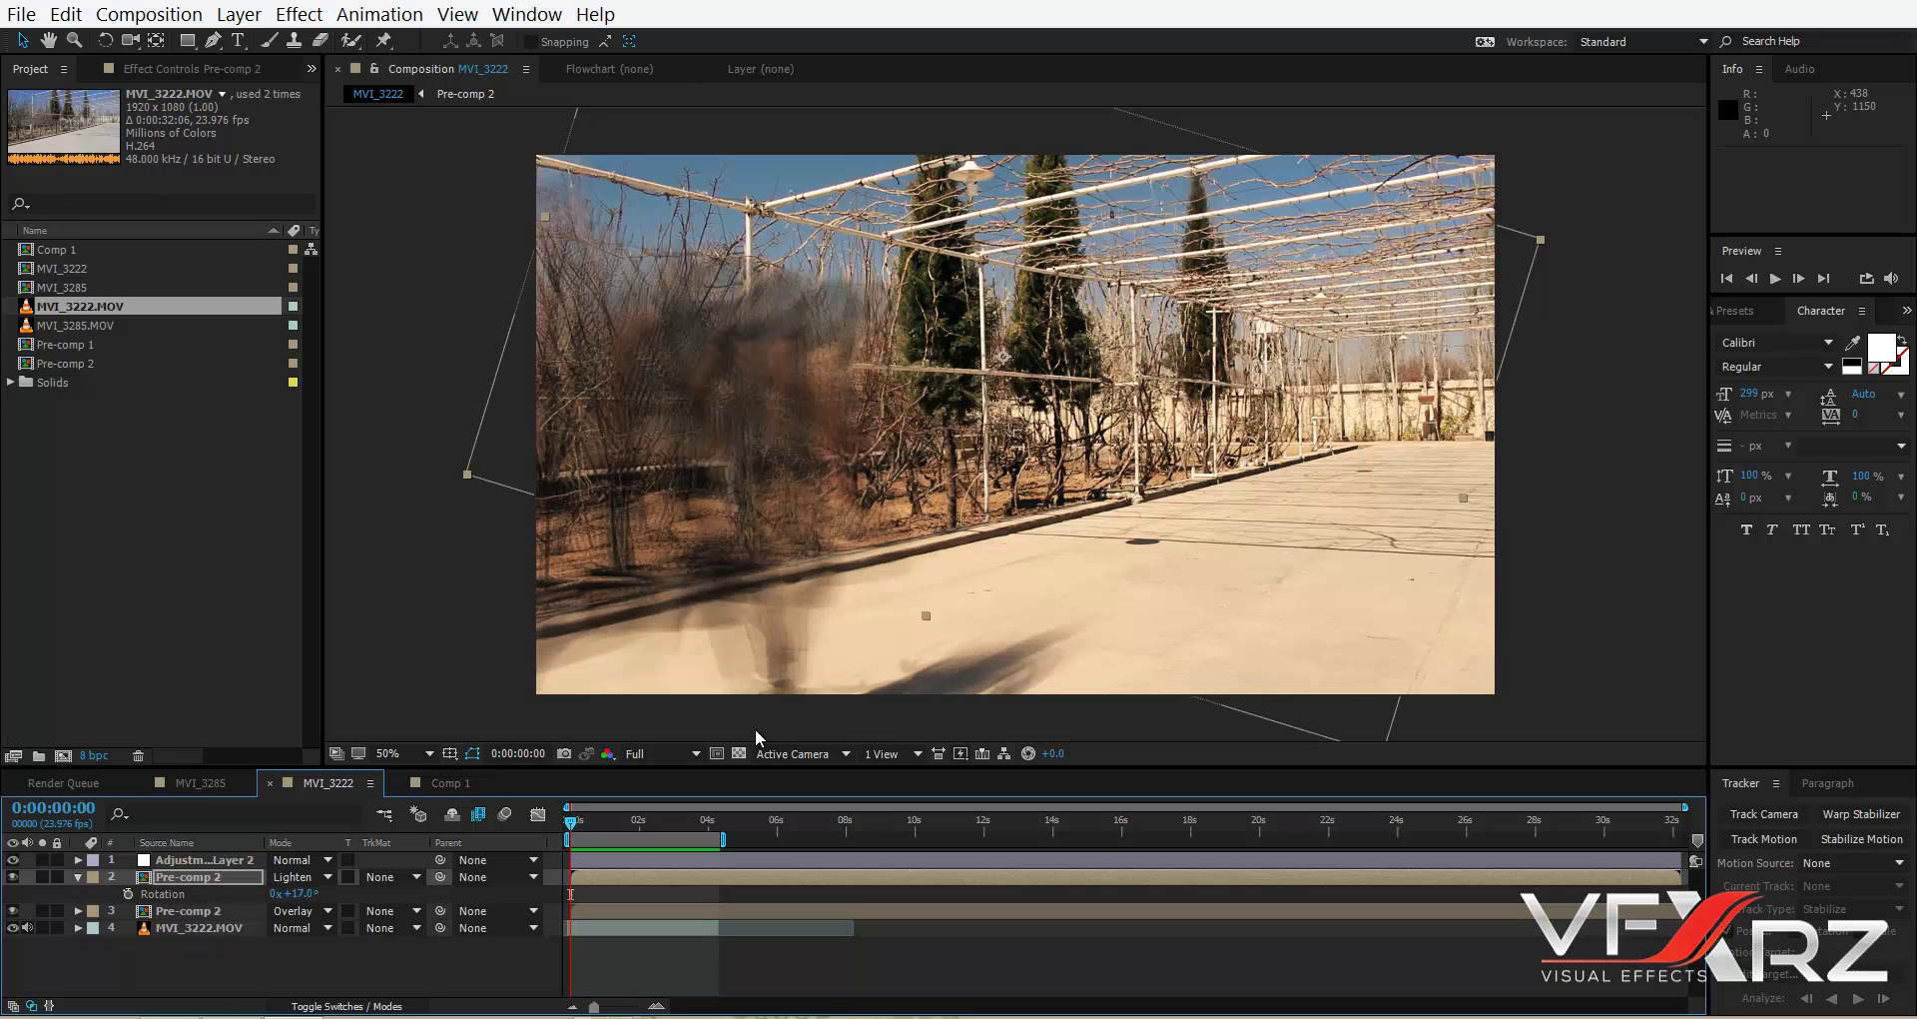
# Preview the finished MVI_3222 composition and play the untouched footage in Comp 1.
pyautogui.press('space')
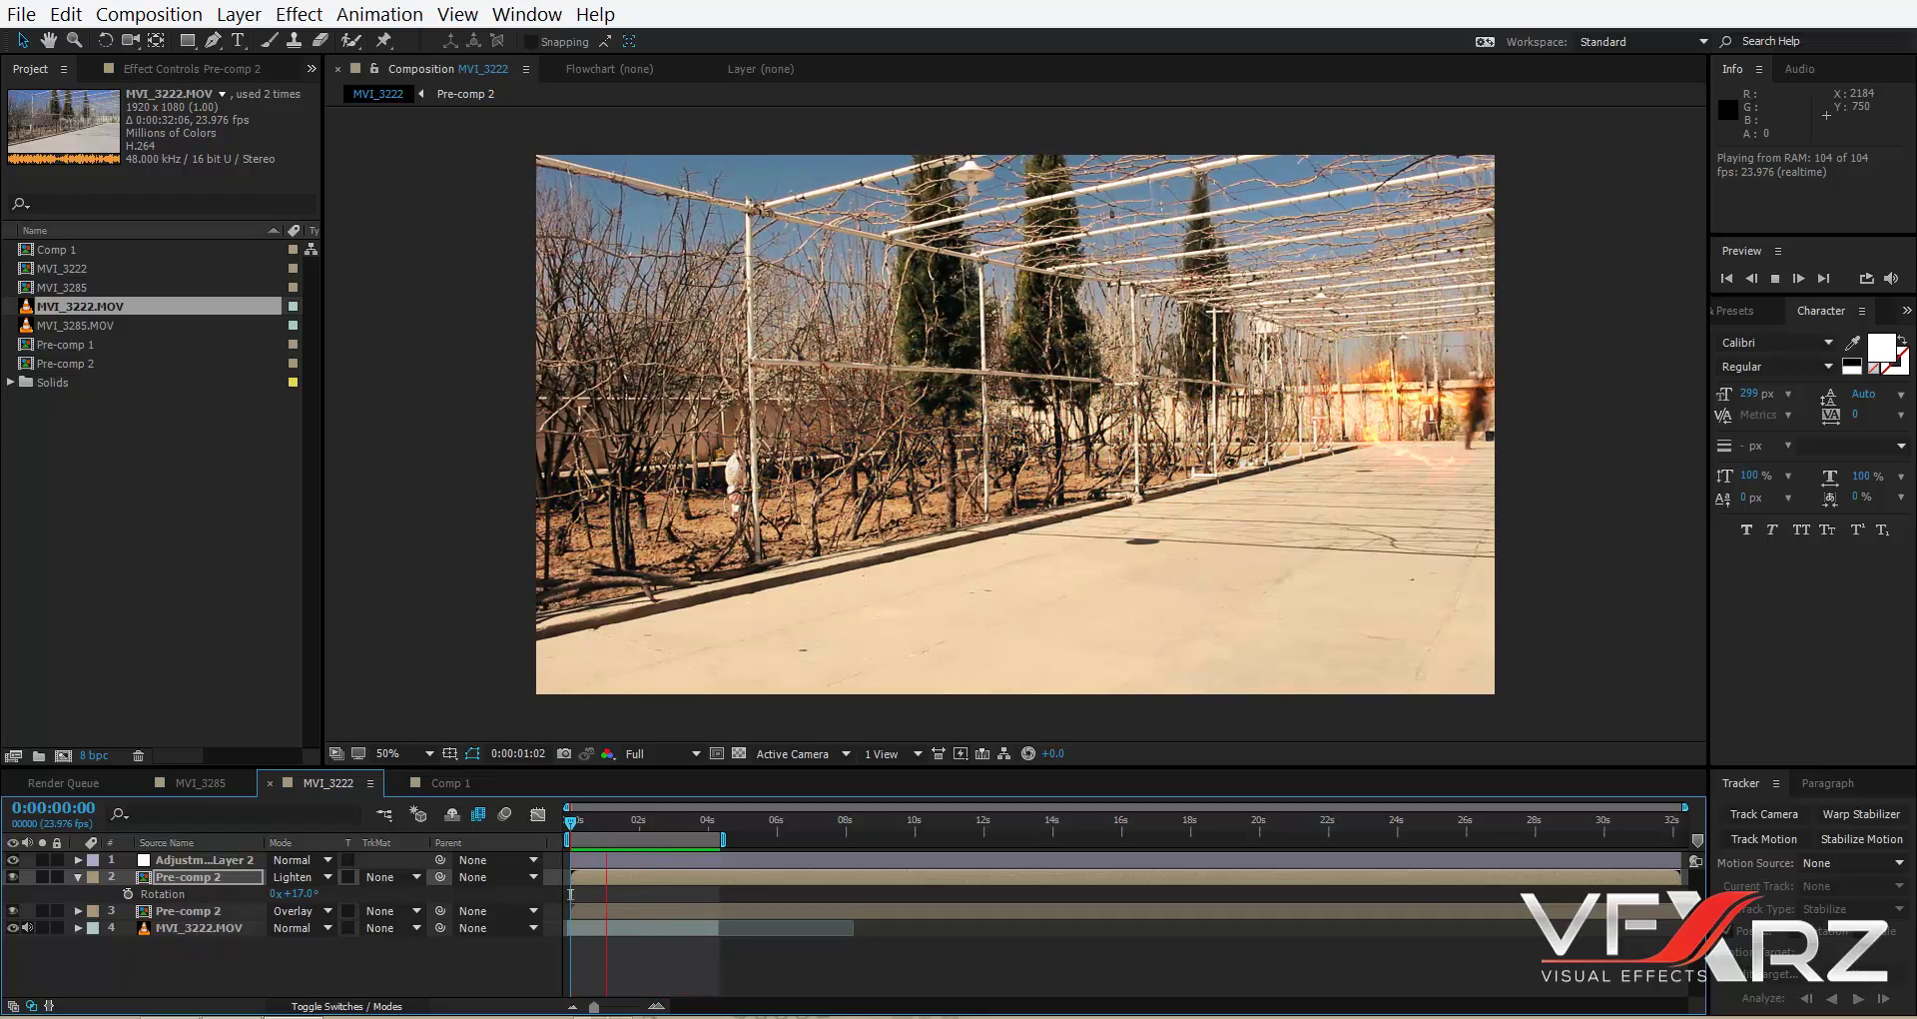
pyautogui.press('space')
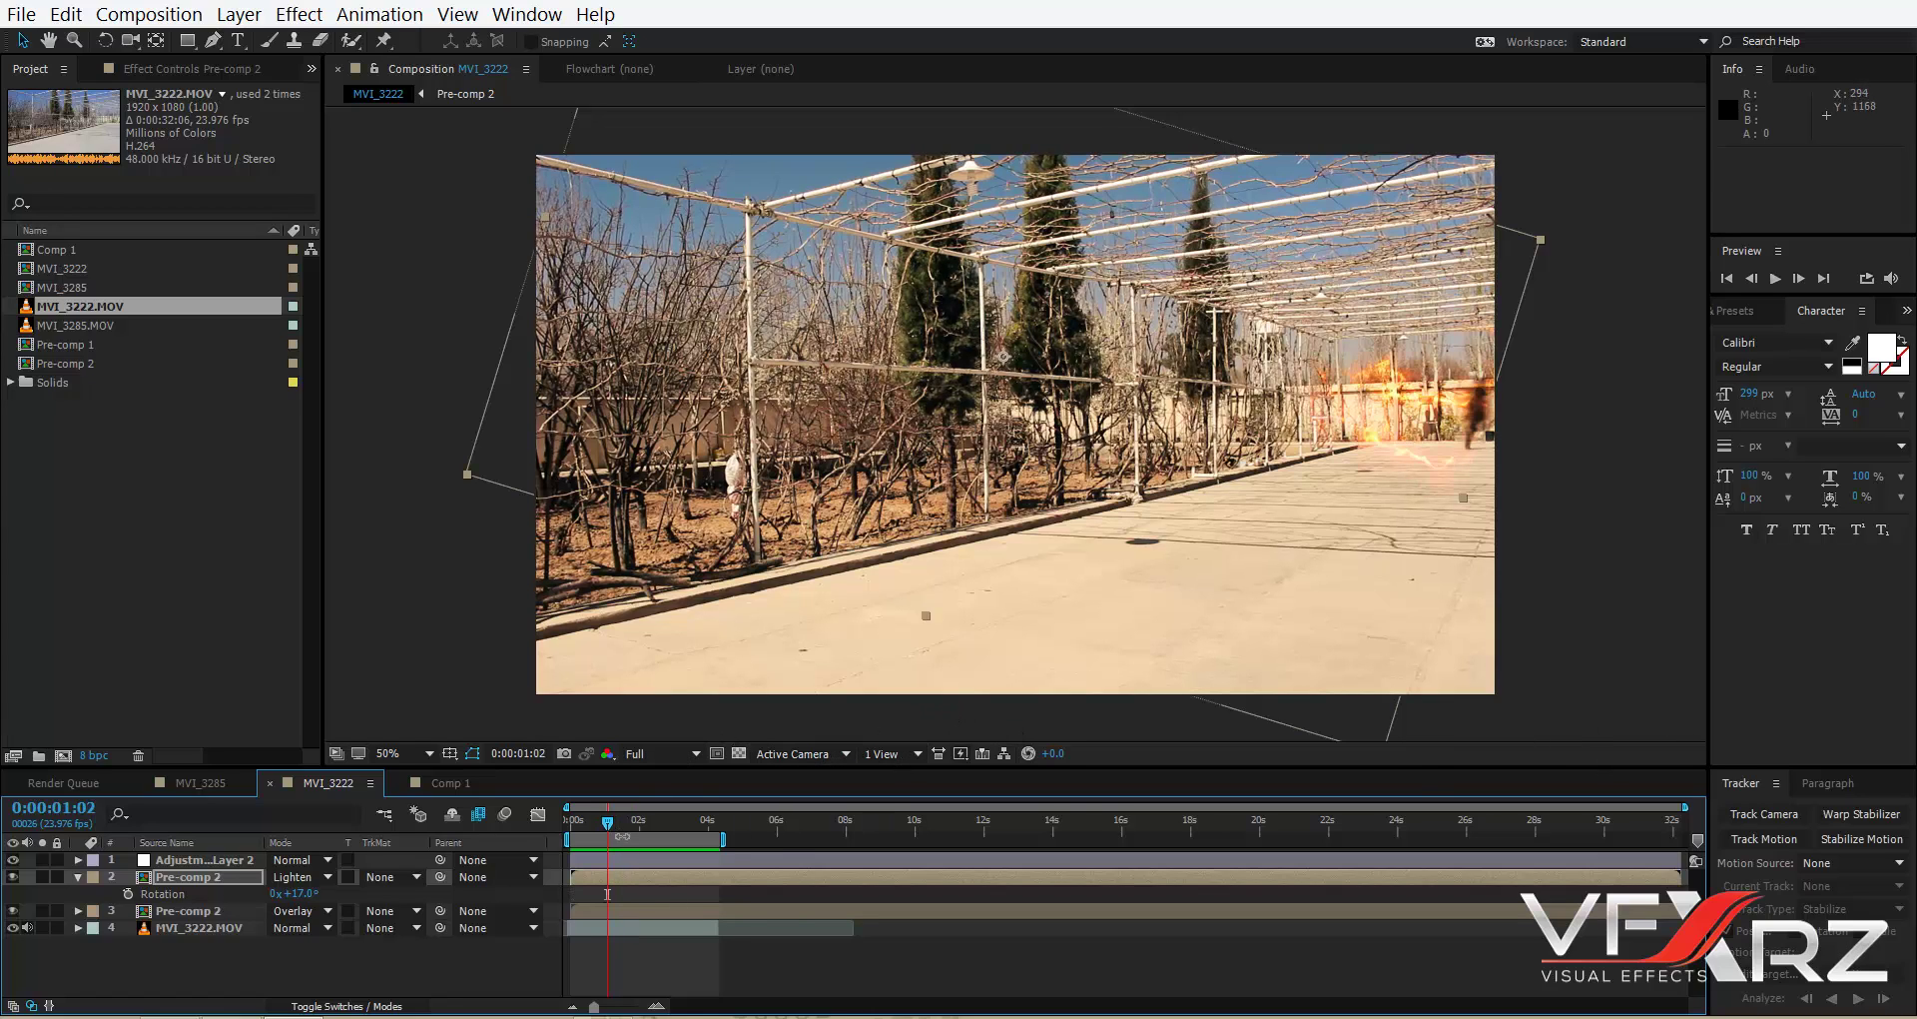
pyautogui.click(462, 780)
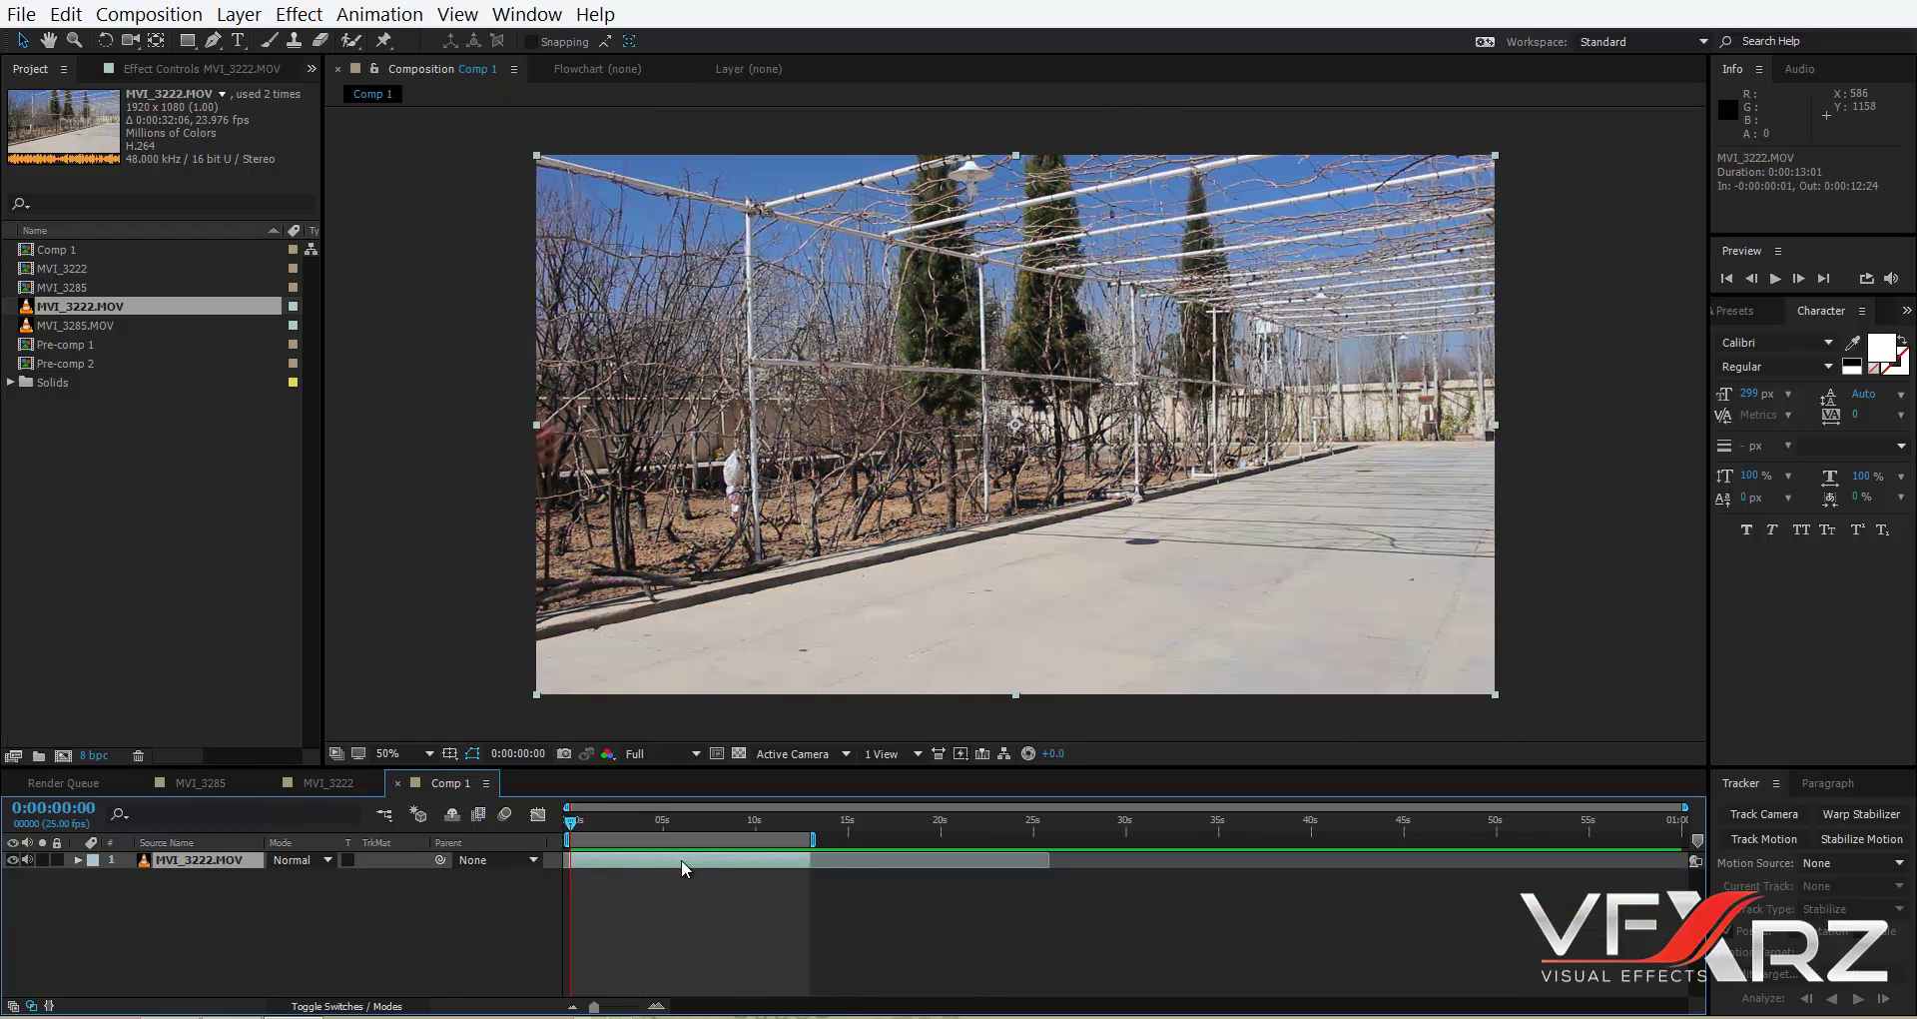
pyautogui.press('space')
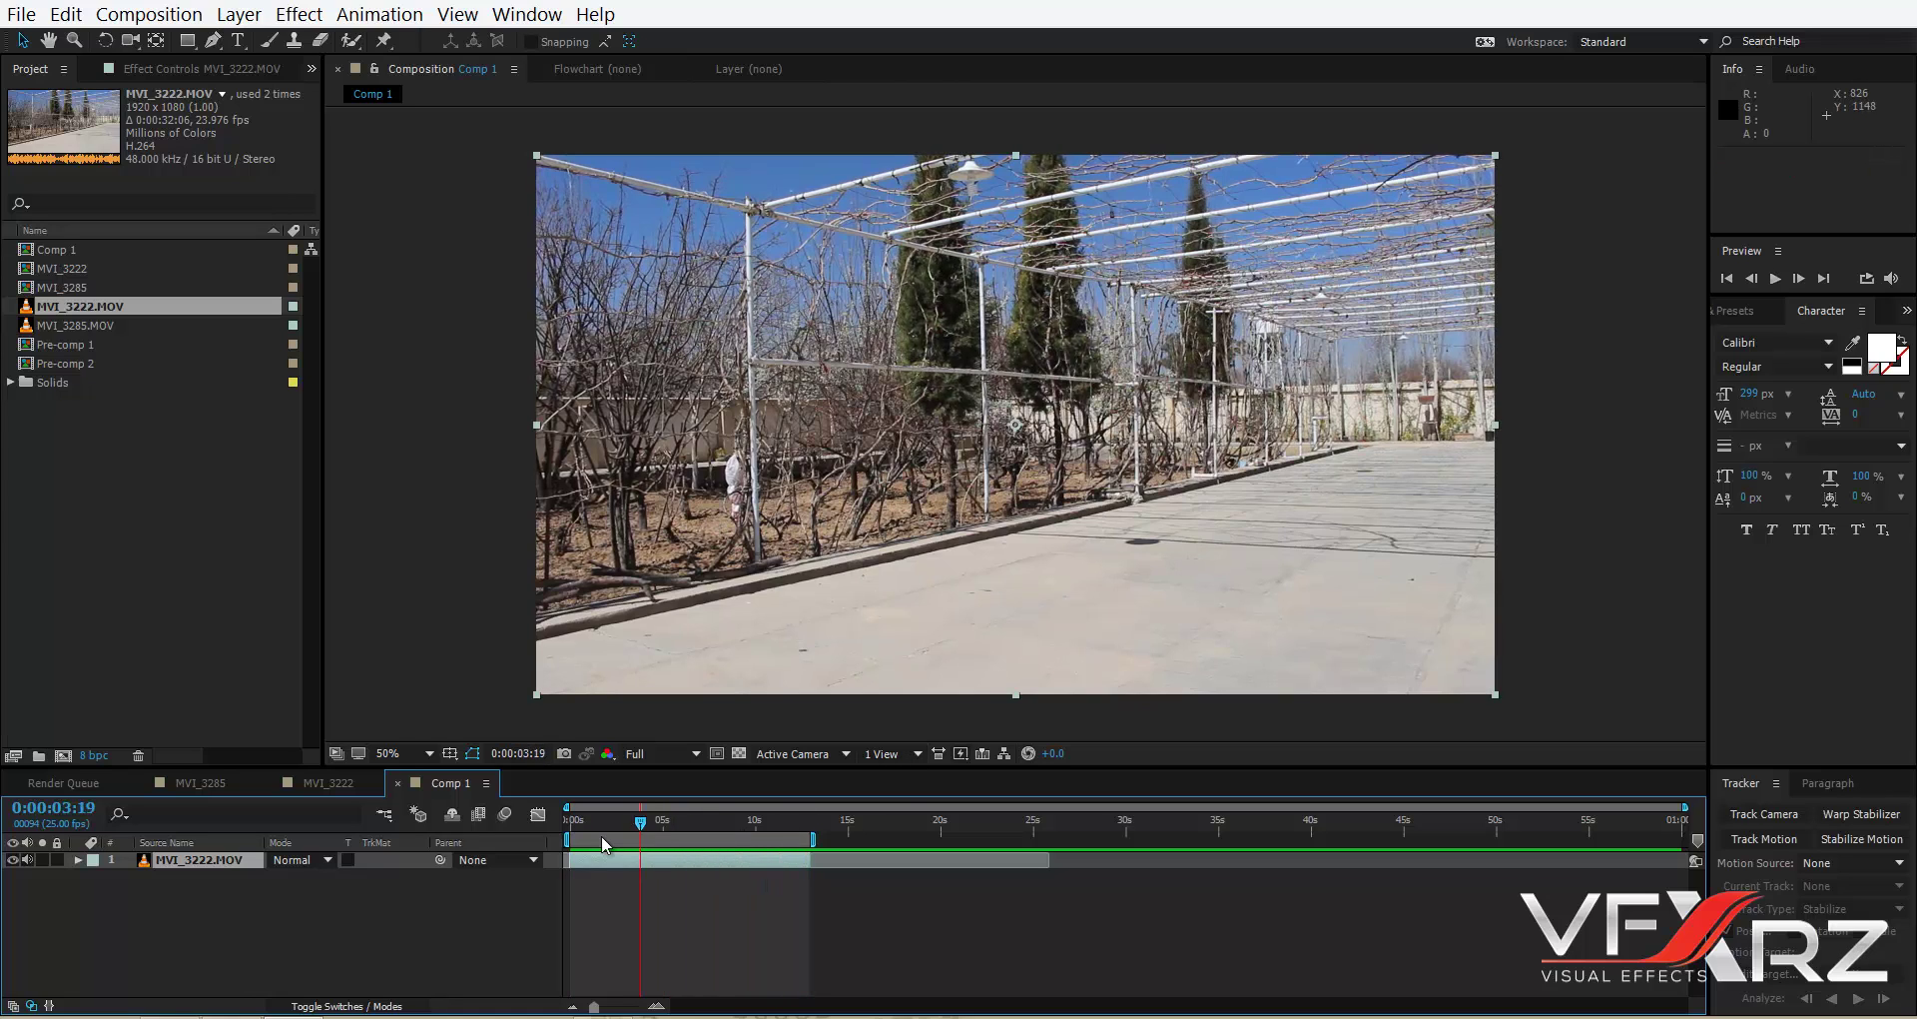
pyautogui.moveTo(625, 825); pyautogui.dragTo(579, 823)
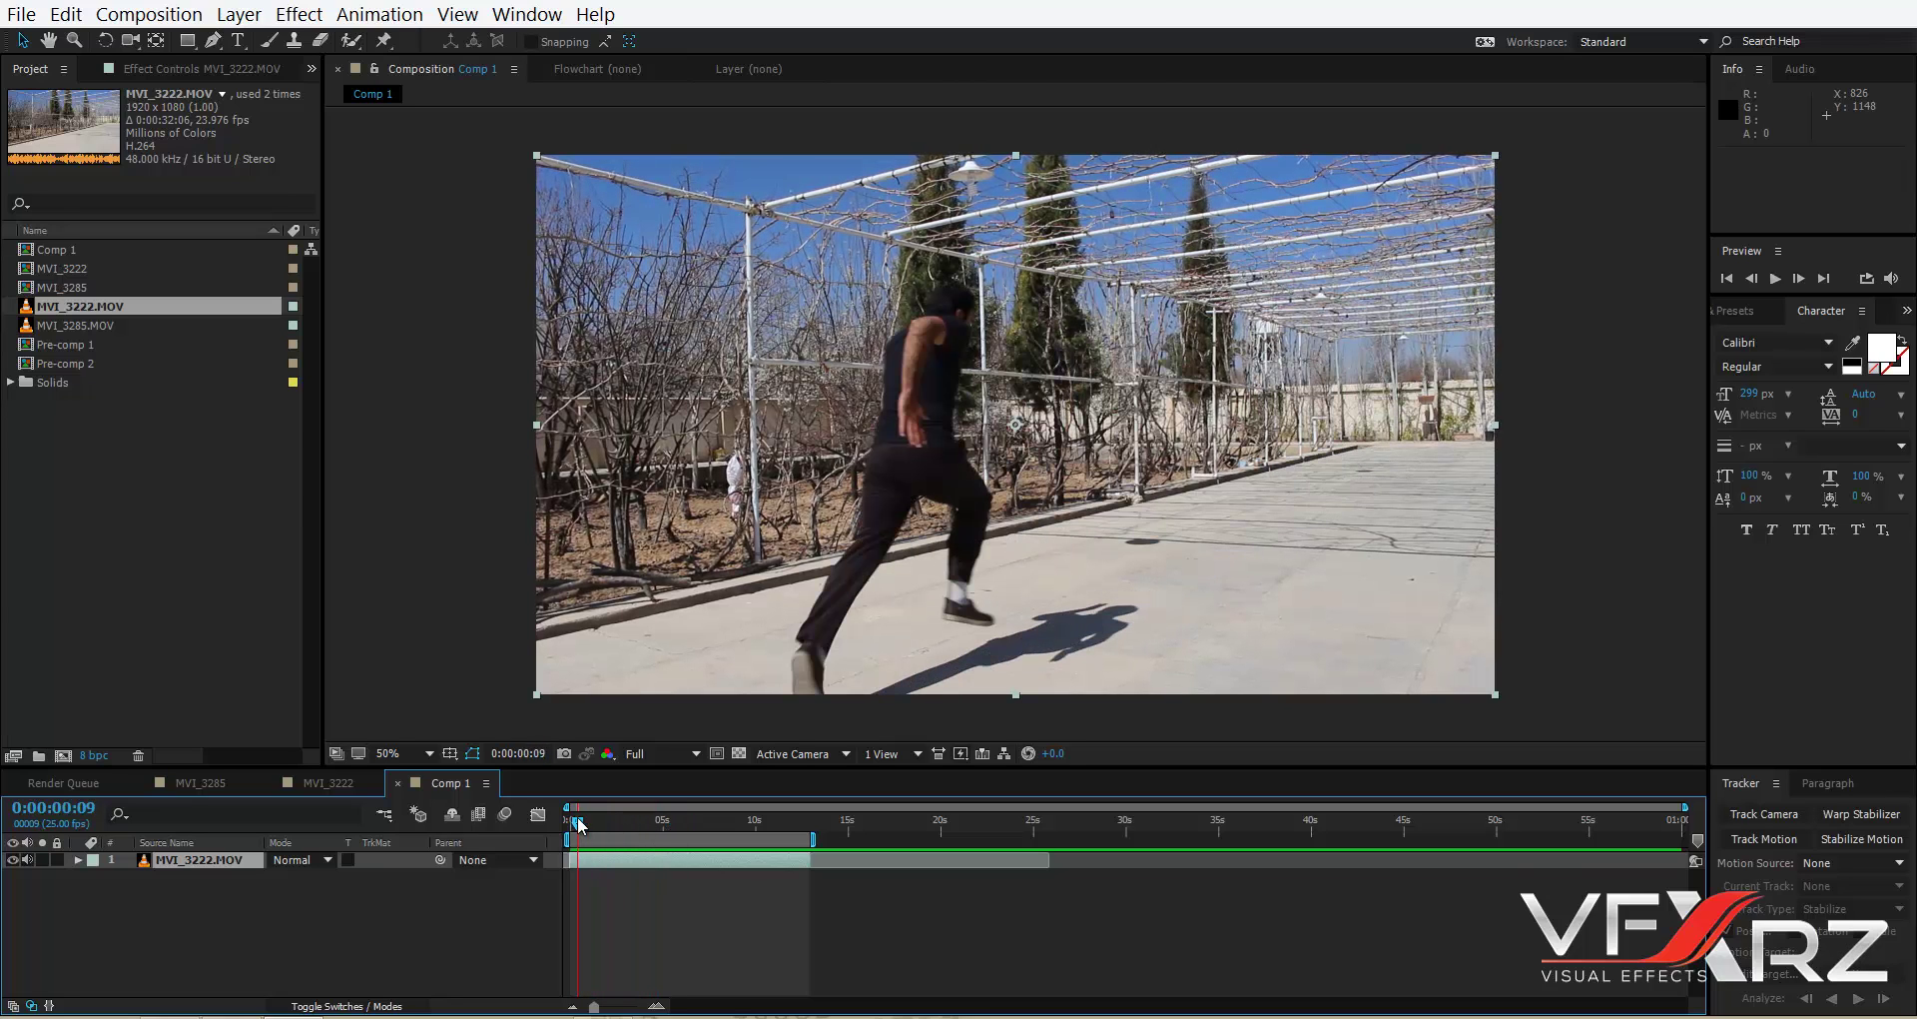
# Time-stretch the MVI_3222.MOV layer with a 33% stretch factor and shorten the work area to end at 0:00:04:07.
pyautogui.rightClick(603, 859)
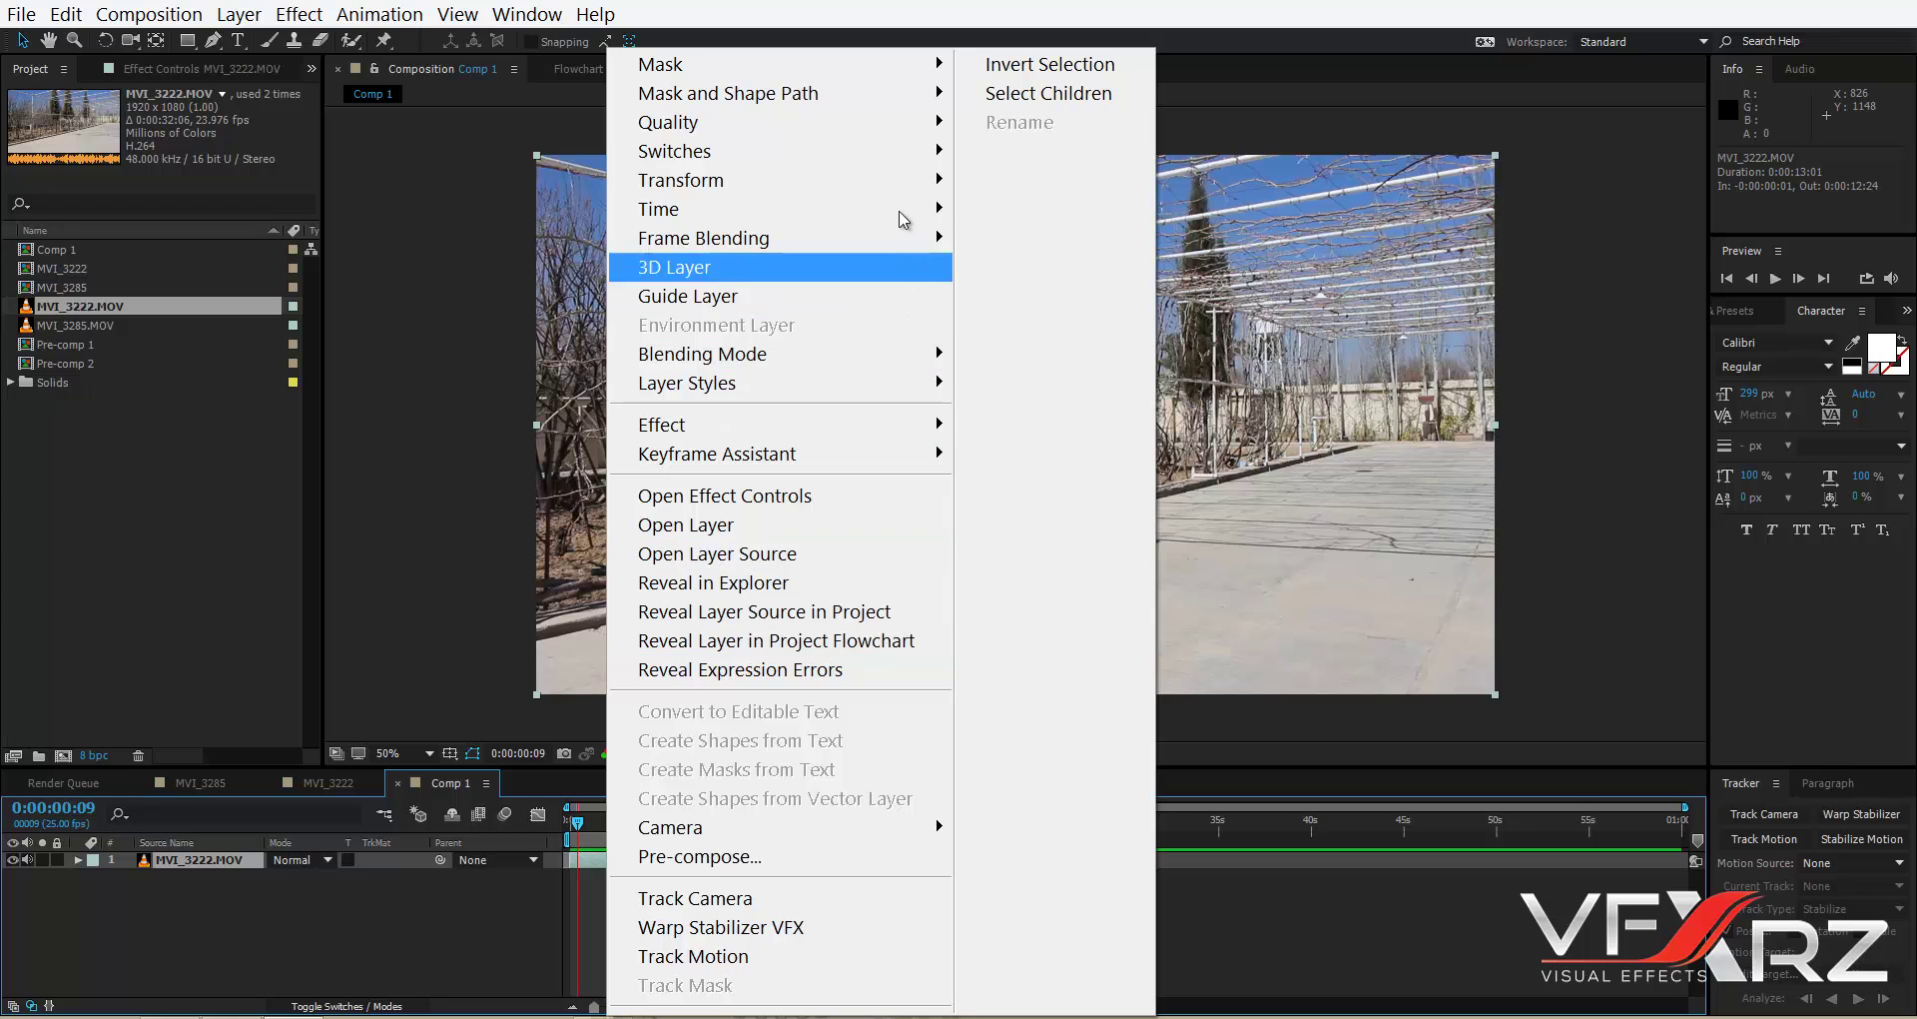
pyautogui.moveTo(904, 211)
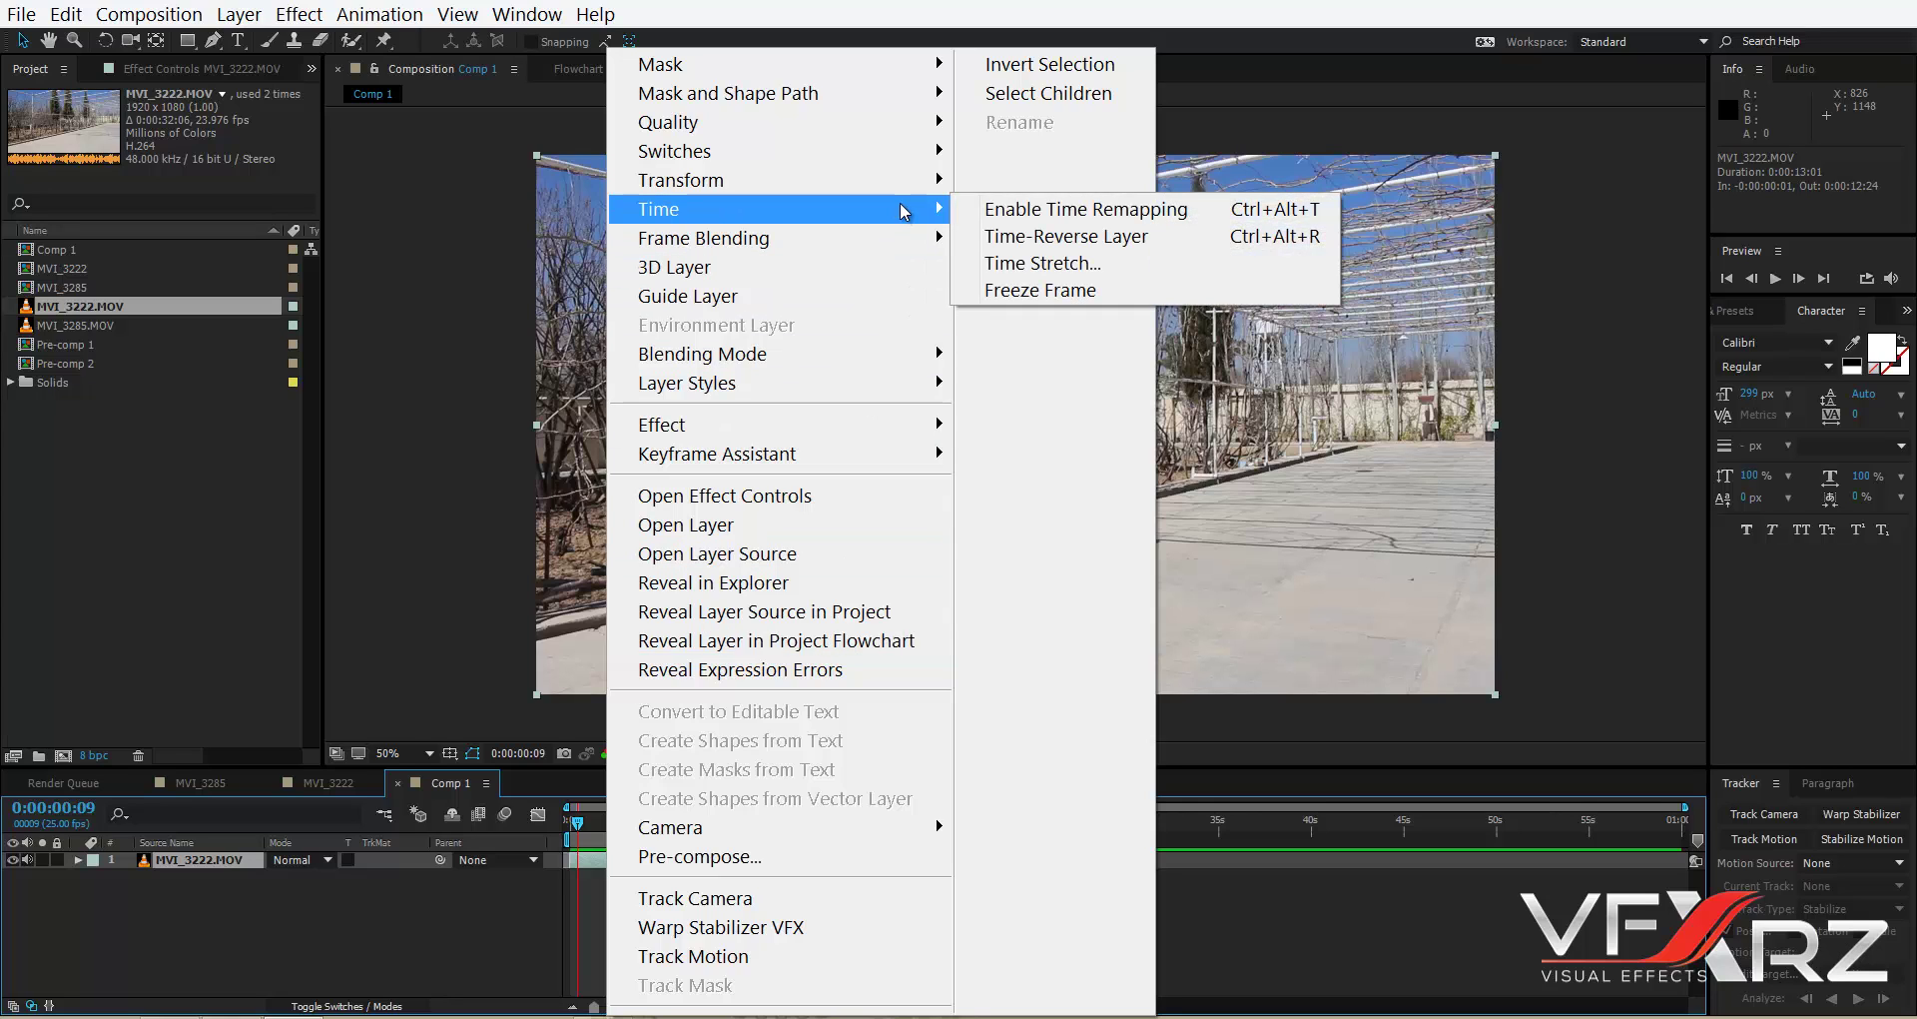
pyautogui.click(1045, 263)
pyautogui.moveTo(649, 198); pyautogui.dragTo(416, 82)
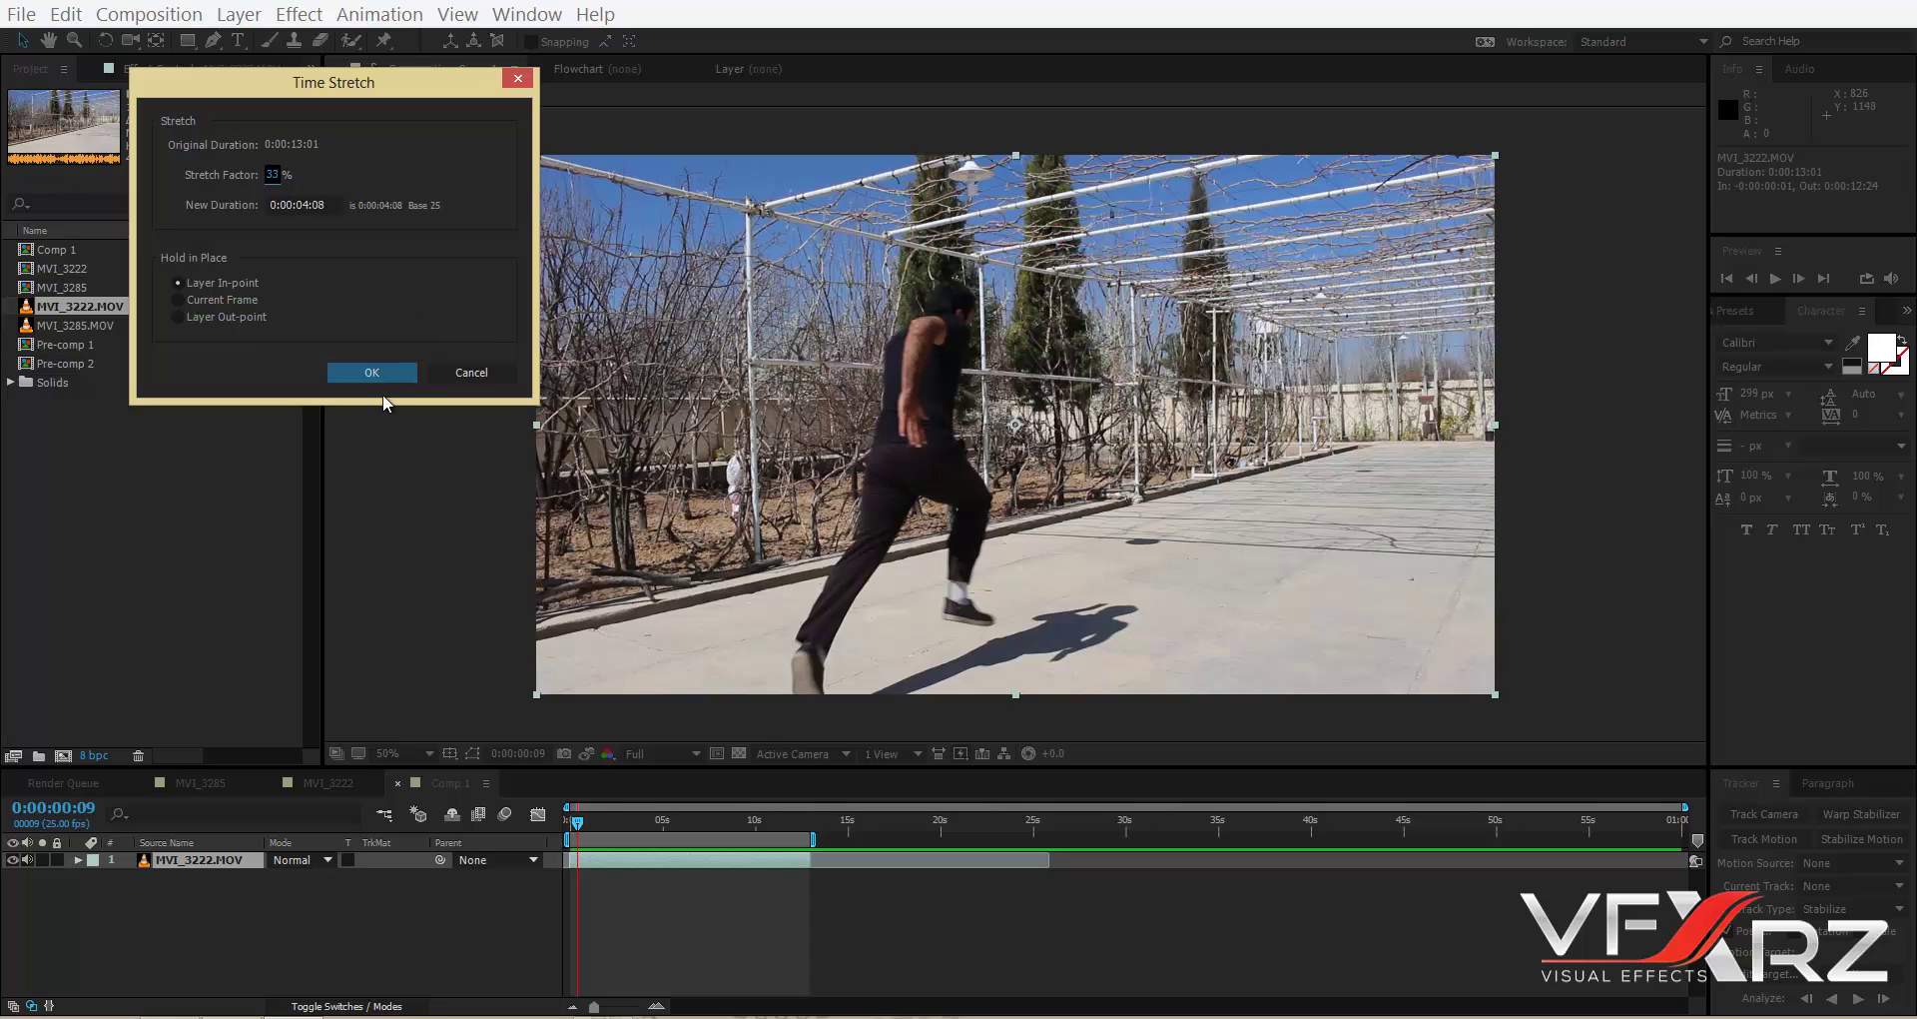
pyautogui.click(391, 381)
pyautogui.moveTo(808, 835); pyautogui.dragTo(649, 820)
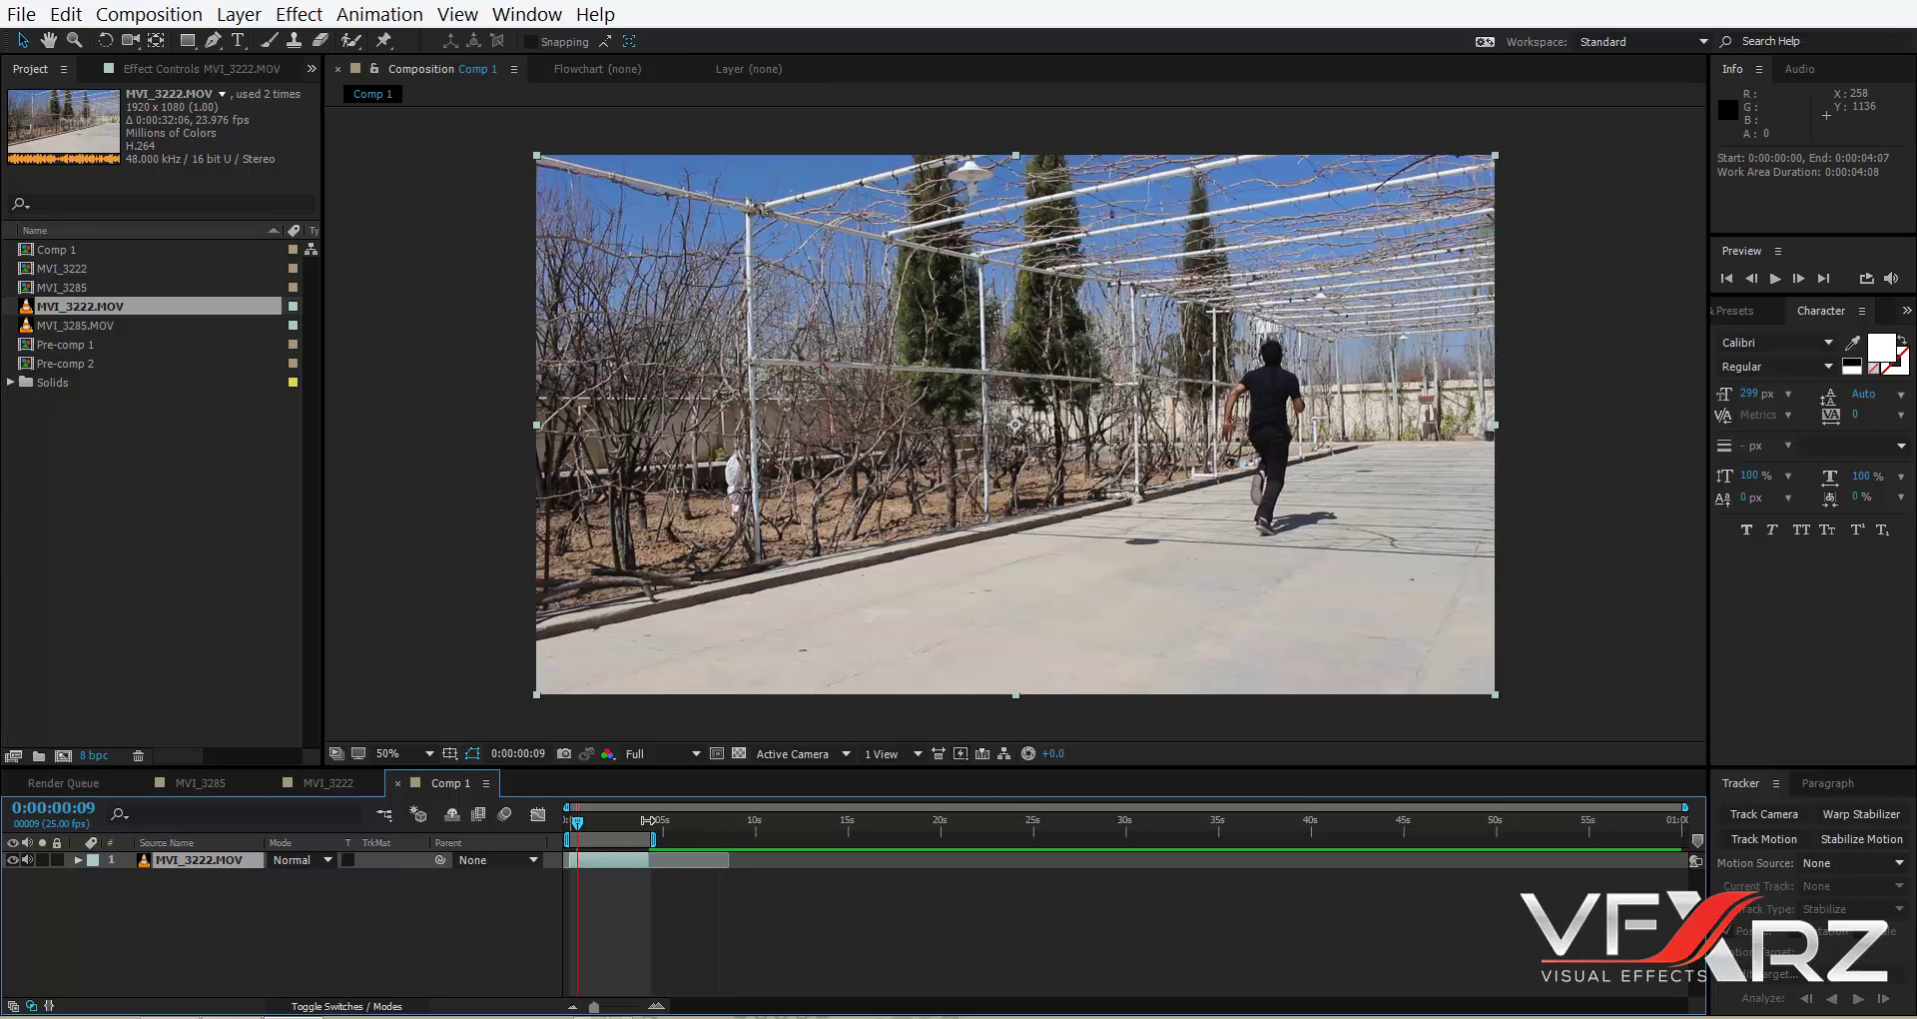
pyautogui.press('space')
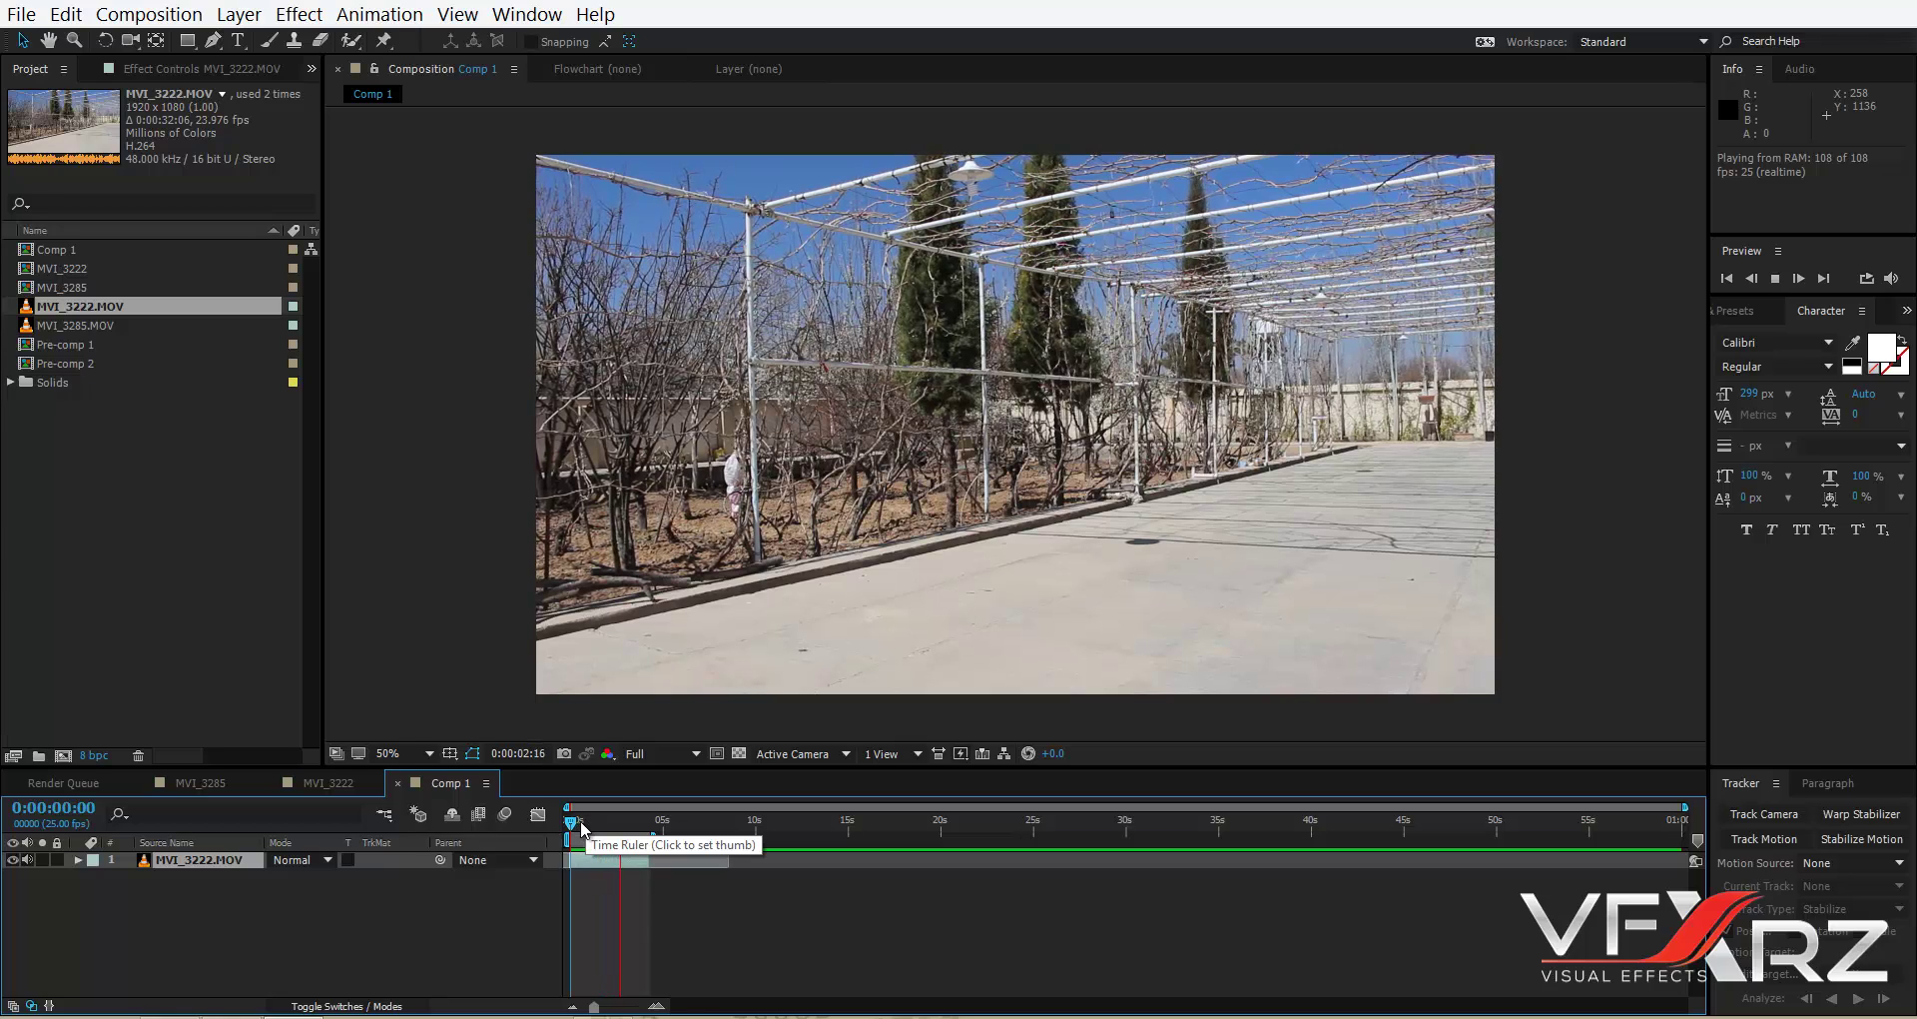
pyautogui.click(627, 865)
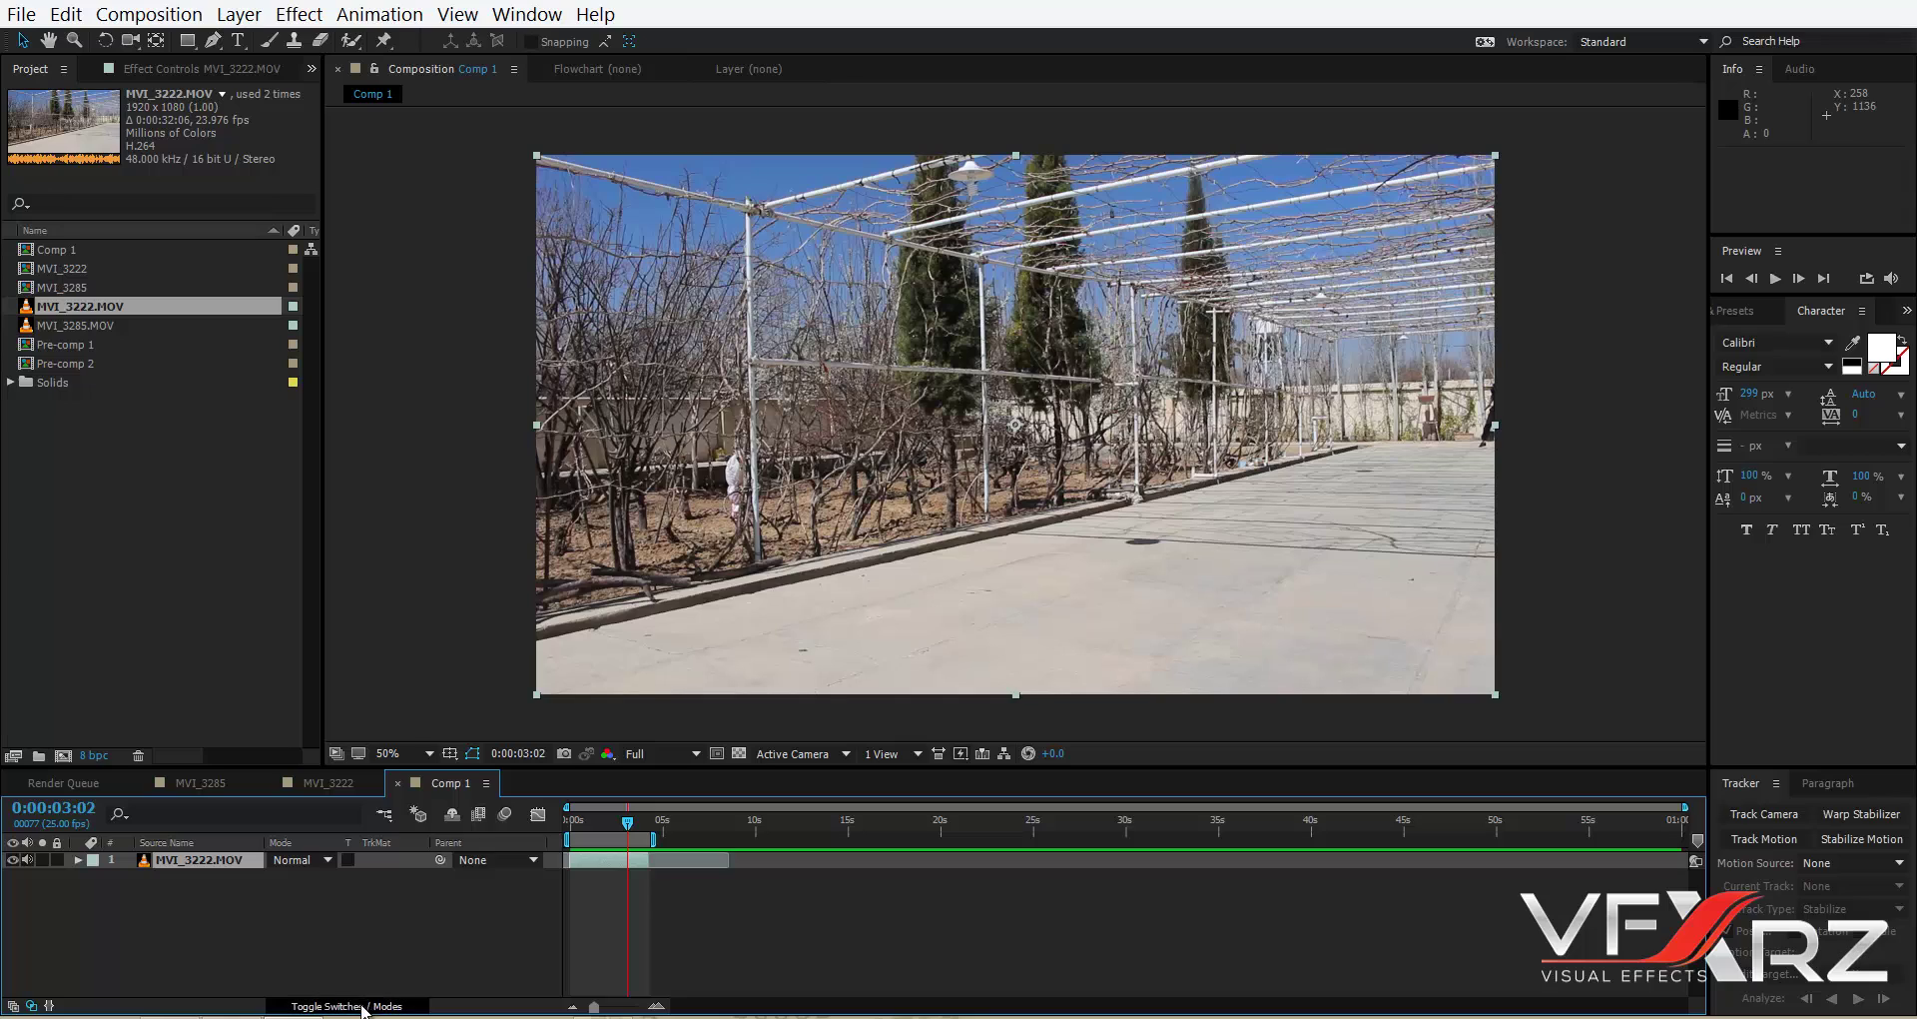
# Turn on frame blending for the footage layer and the composition, and check the blended motion of the runner.
pyautogui.click(318, 1006)
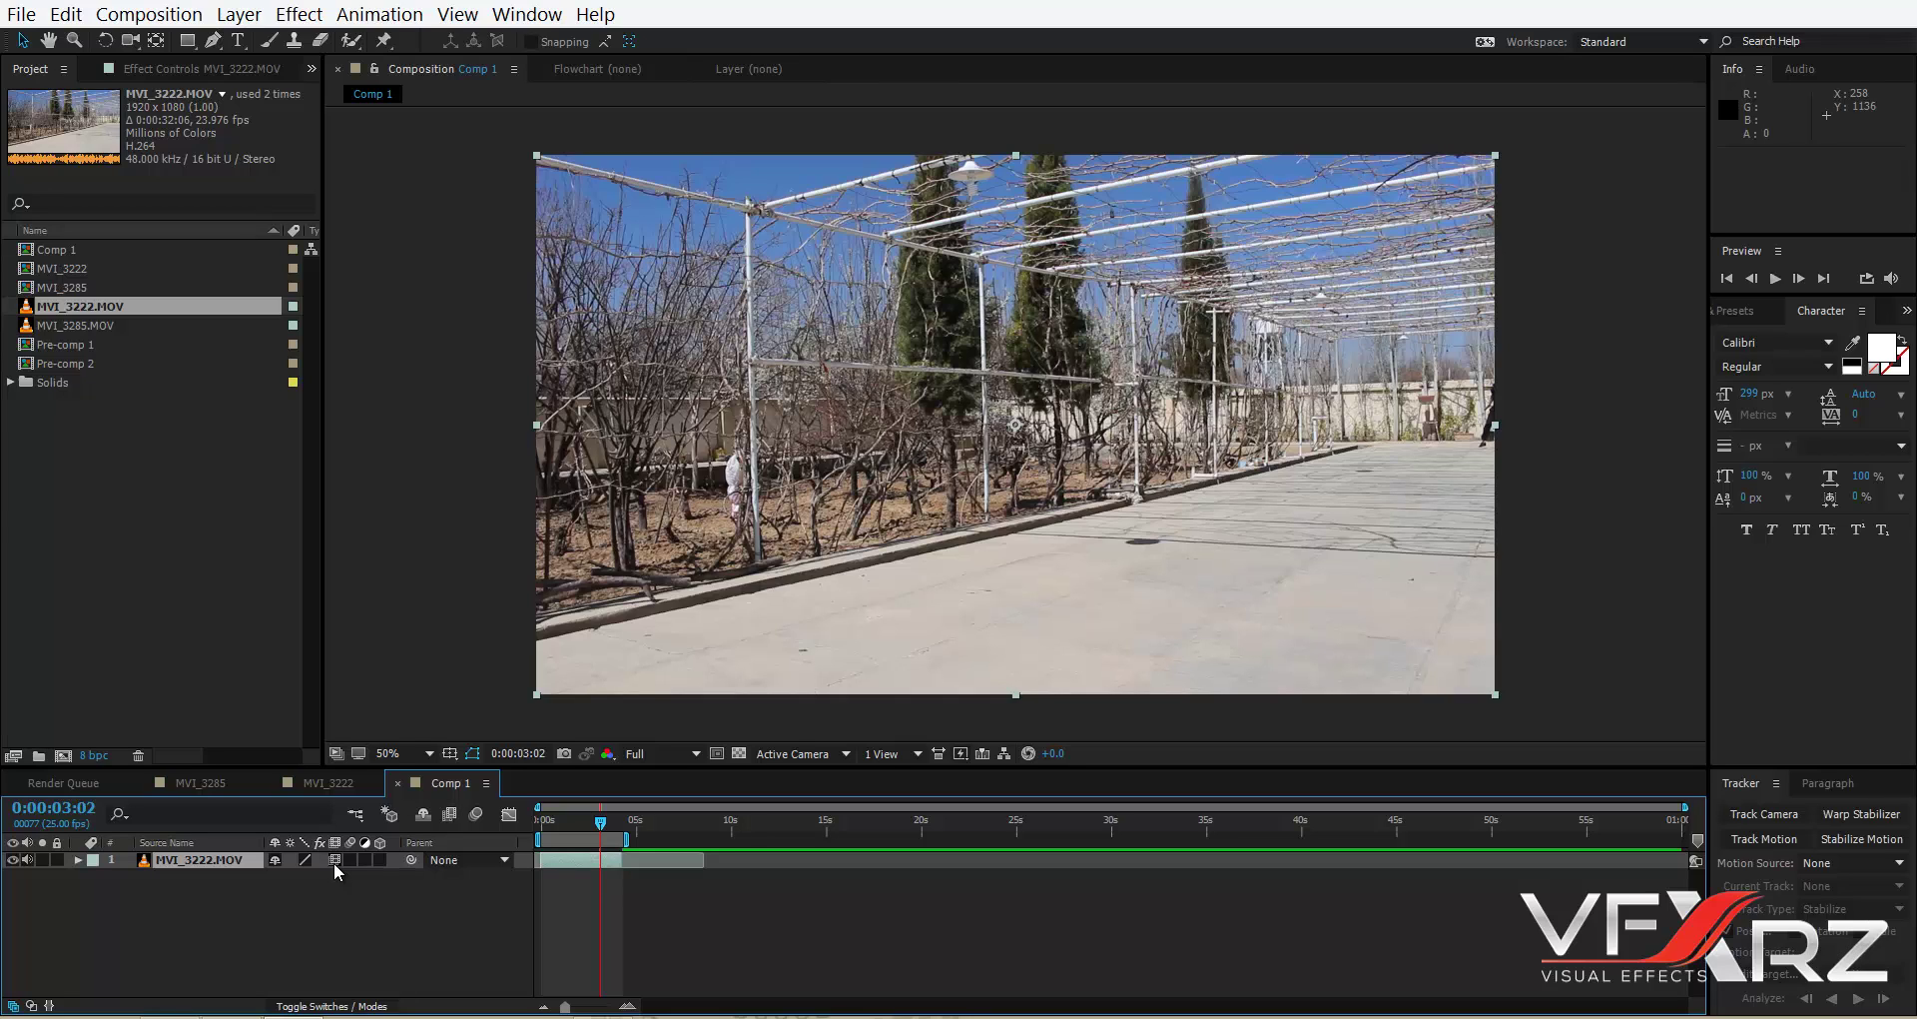
pyautogui.click(447, 817)
pyautogui.press('space')
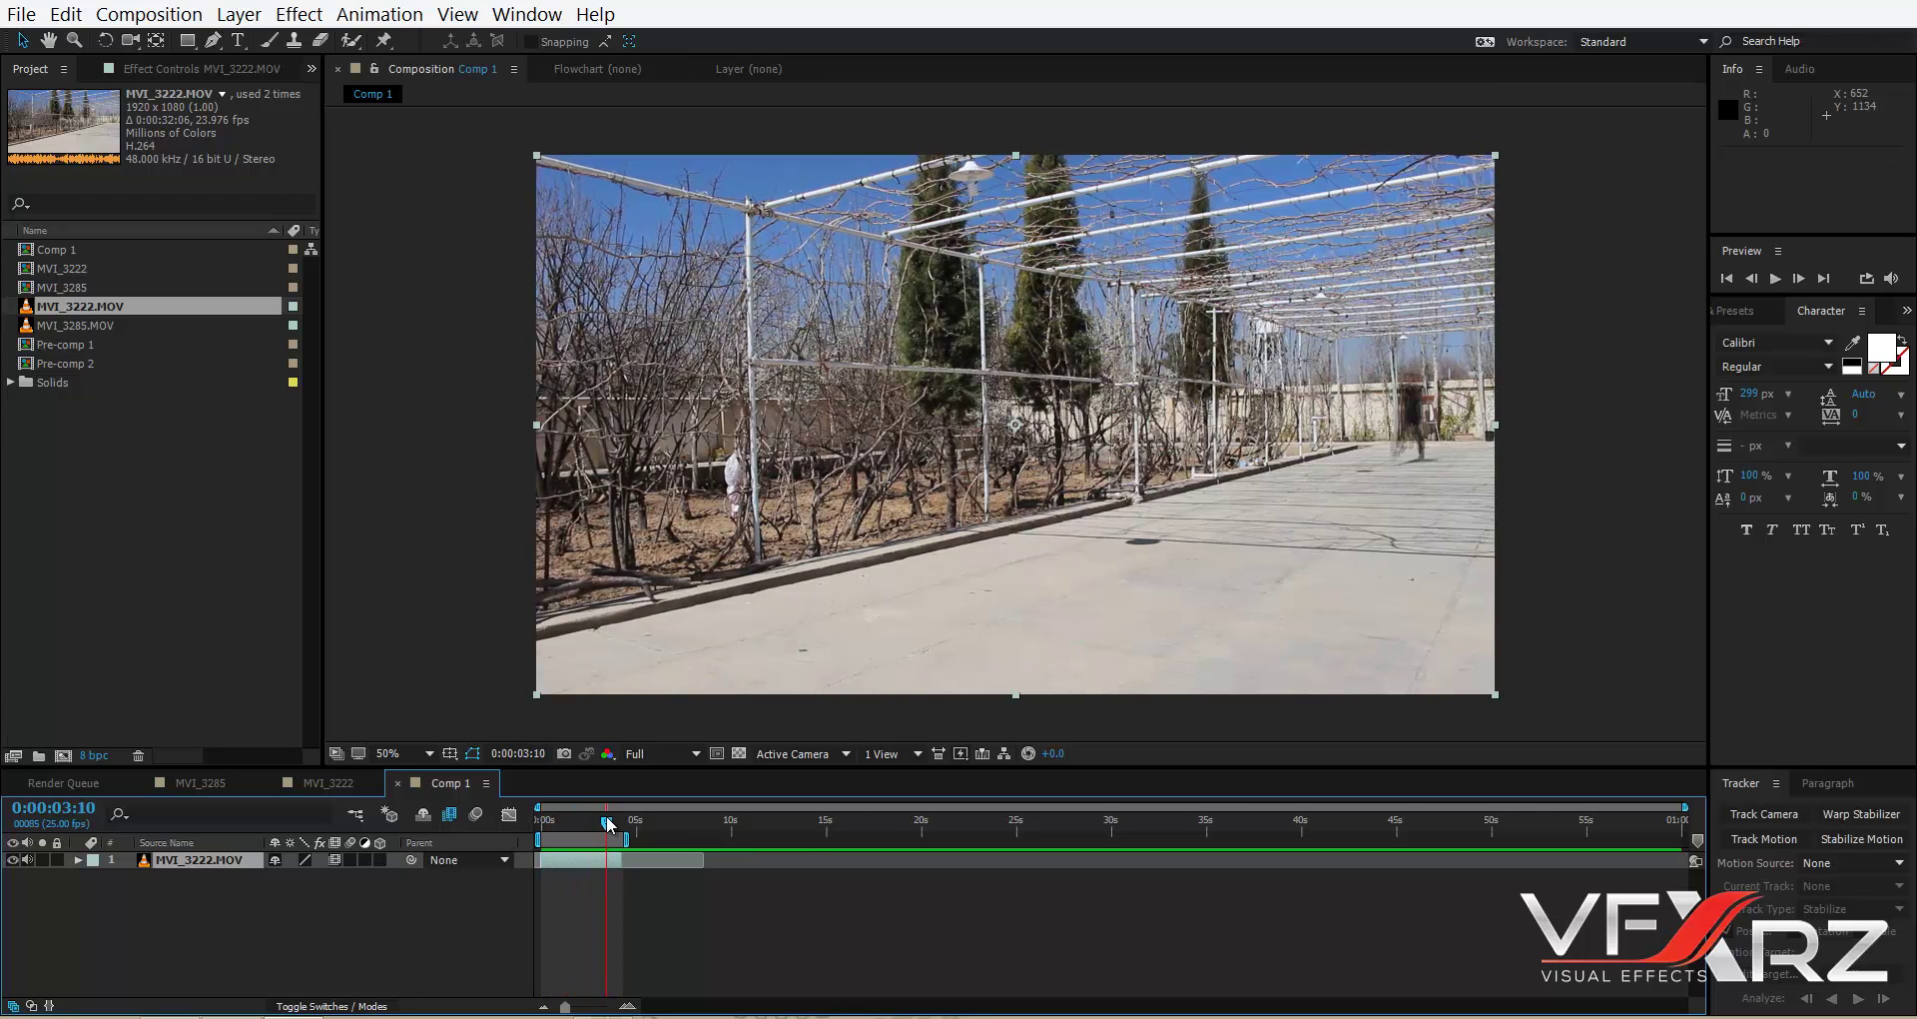
pyautogui.click(608, 823)
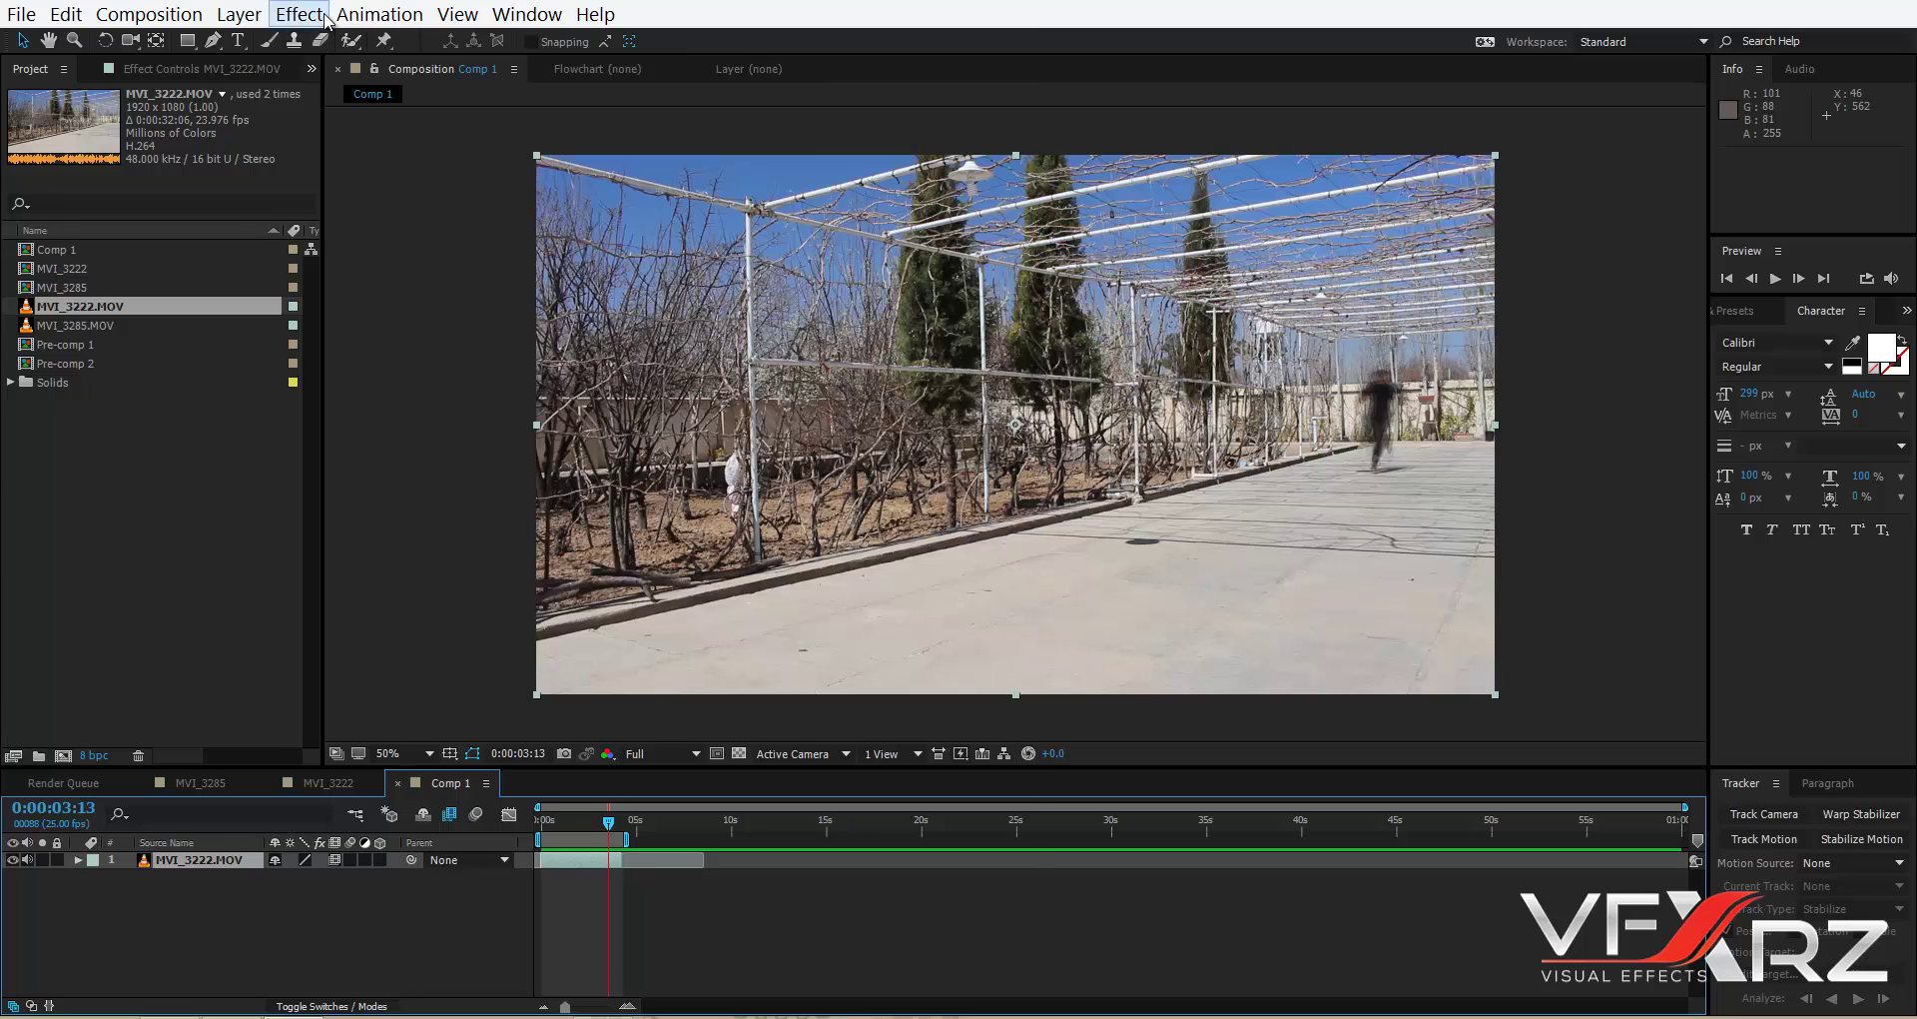
# Apply the Pixel Motion Blur effect to the footage layer and preview the blurred runner from the start of the clip.
pyautogui.click(238, 14)
pyautogui.moveTo(300, 14)
pyautogui.moveTo(840, 451)
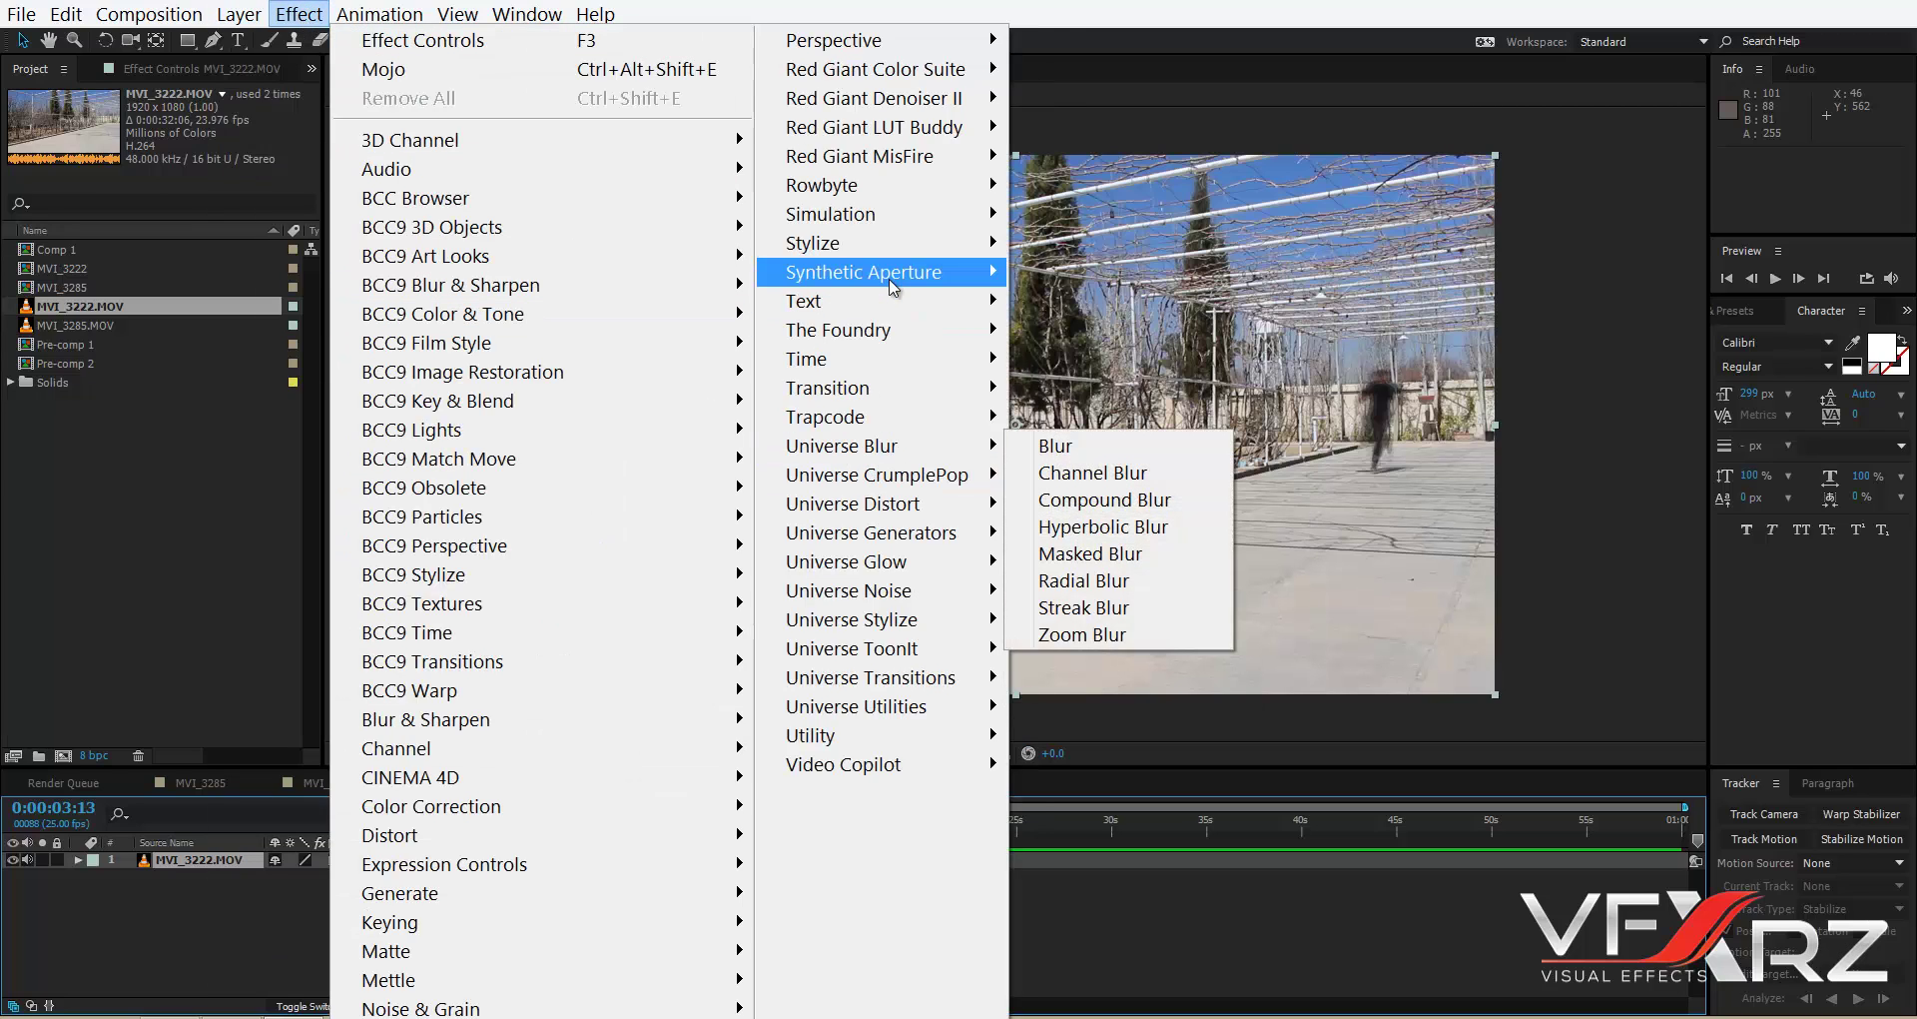
pyautogui.moveTo(829, 358)
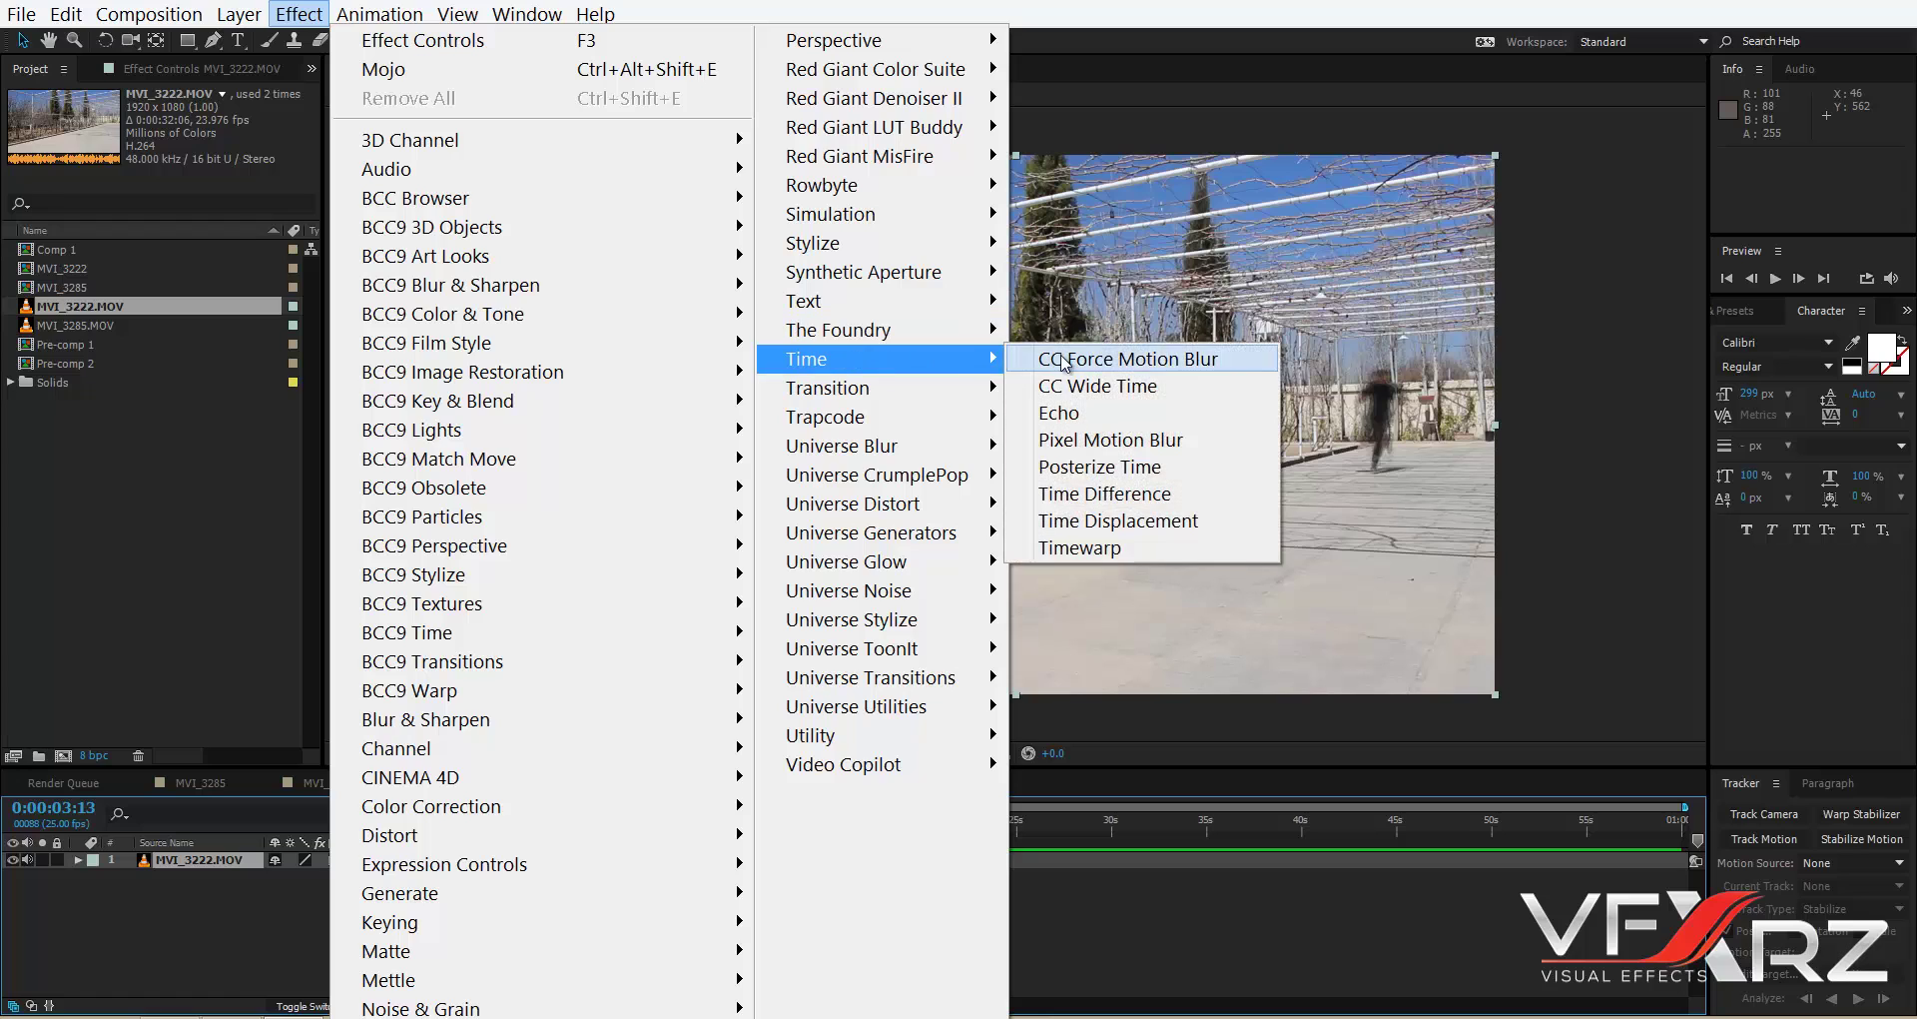
pyautogui.click(1099, 444)
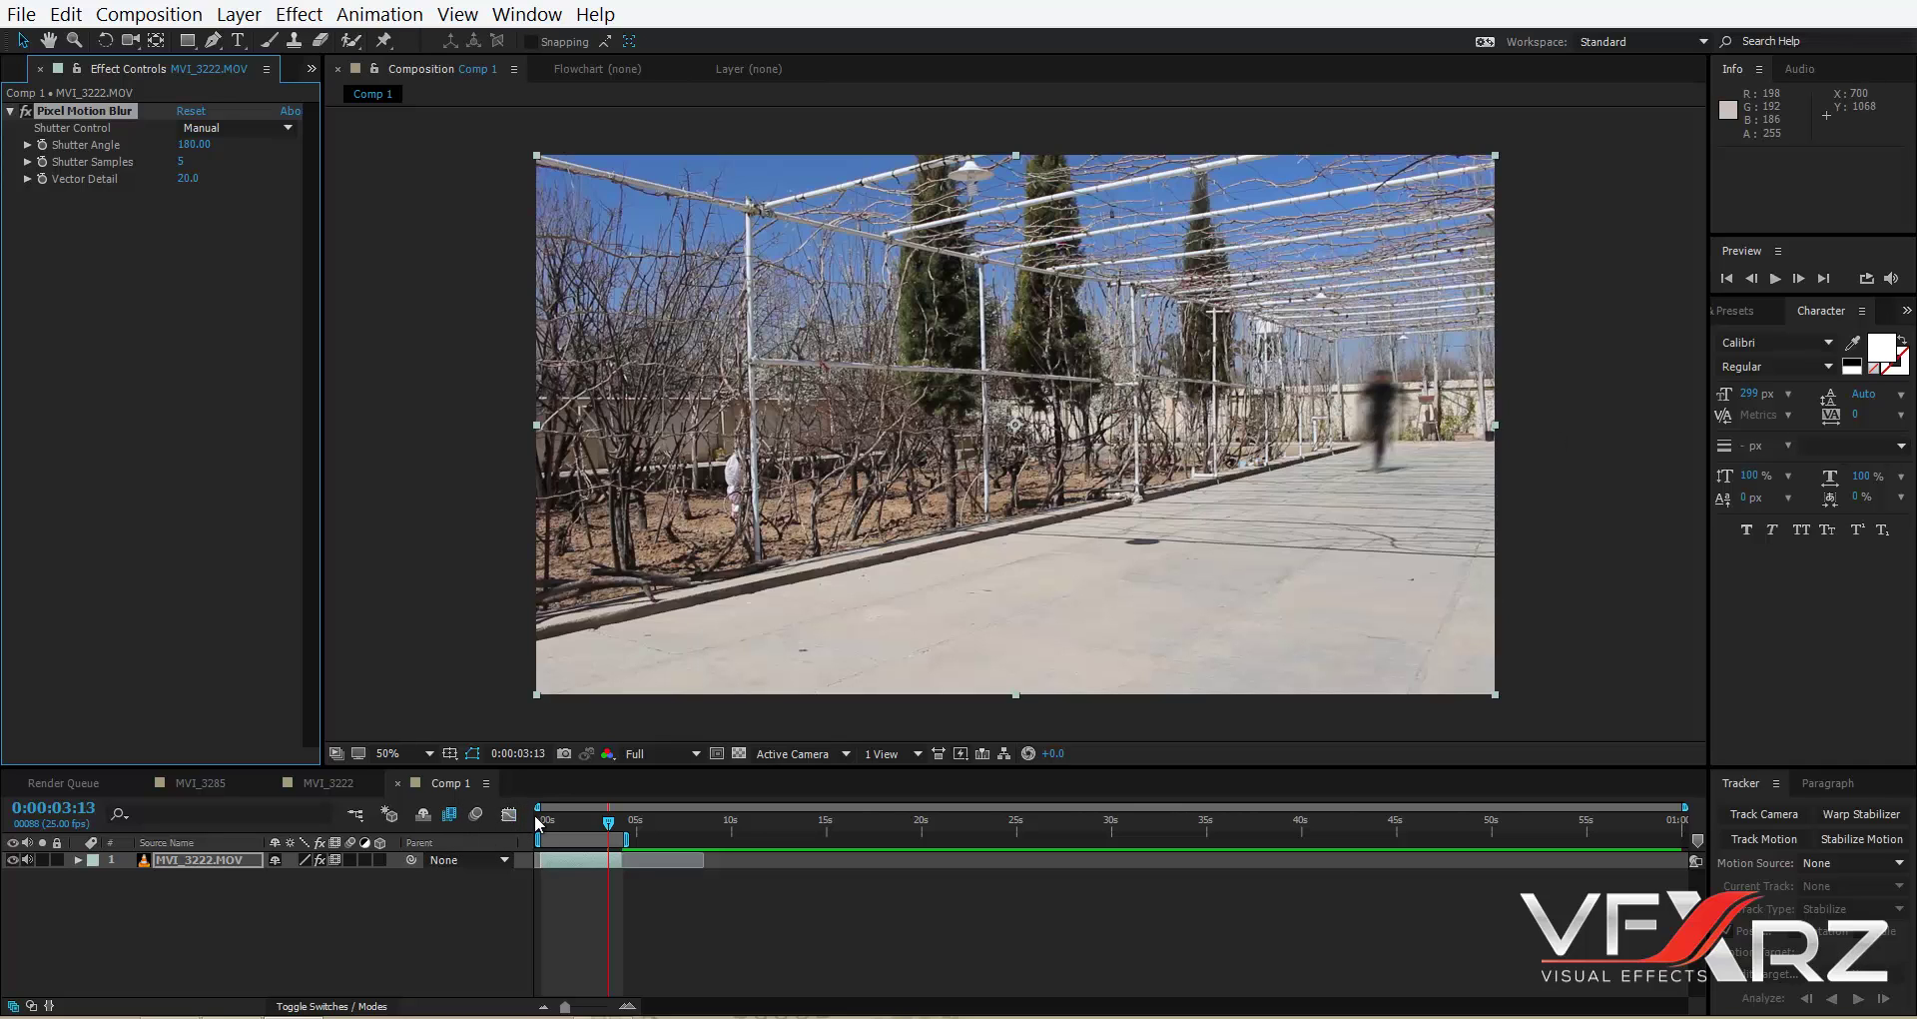
pyautogui.click(545, 821)
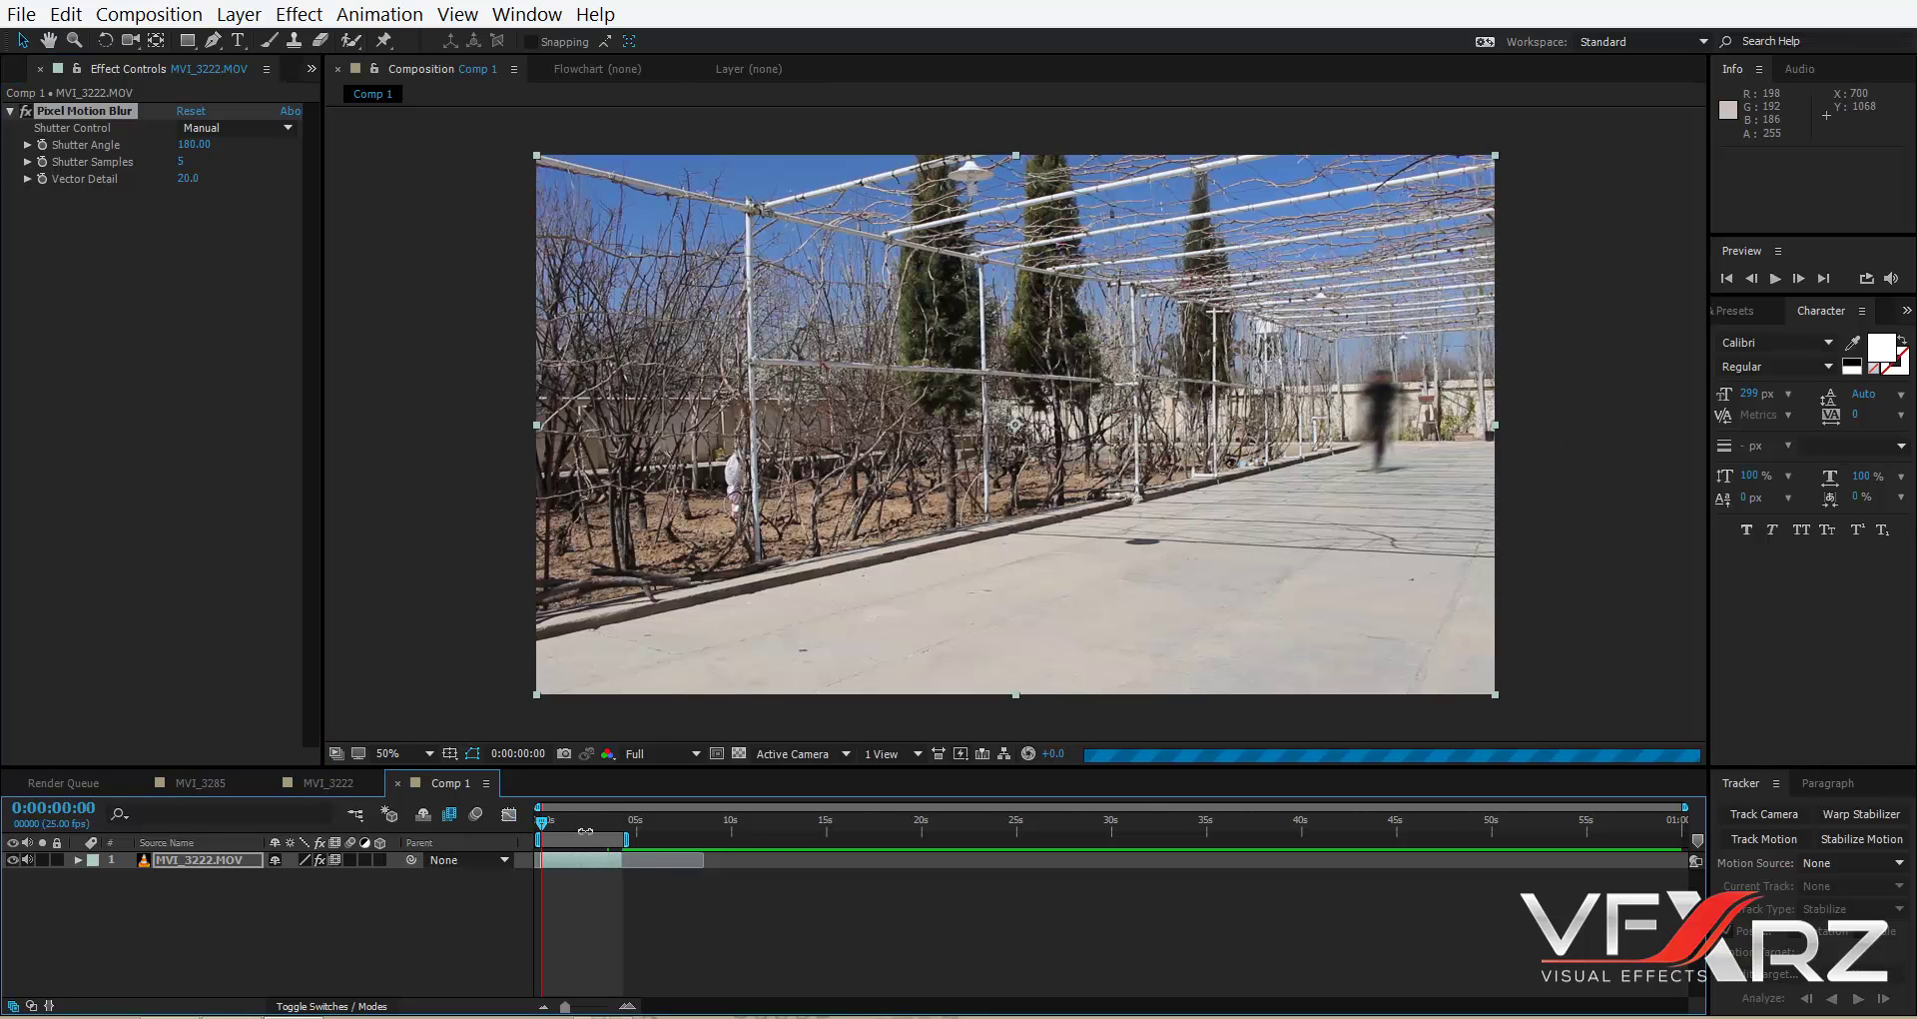
pyautogui.press('space')
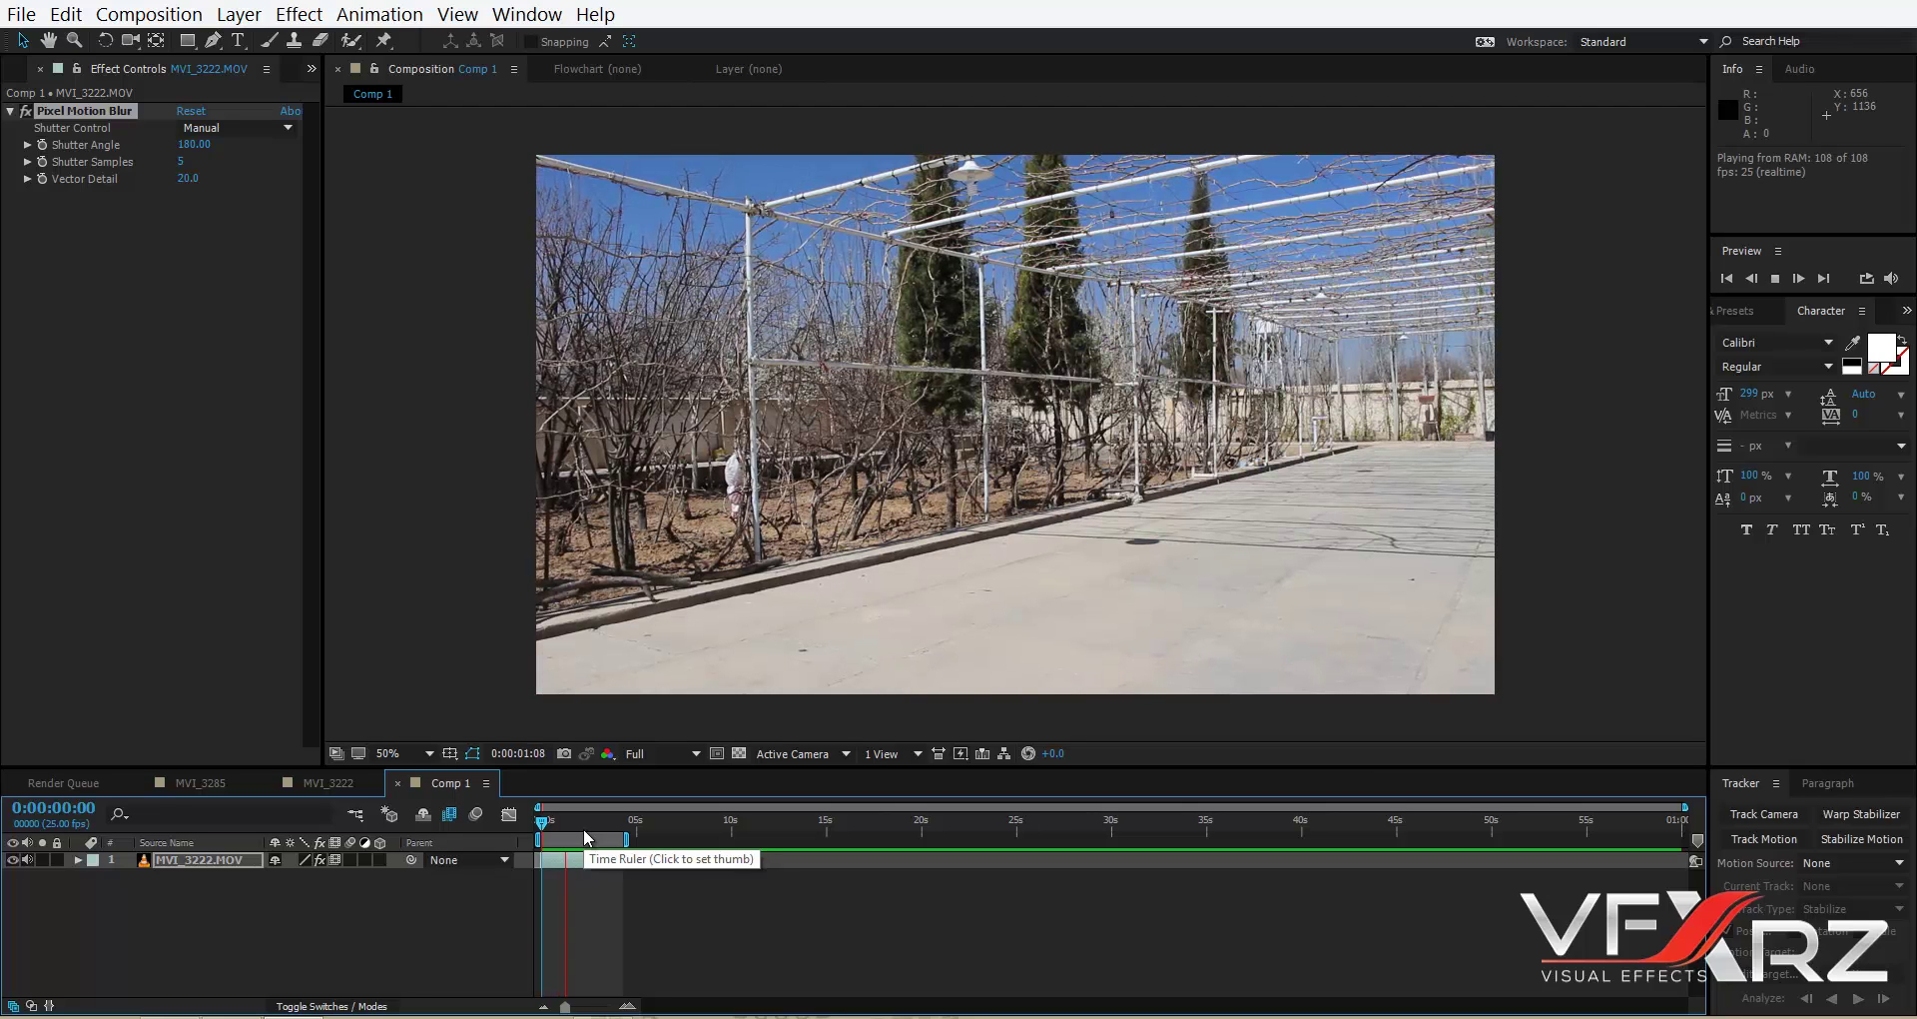
pyautogui.moveTo(571, 827); pyautogui.dragTo(620, 811)
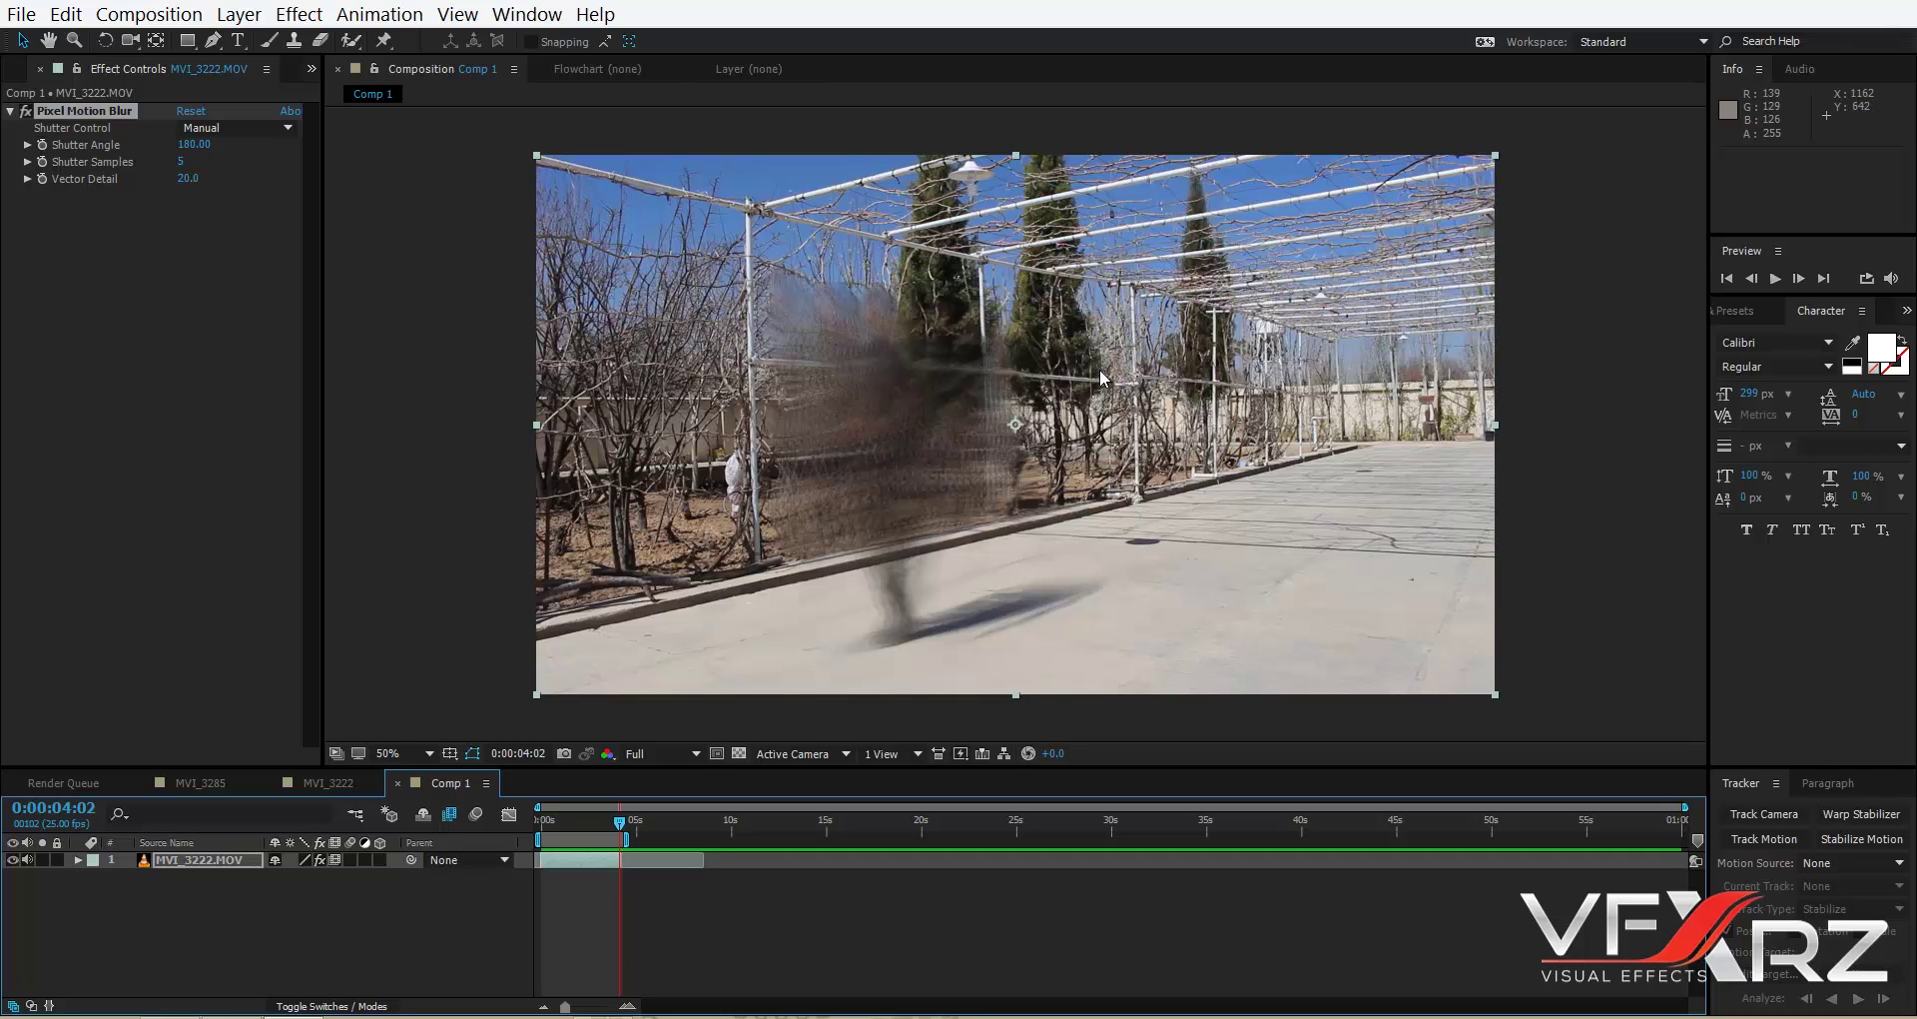
pyautogui.click(616, 827)
# Move to frame 0:00:00:01 and add a 1920 x 1080 px orange solid above the footage.
pyautogui.moveTo(618, 840); pyautogui.dragTo(542, 821)
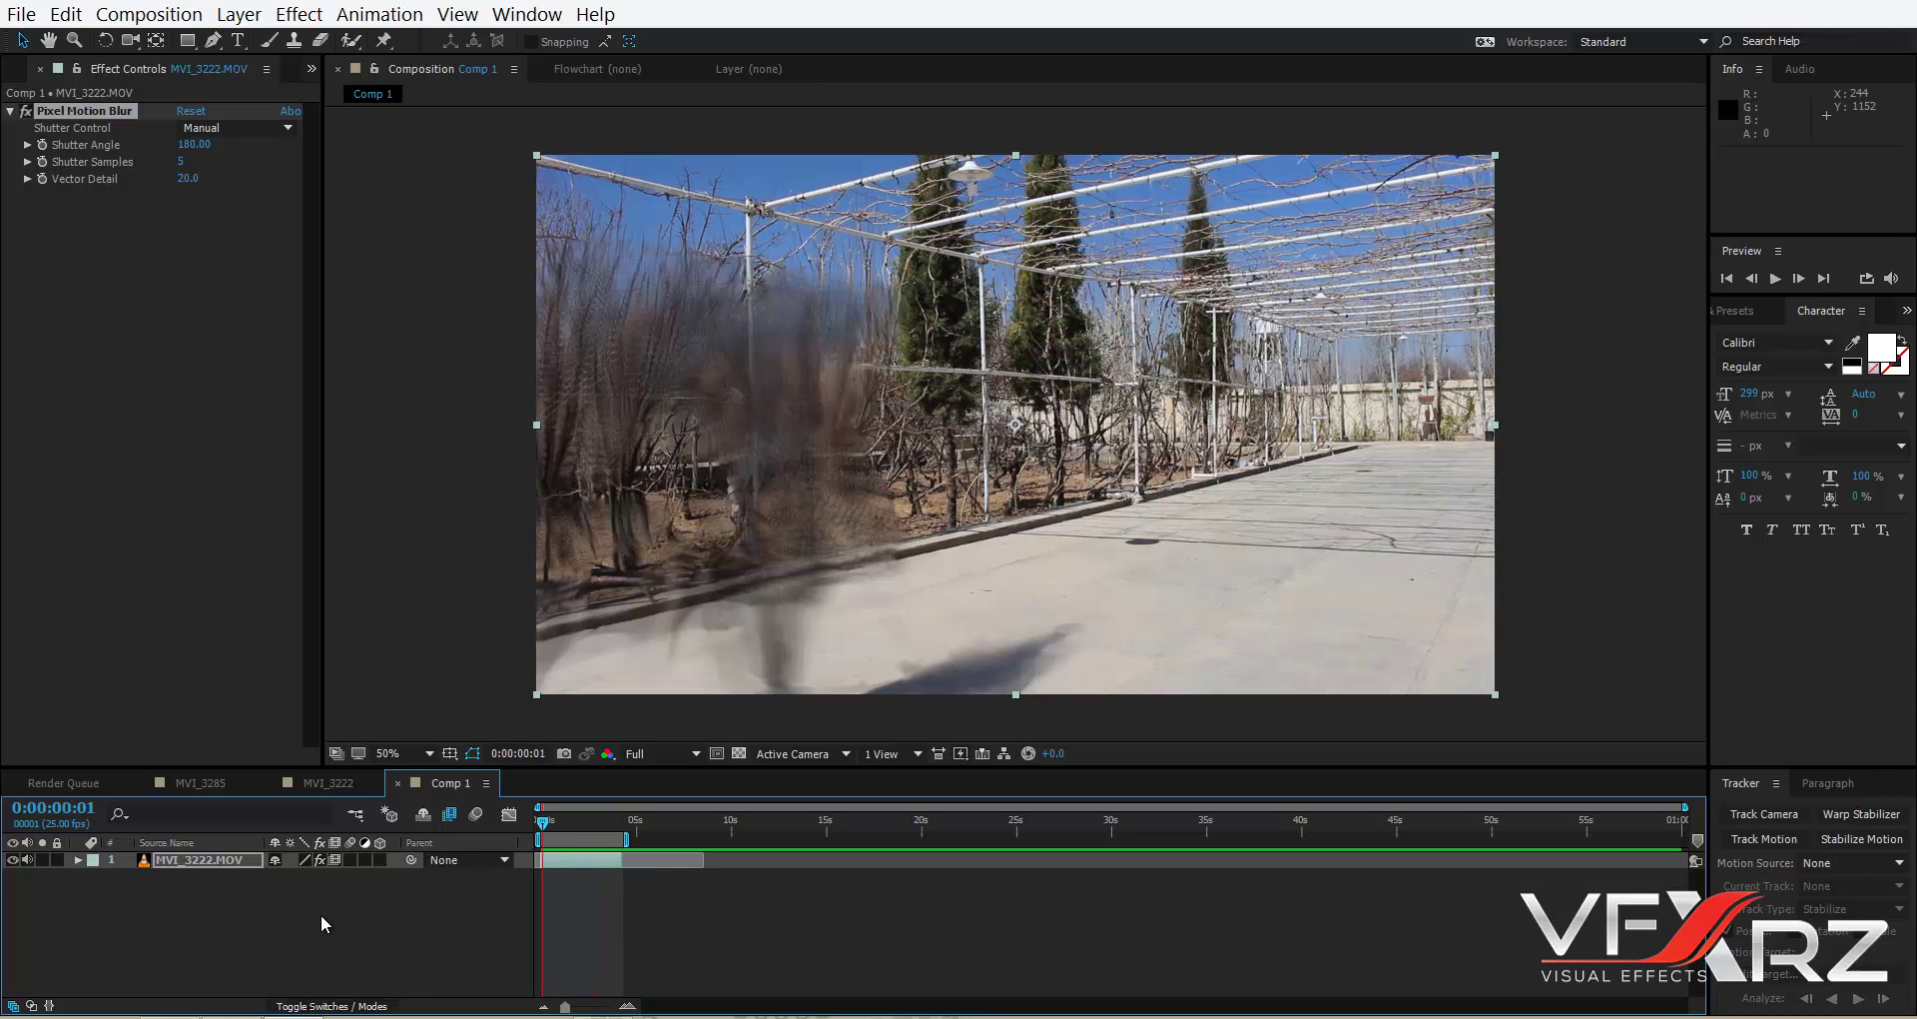
pyautogui.rightClick(327, 962)
pyautogui.moveTo(433, 742)
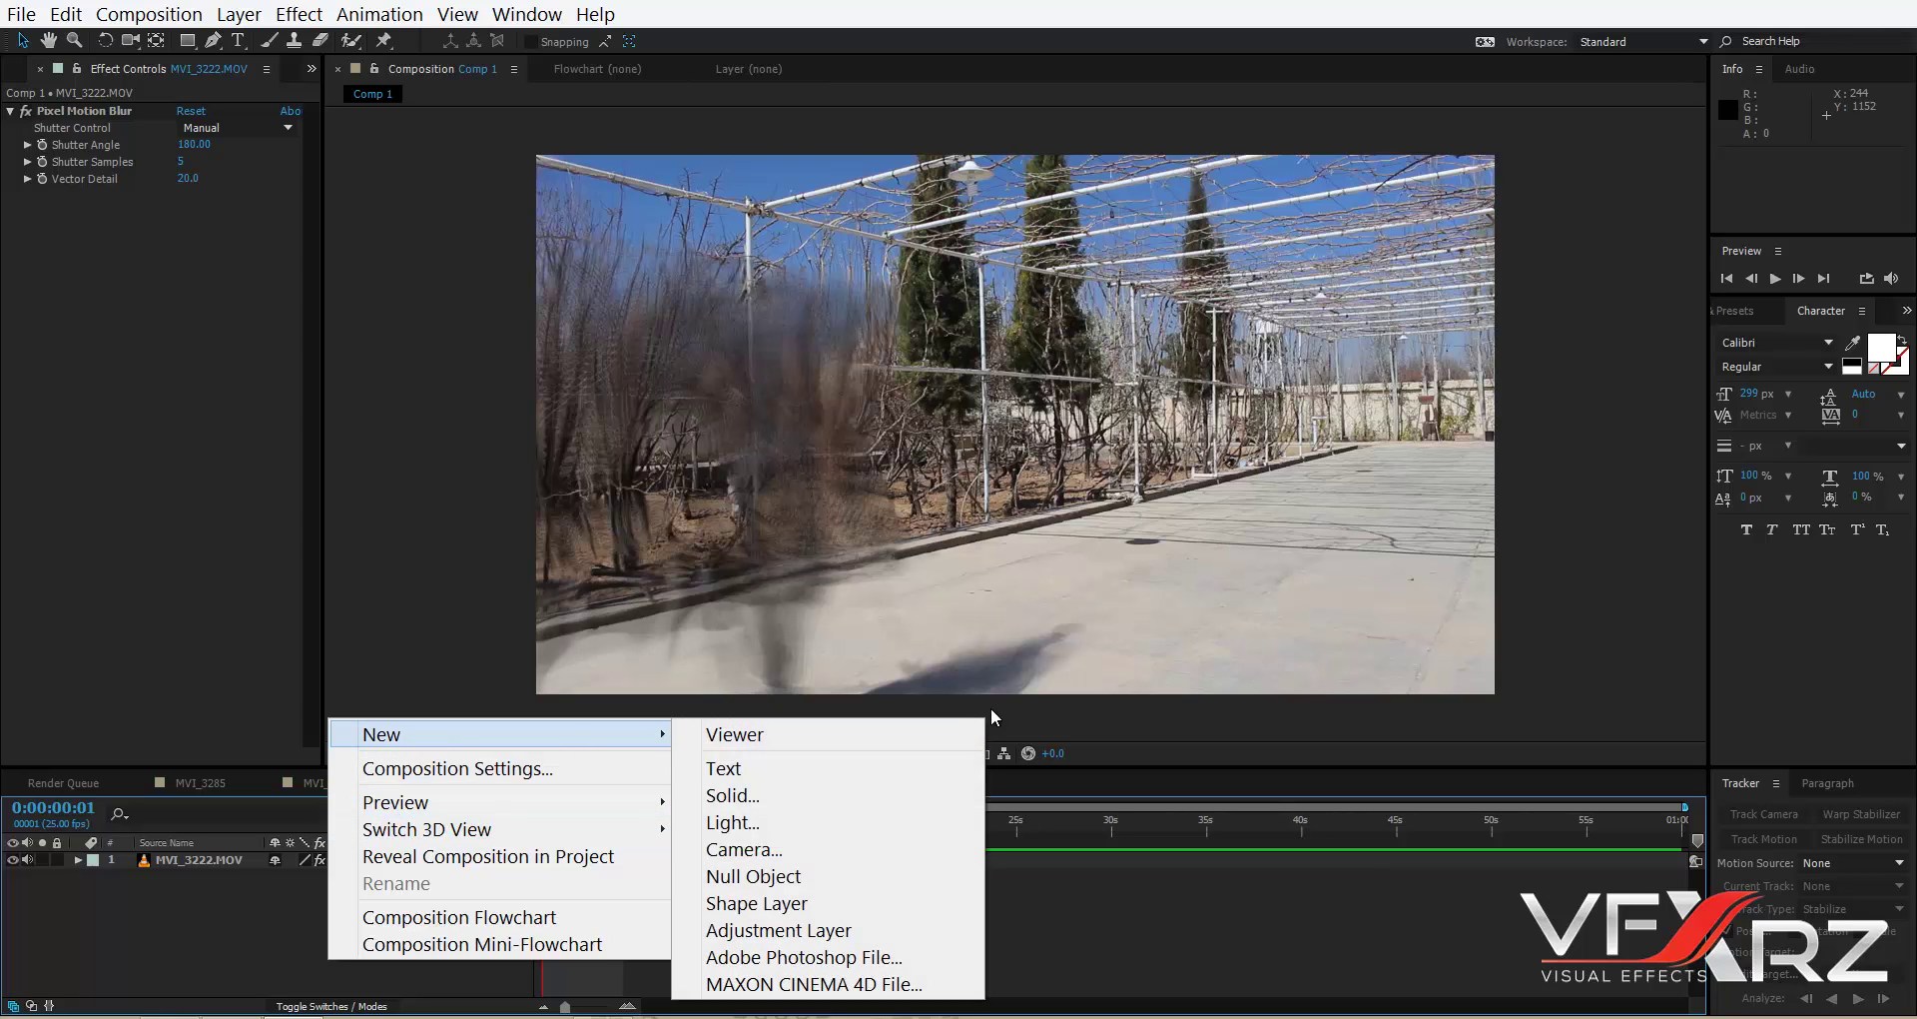
pyautogui.click(795, 798)
pyautogui.click(1067, 687)
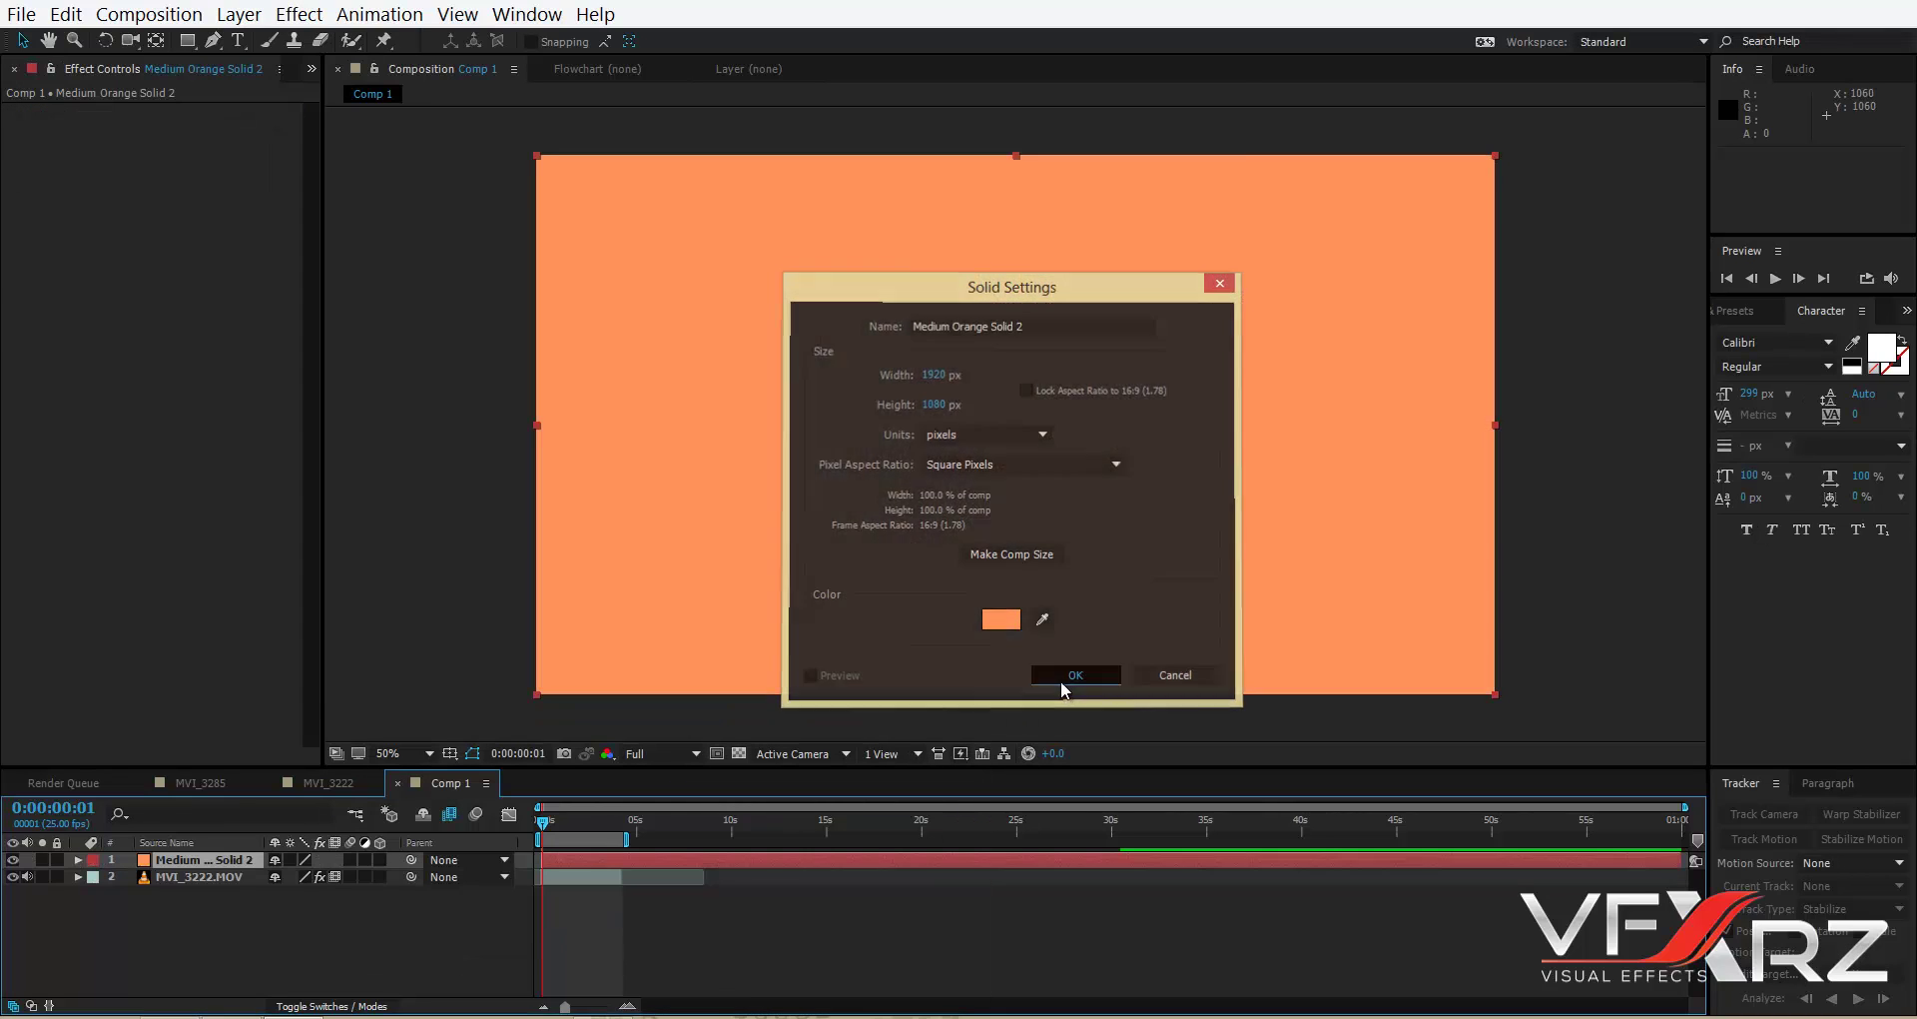
# Apply Video Copilot's Saber effect to the solid and set its Composite Settings to Transparent.
pyautogui.click(299, 14)
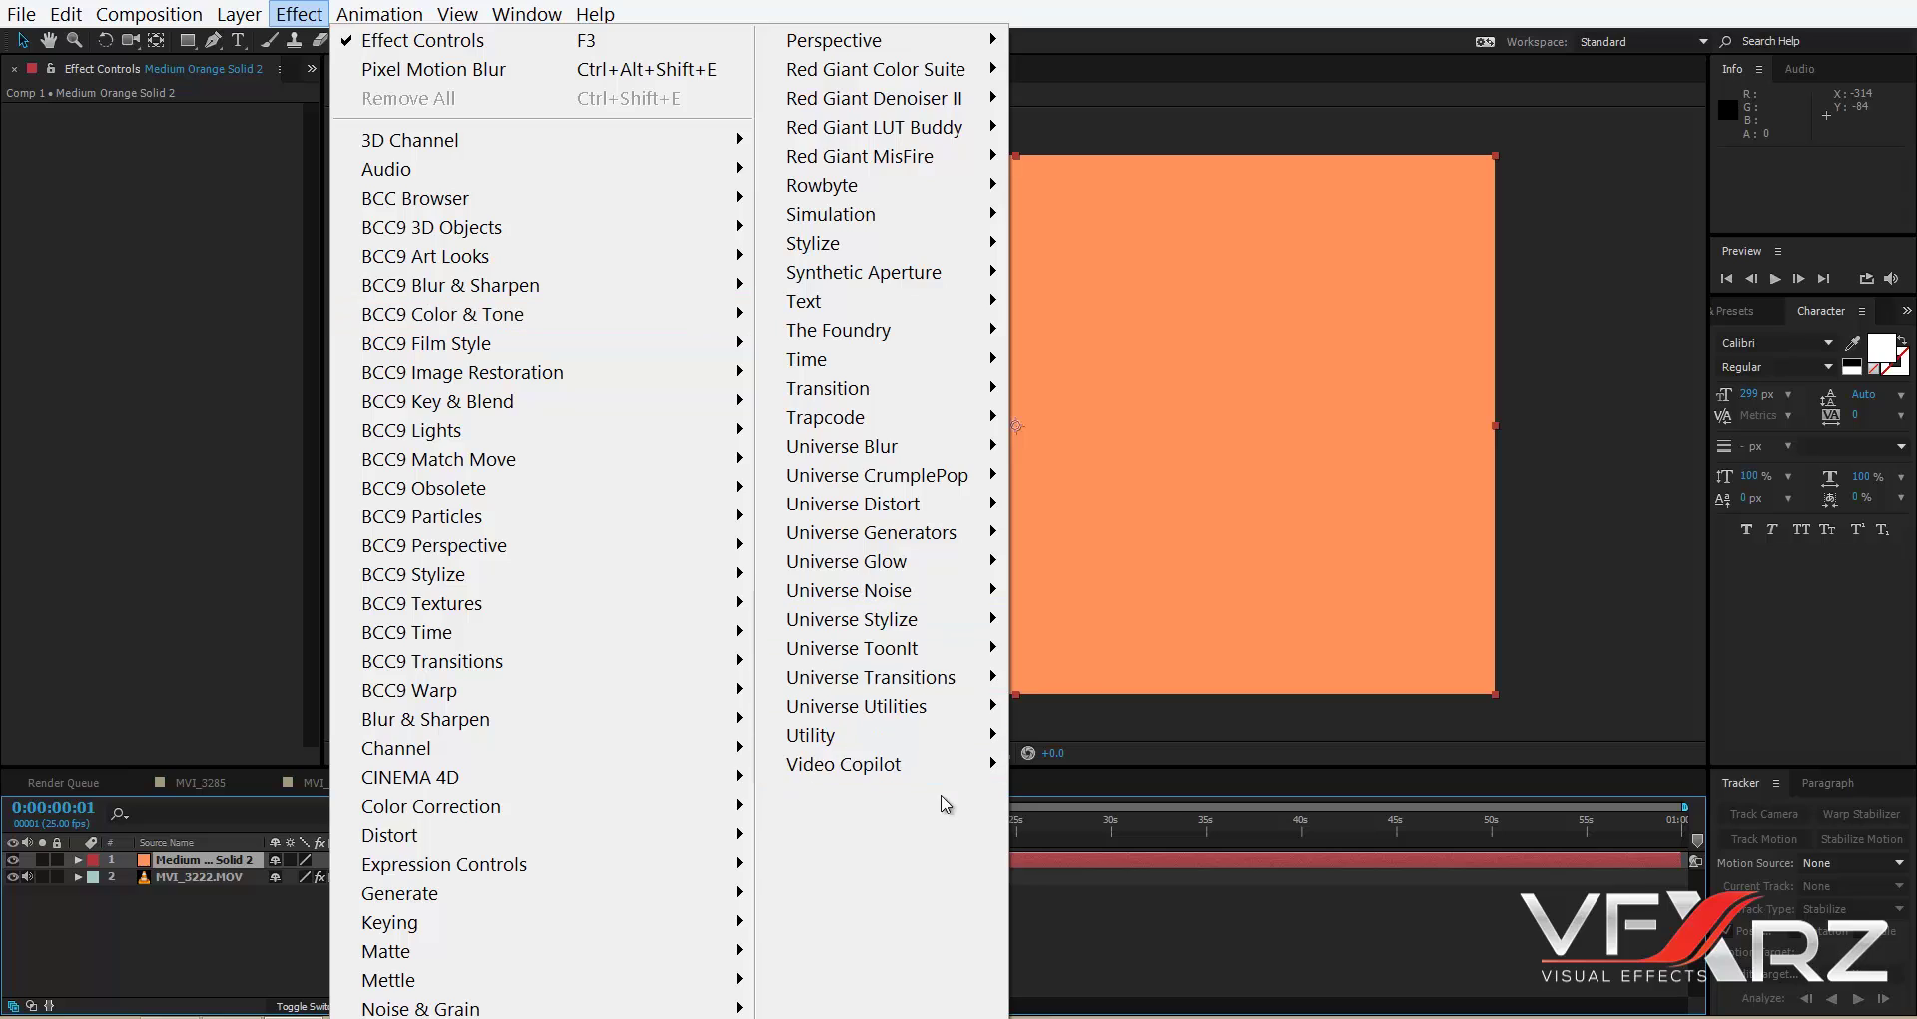
pyautogui.moveTo(932, 757)
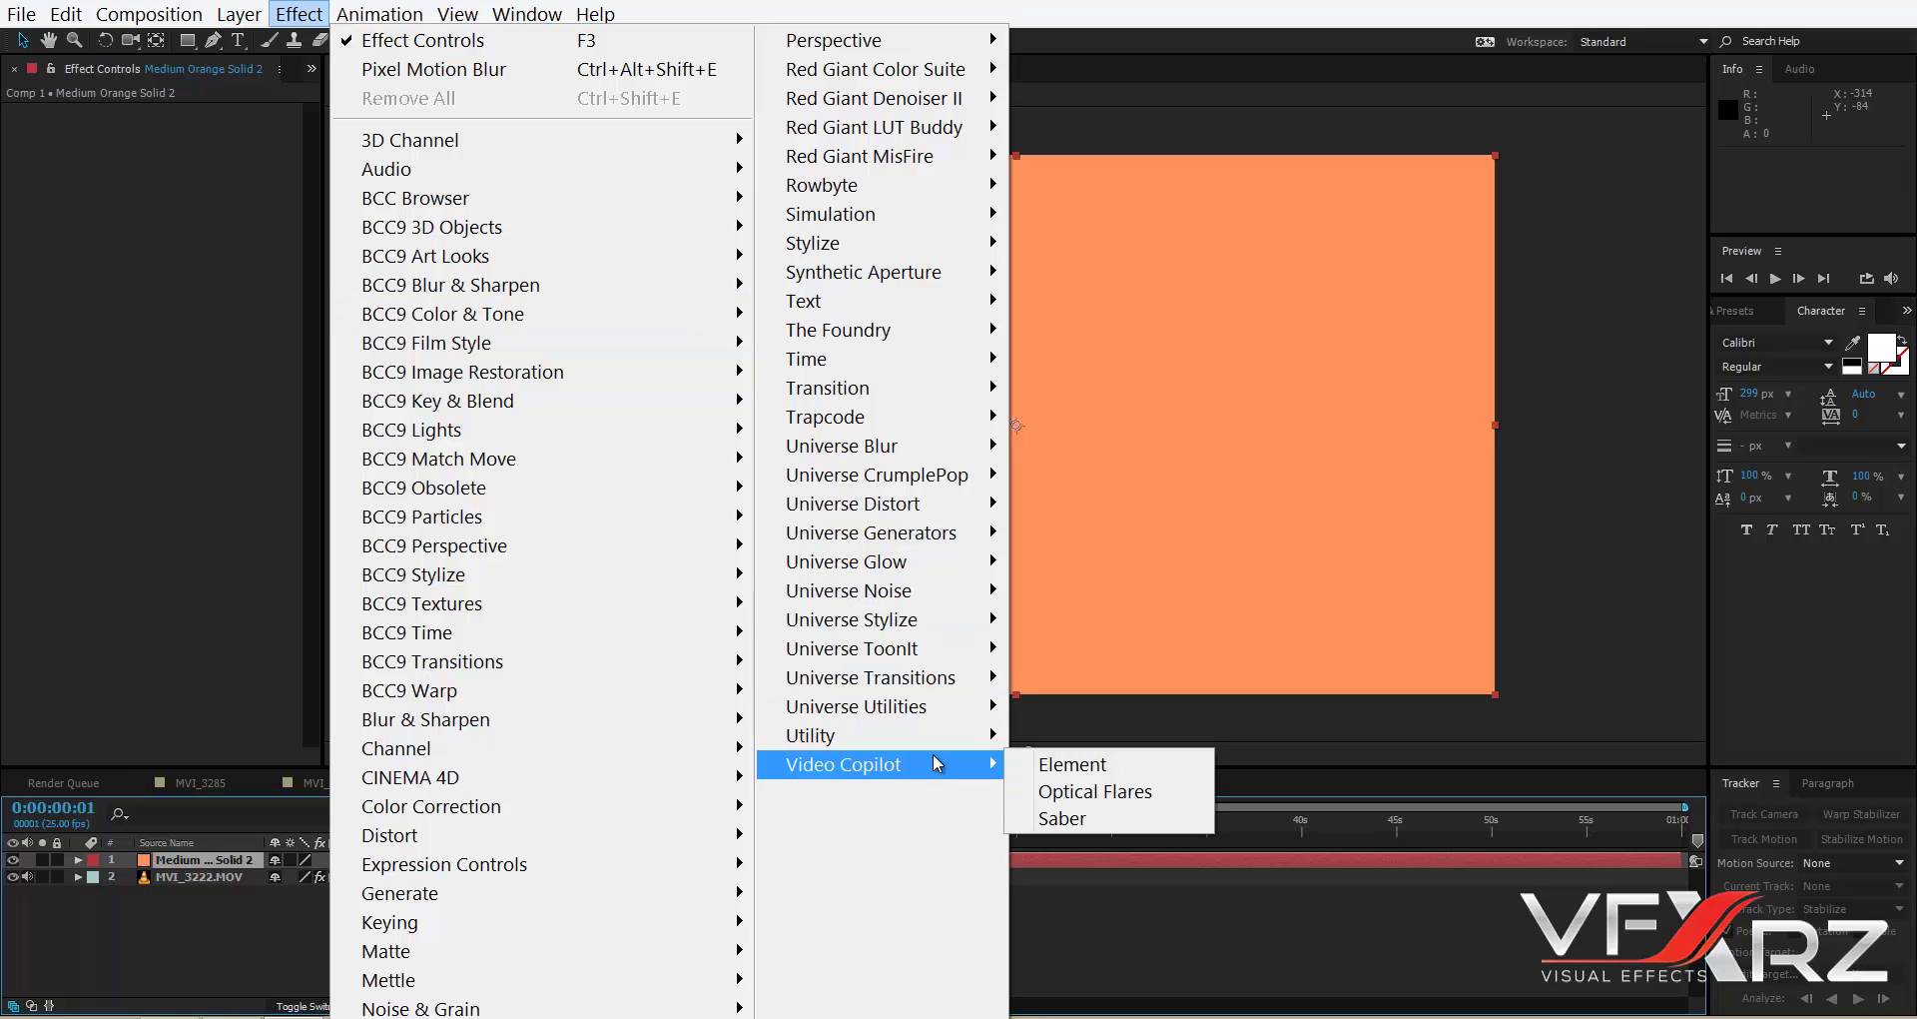
pyautogui.click(1061, 817)
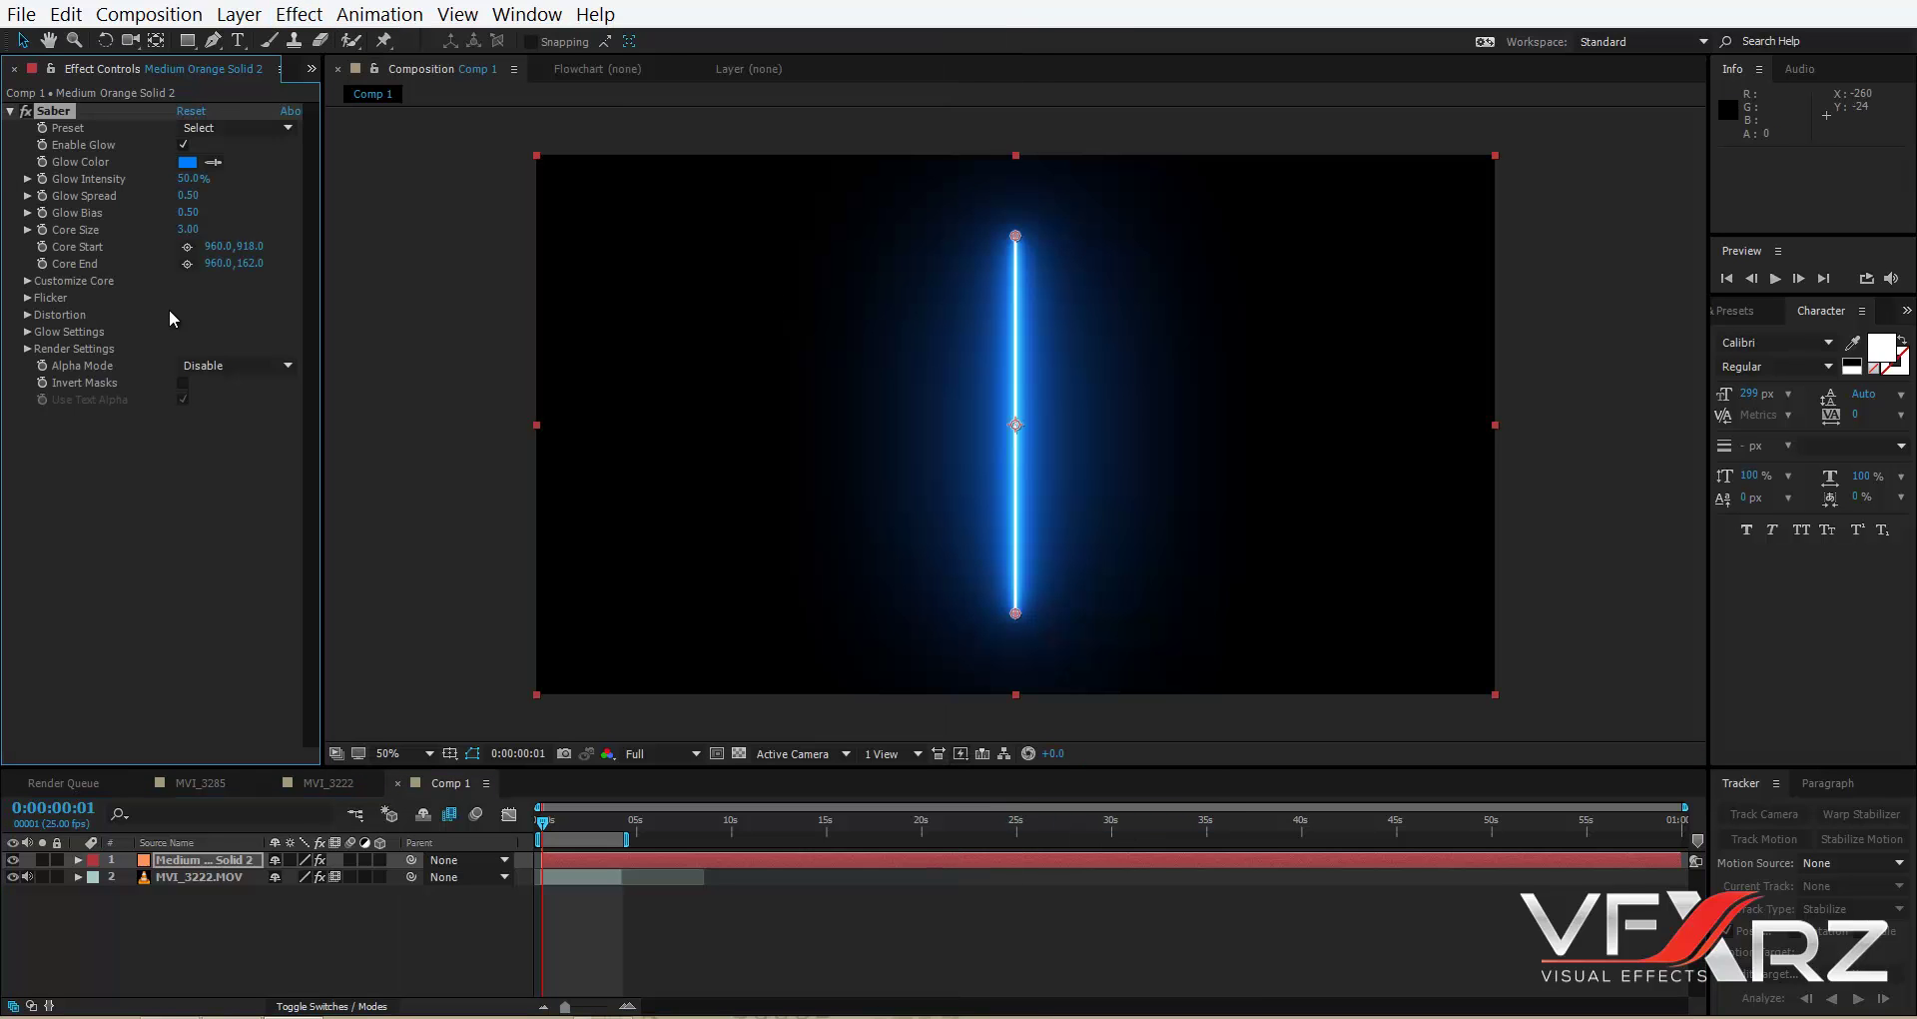
pyautogui.click(27, 348)
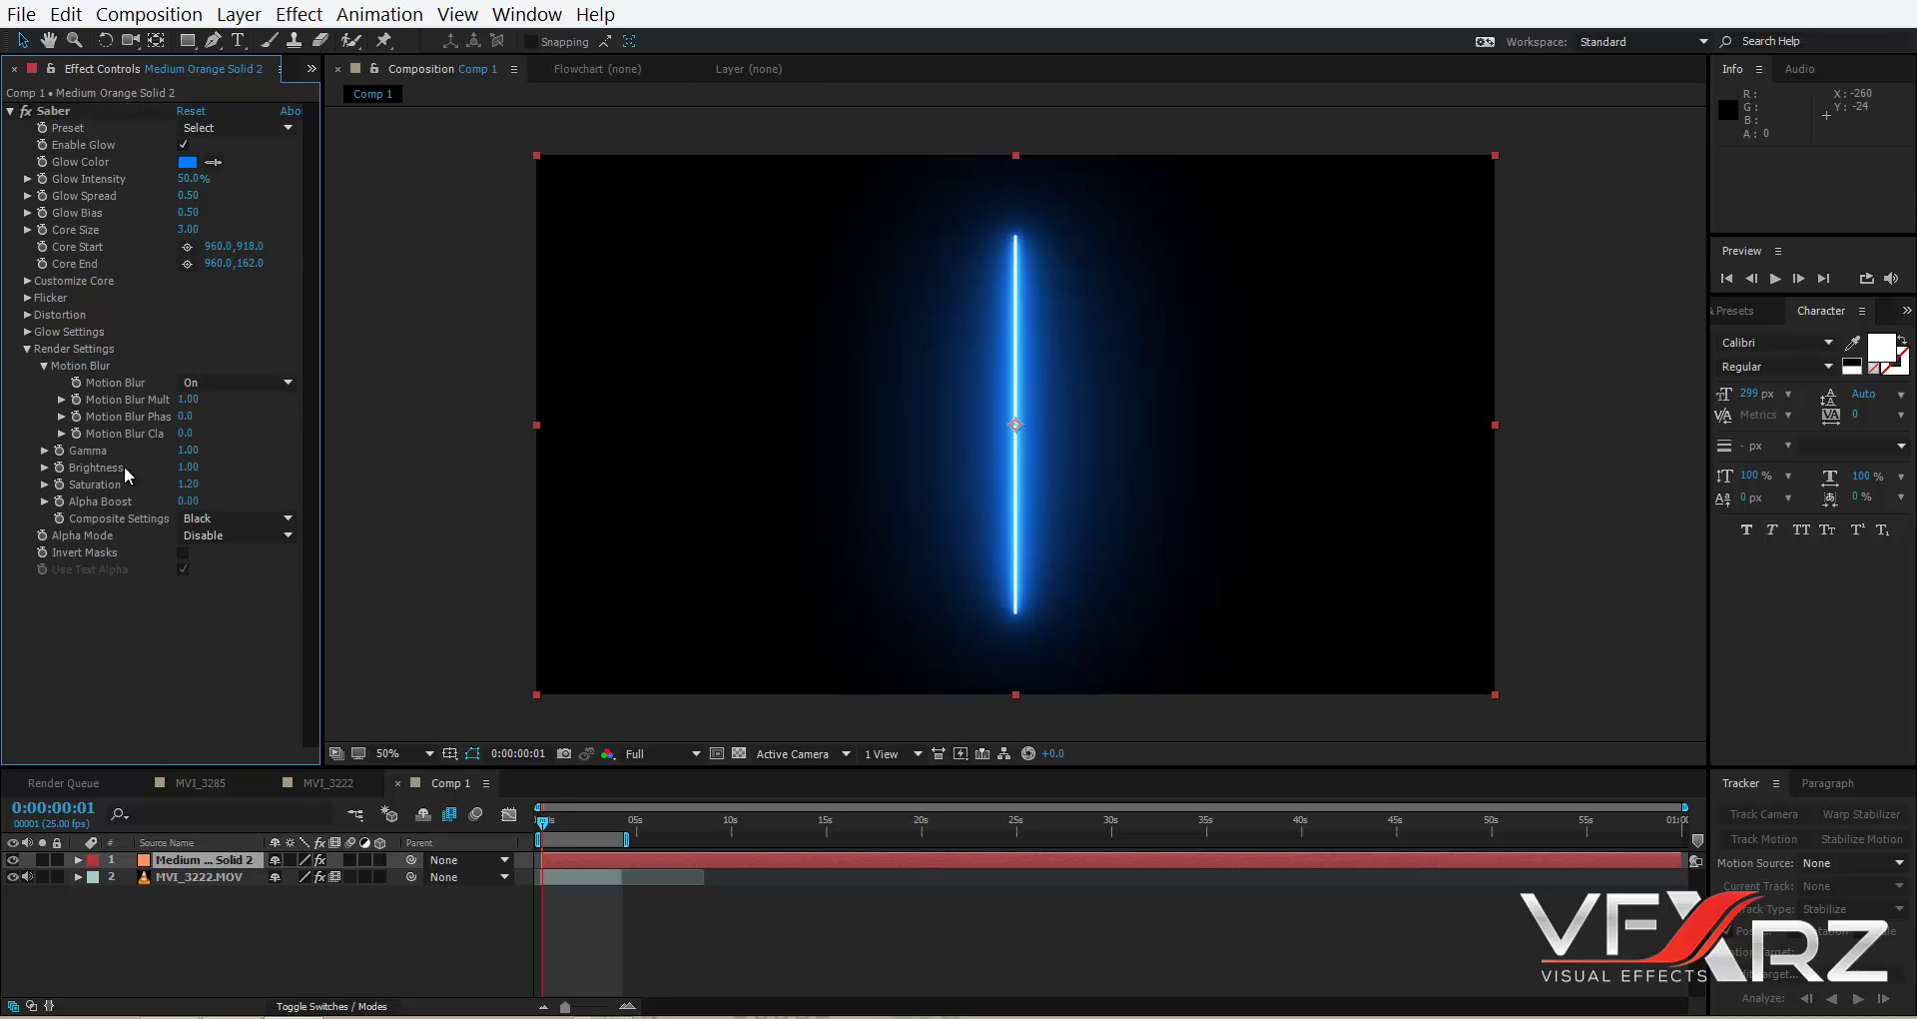
pyautogui.click(235, 519)
pyautogui.click(255, 540)
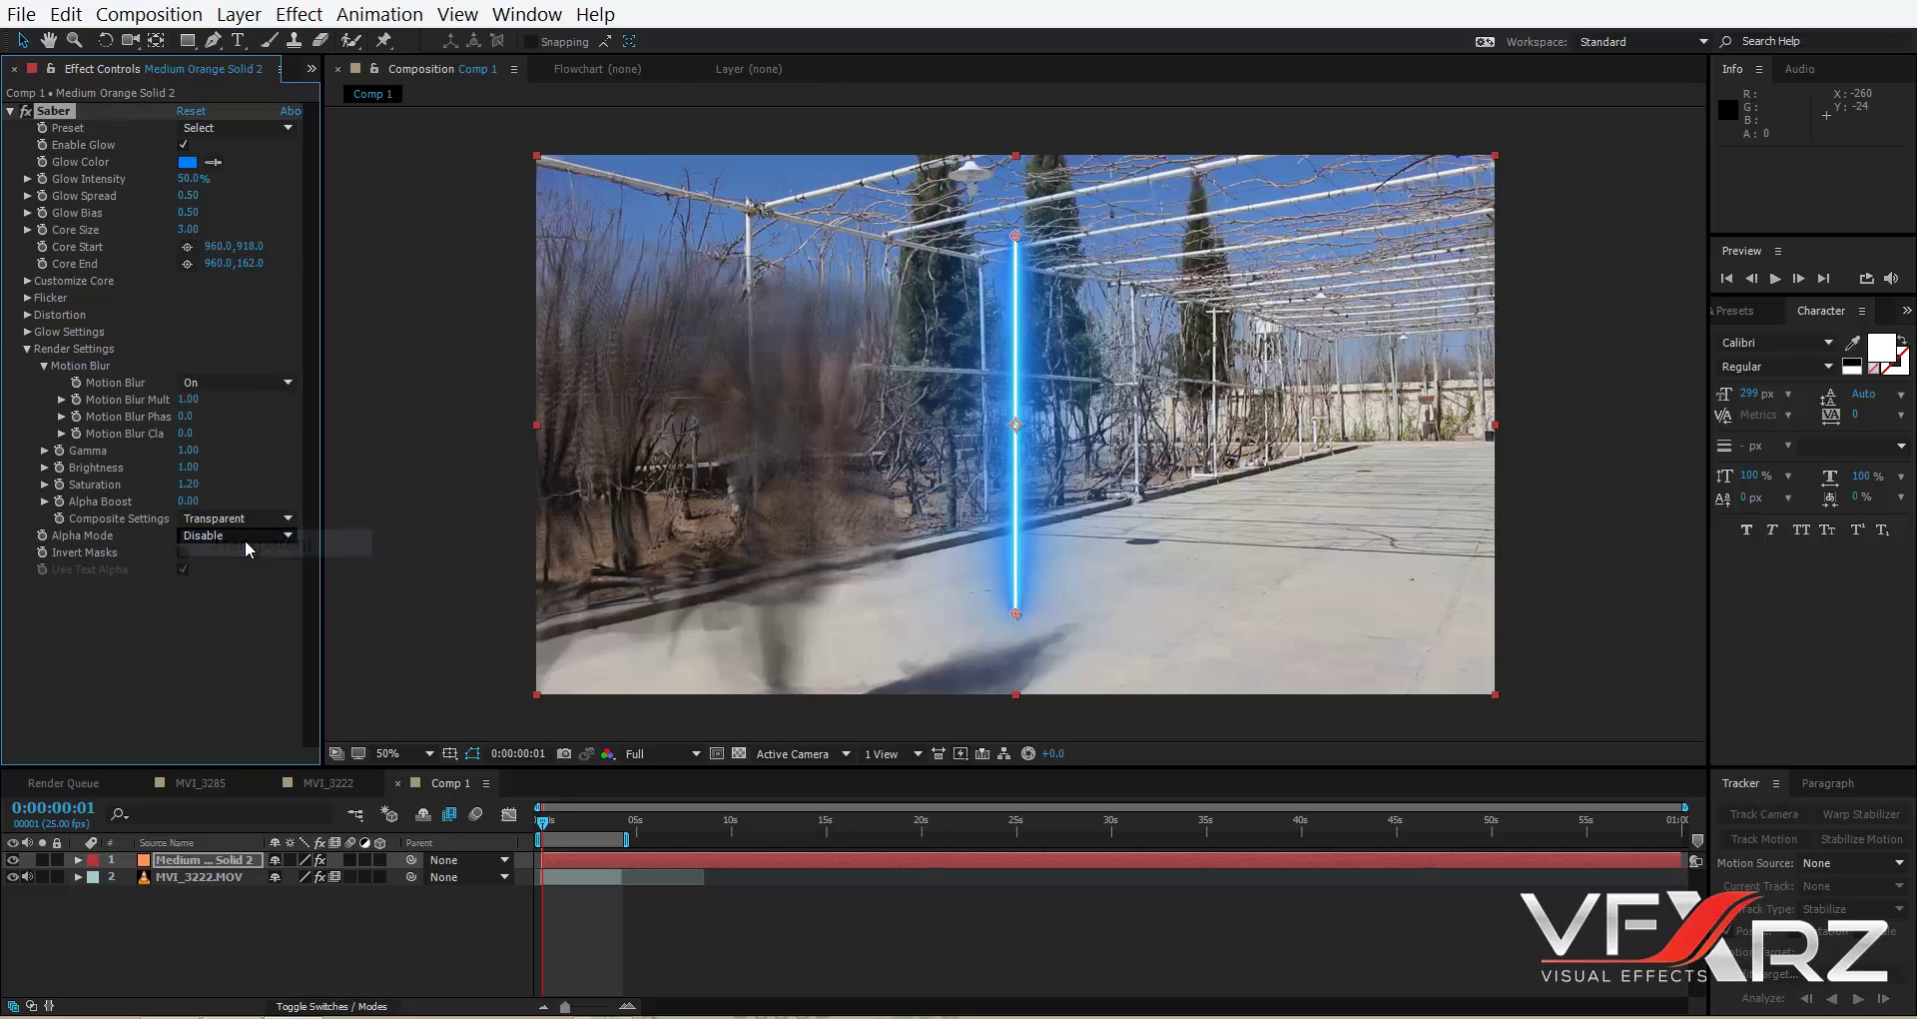
pyautogui.click(27, 348)
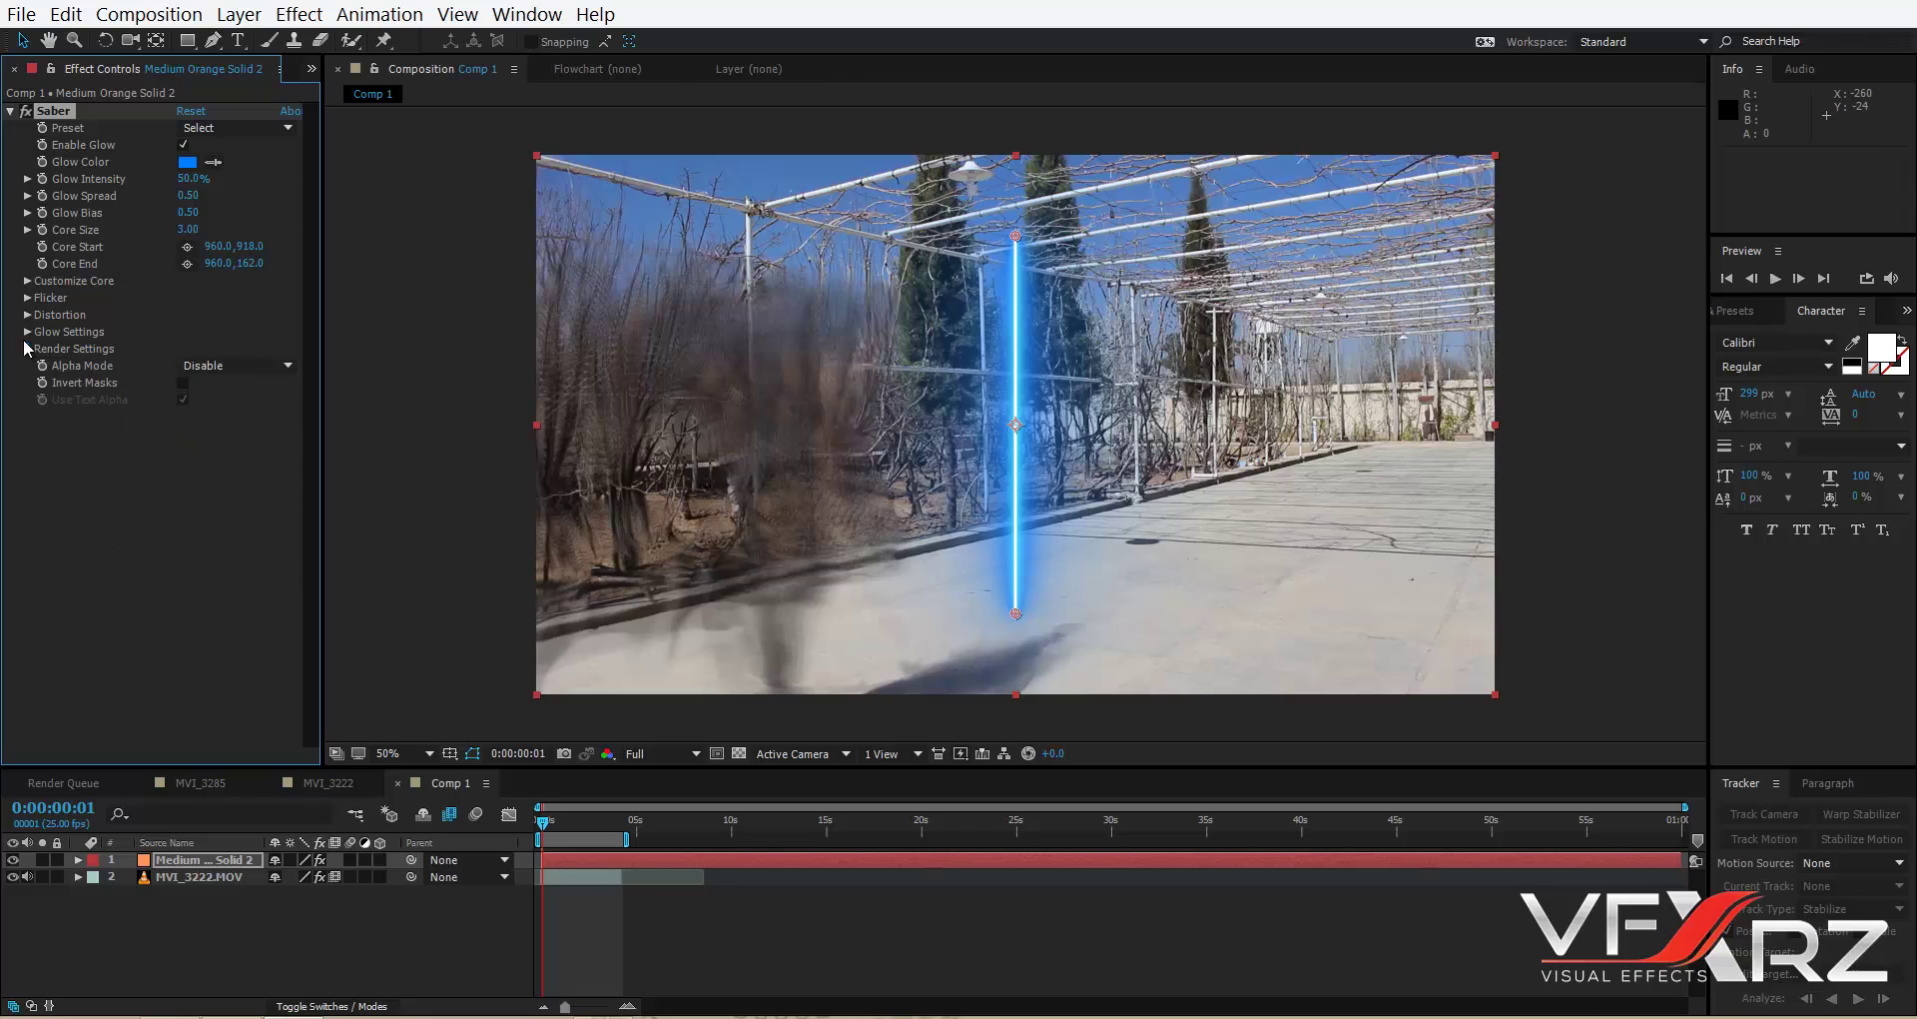
# Set the Saber effect's Core Type to Layer Masks.
pyautogui.click(27, 282)
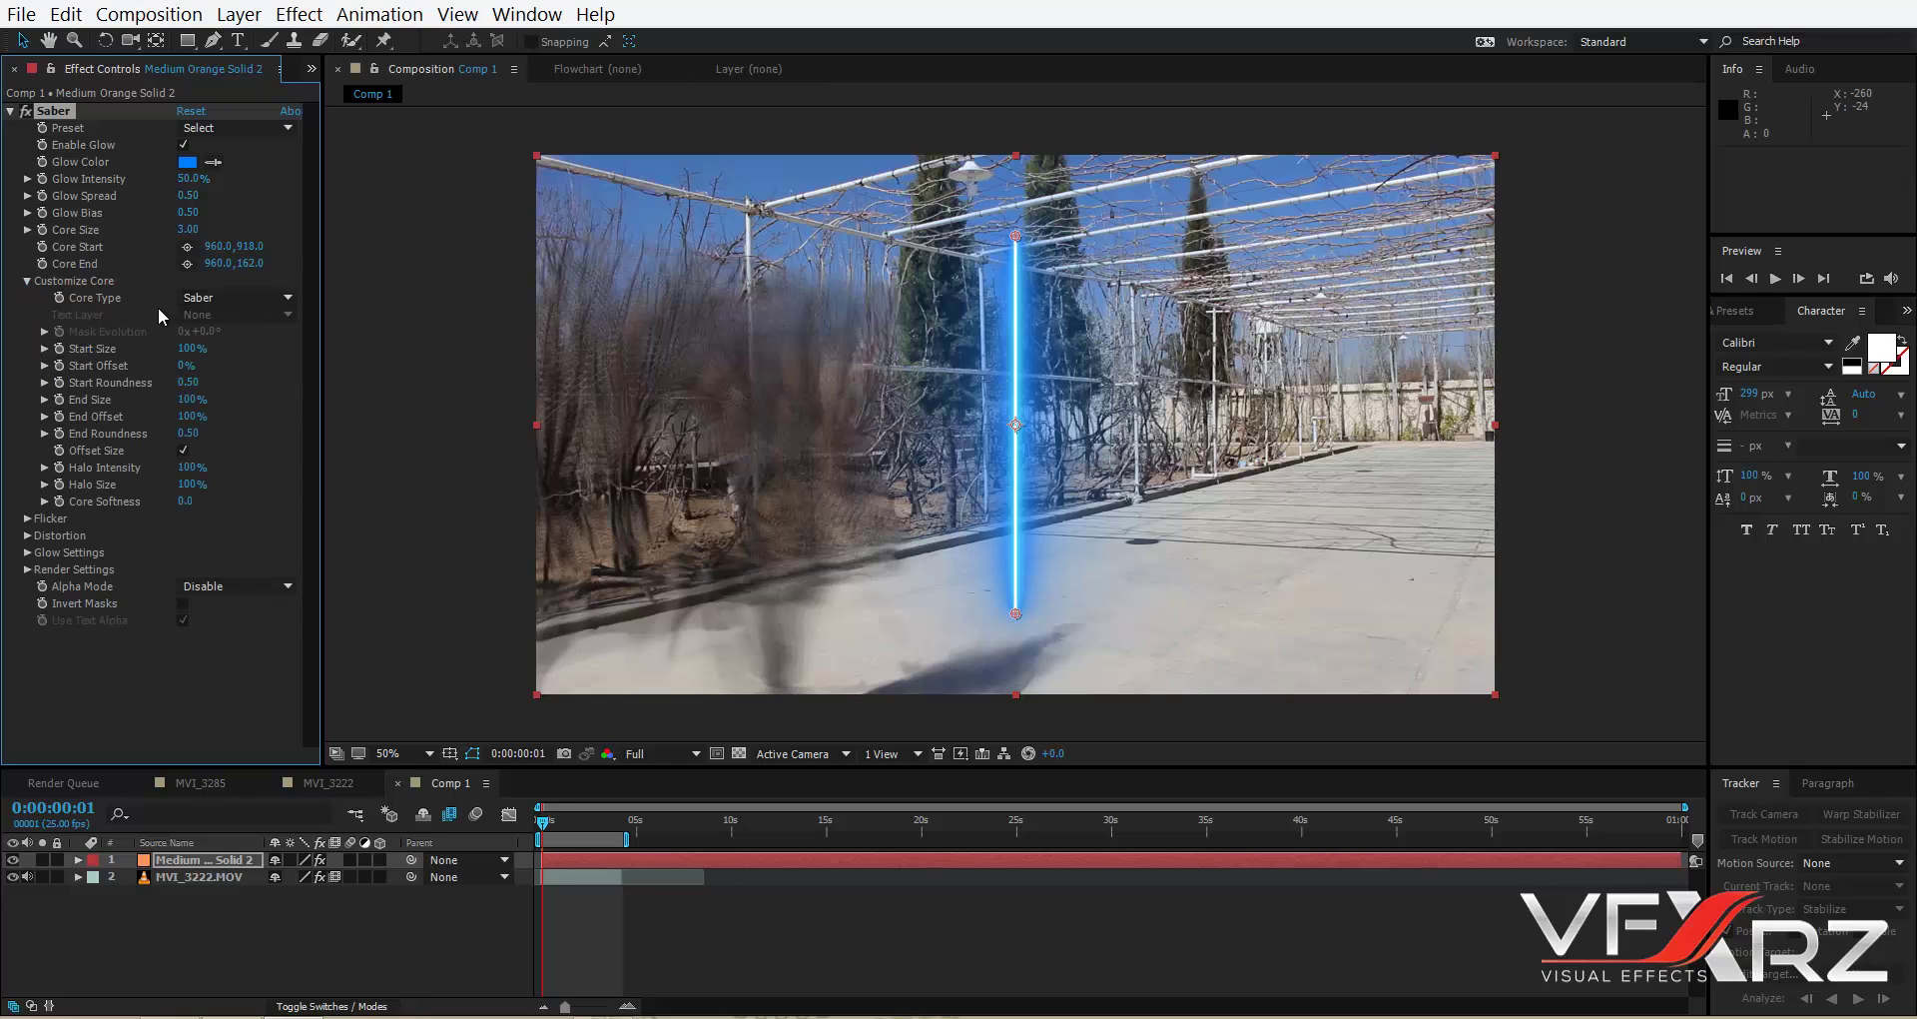
pyautogui.click(210, 298)
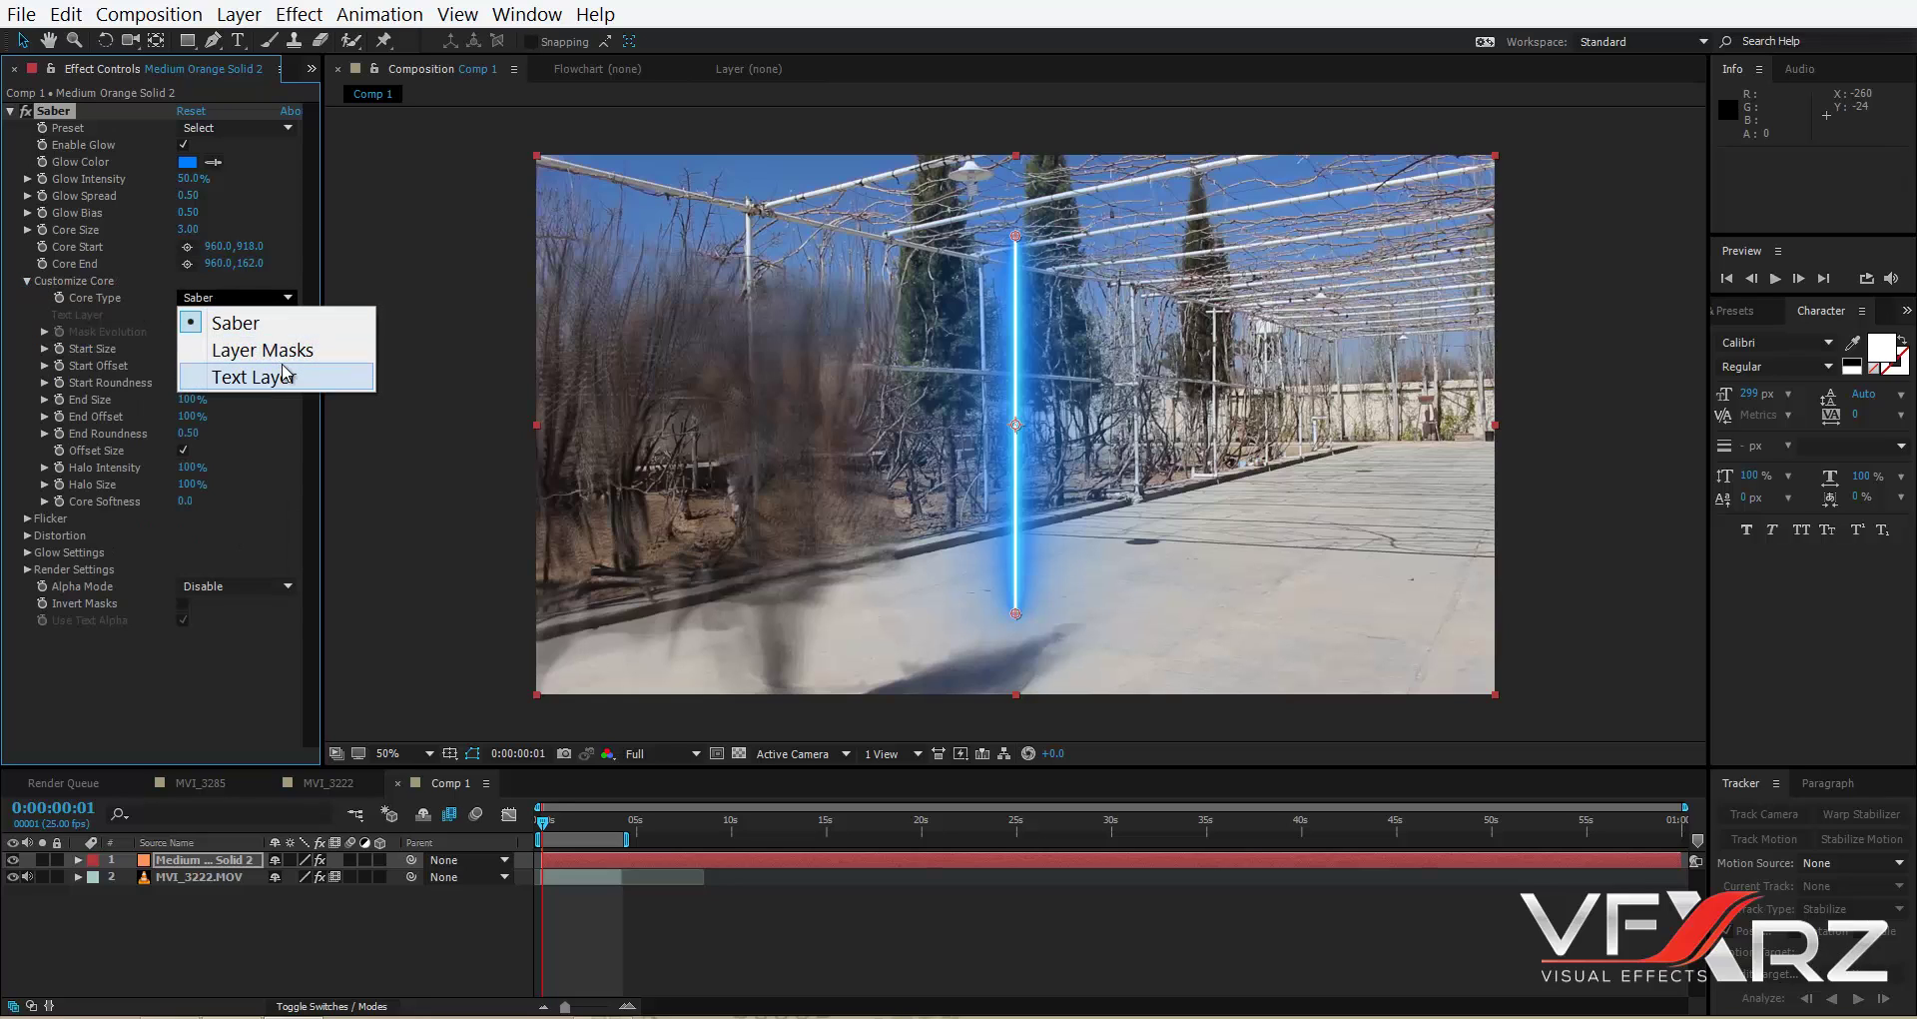
pyautogui.click(257, 352)
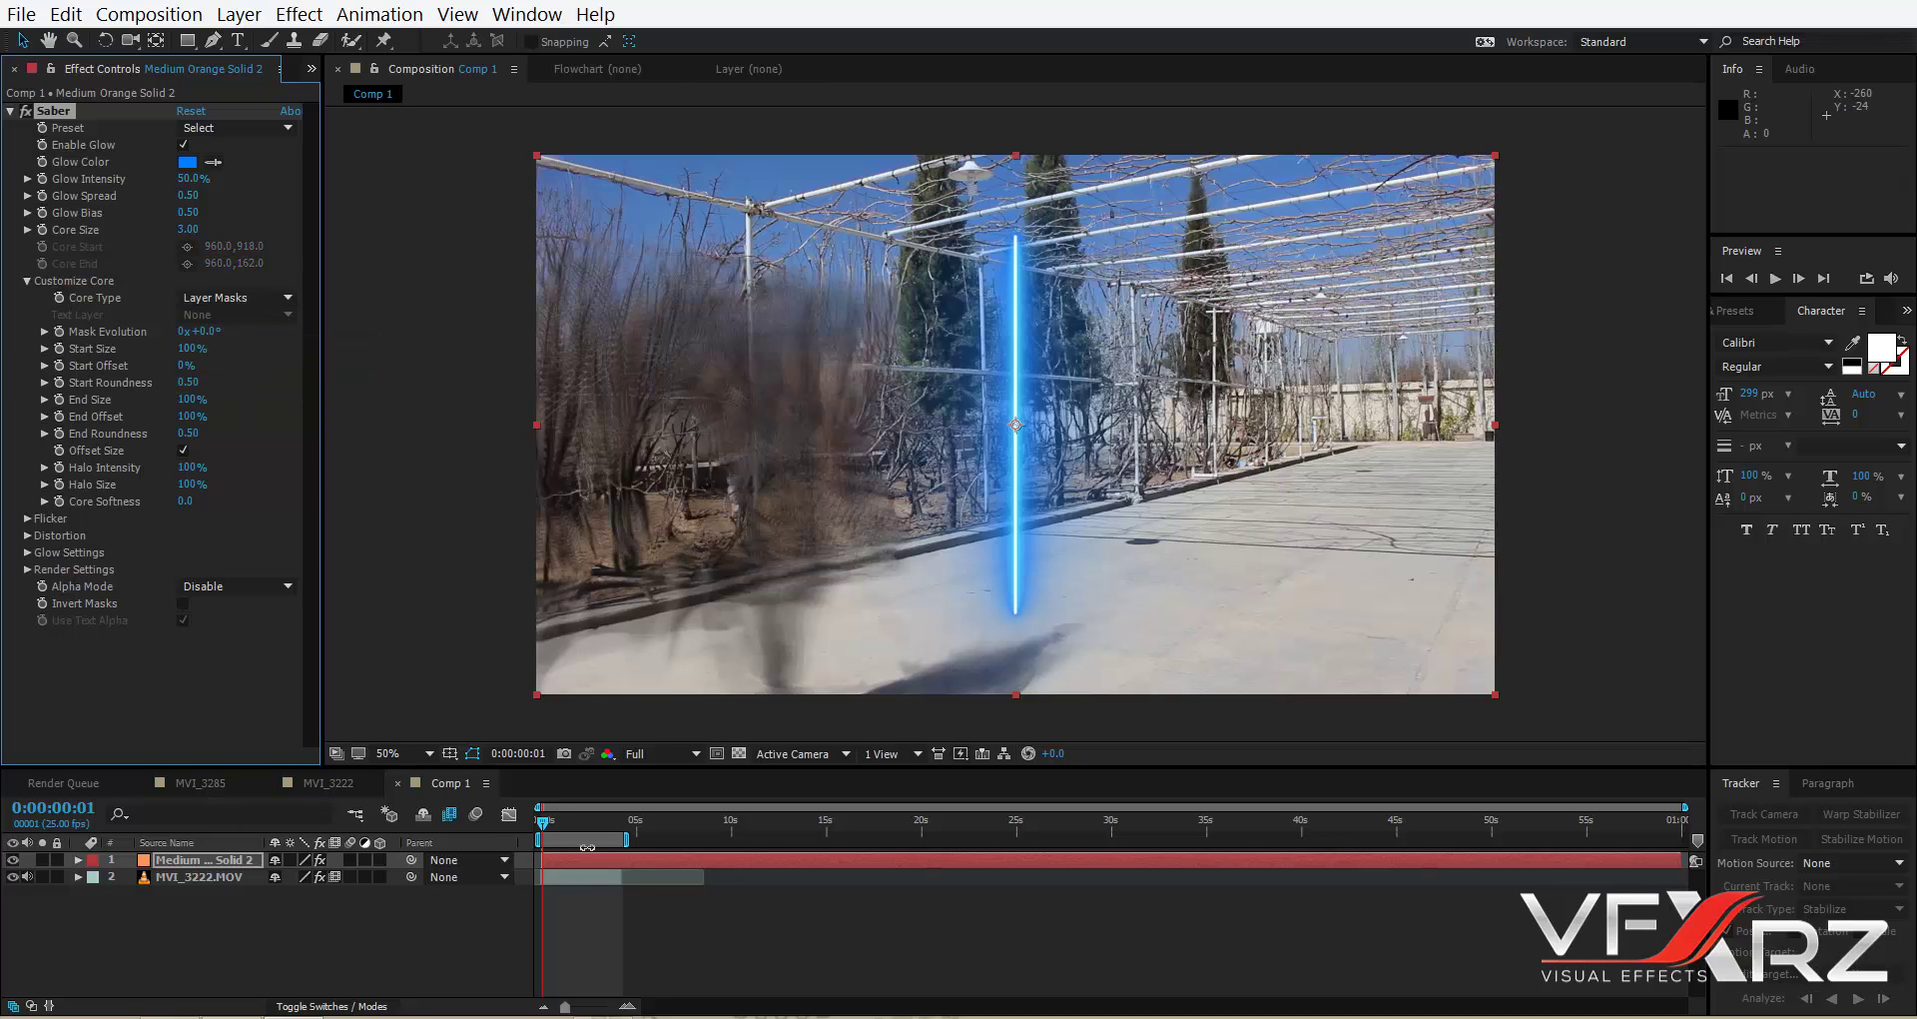
# Draw a curved open mask path on the solid with the Pen tool, from outside the frame's left edge to the middle fence post.
pyautogui.click(212, 42)
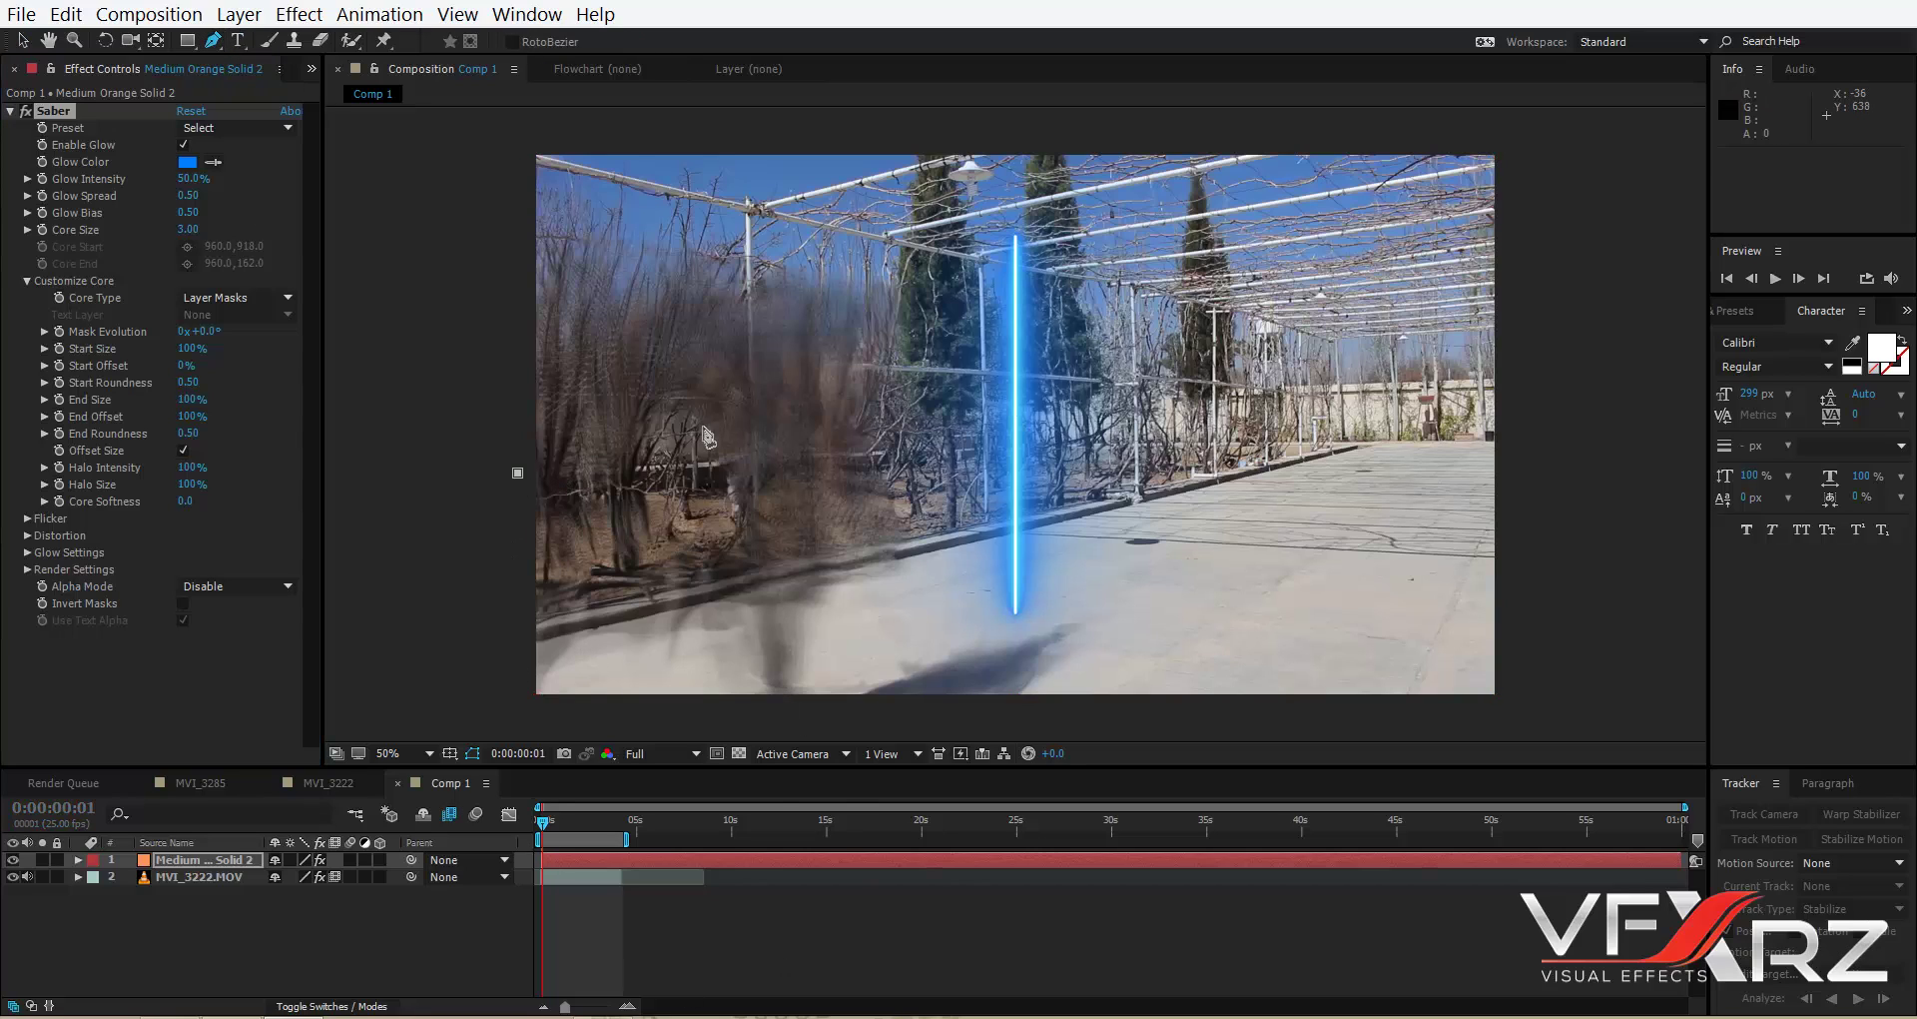
pyautogui.click(517, 472)
pyautogui.moveTo(788, 438); pyautogui.dragTo(911, 496)
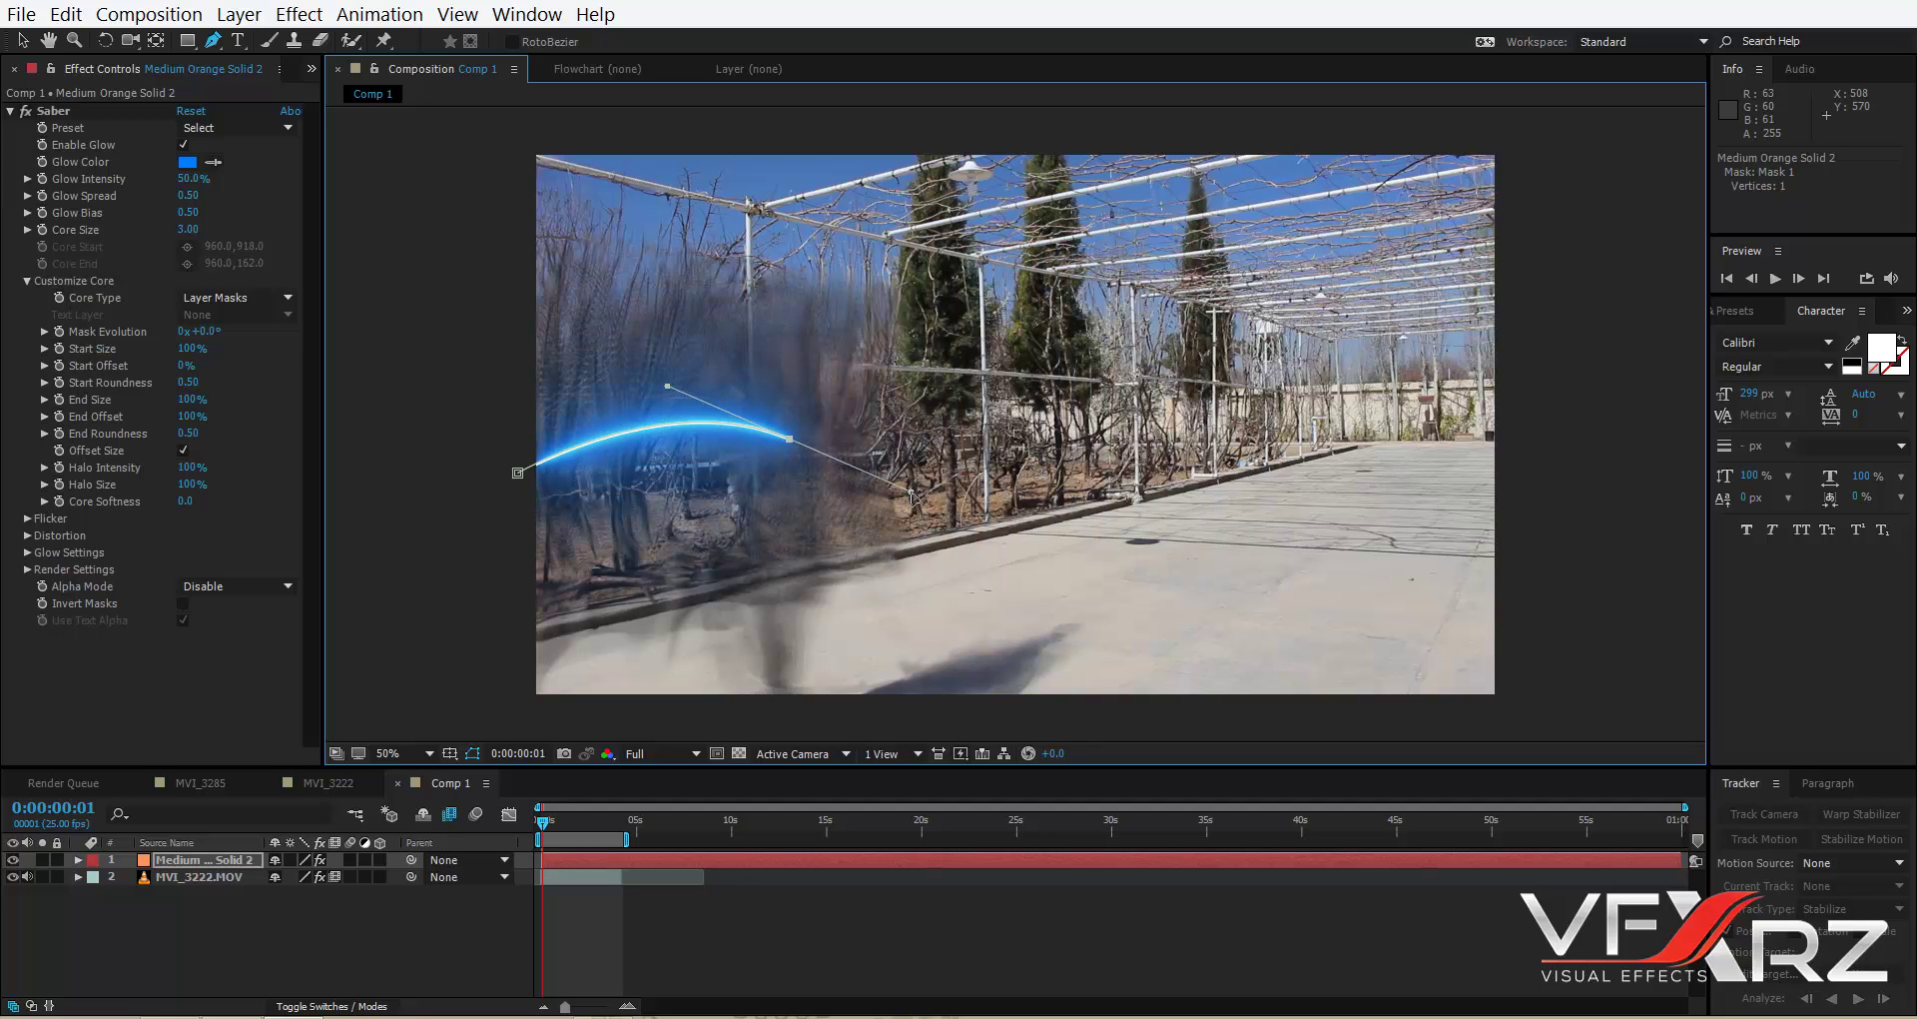
pyautogui.click(1136, 424)
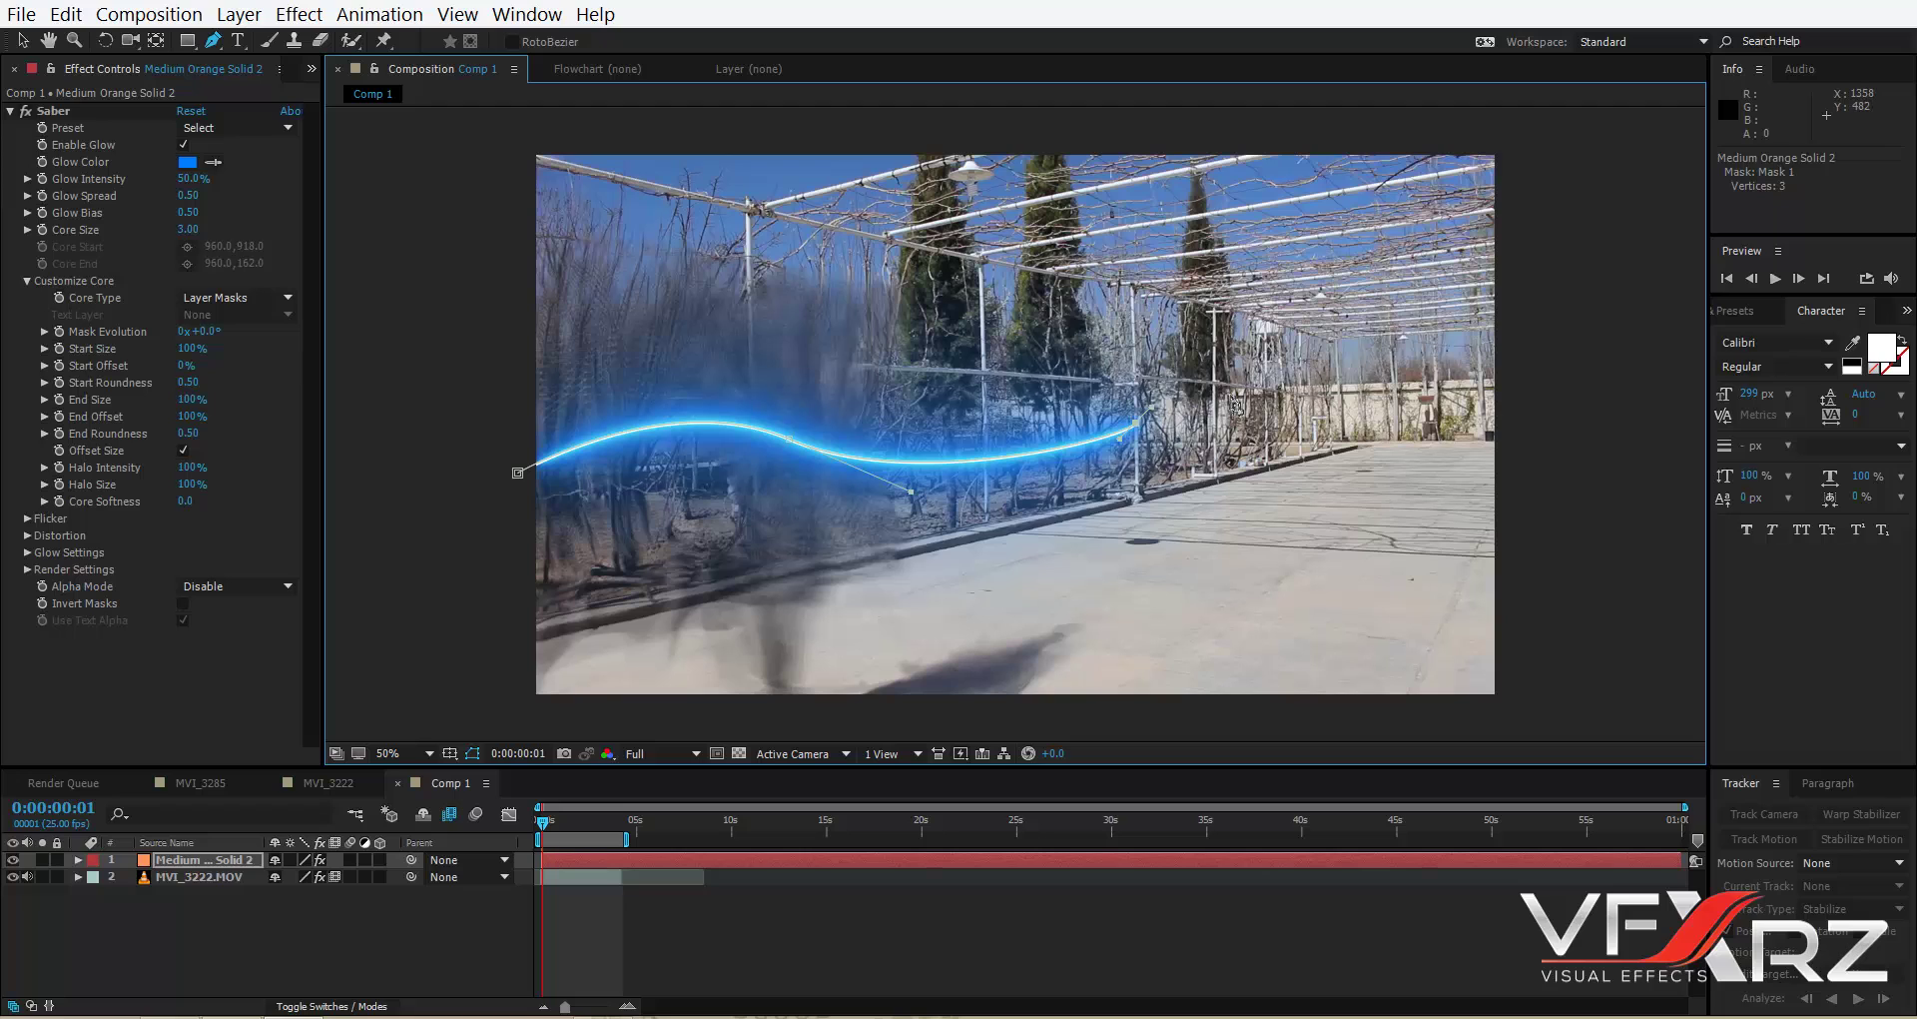
# Move to frame 0:00:00:21 and extend the mask path in gentle waves to the distant runner.
pyautogui.click(553, 822)
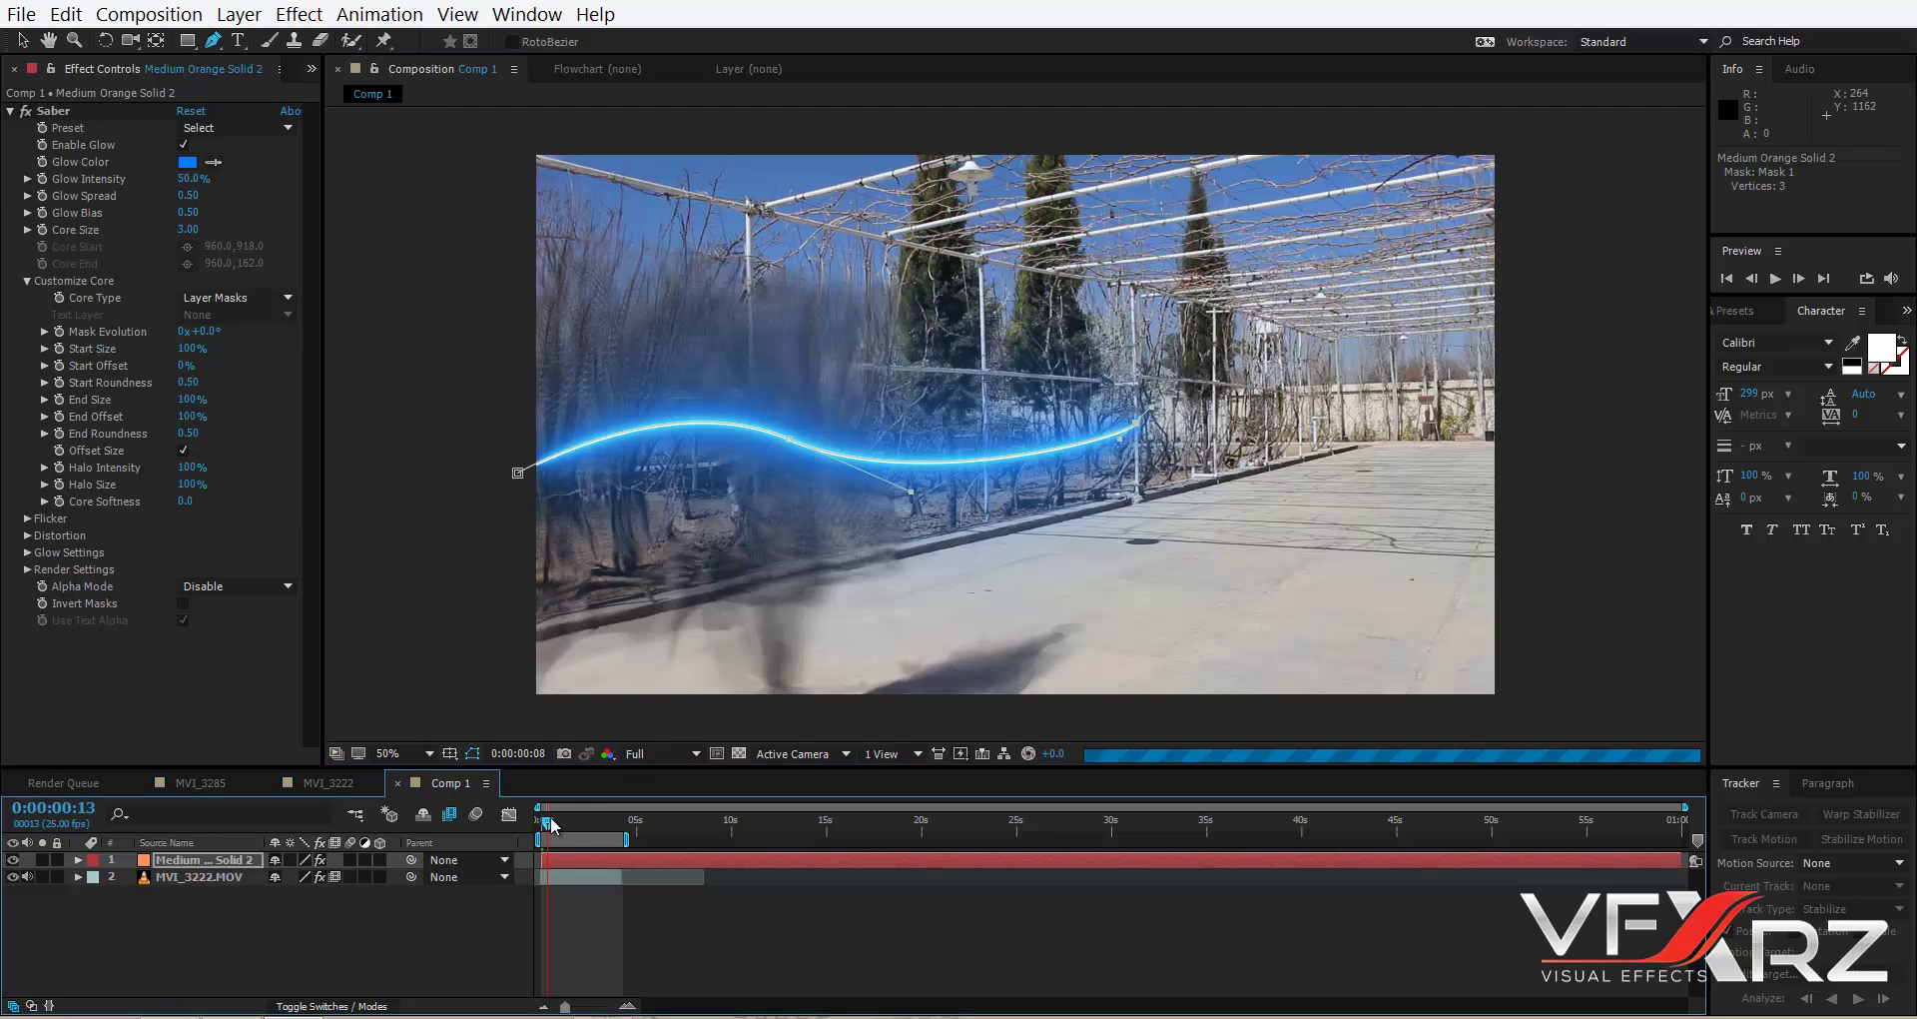
pyautogui.moveTo(553, 822); pyautogui.dragTo(548, 823)
pyautogui.press('space')
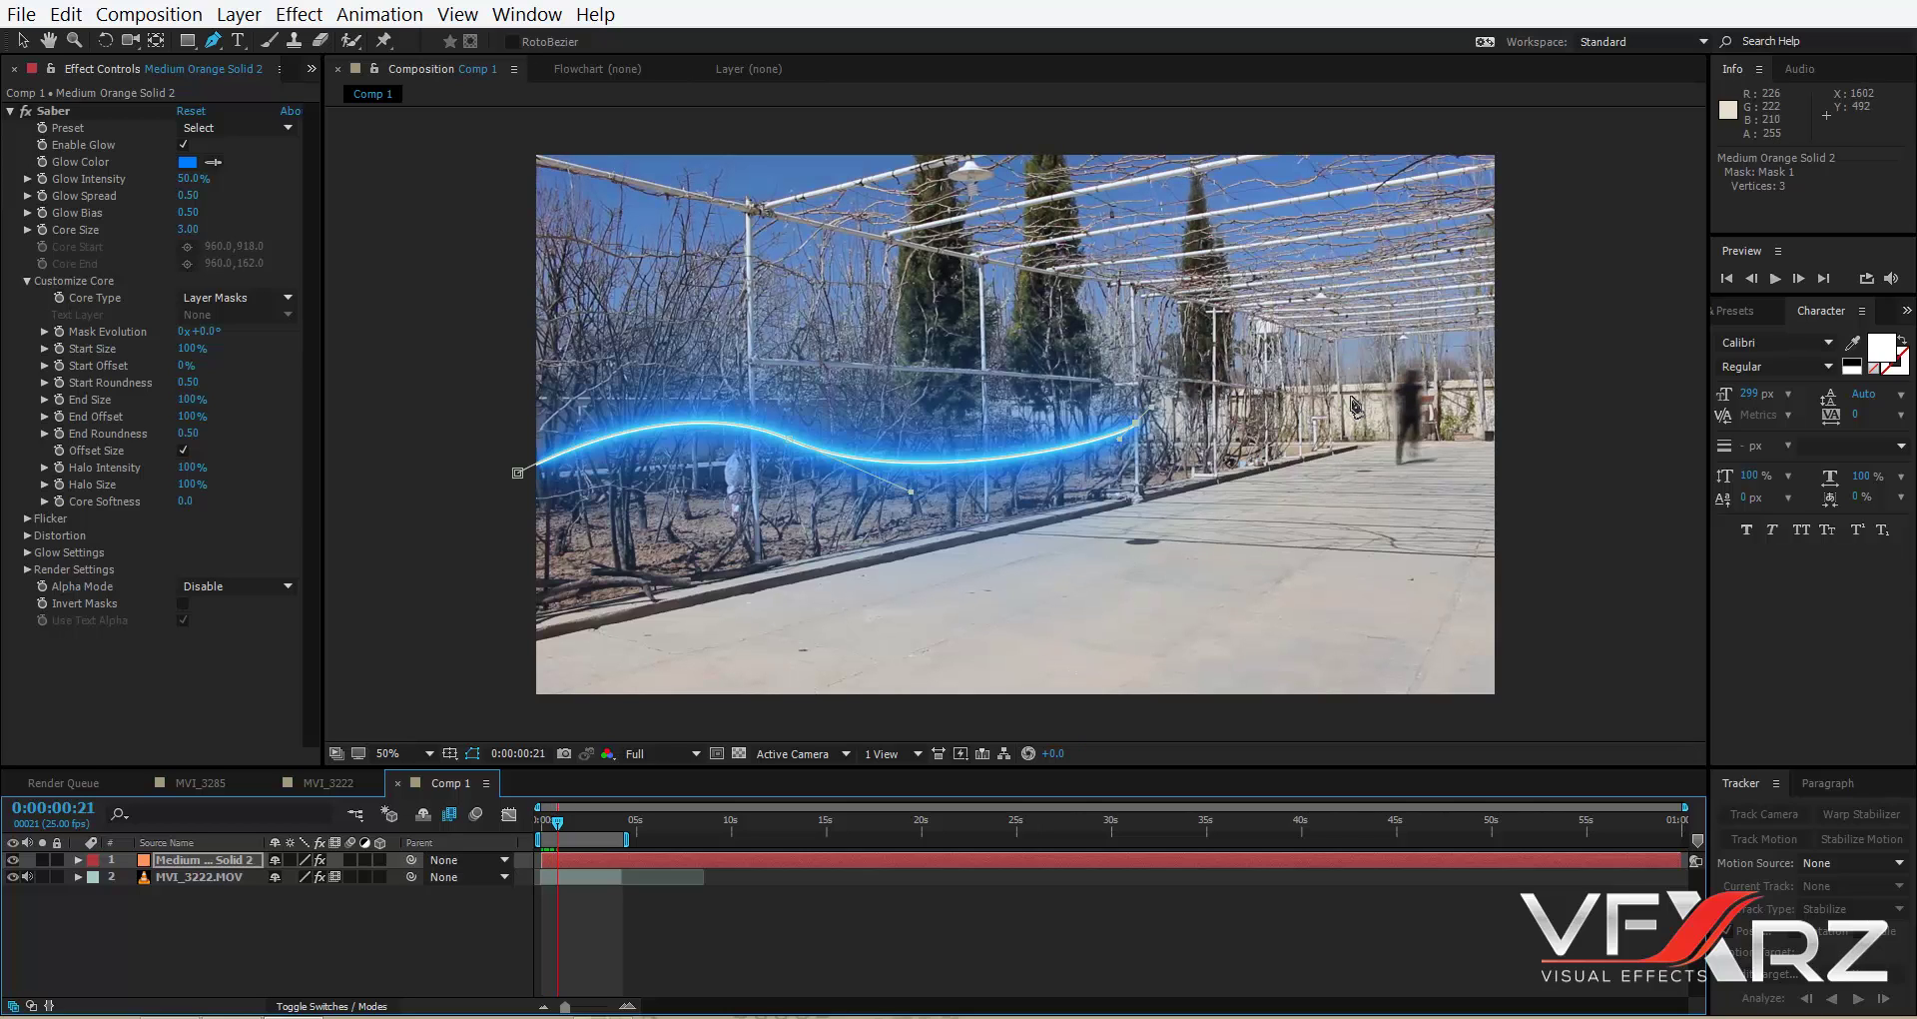
pyautogui.moveTo(1301, 417); pyautogui.dragTo(1348, 401)
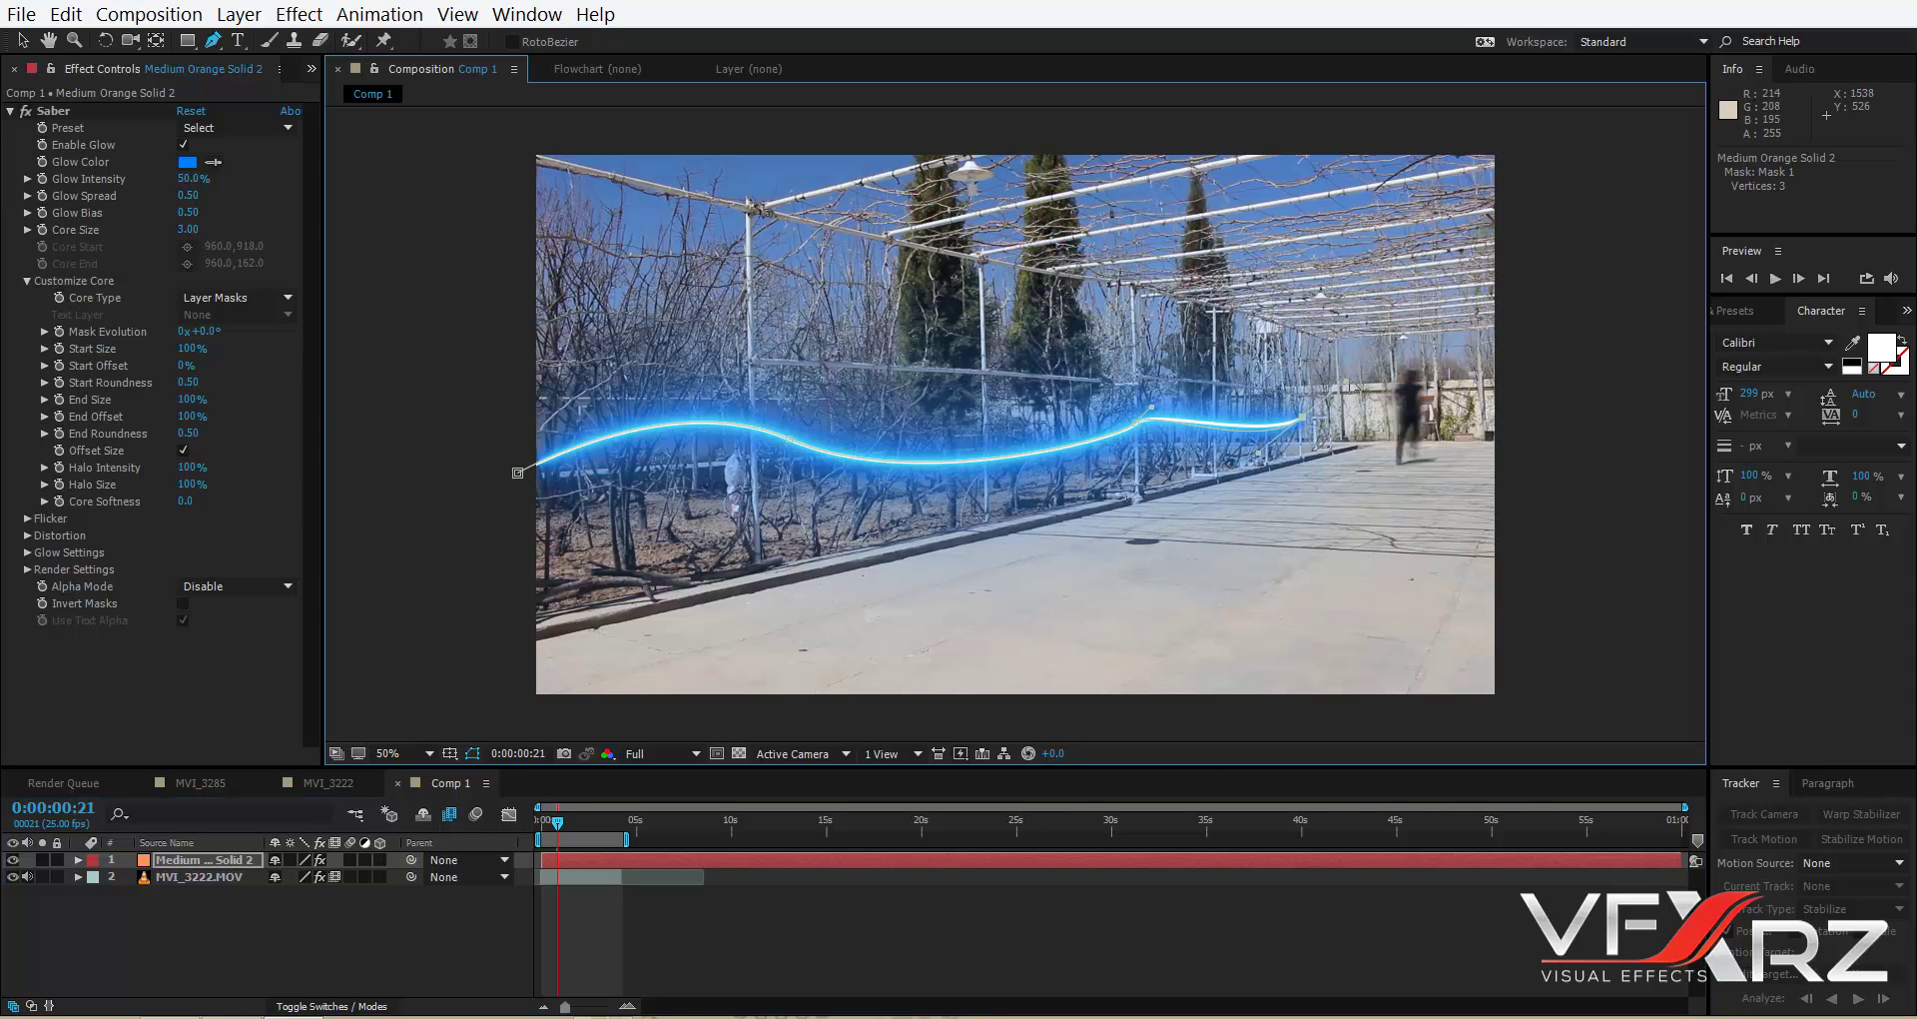
pyautogui.click(1416, 420)
pyautogui.click(1418, 420)
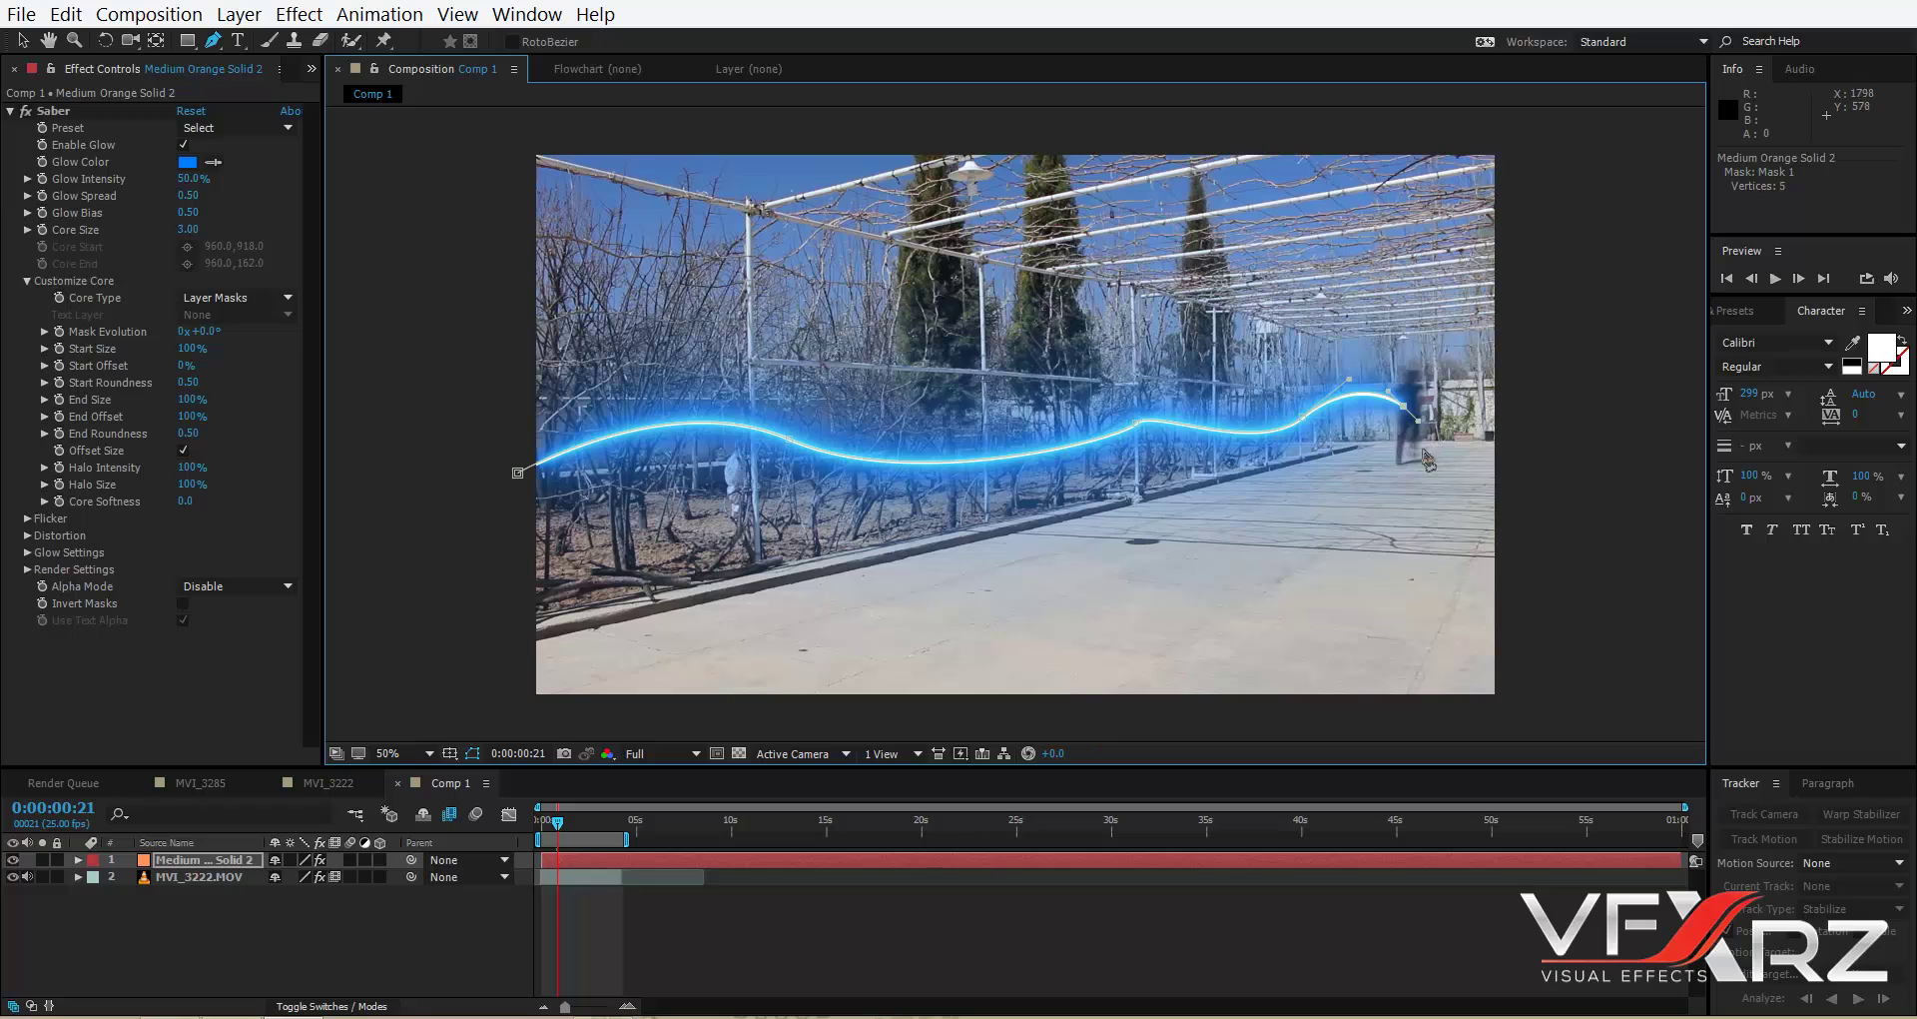
# Move to frame 0:00:01:21 and extend the mask path past the frame's right edge.
pyautogui.click(559, 823)
pyautogui.press('space')
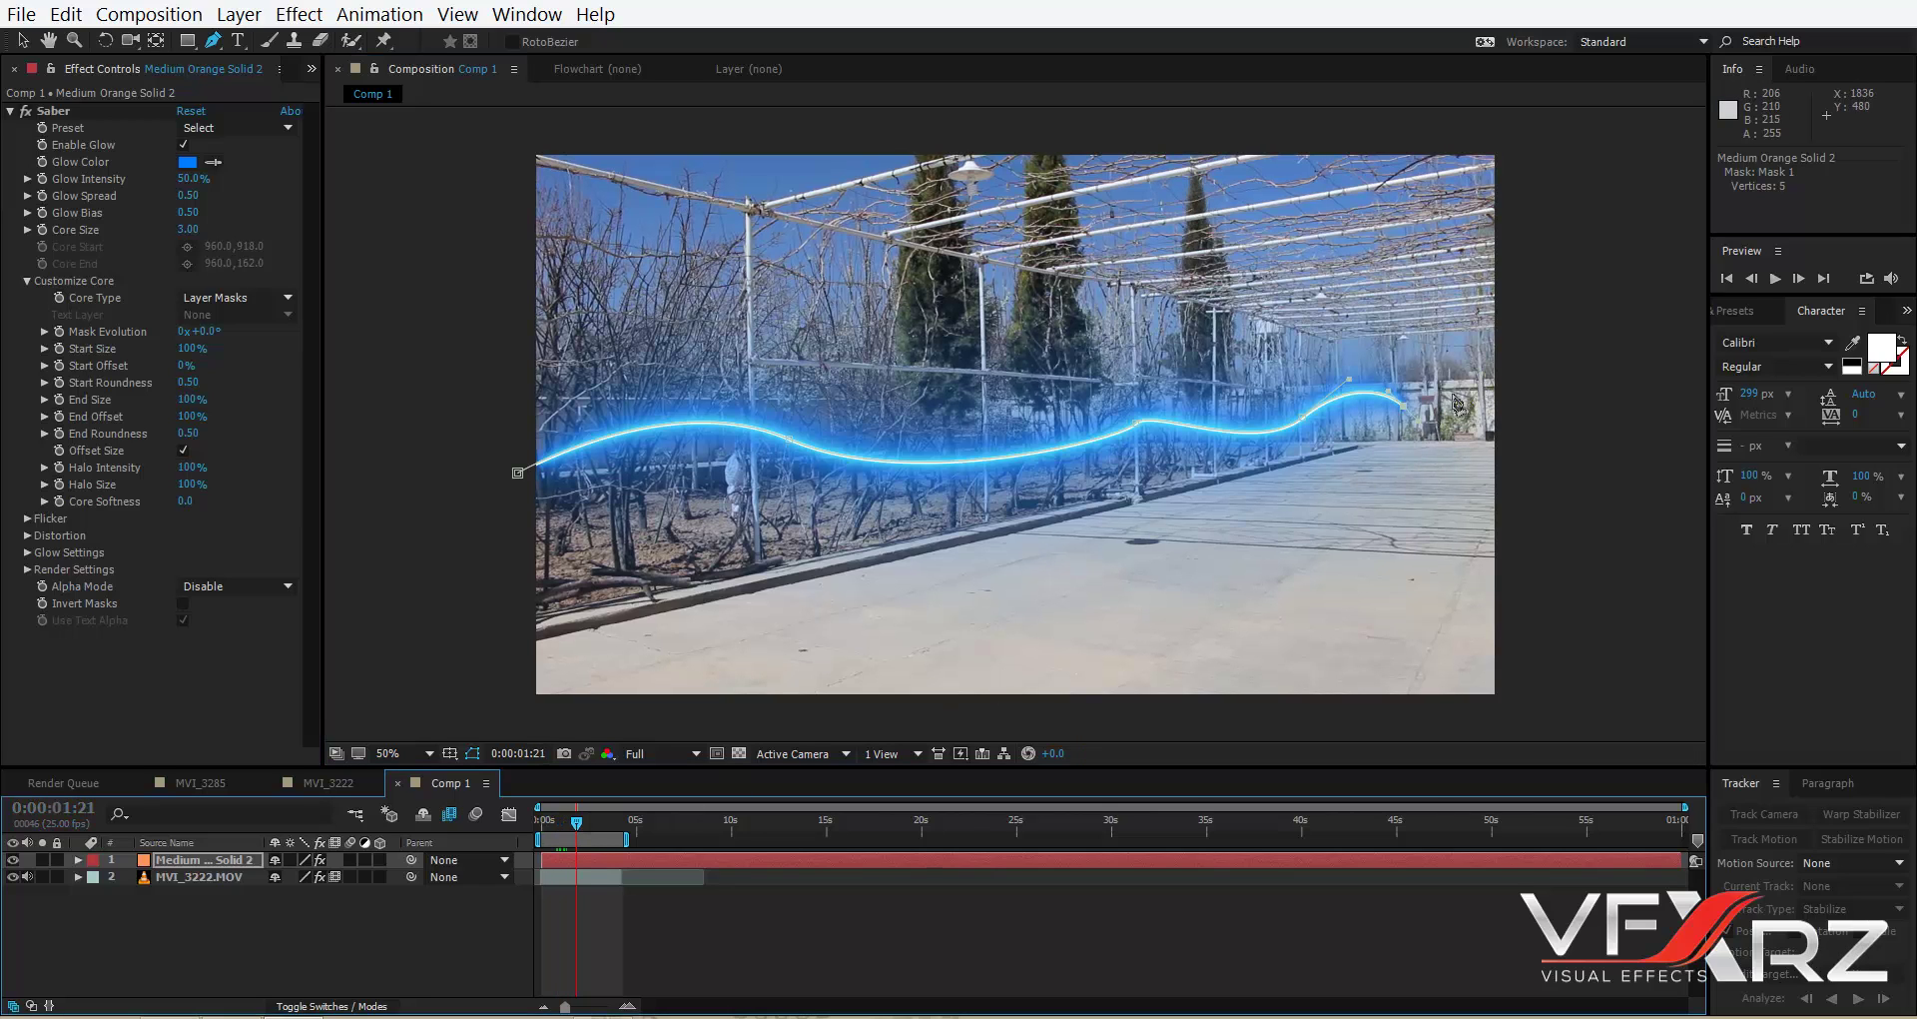
pyautogui.click(1534, 400)
pyautogui.click(1546, 402)
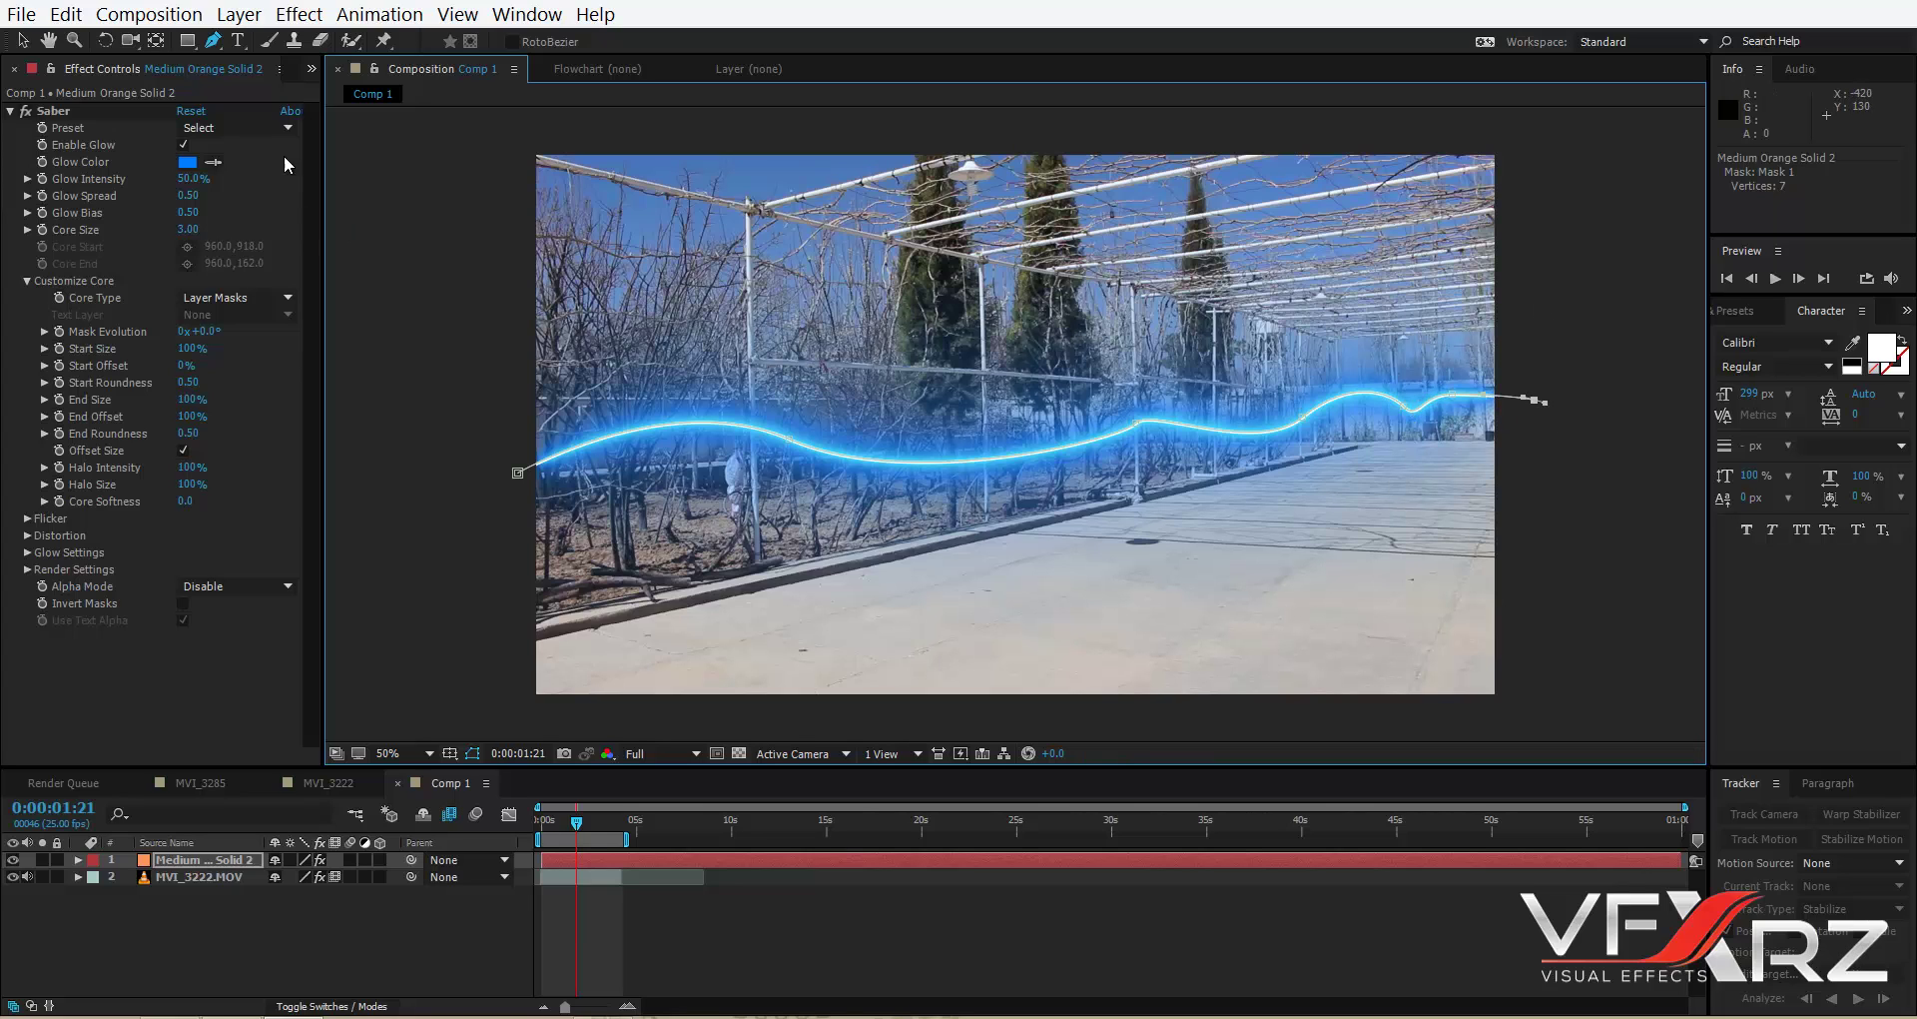
# Apply Saber's Energy preset and set the Glow Distortion's Distortion Type to Energy.
pyautogui.click(231, 130)
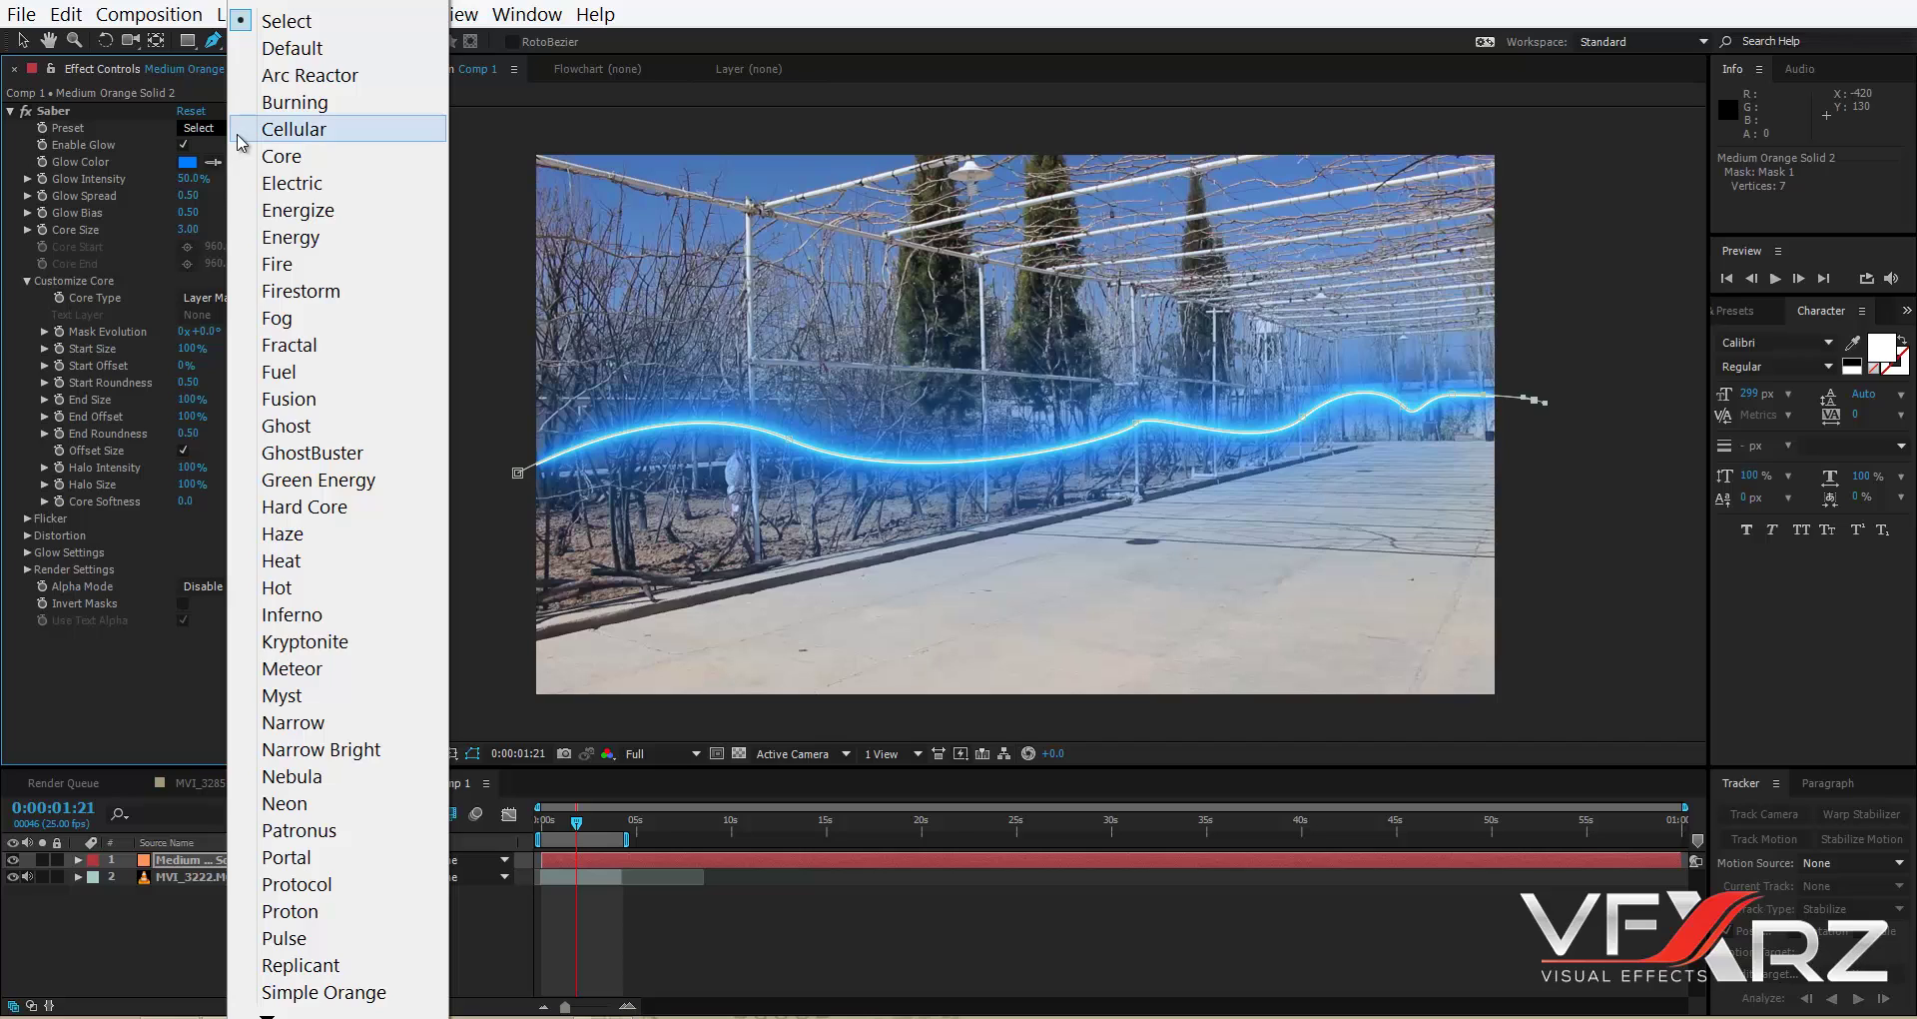
pyautogui.click(288, 238)
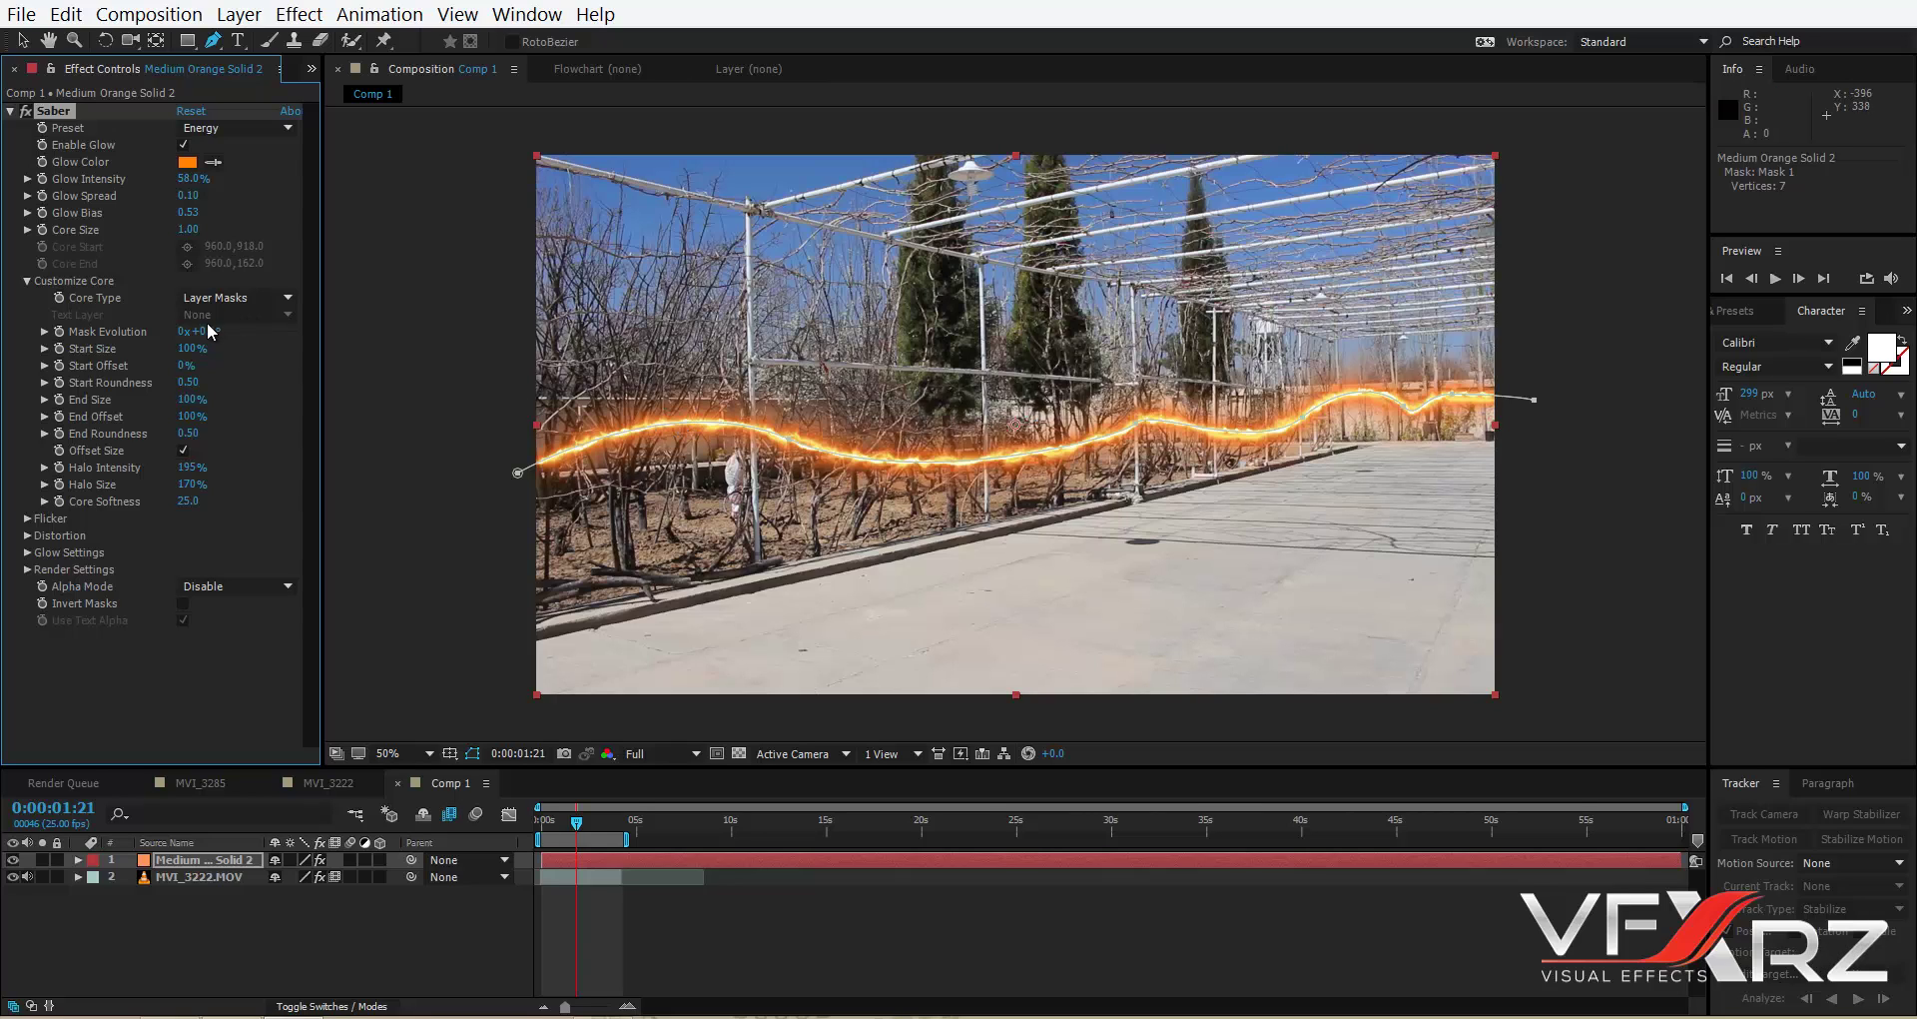
pyautogui.click(27, 535)
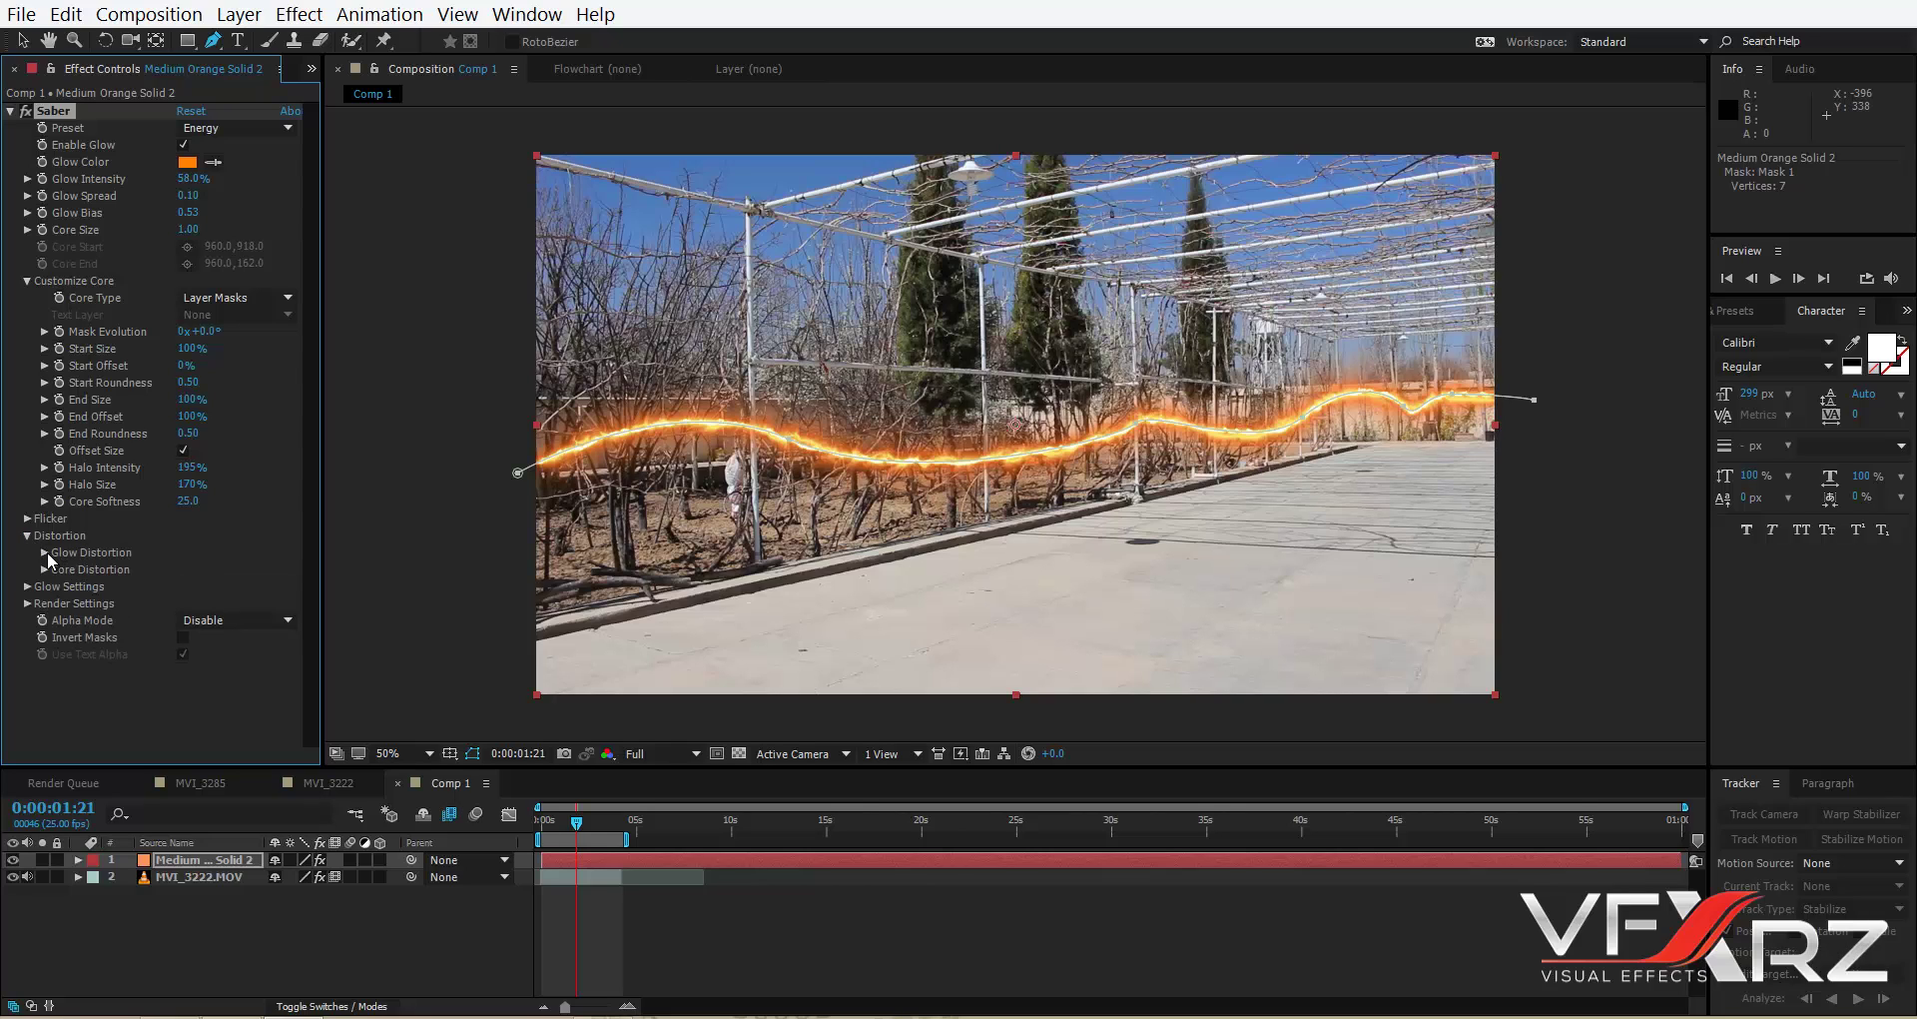
pyautogui.click(45, 552)
pyautogui.scroll(-3, 96, 553)
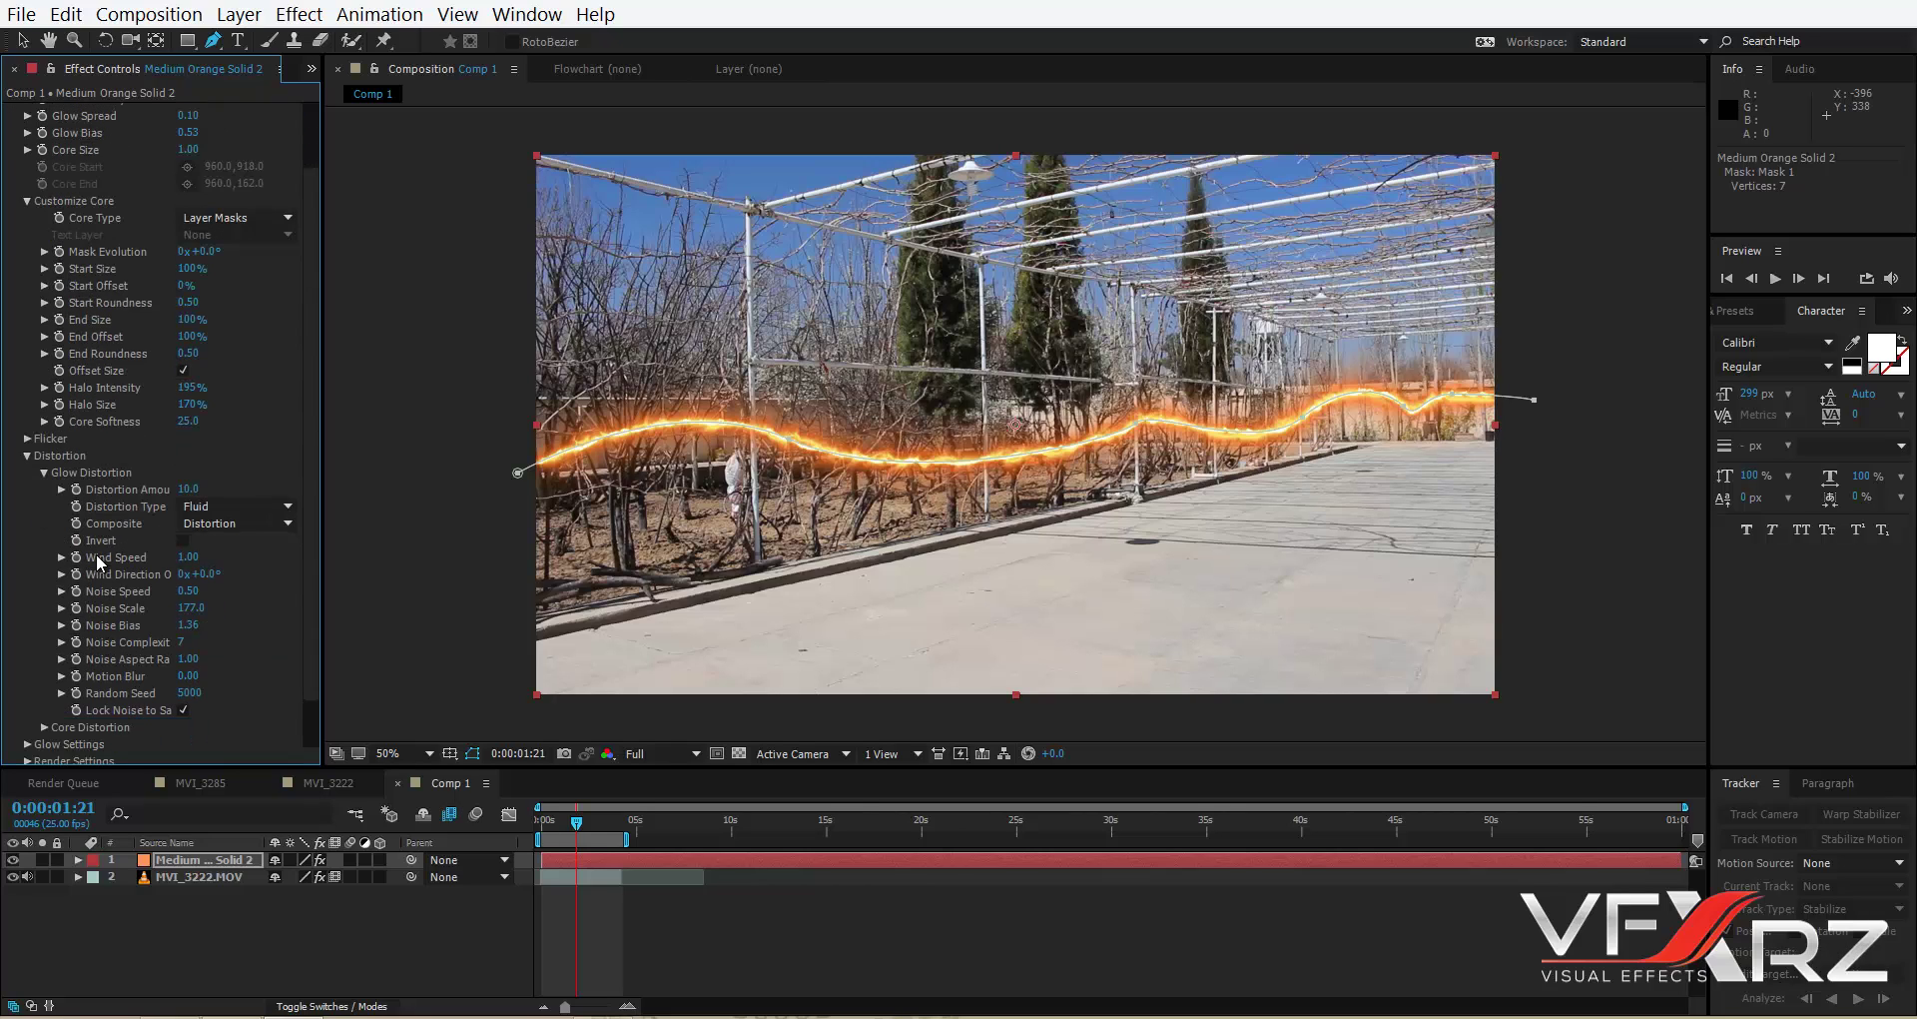
pyautogui.click(231, 449)
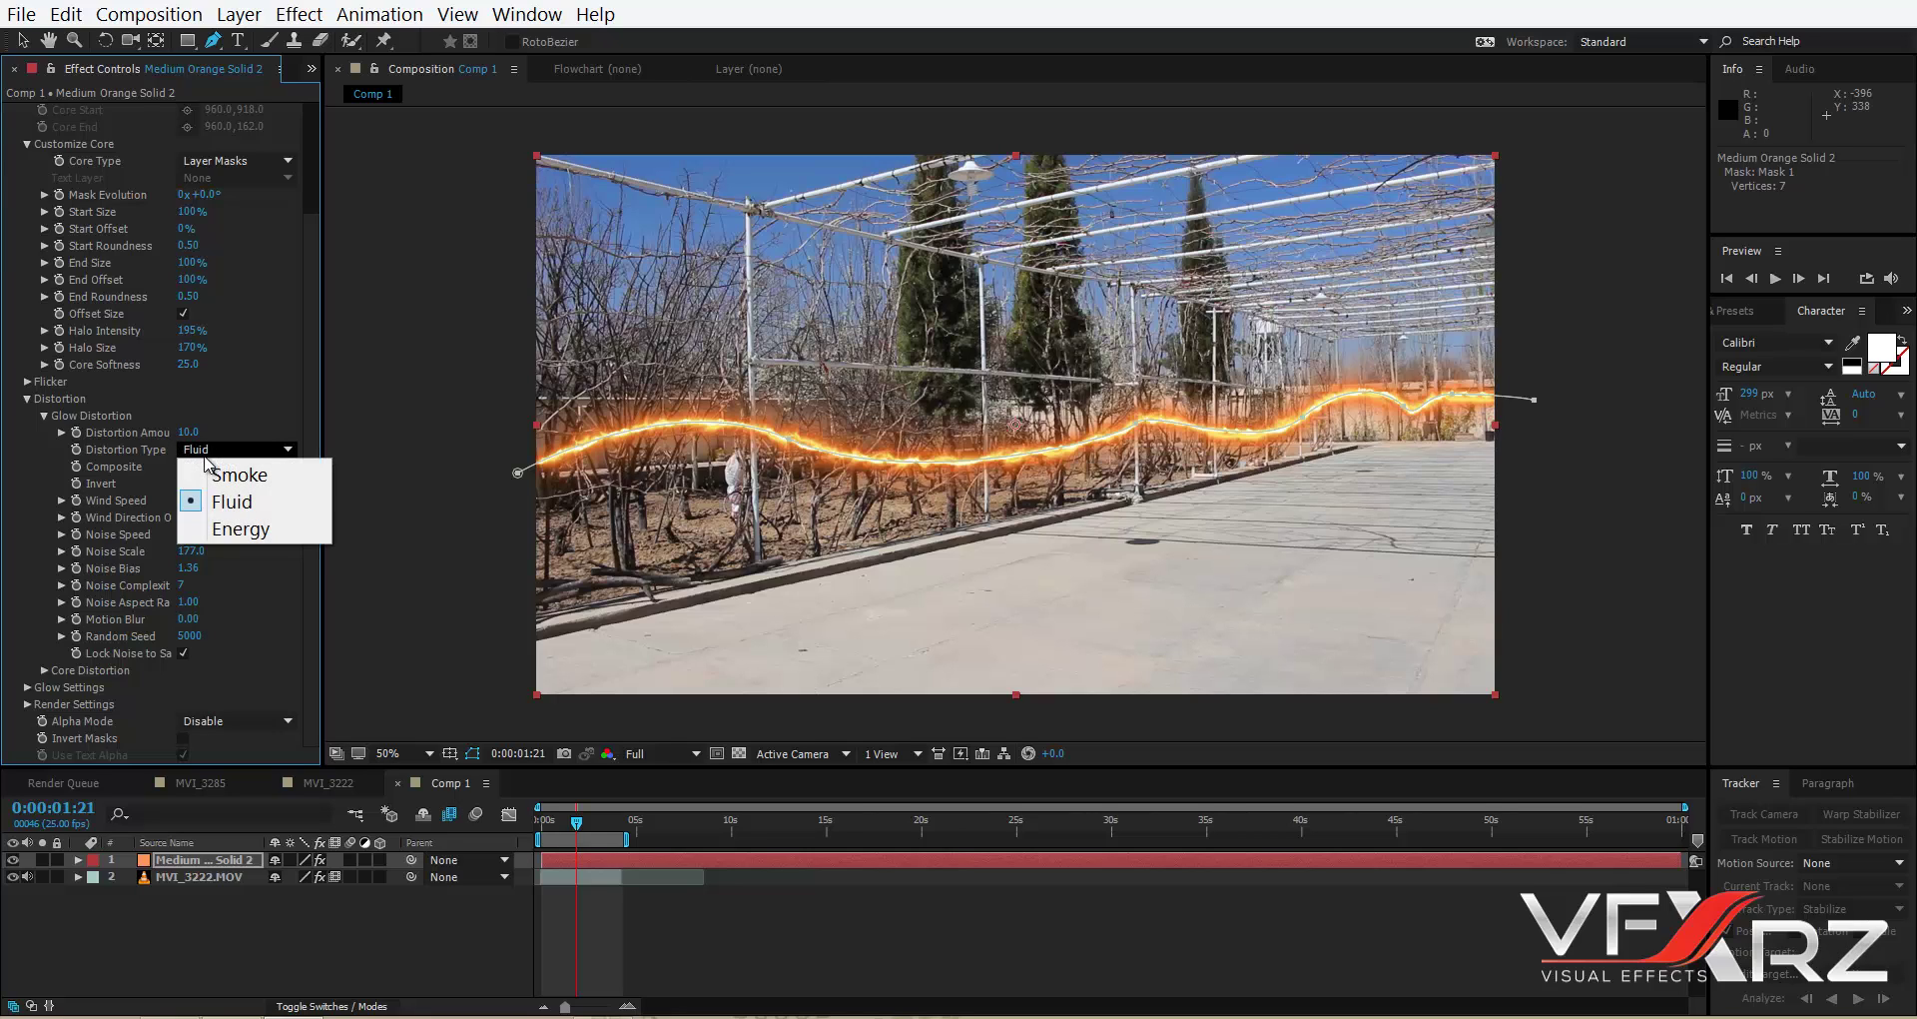
pyautogui.click(221, 528)
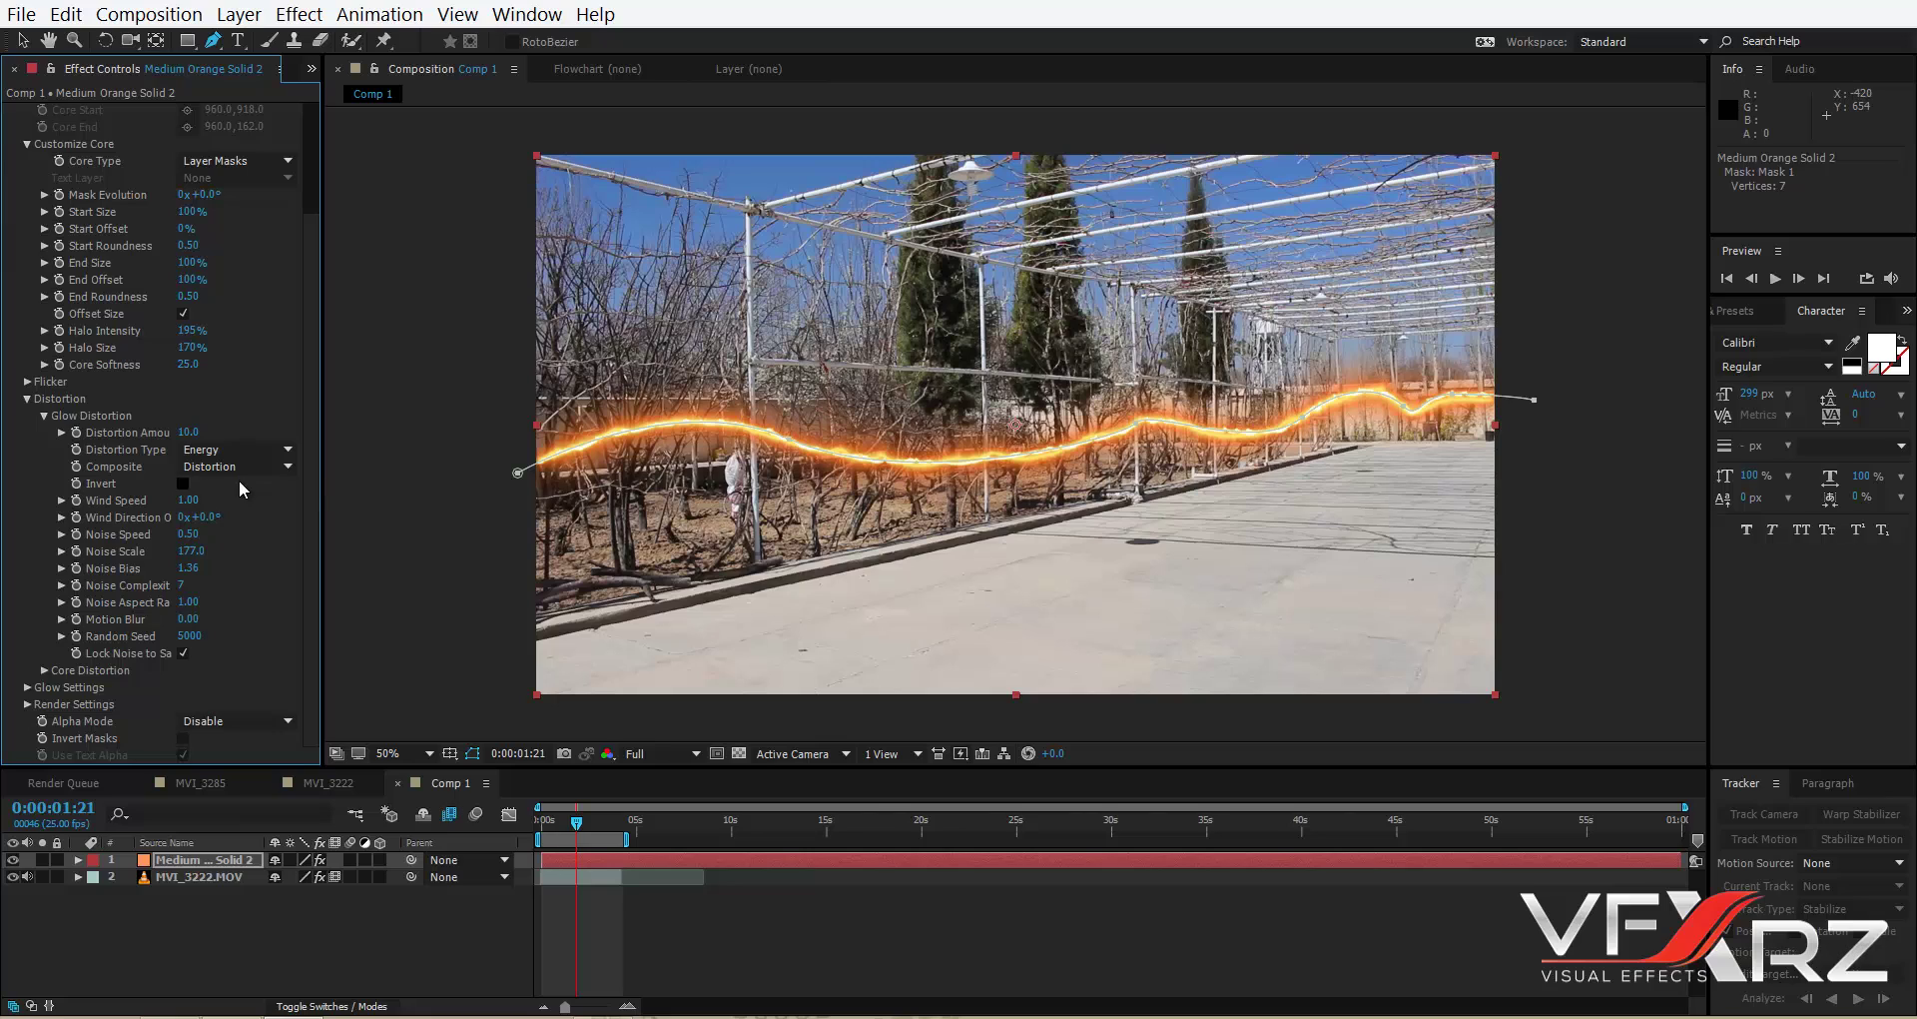
# Set the Glow Distortion's Wind Speed to 15.05 and its Distortion Amount to 51.
pyautogui.moveTo(183, 504); pyautogui.dragTo(1362, 478)
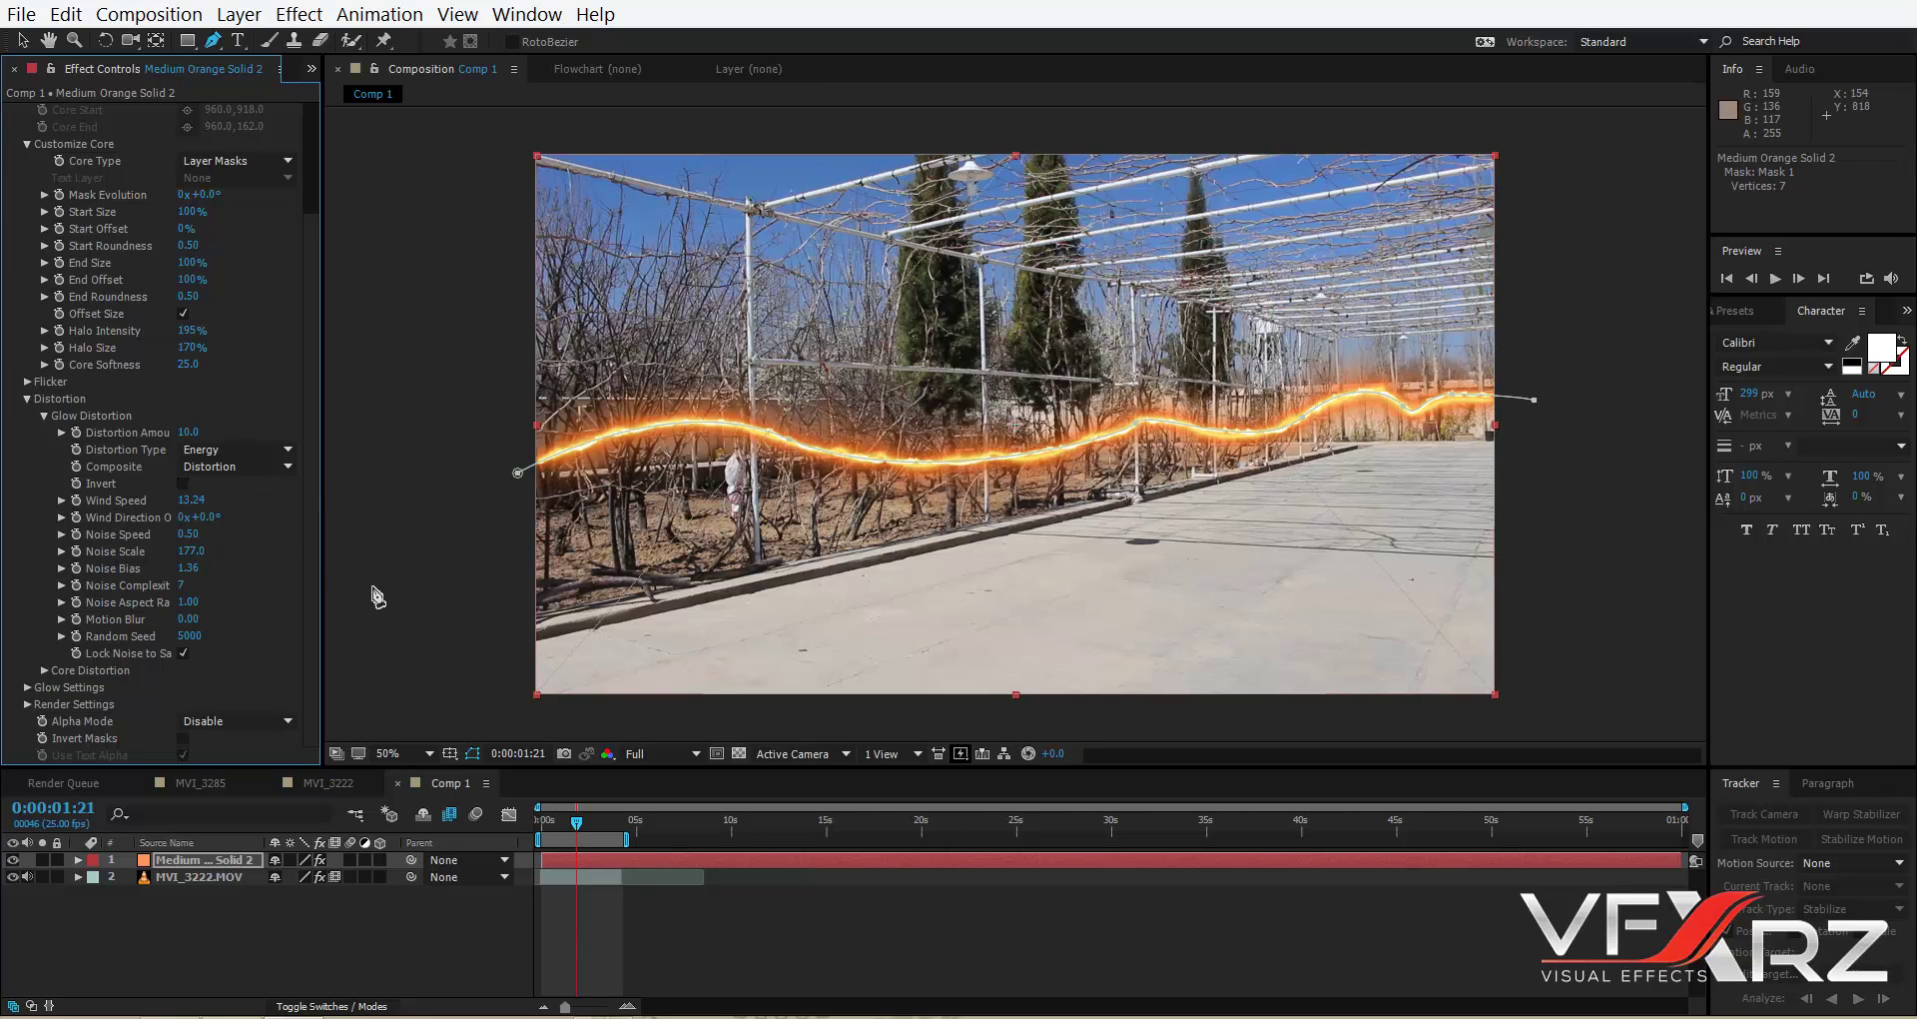
pyautogui.moveTo(189, 500); pyautogui.dragTo(367, 503)
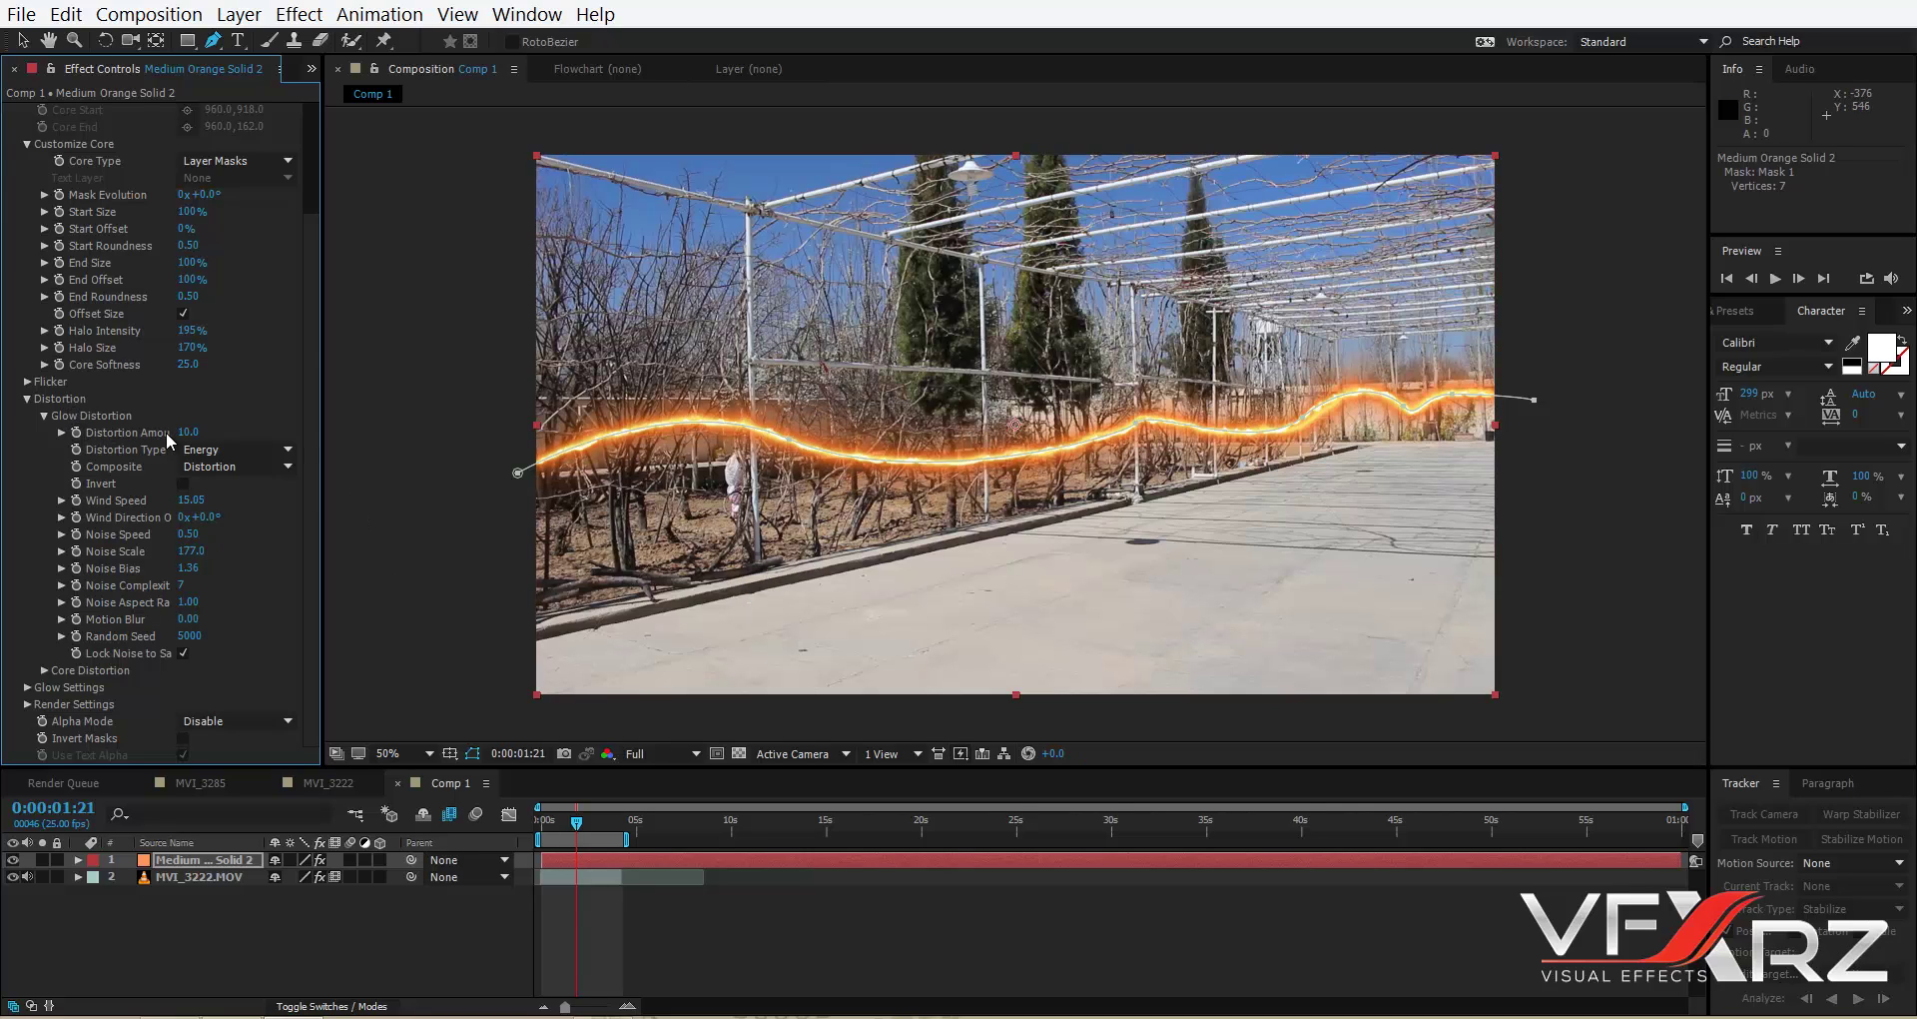
pyautogui.moveTo(190, 431); pyautogui.dragTo(240, 439)
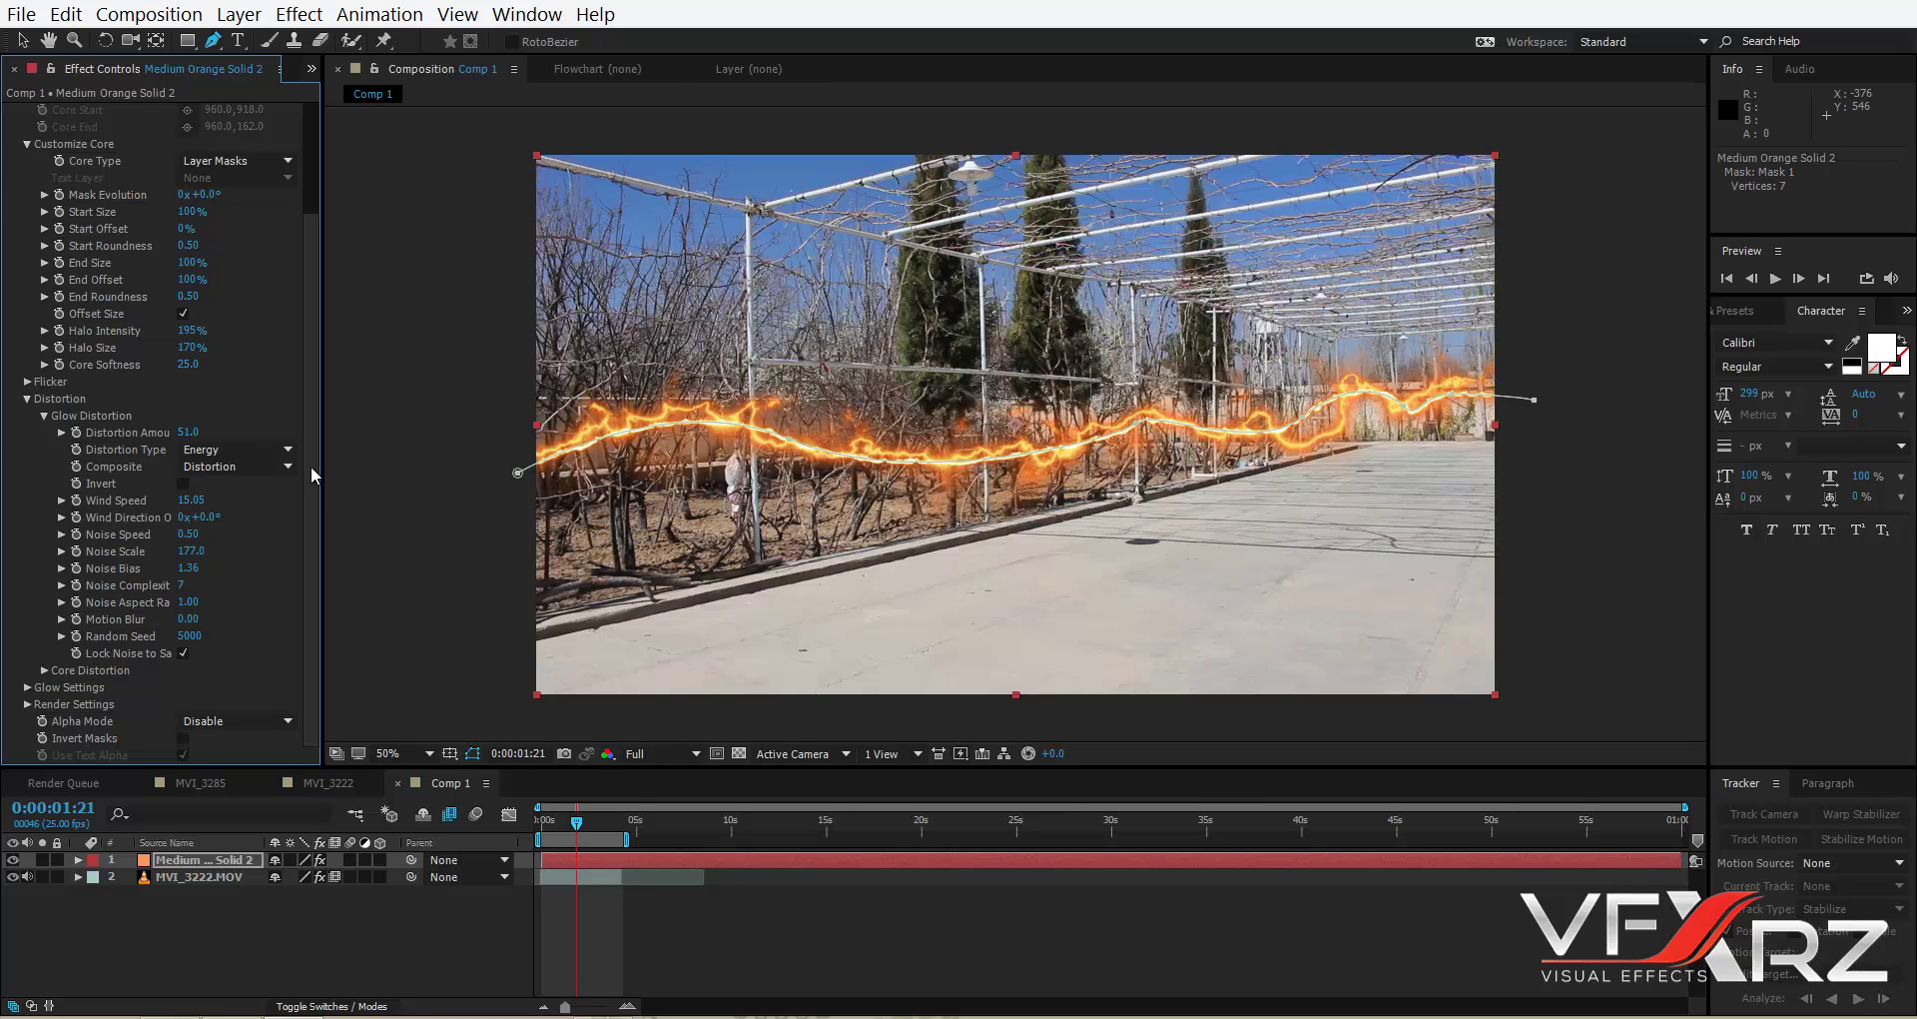
pyautogui.click(60, 434)
pyautogui.click(46, 416)
pyautogui.click(45, 417)
pyautogui.click(46, 418)
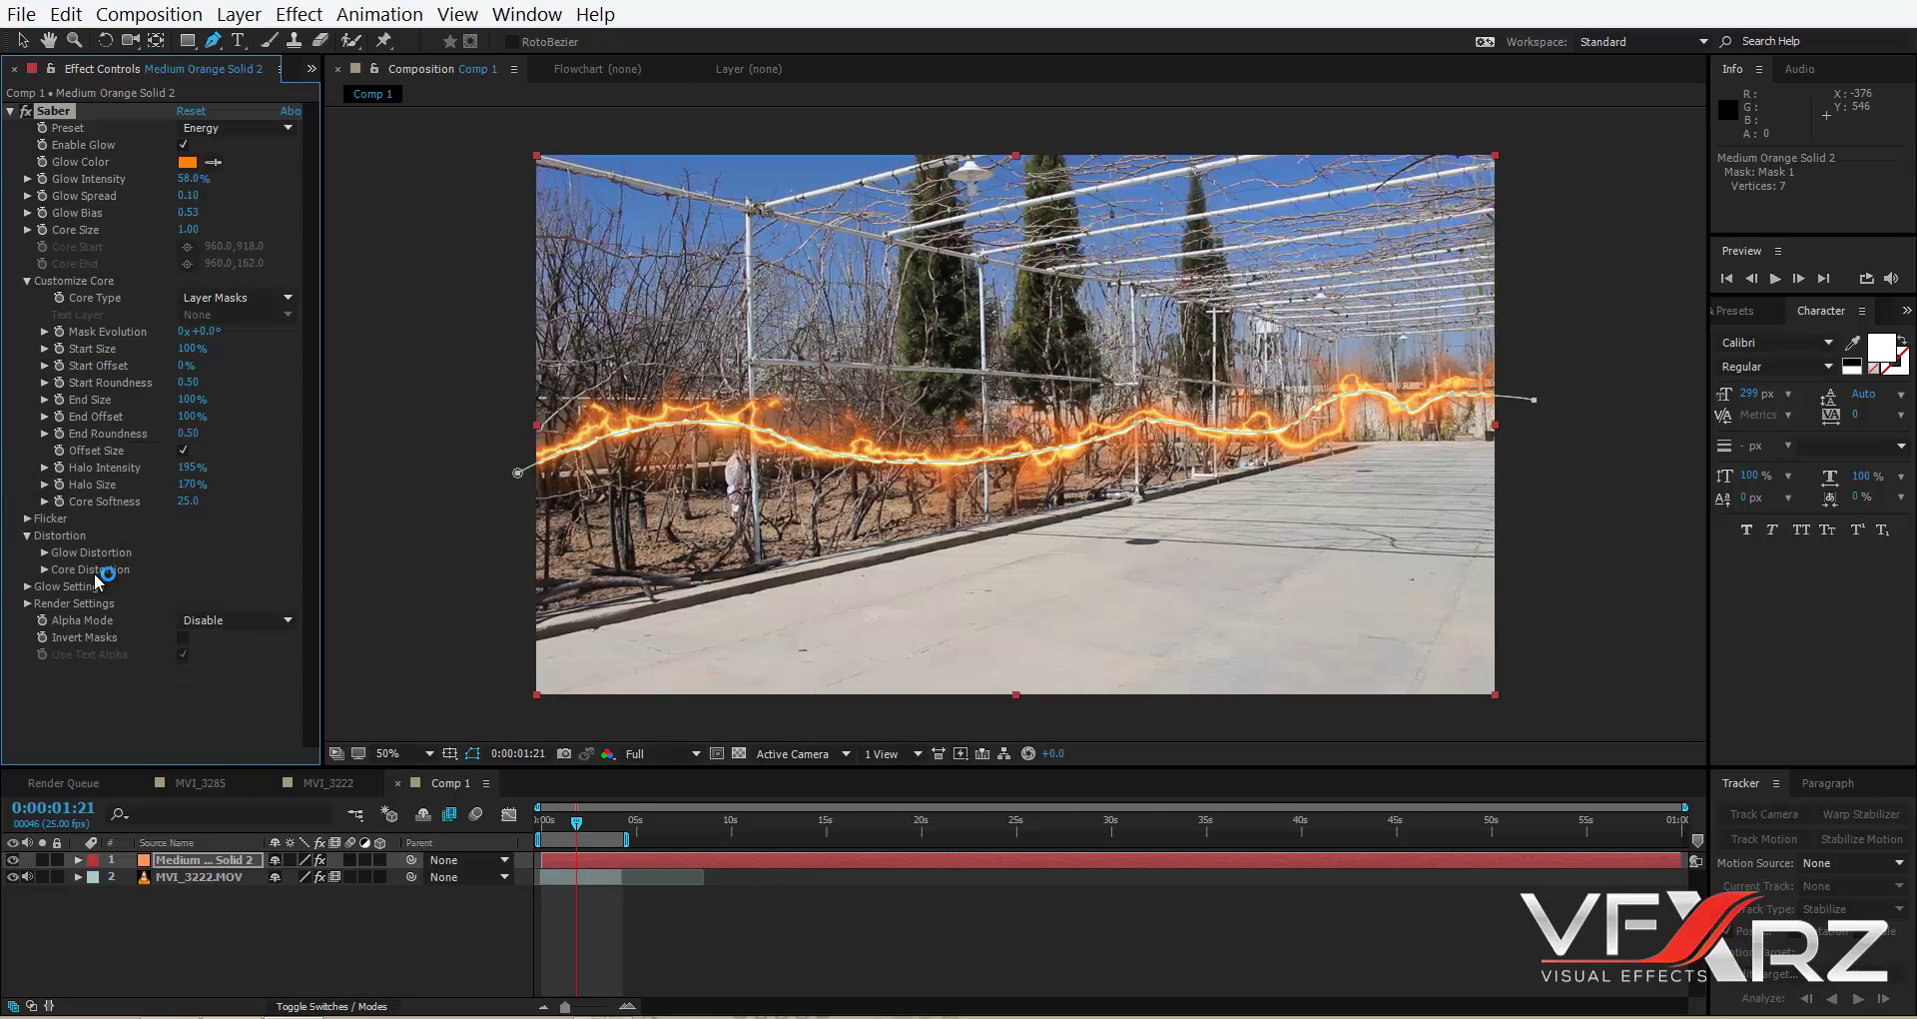
# Set the Core Distortion's Wind Speed to 15 and its Distortion Amount to 36.
pyautogui.click(44, 569)
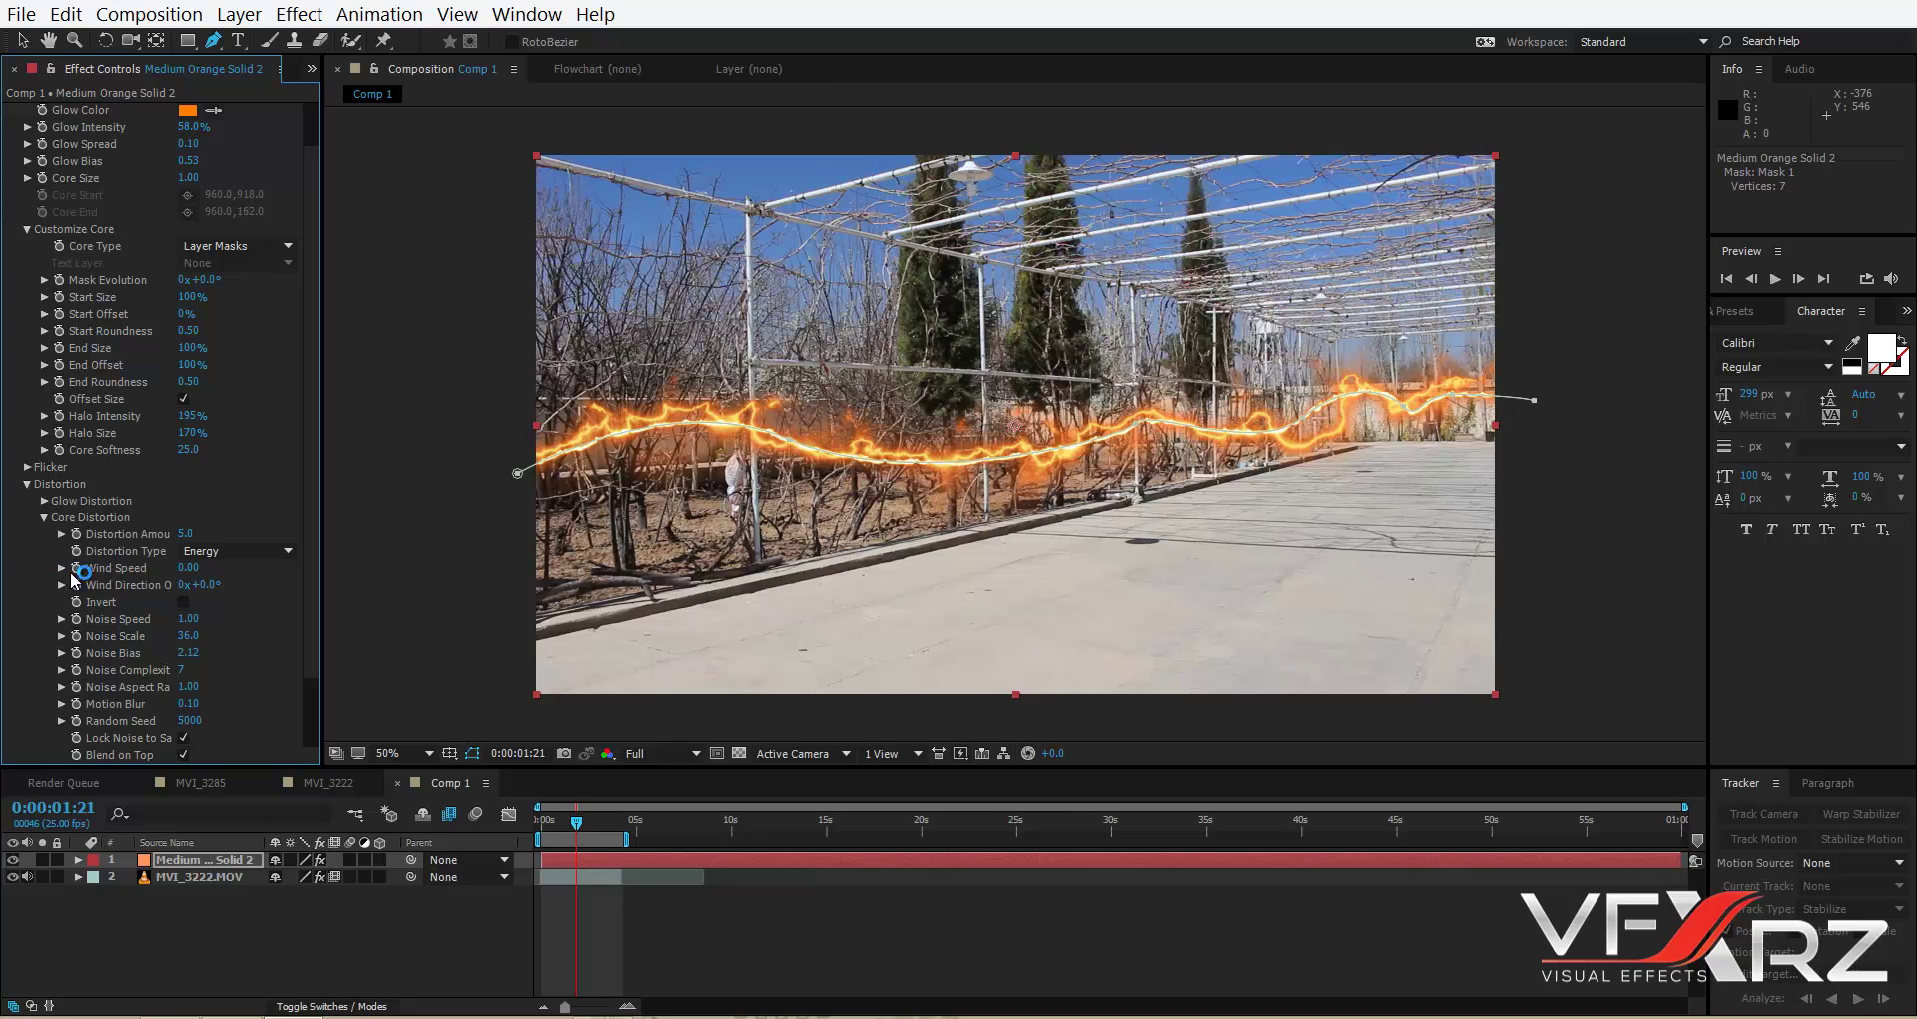
pyautogui.click(187, 569)
pyautogui.write('10')
pyautogui.press('Return')
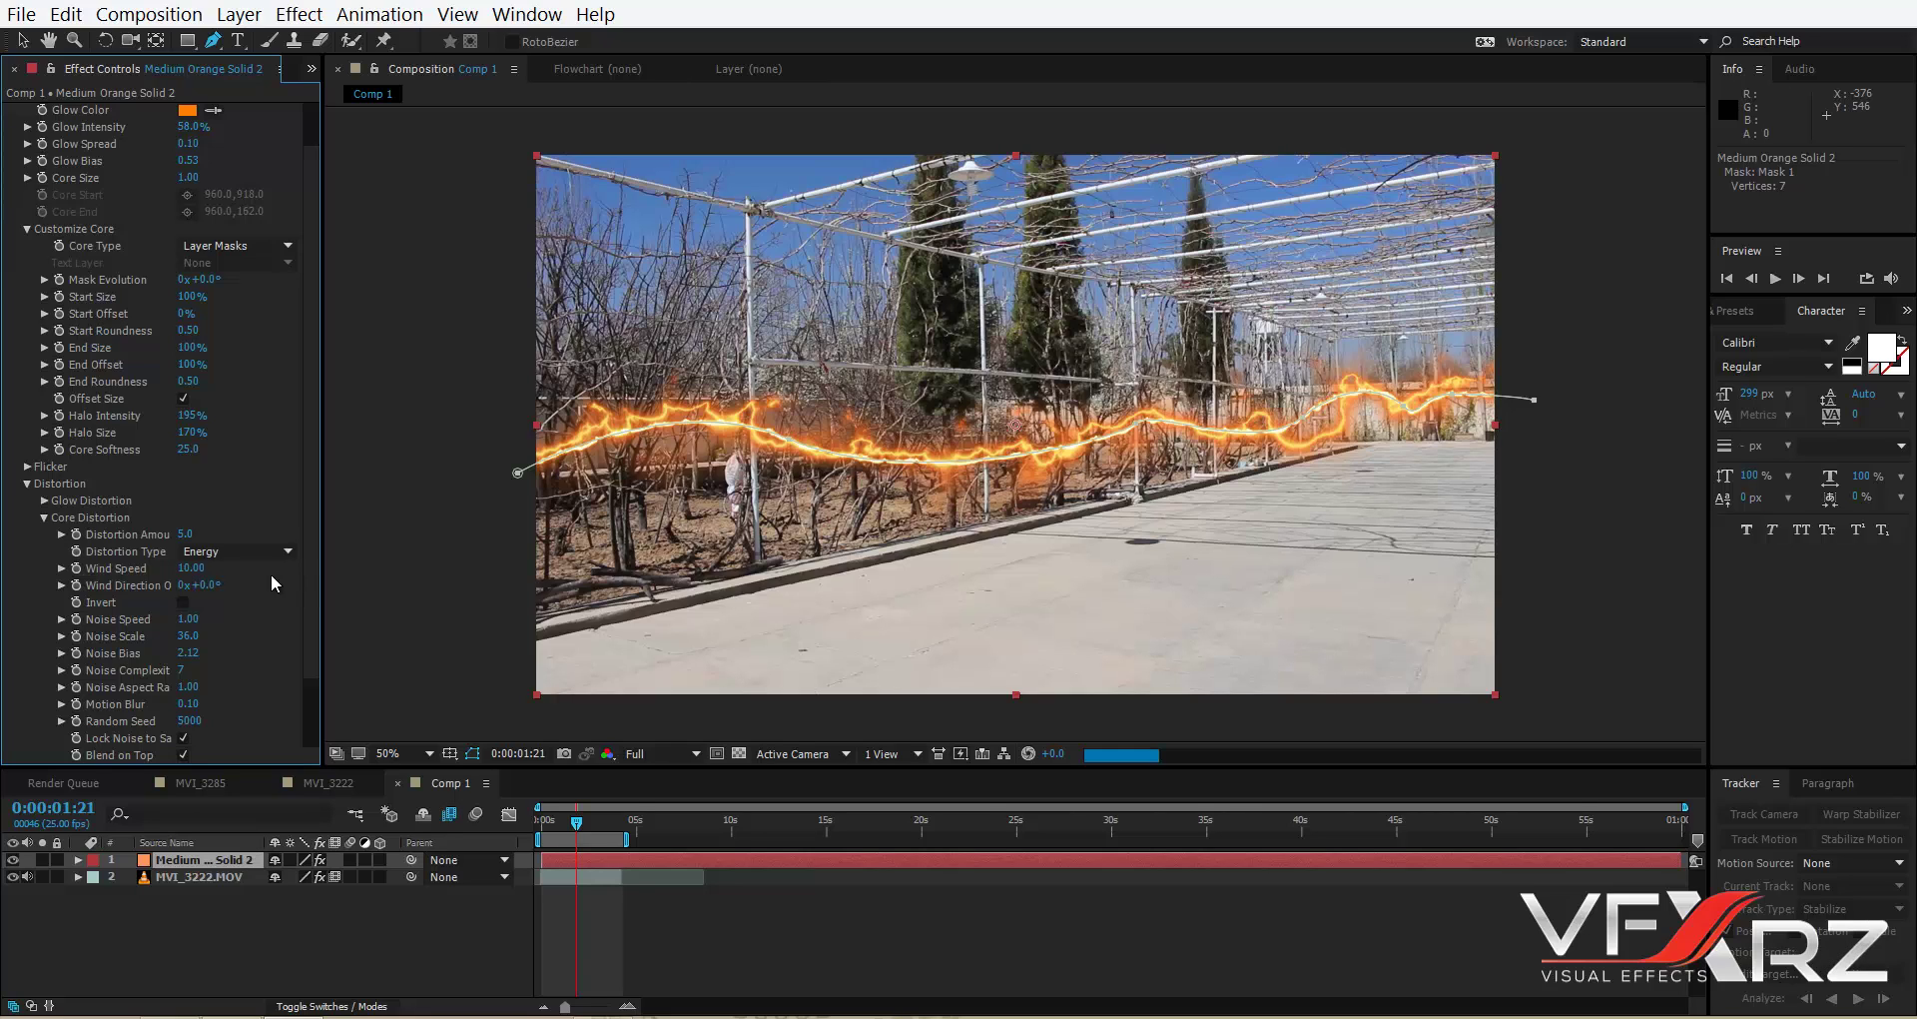
pyautogui.click(188, 567)
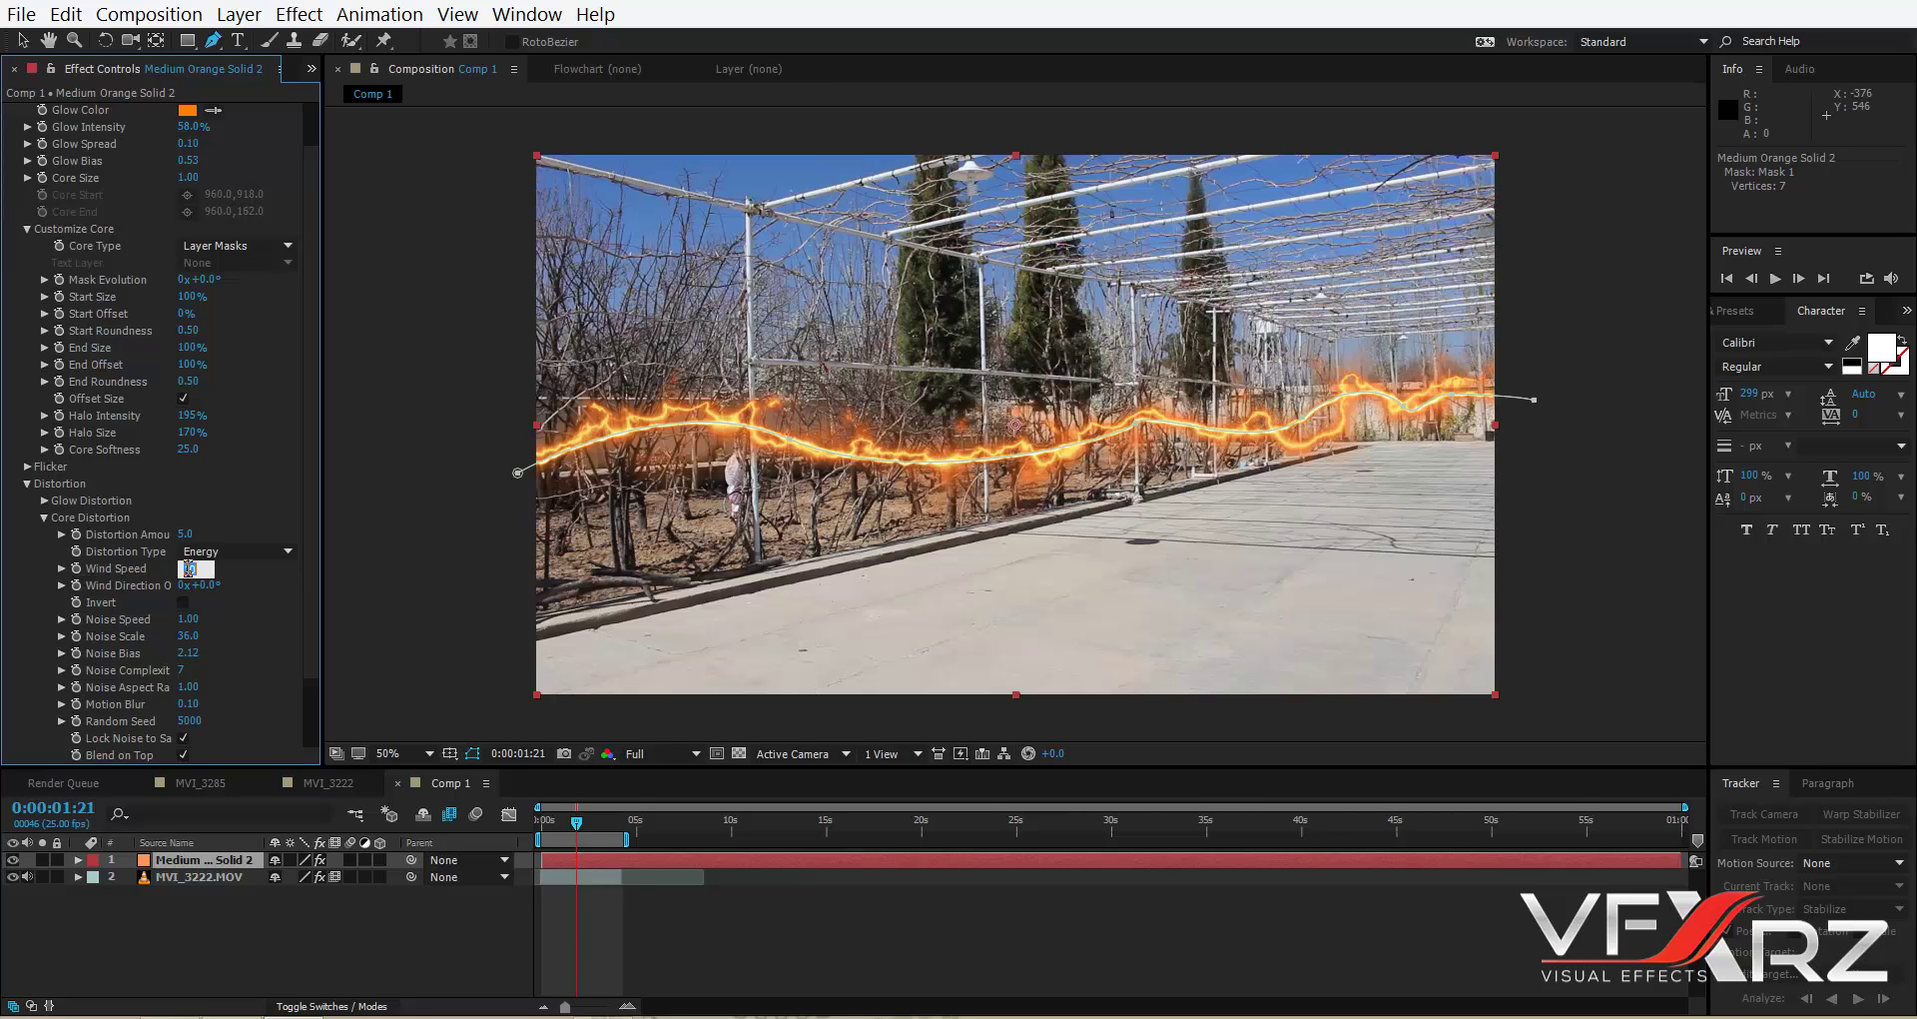
pyautogui.write('15')
pyautogui.press('Return')
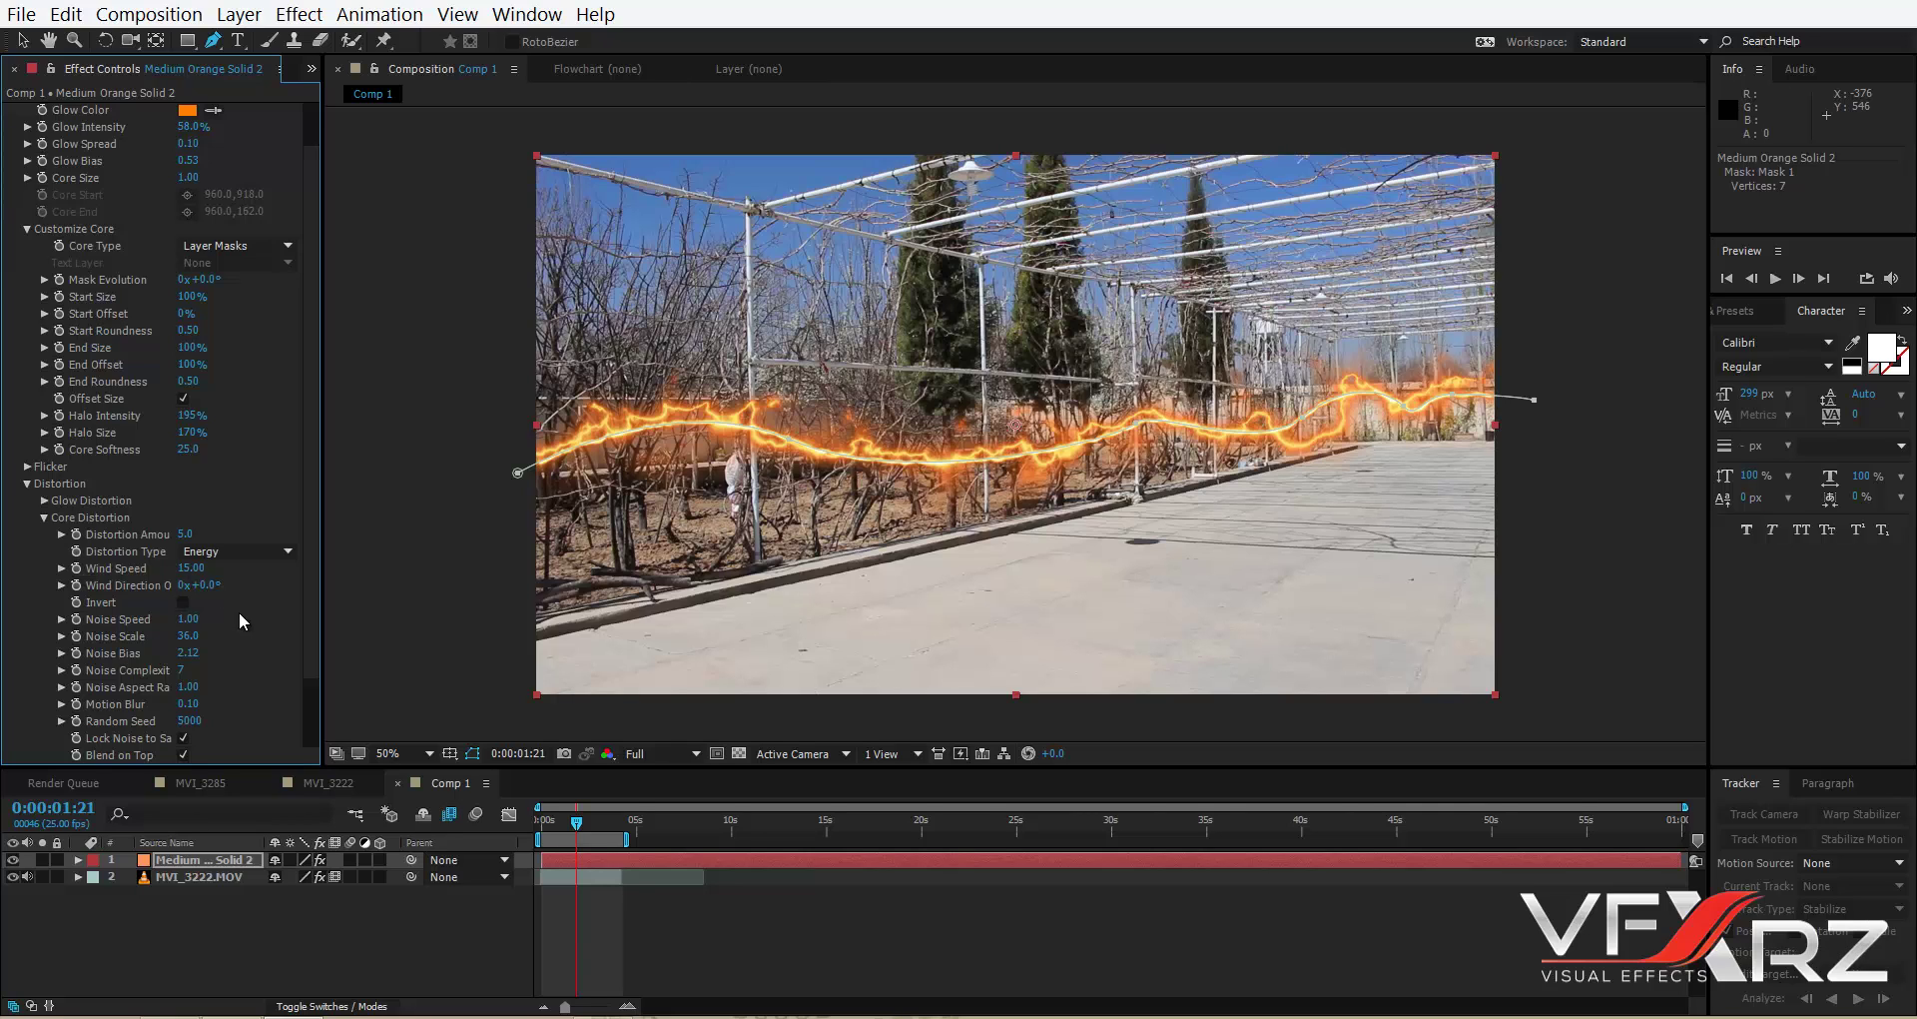
pyautogui.moveTo(182, 536); pyautogui.dragTo(222, 537)
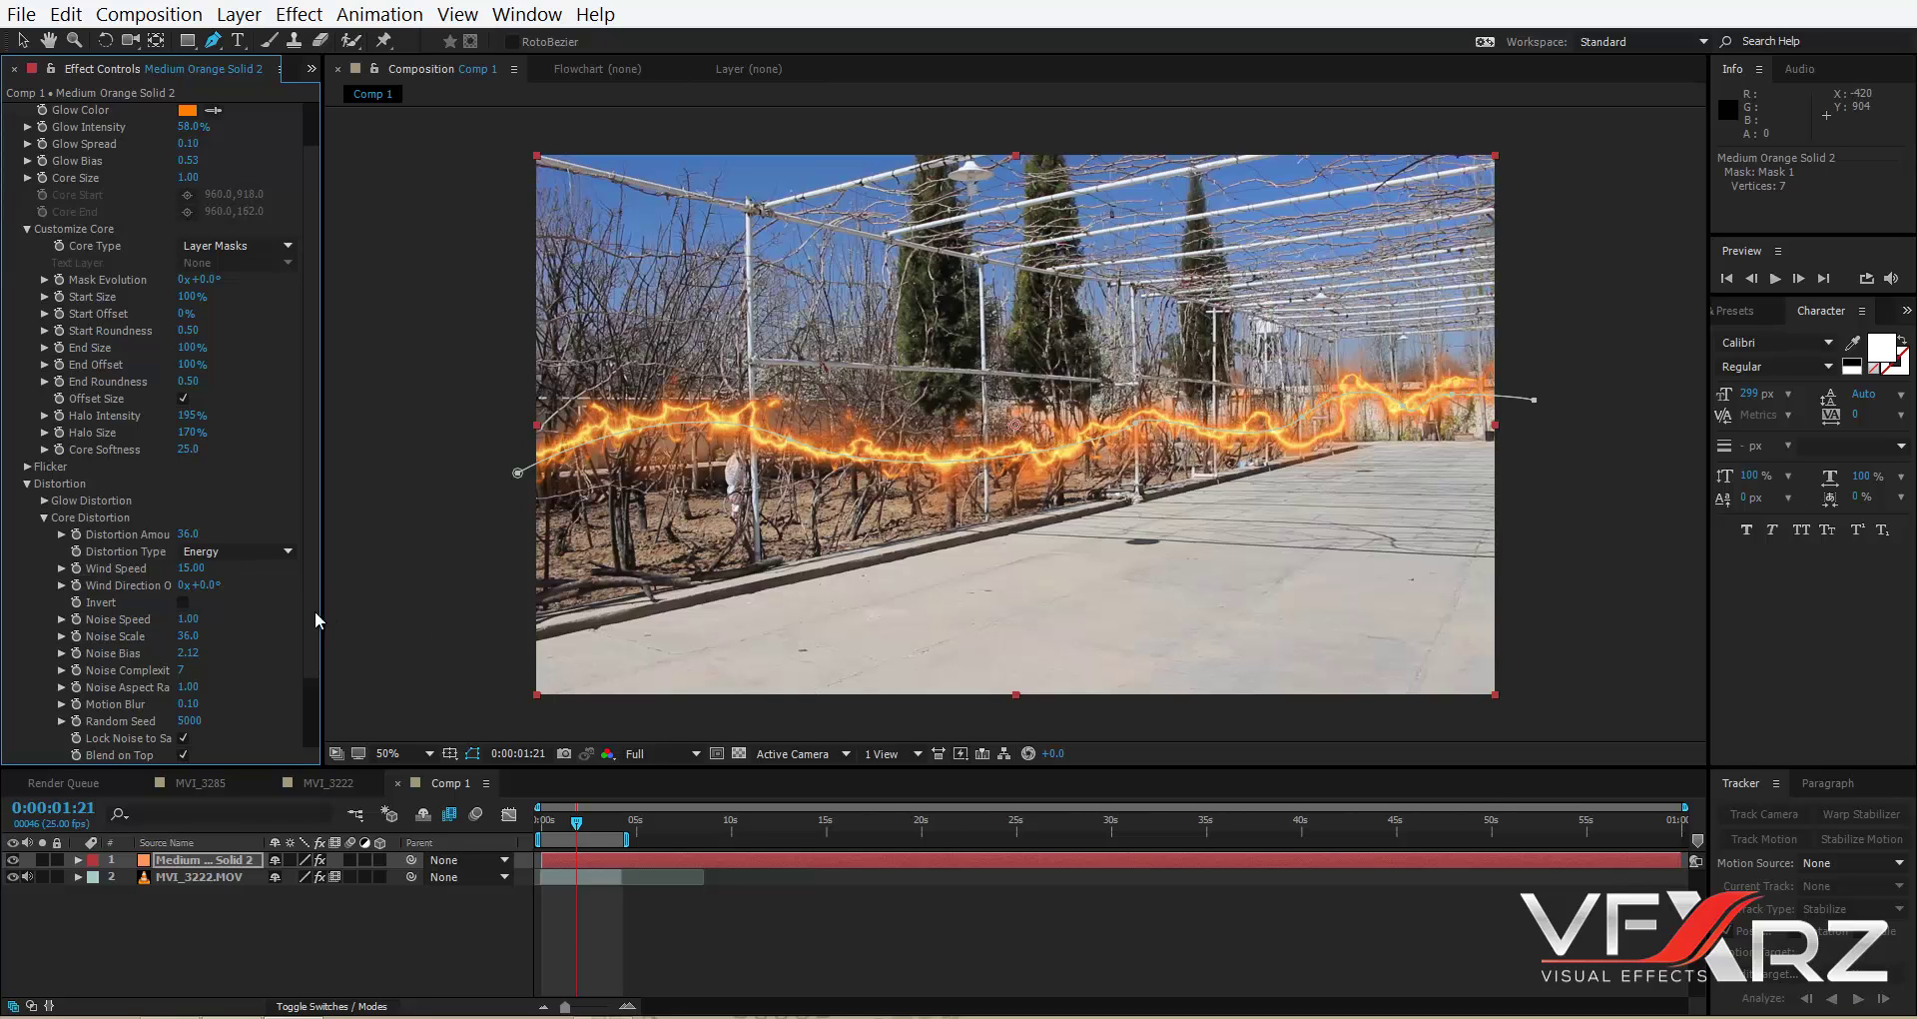
pyautogui.scroll(-2, 314, 613)
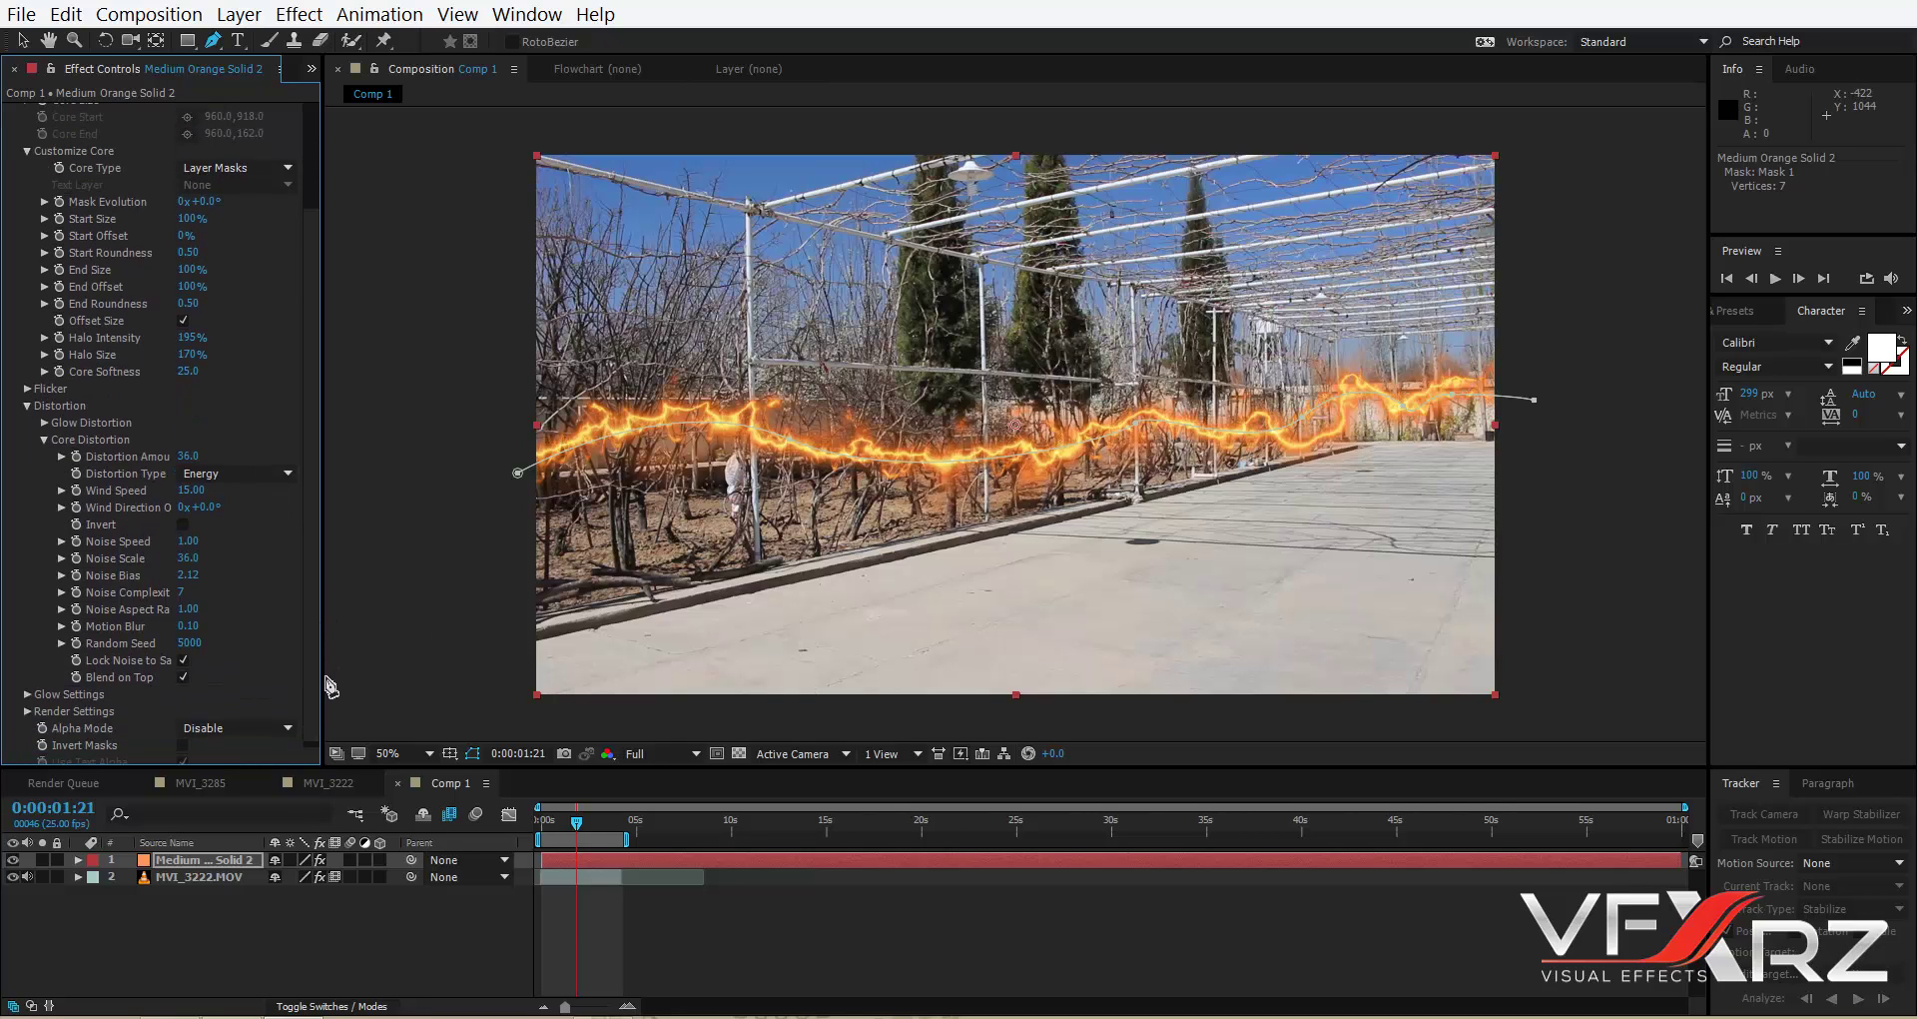
# Keyframe Saber's End Offset at 0% on frame 0:00:00:00.
pyautogui.moveTo(566, 825); pyautogui.dragTo(543, 825)
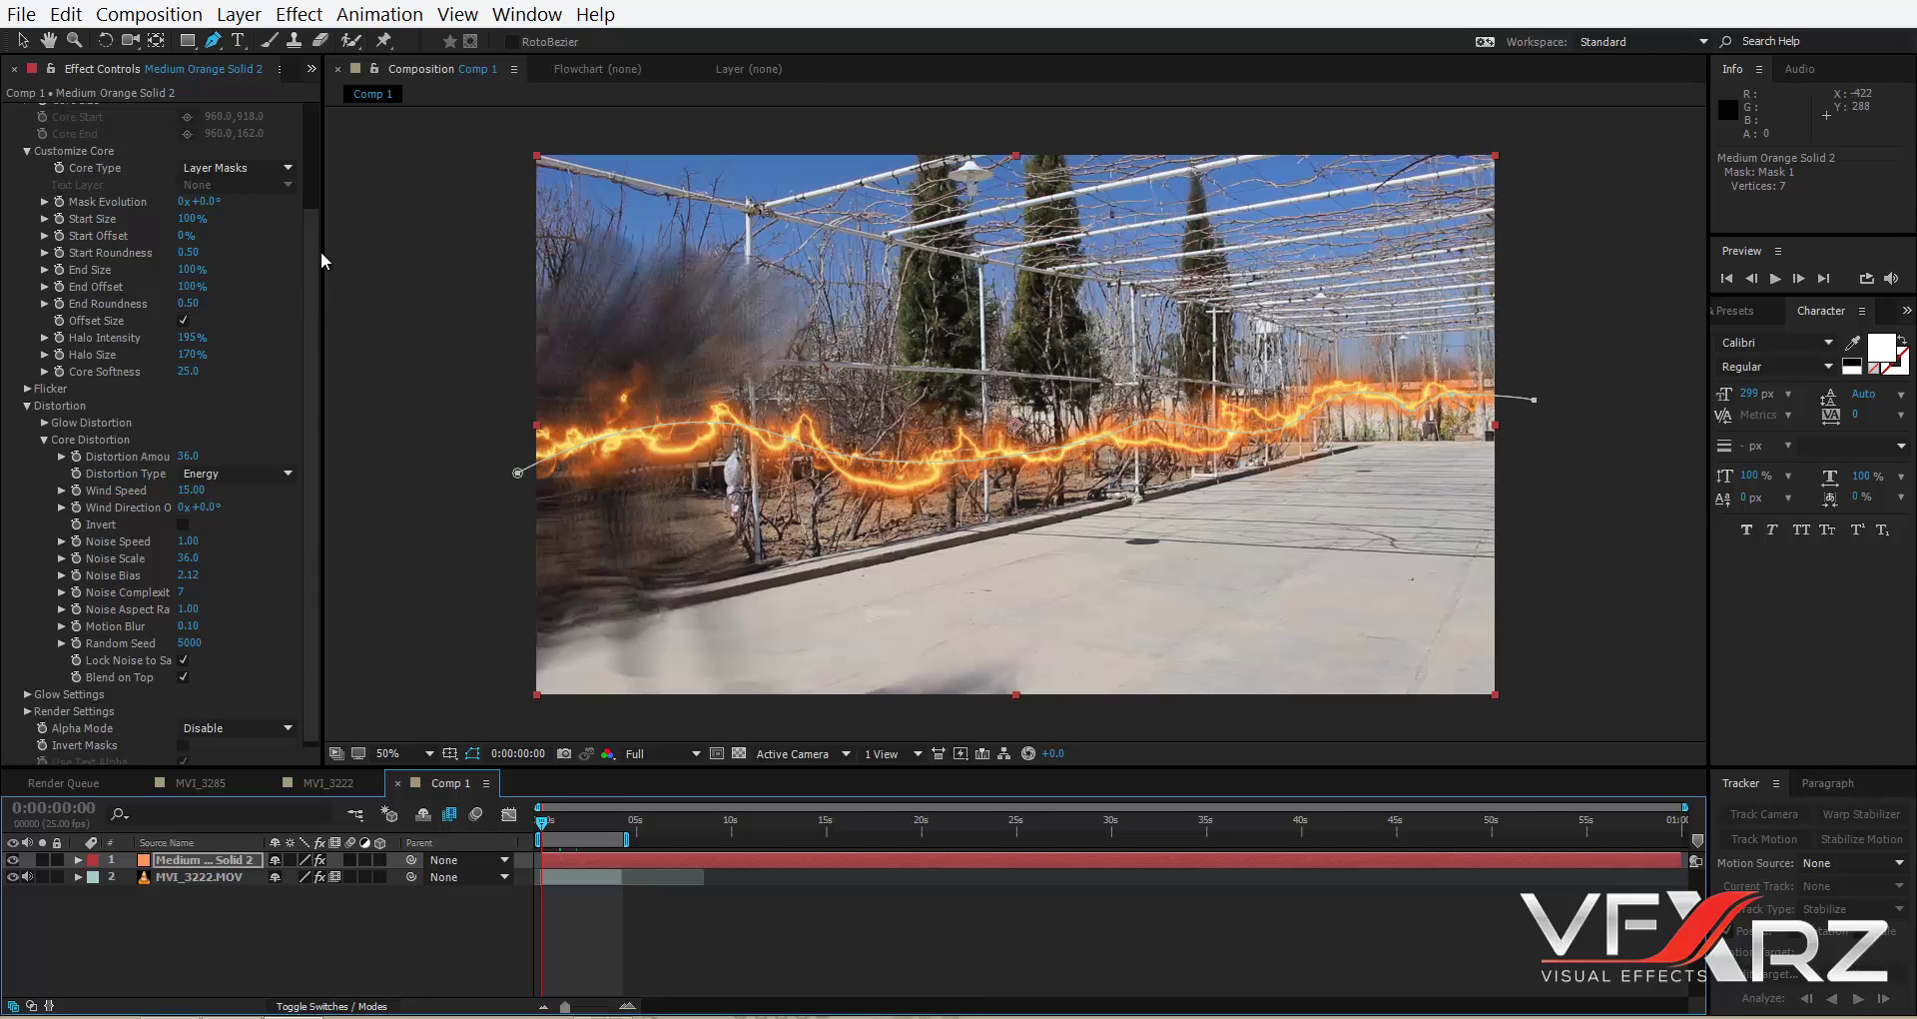
pyautogui.scroll(3, 300, 290)
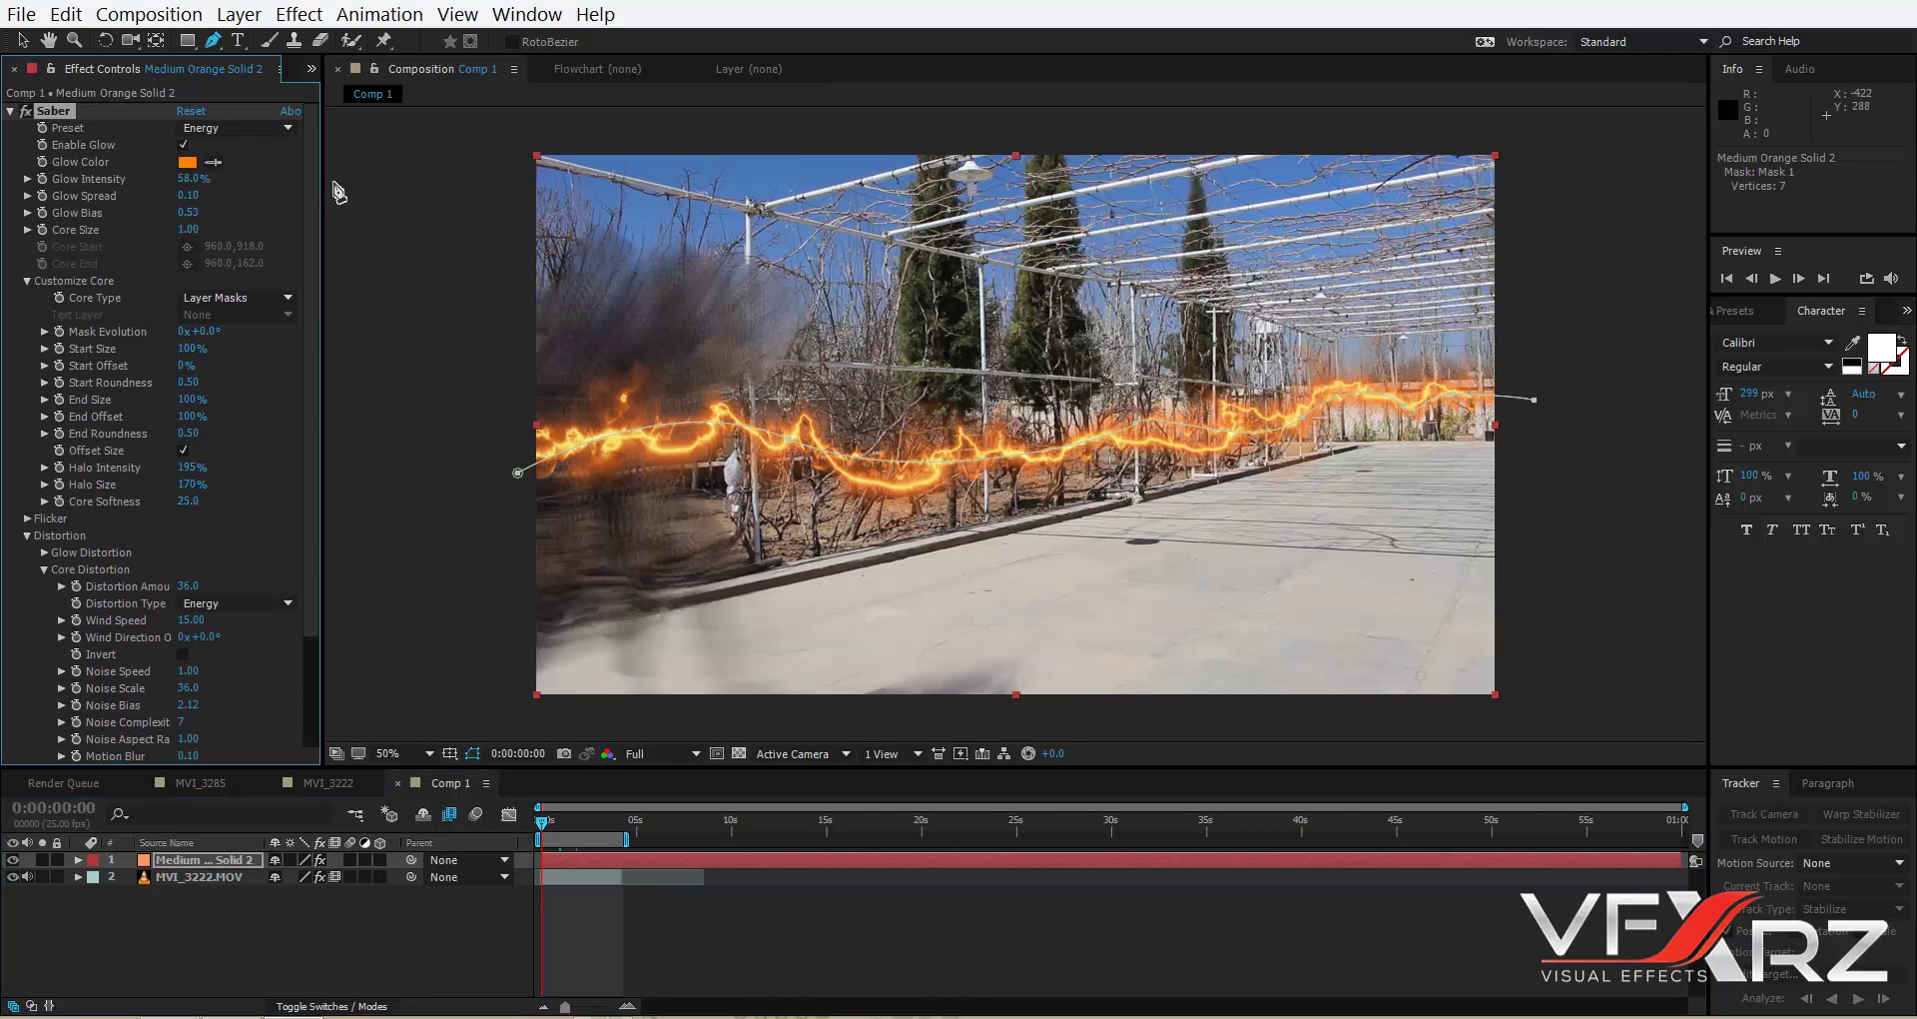
pyautogui.click(72, 419)
pyautogui.click(548, 831)
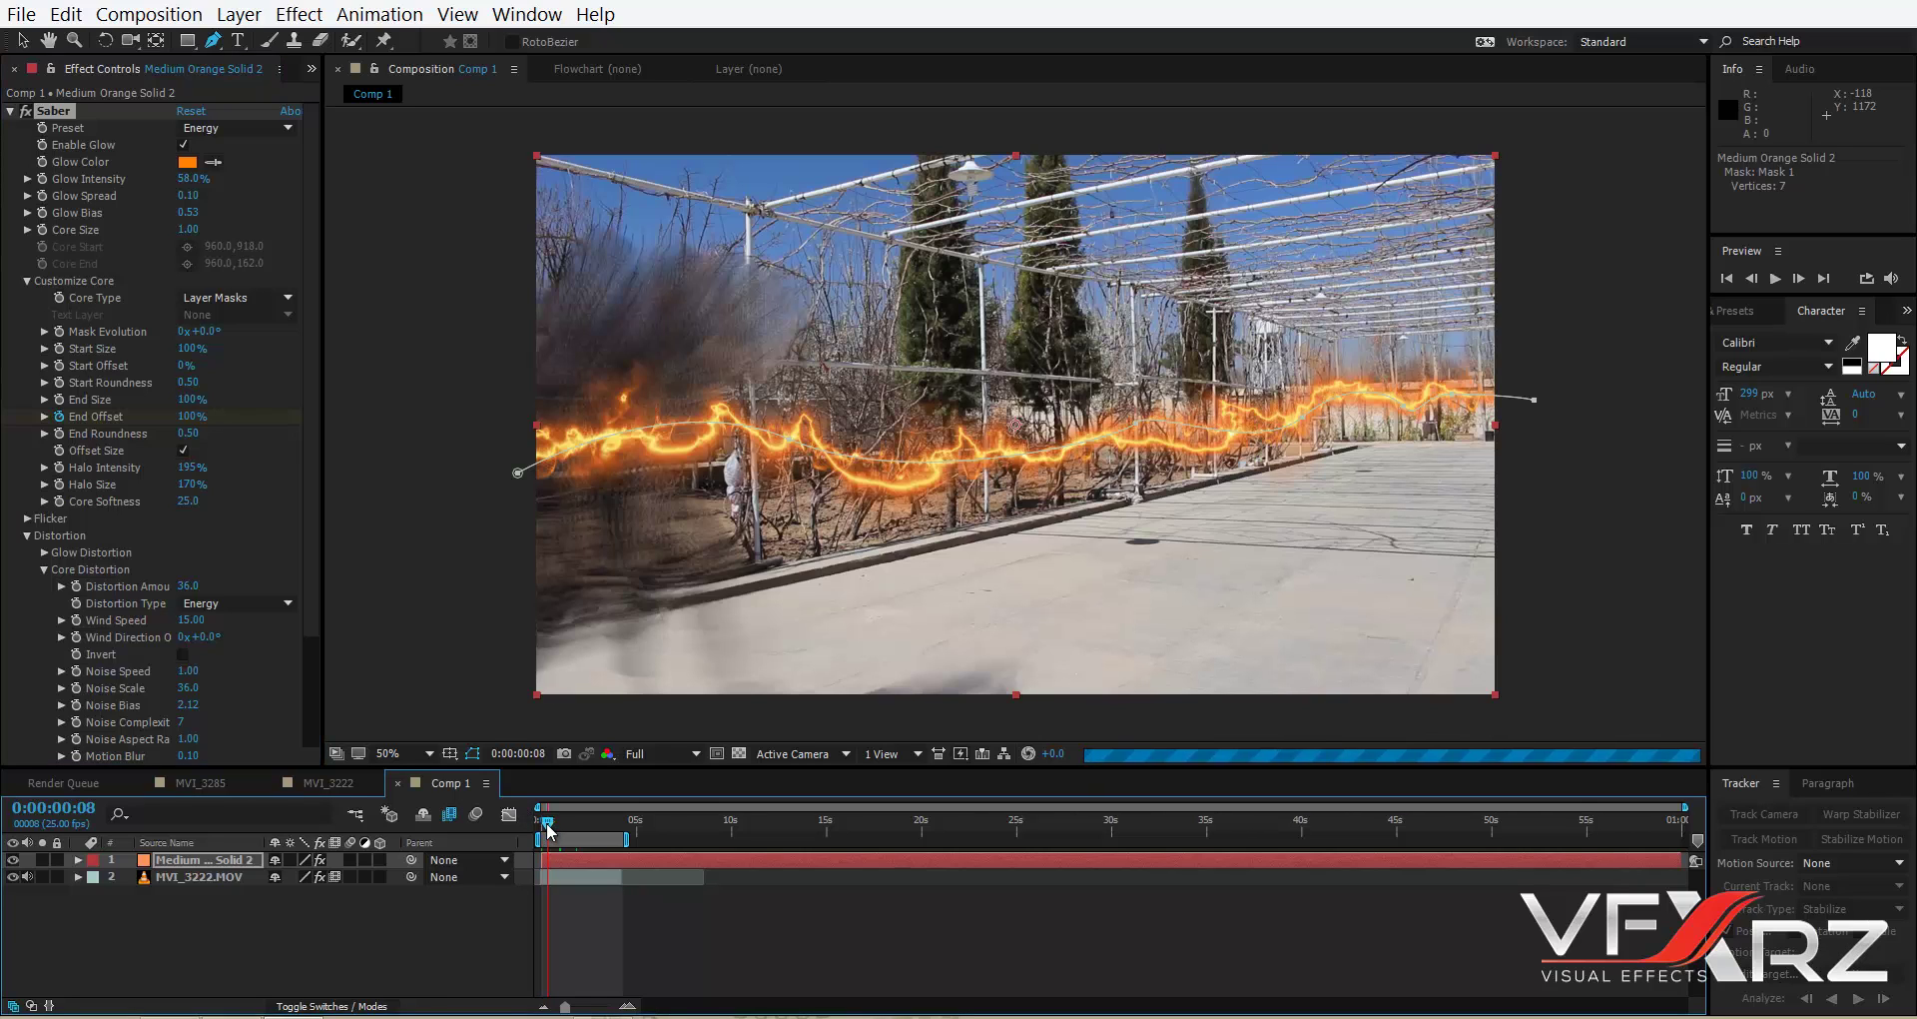
pyautogui.press('space')
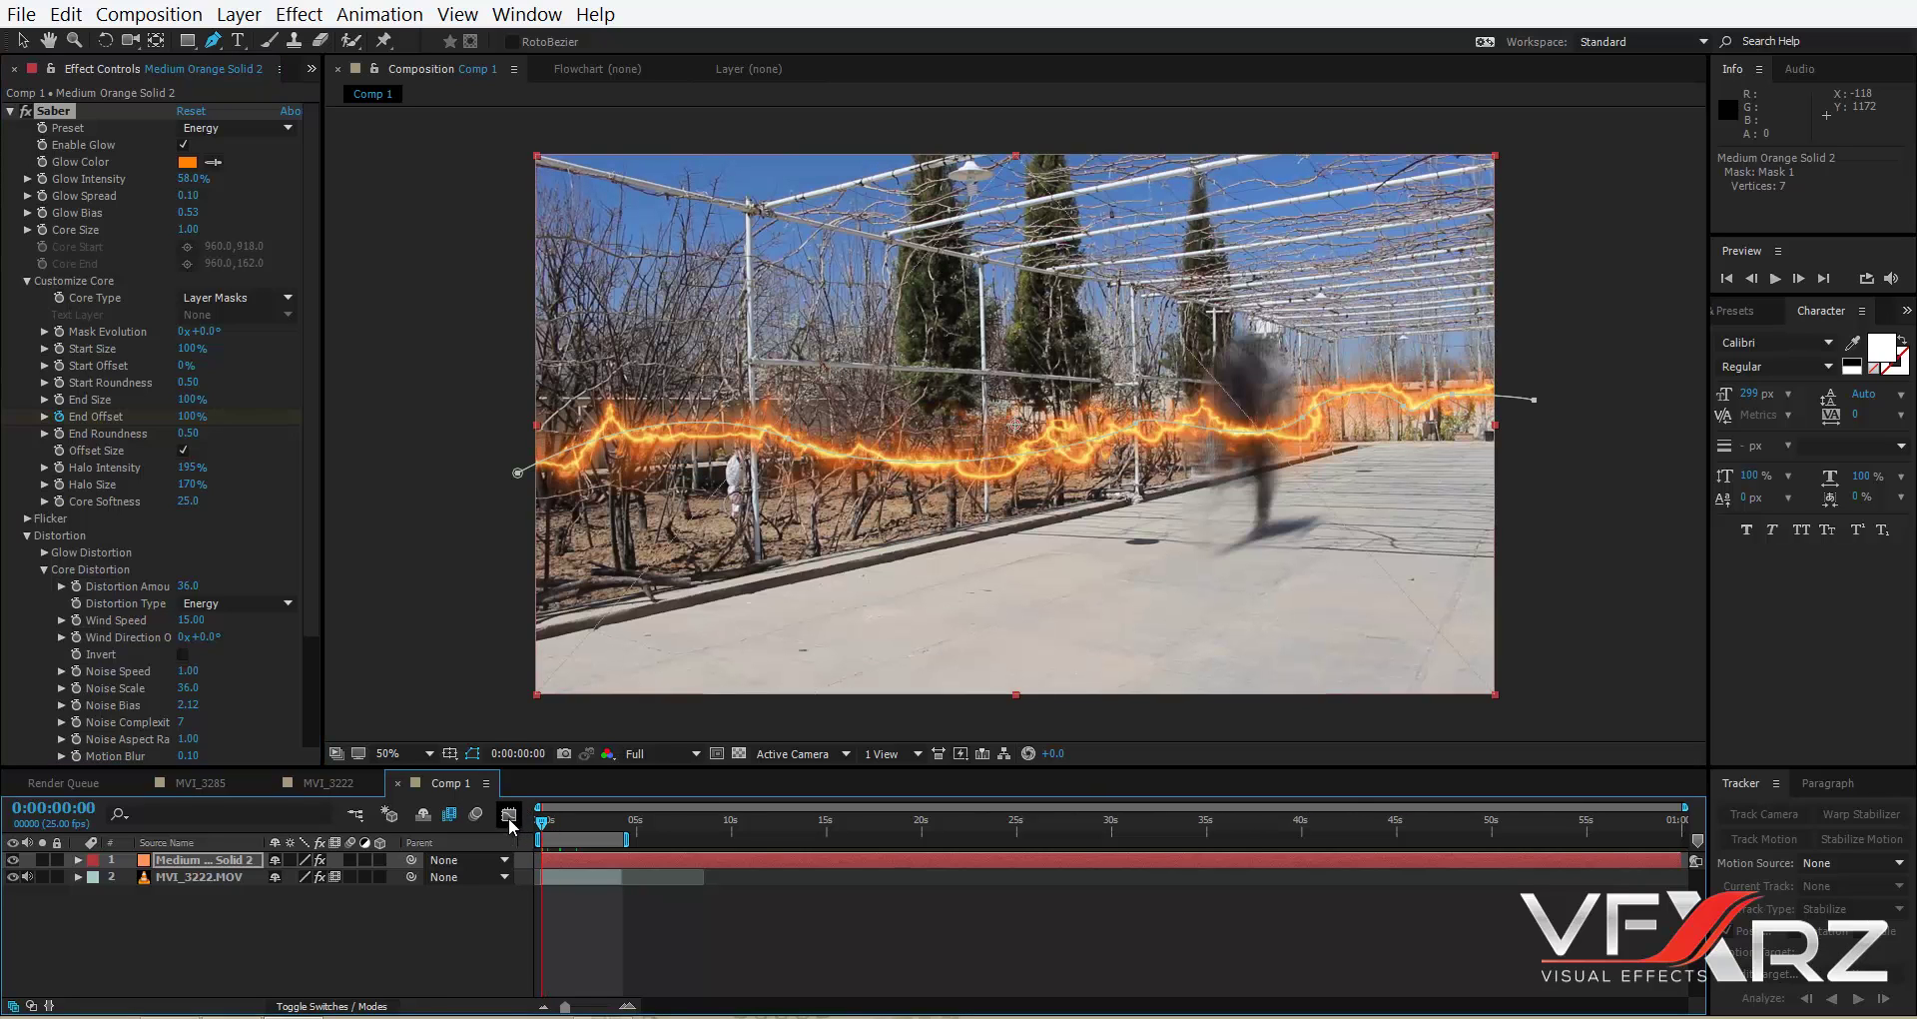
pyautogui.moveTo(189, 415); pyautogui.dragTo(24, 415)
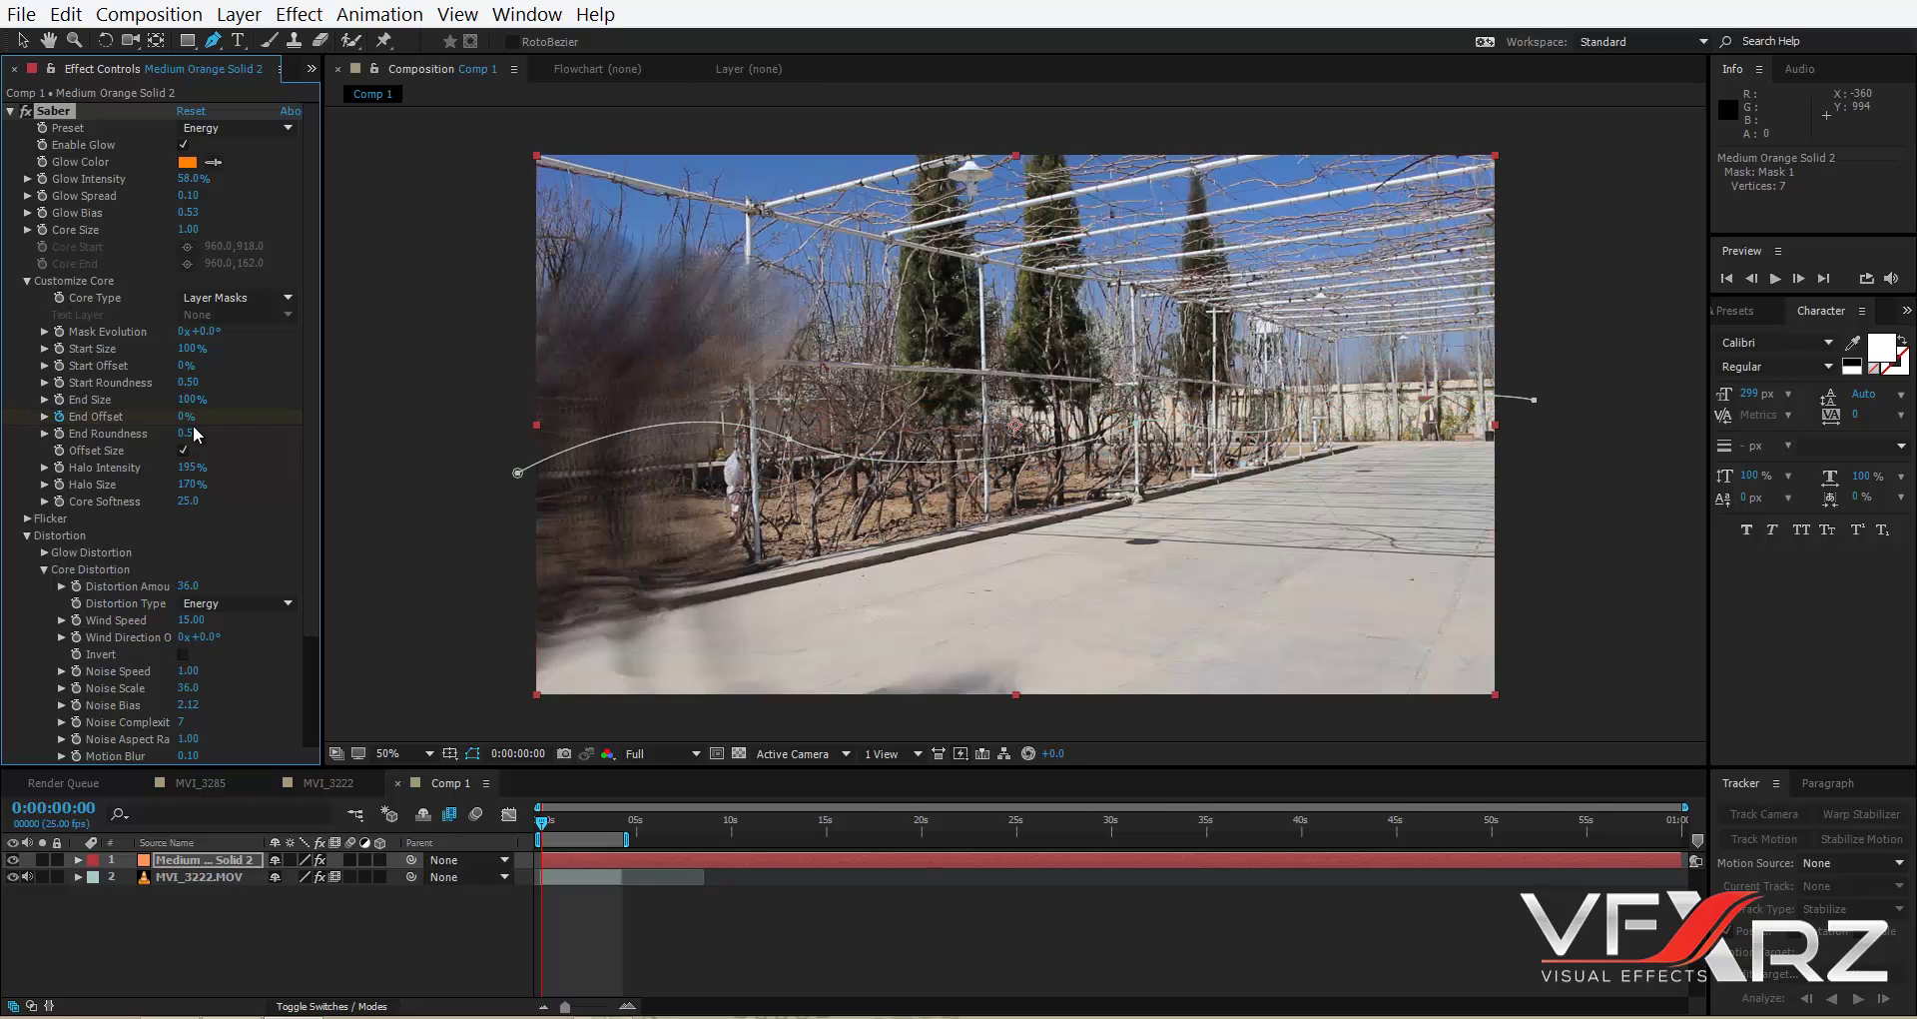
# At frame 0:00:00:05, raise the End Offset so the energy trail ends just behind the runner.
pyautogui.click(545, 823)
pyautogui.moveTo(546, 823); pyautogui.dragTo(549, 825)
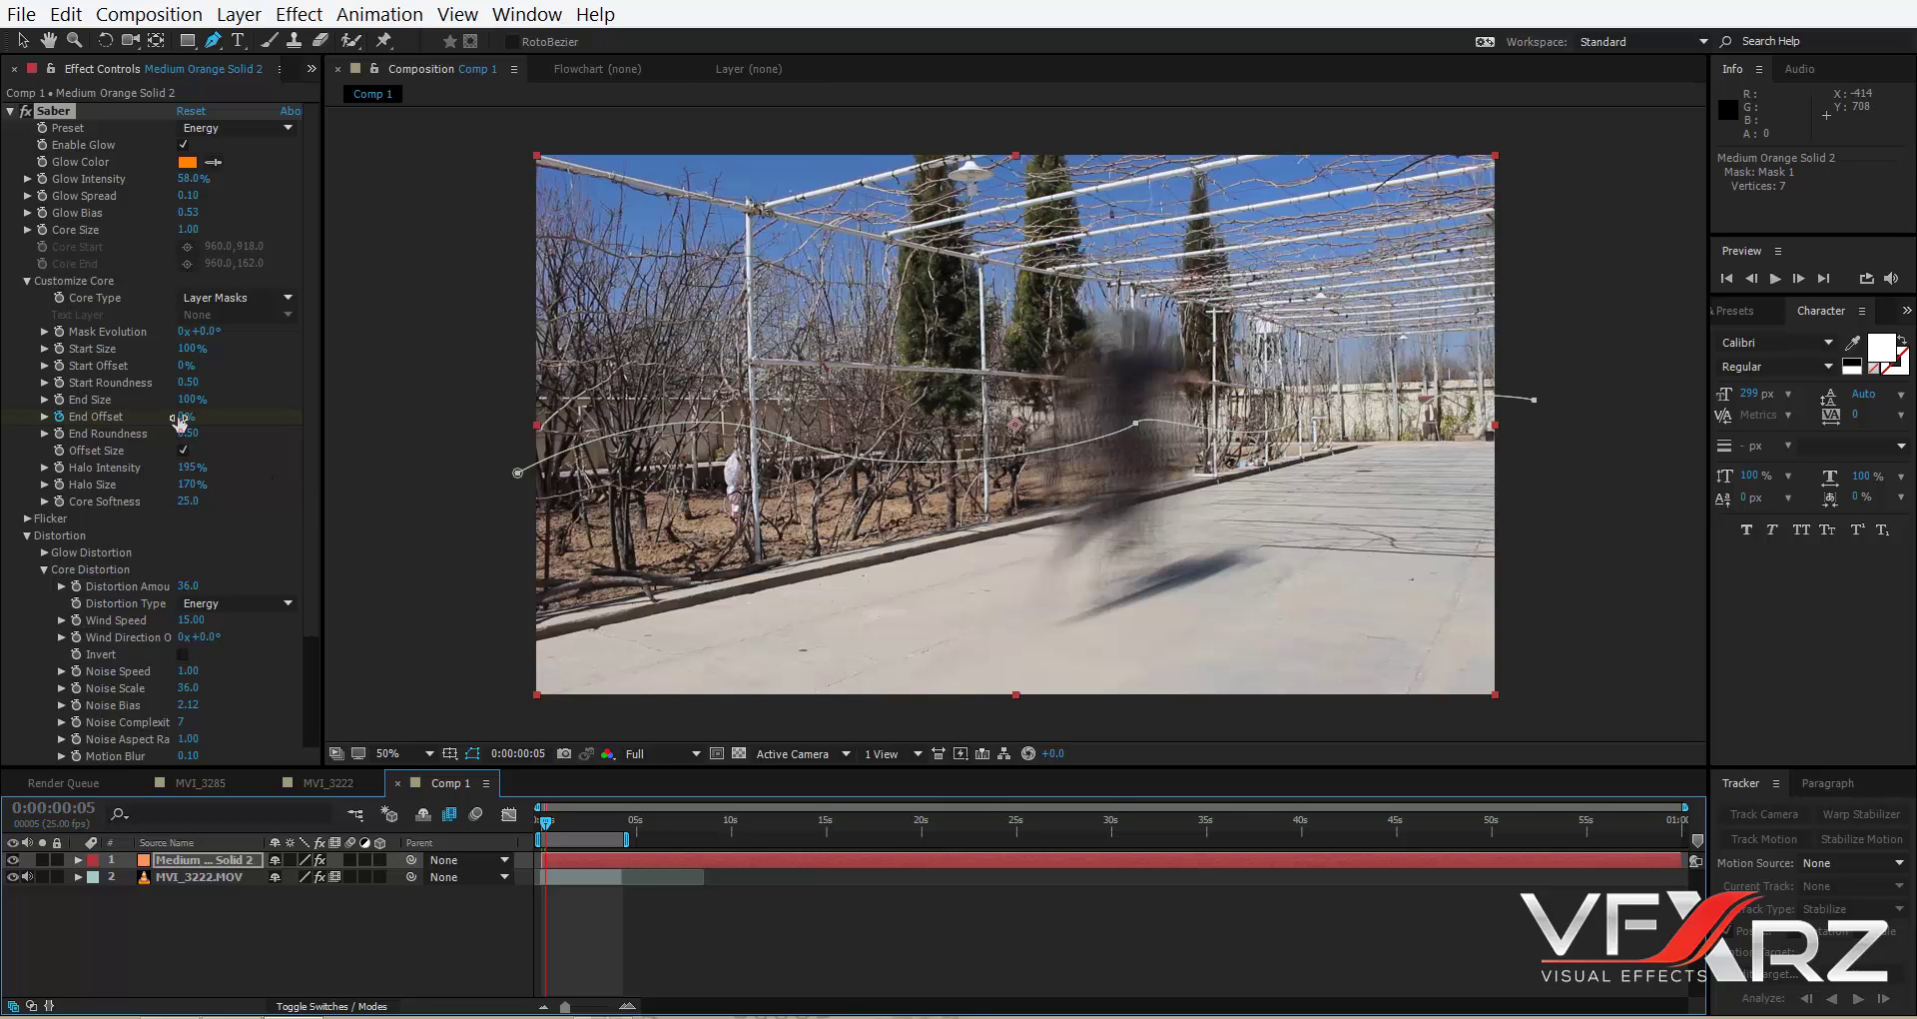
pyautogui.moveTo(178, 417); pyautogui.dragTo(242, 424)
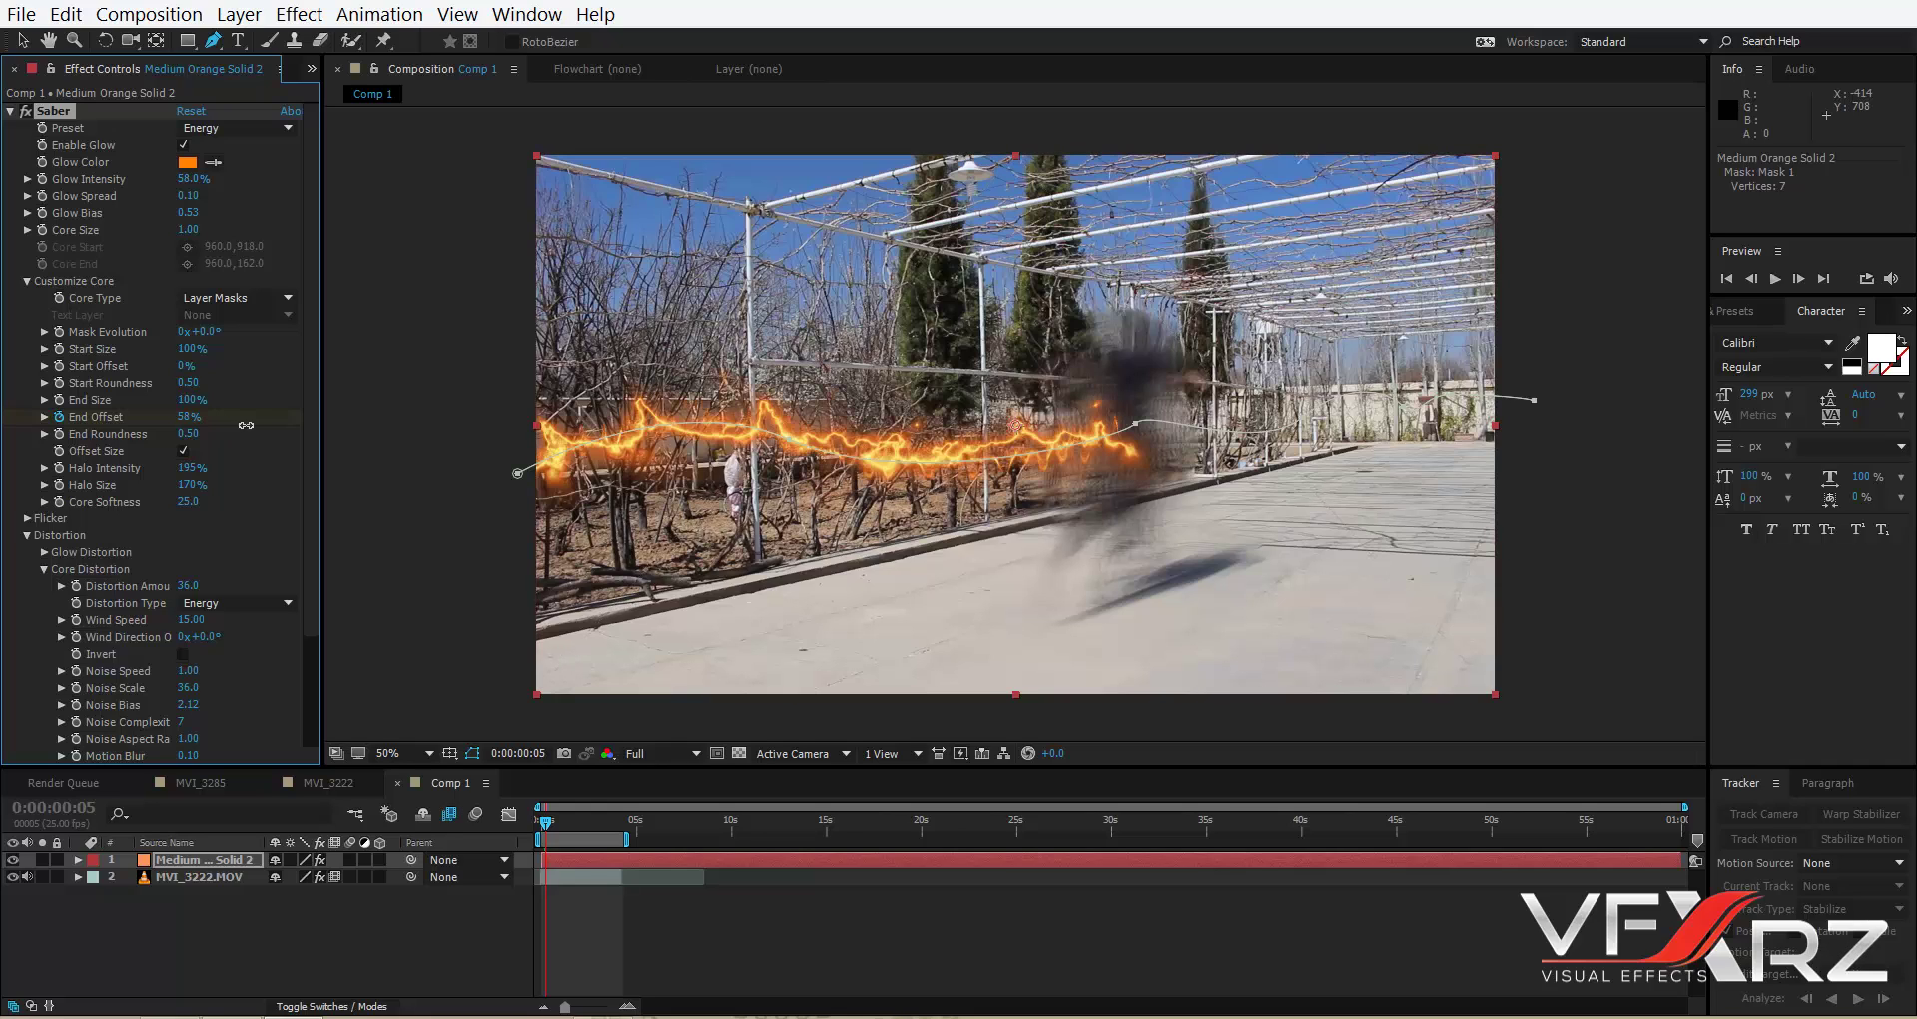
pyautogui.moveTo(246, 434); pyautogui.dragTo(259, 432)
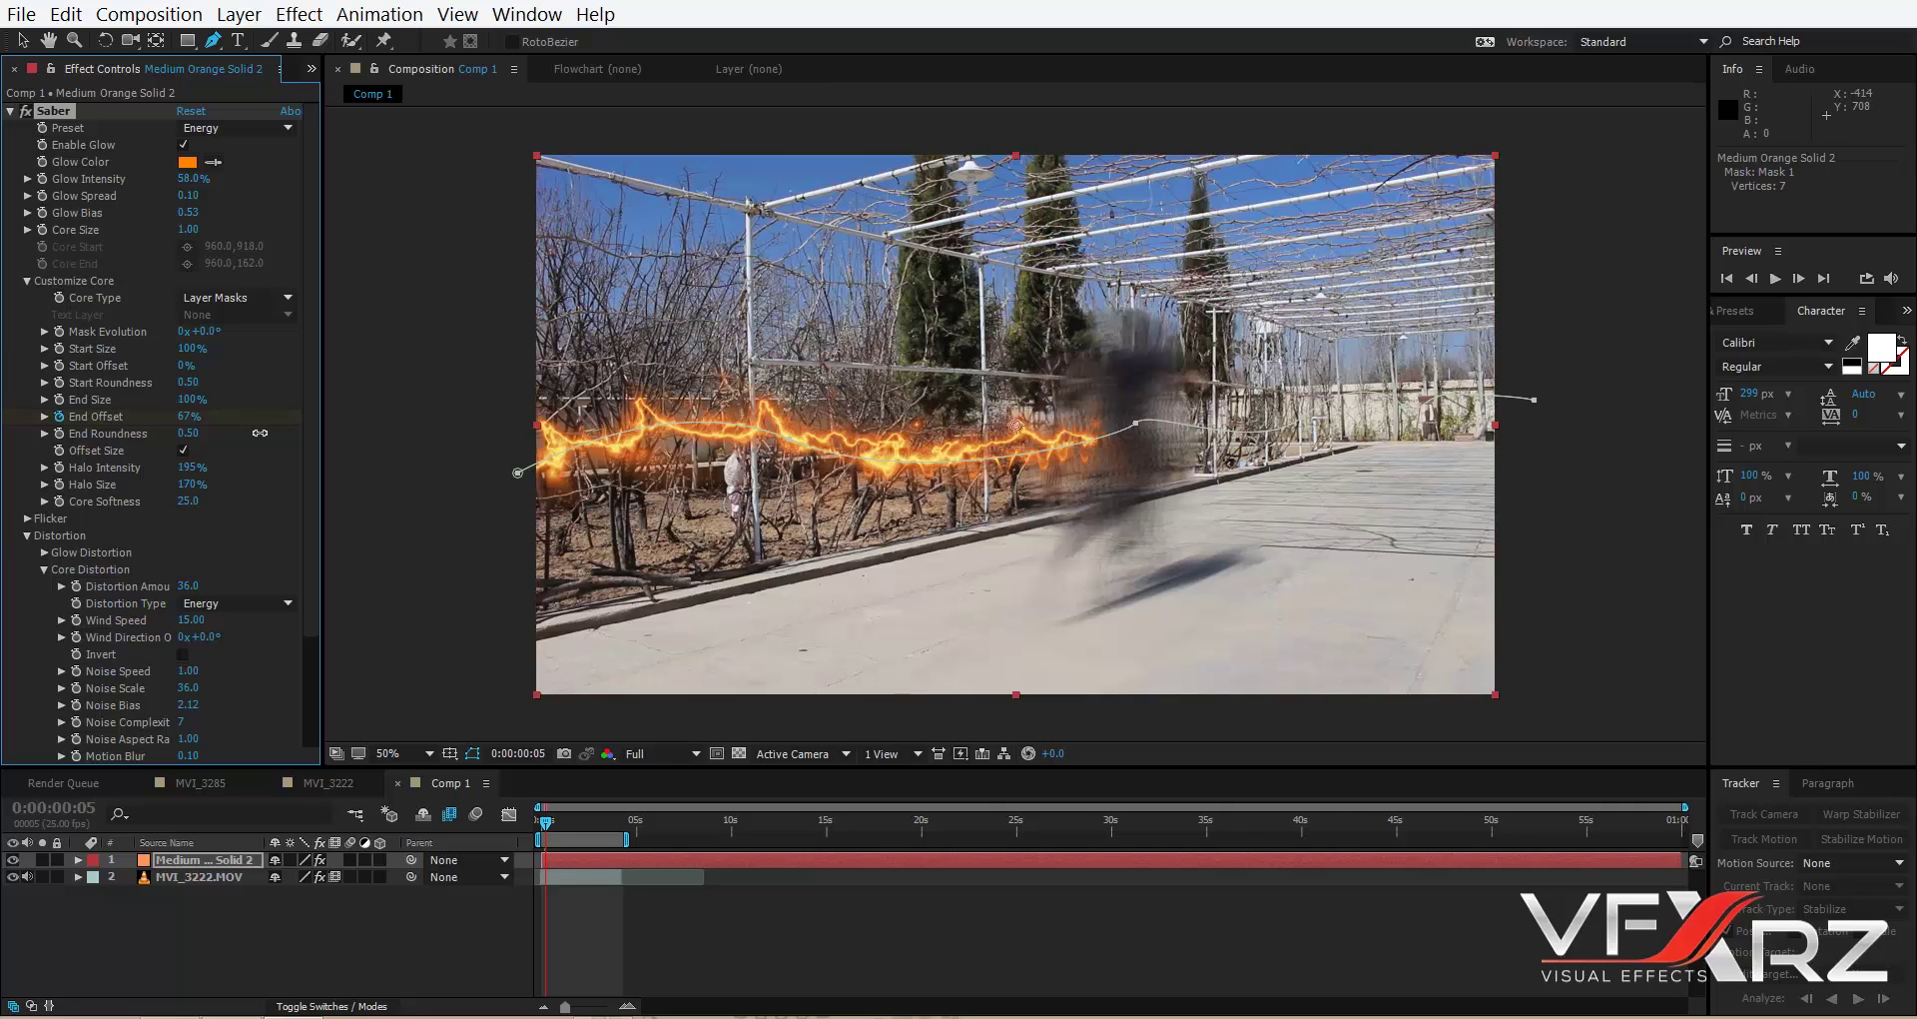
# At frame 0:00:00:16, set the End Offset to 82% so the trail reaches the distant runner.
pyautogui.click(548, 826)
pyautogui.press('space')
pyautogui.press('space')
pyautogui.moveTo(185, 419); pyautogui.dragTo(217, 412)
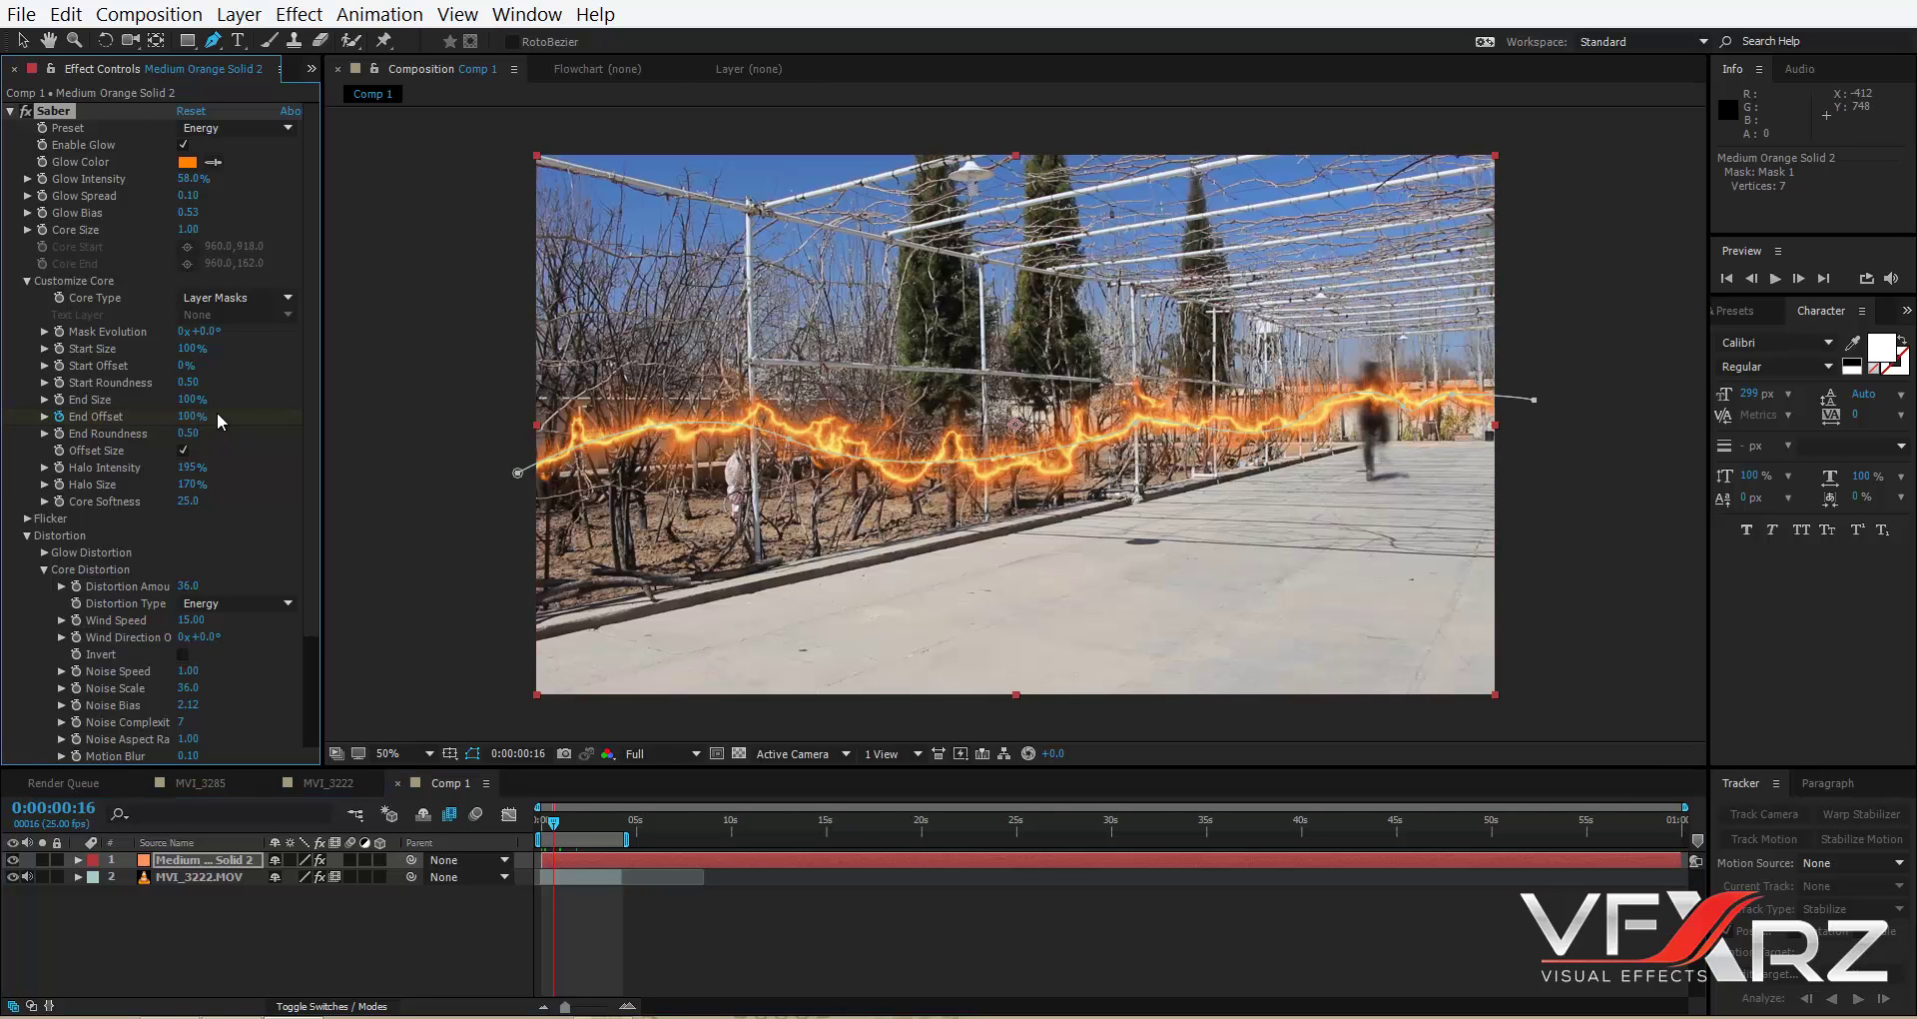
pyautogui.moveTo(174, 416); pyautogui.dragTo(163, 416)
pyautogui.moveTo(185, 420); pyautogui.dragTo(181, 420)
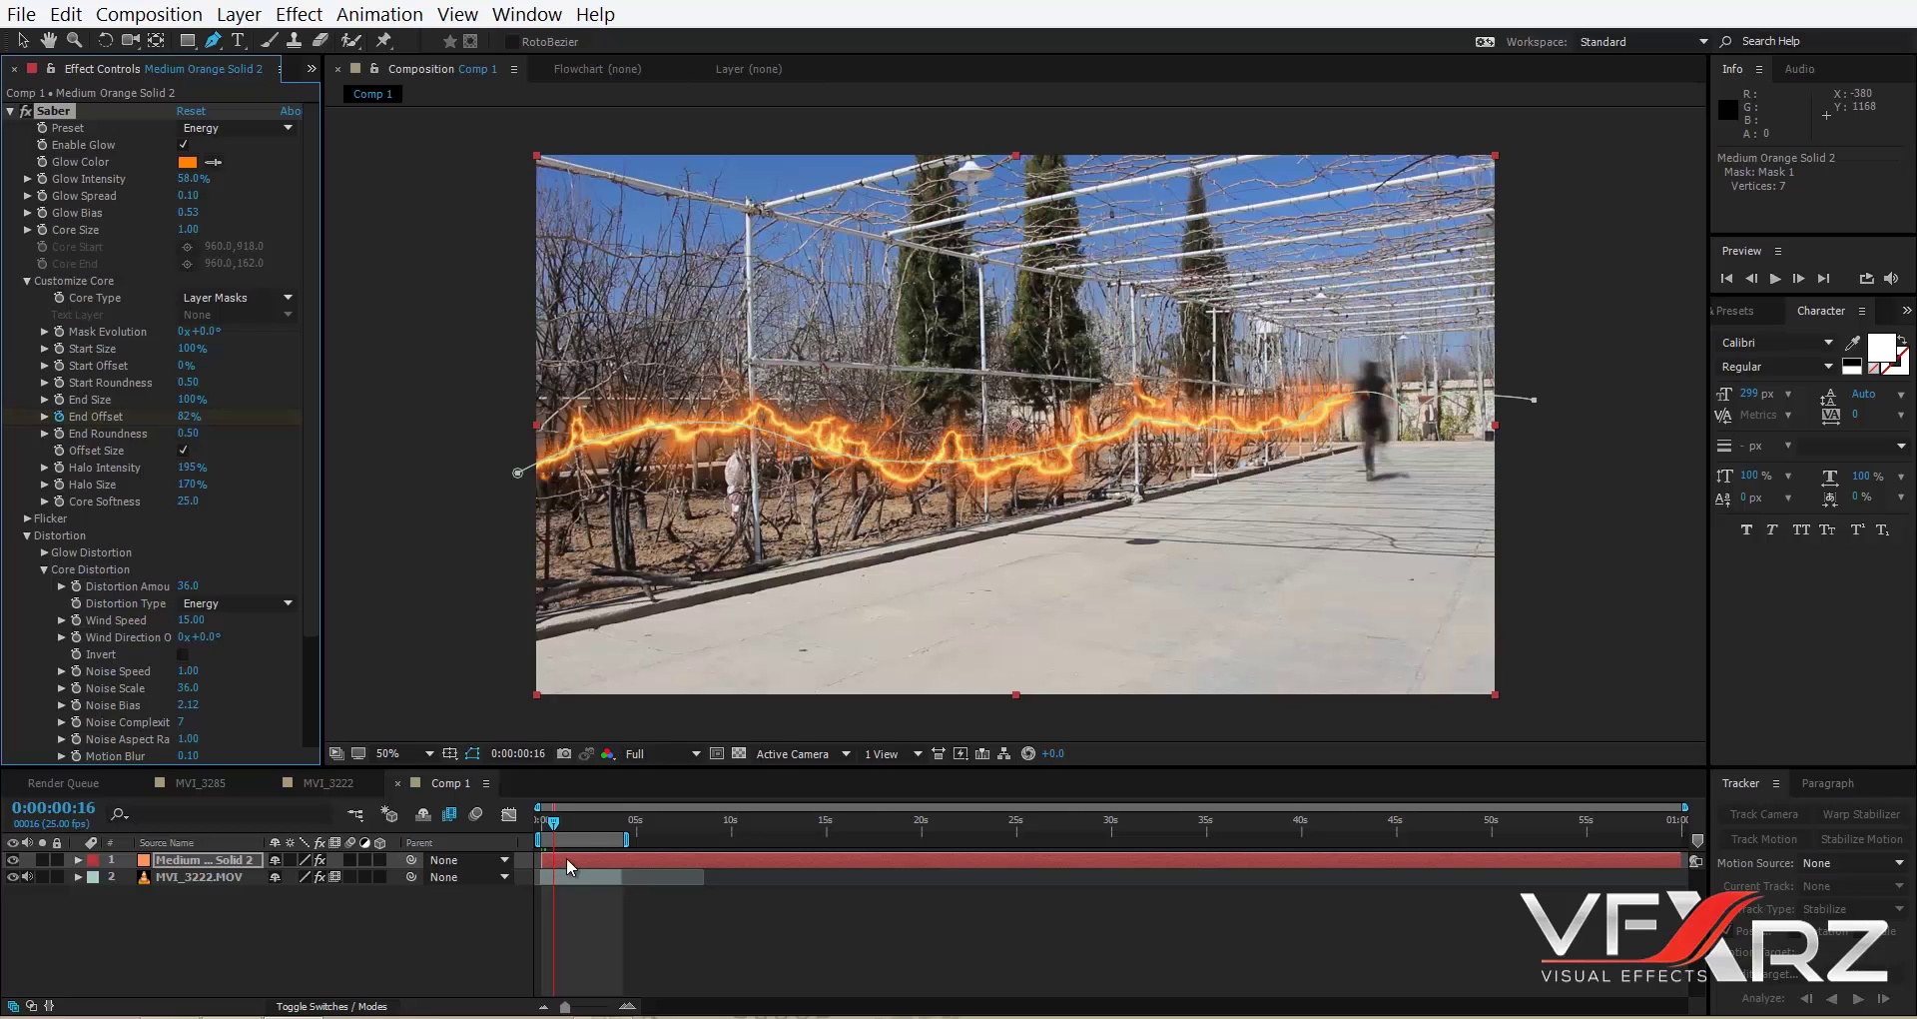
# At frame 0:00:01:00, set Saber's End Offset to 92% so the trail catches up with the runner.
pyautogui.moveTo(554, 827); pyautogui.dragTo(563, 830)
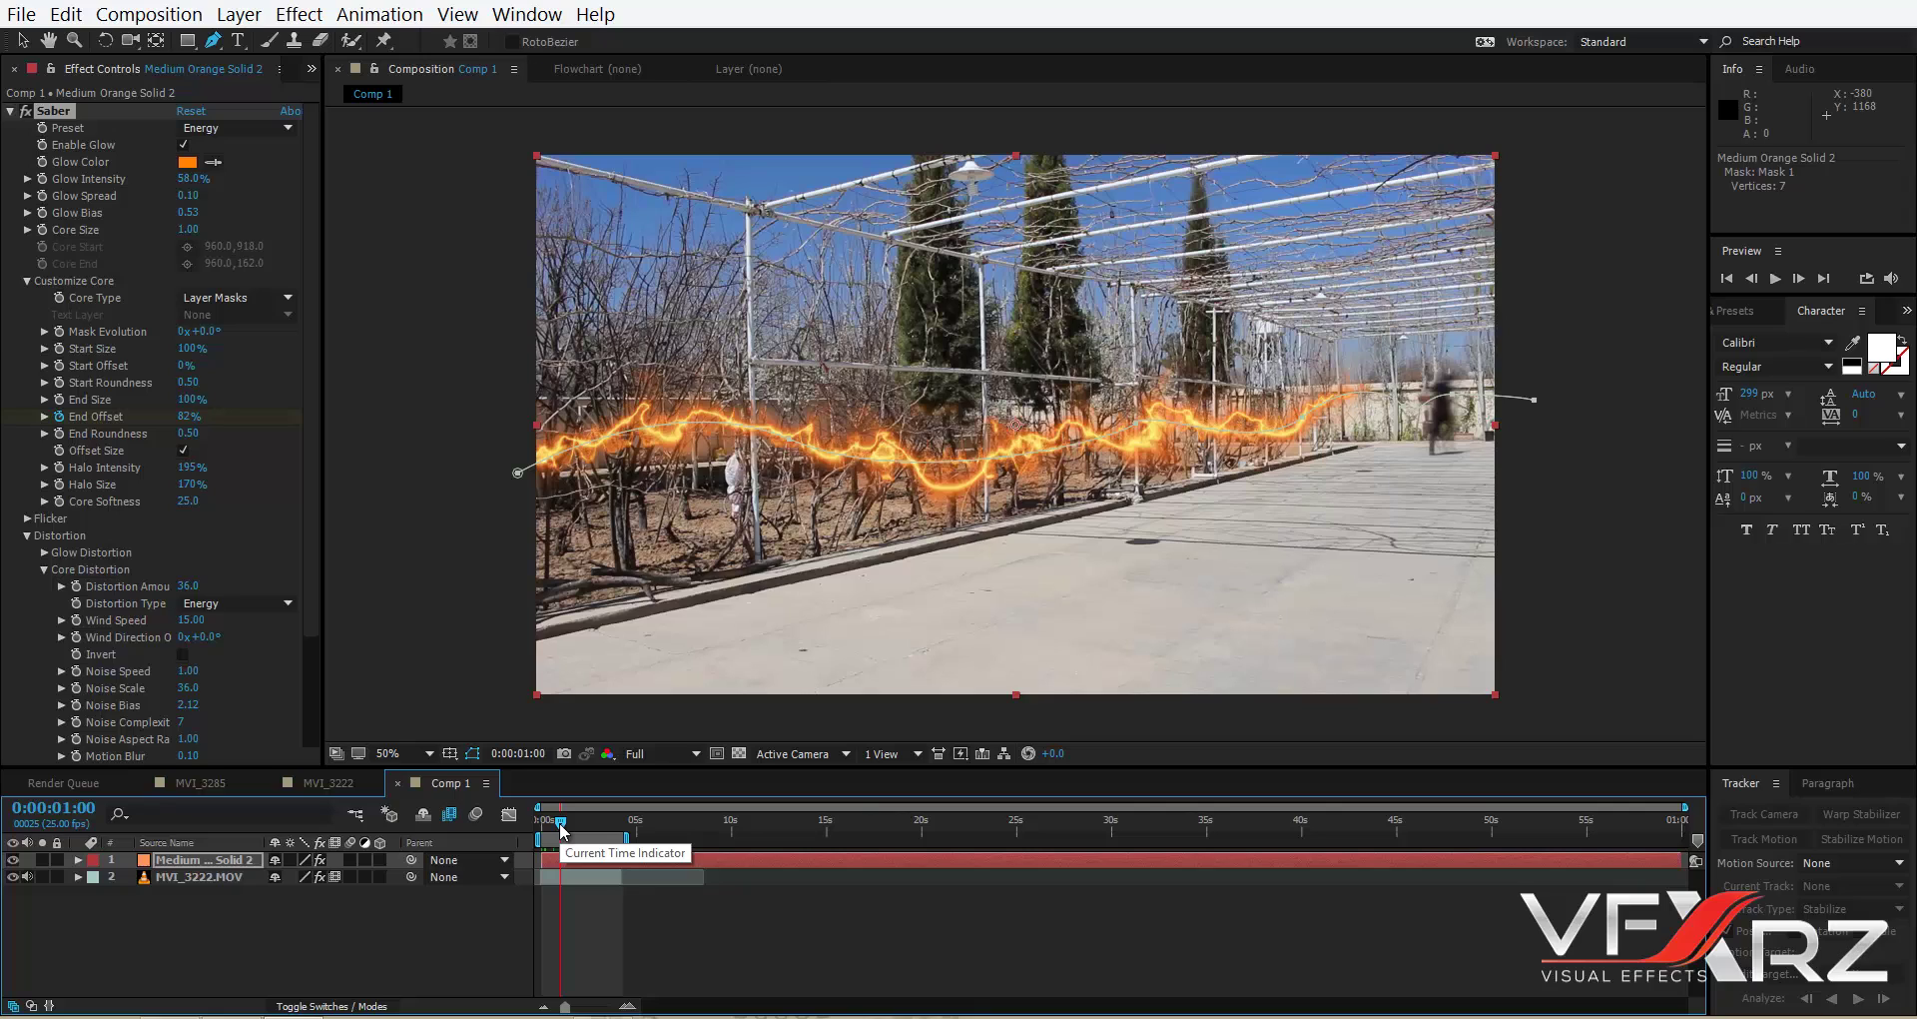
pyautogui.moveTo(186, 422); pyautogui.dragTo(189, 425)
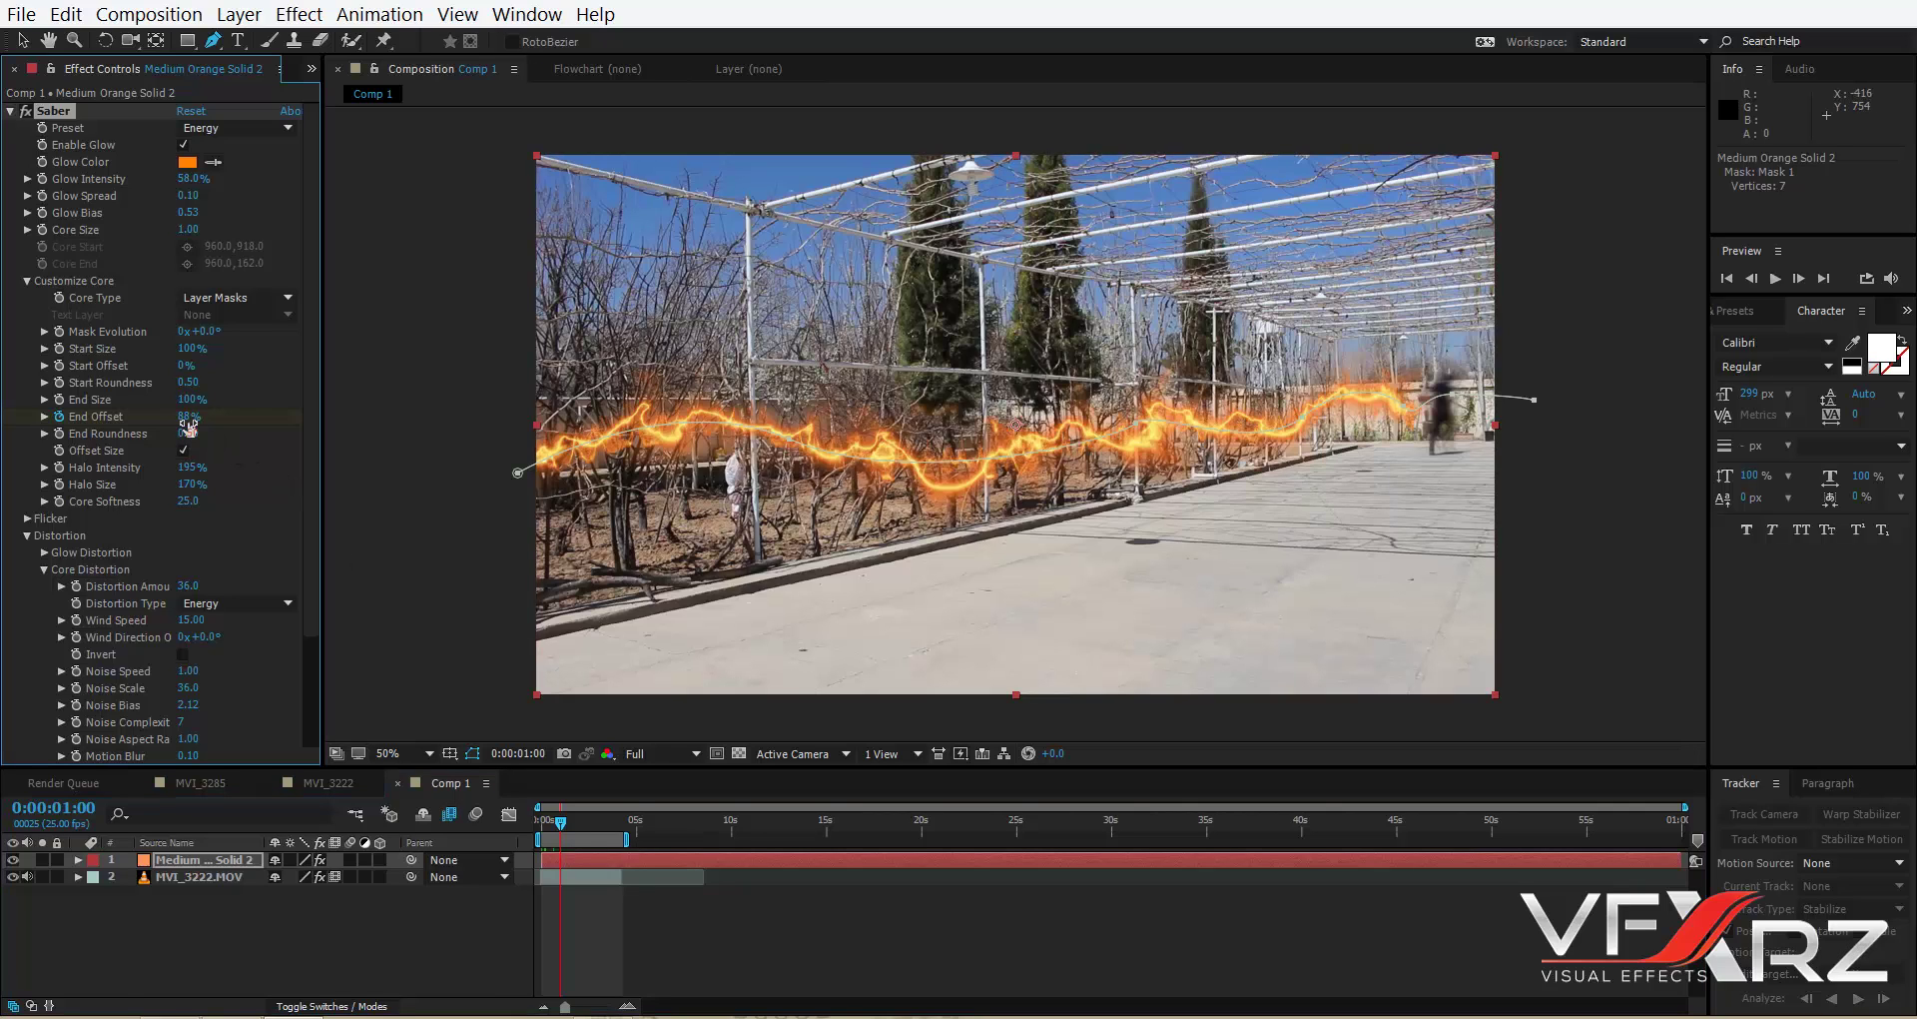
pyautogui.moveTo(184, 422); pyautogui.dragTo(187, 427)
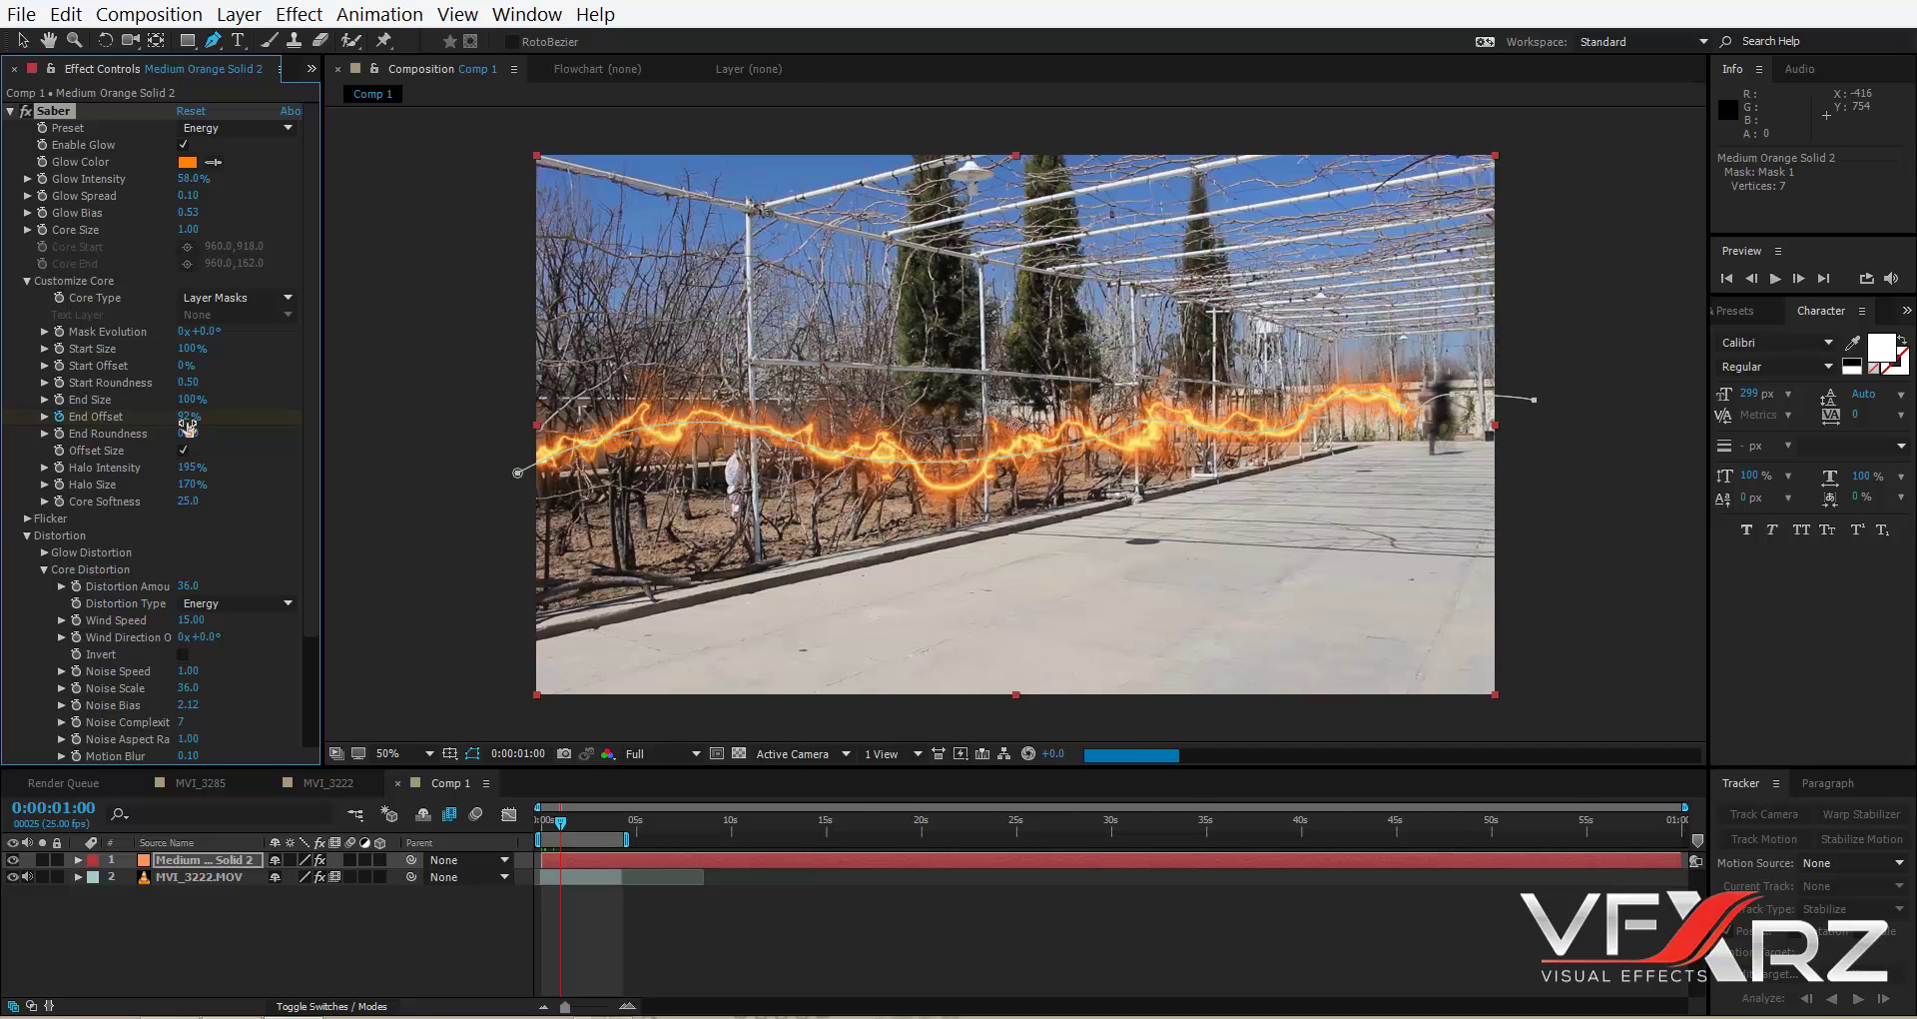
# At frame 0:00:01:07, set the End Offset to 100% so the trail spans the whole mask path.
pyautogui.click(566, 819)
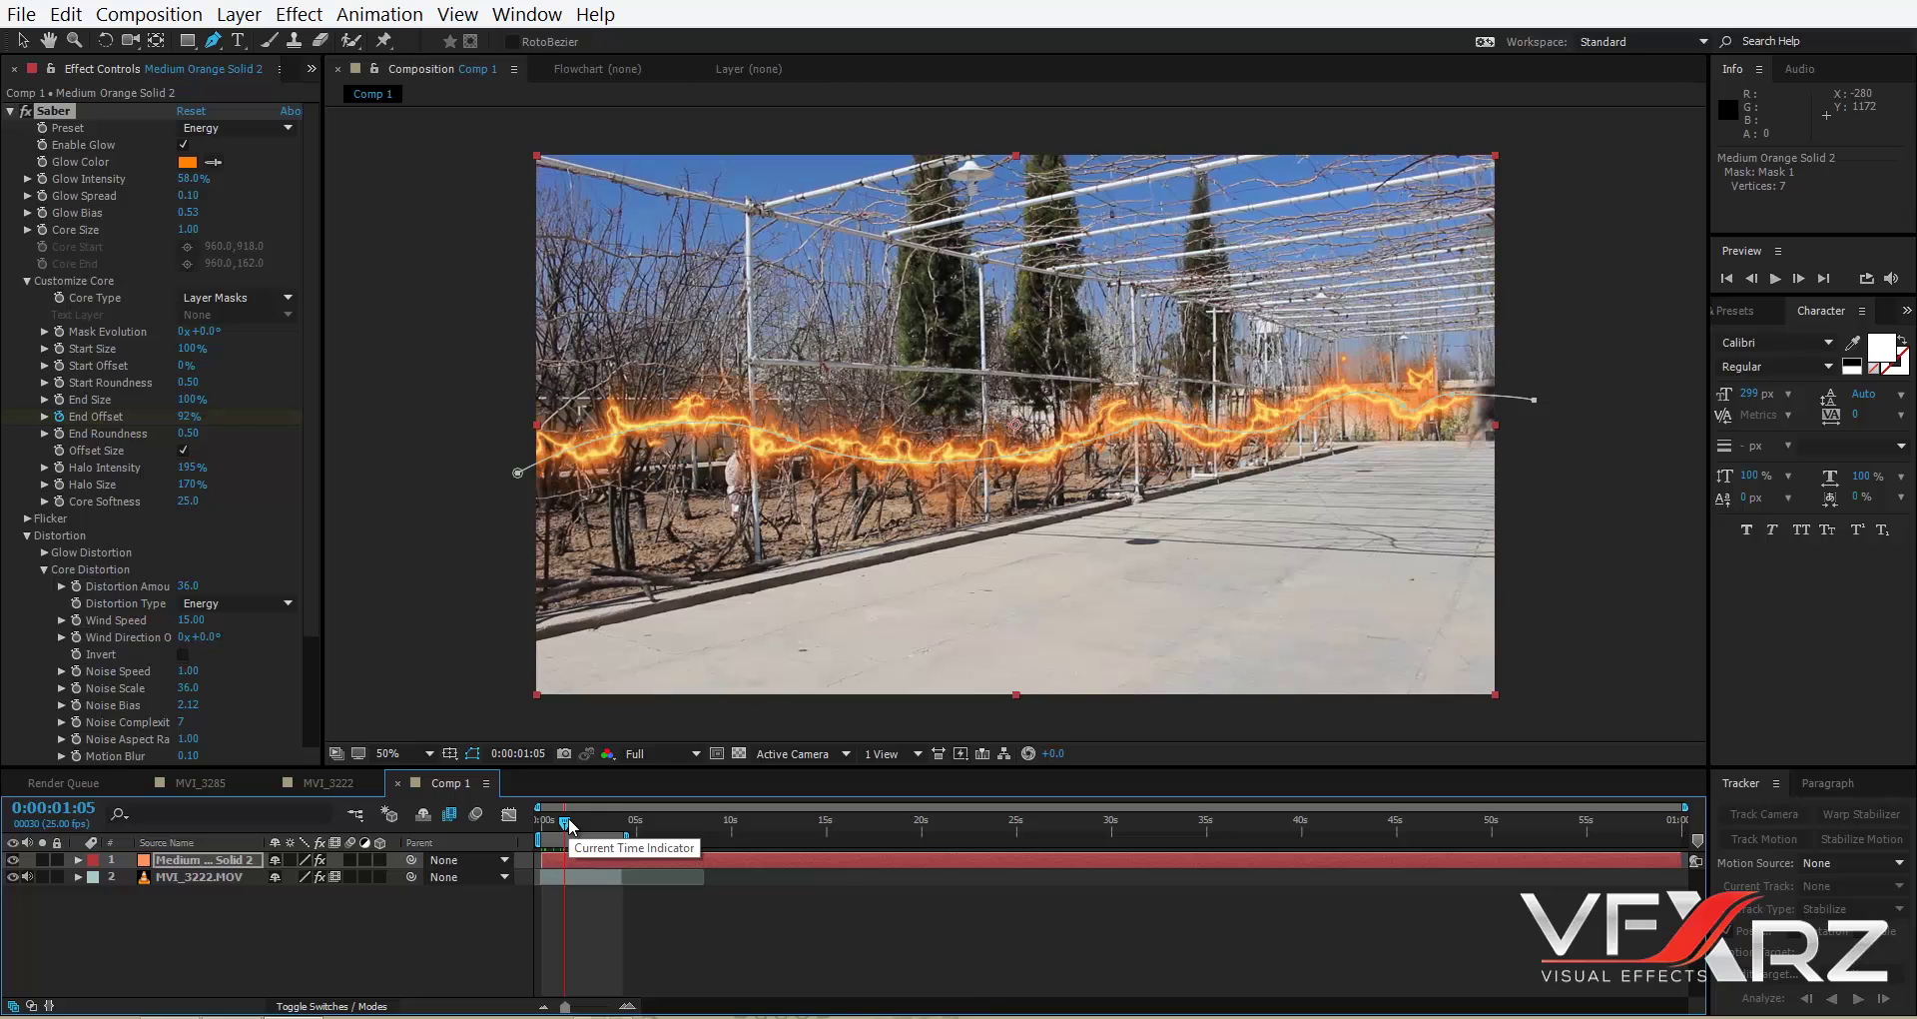
pyautogui.press('pagedown')
pyautogui.press('pagedown')
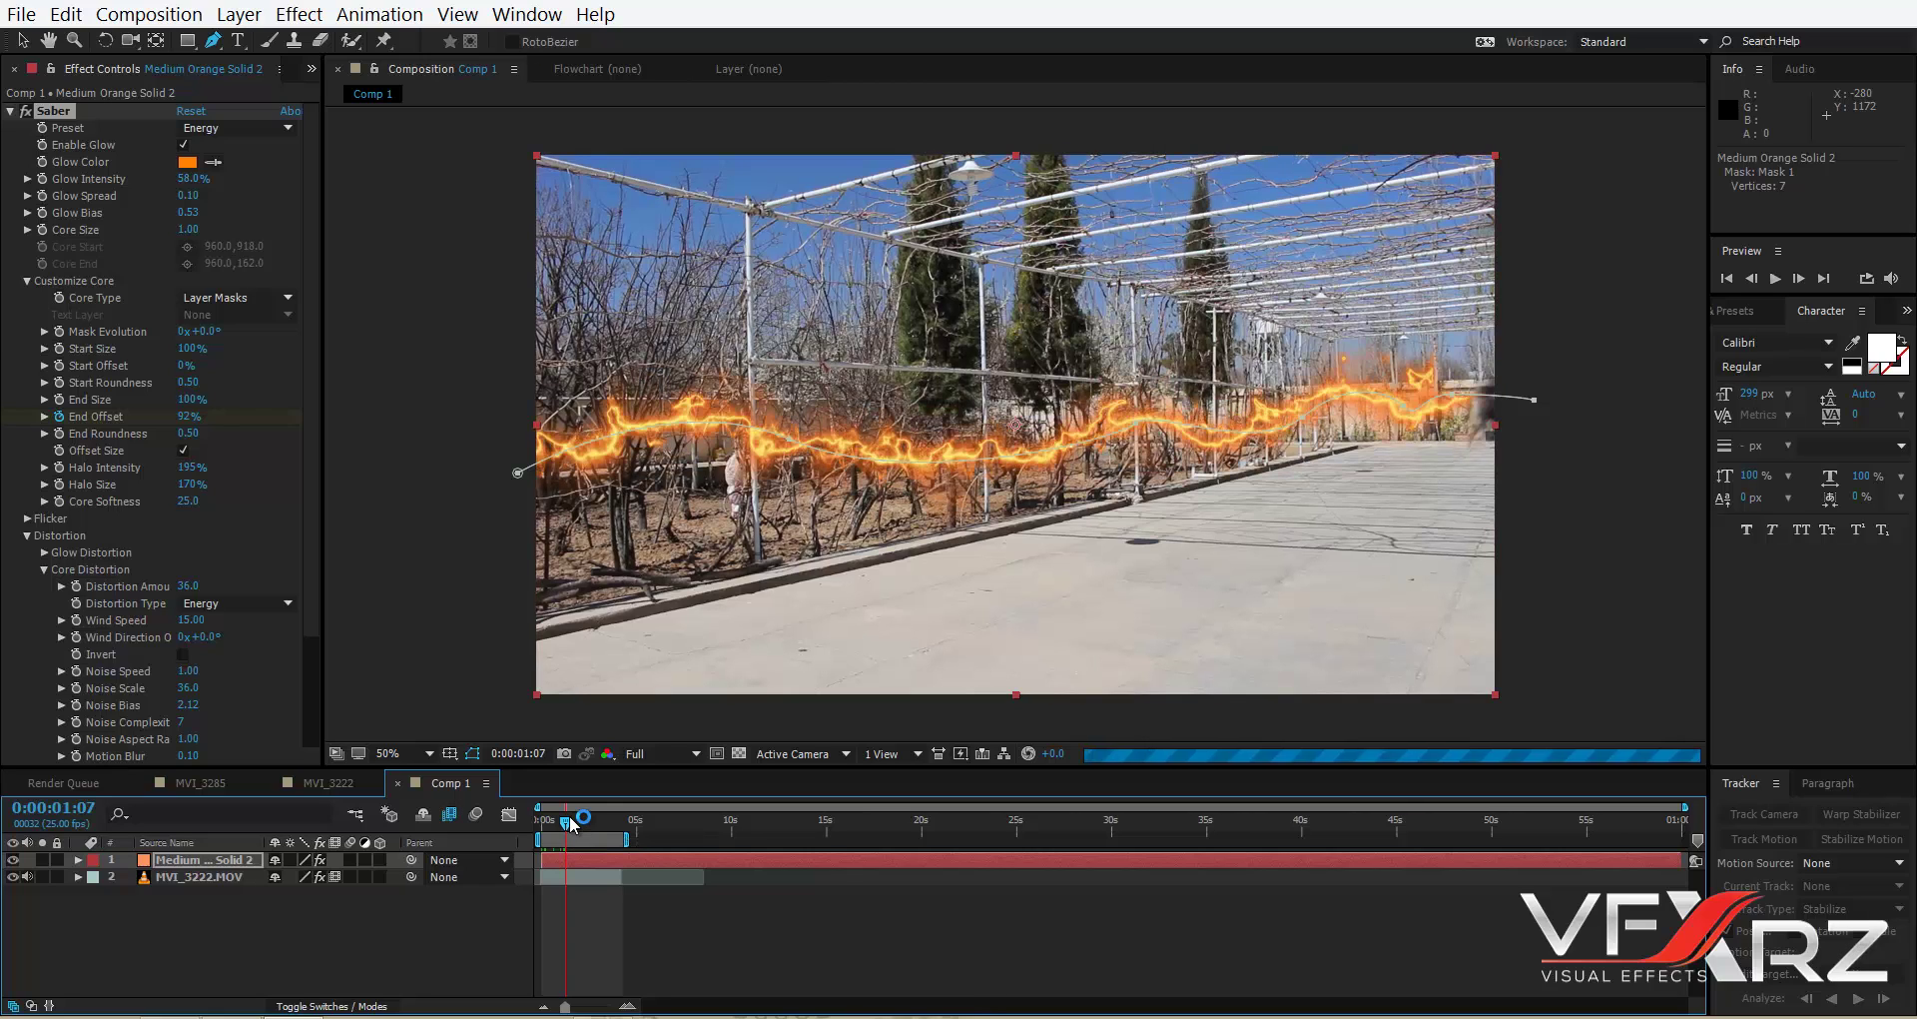
pyautogui.moveTo(190, 431); pyautogui.dragTo(325, 410)
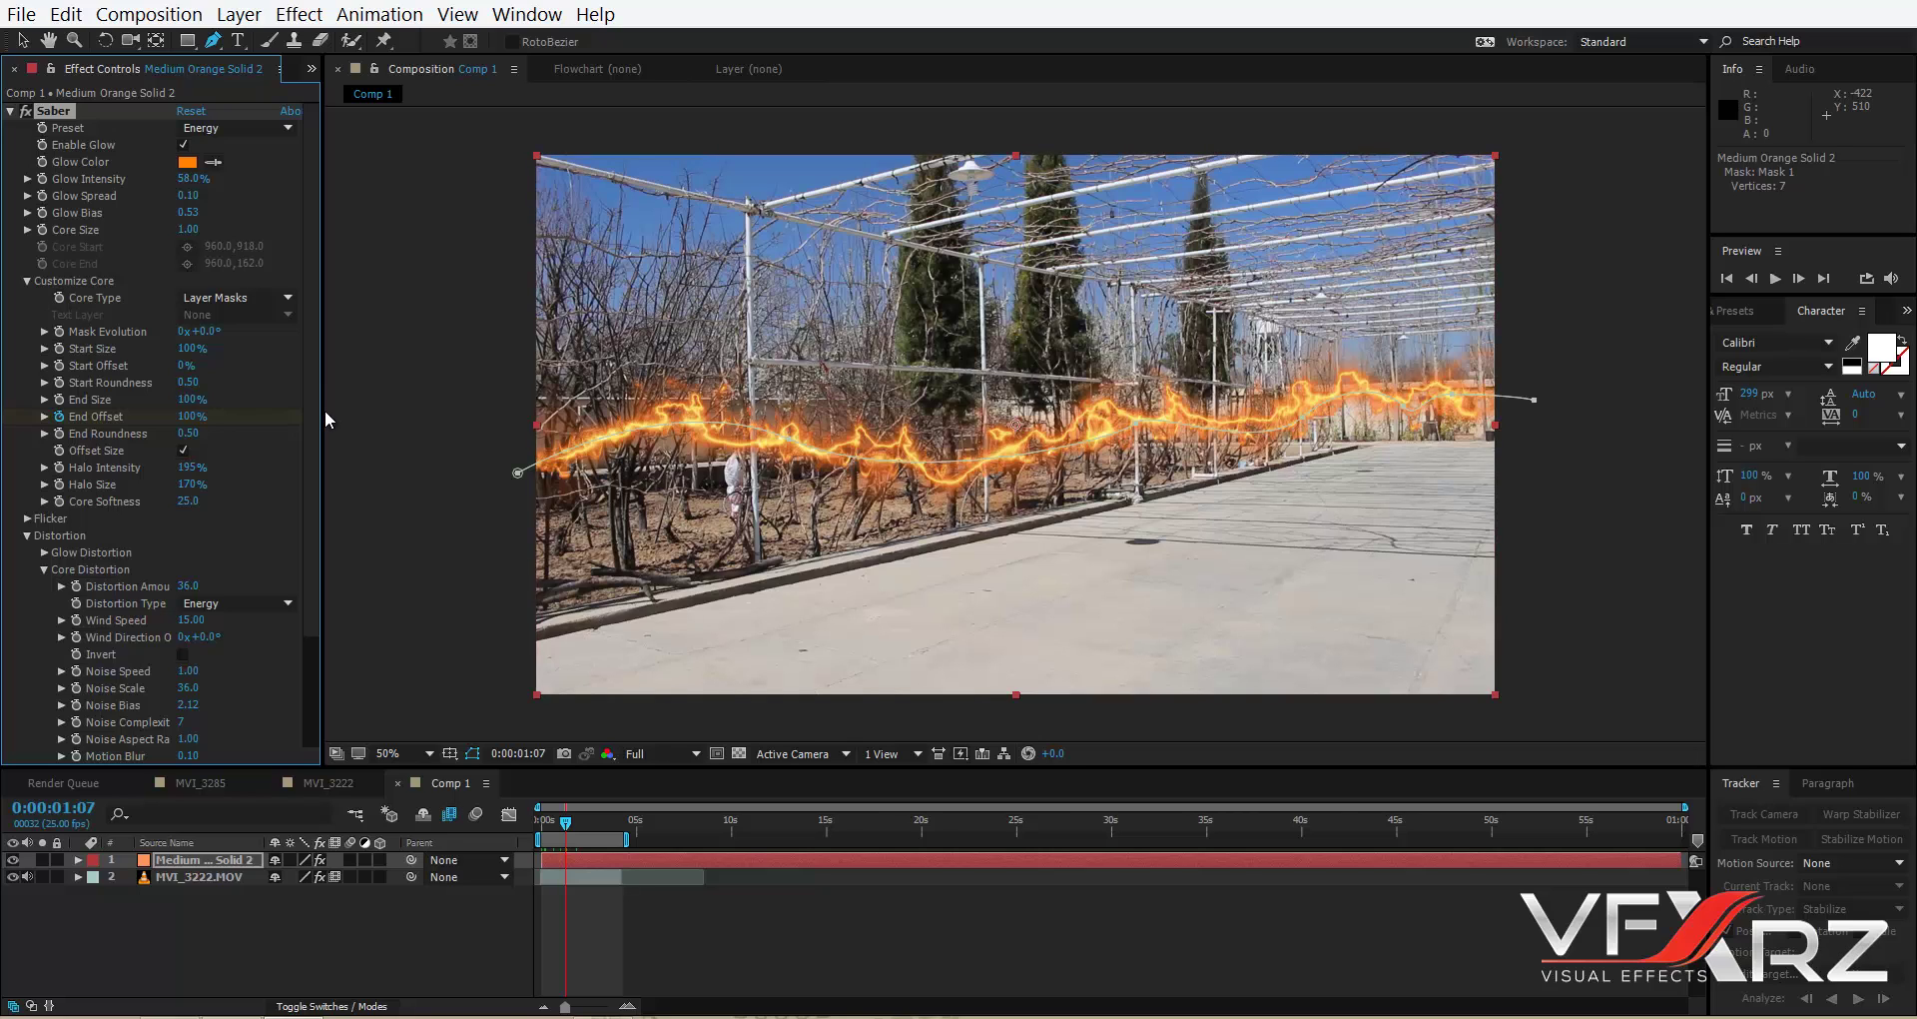
# Play the animation from the first frame to check how the energy trail follows the runner.
pyautogui.moveTo(548, 828); pyautogui.dragTo(530, 824)
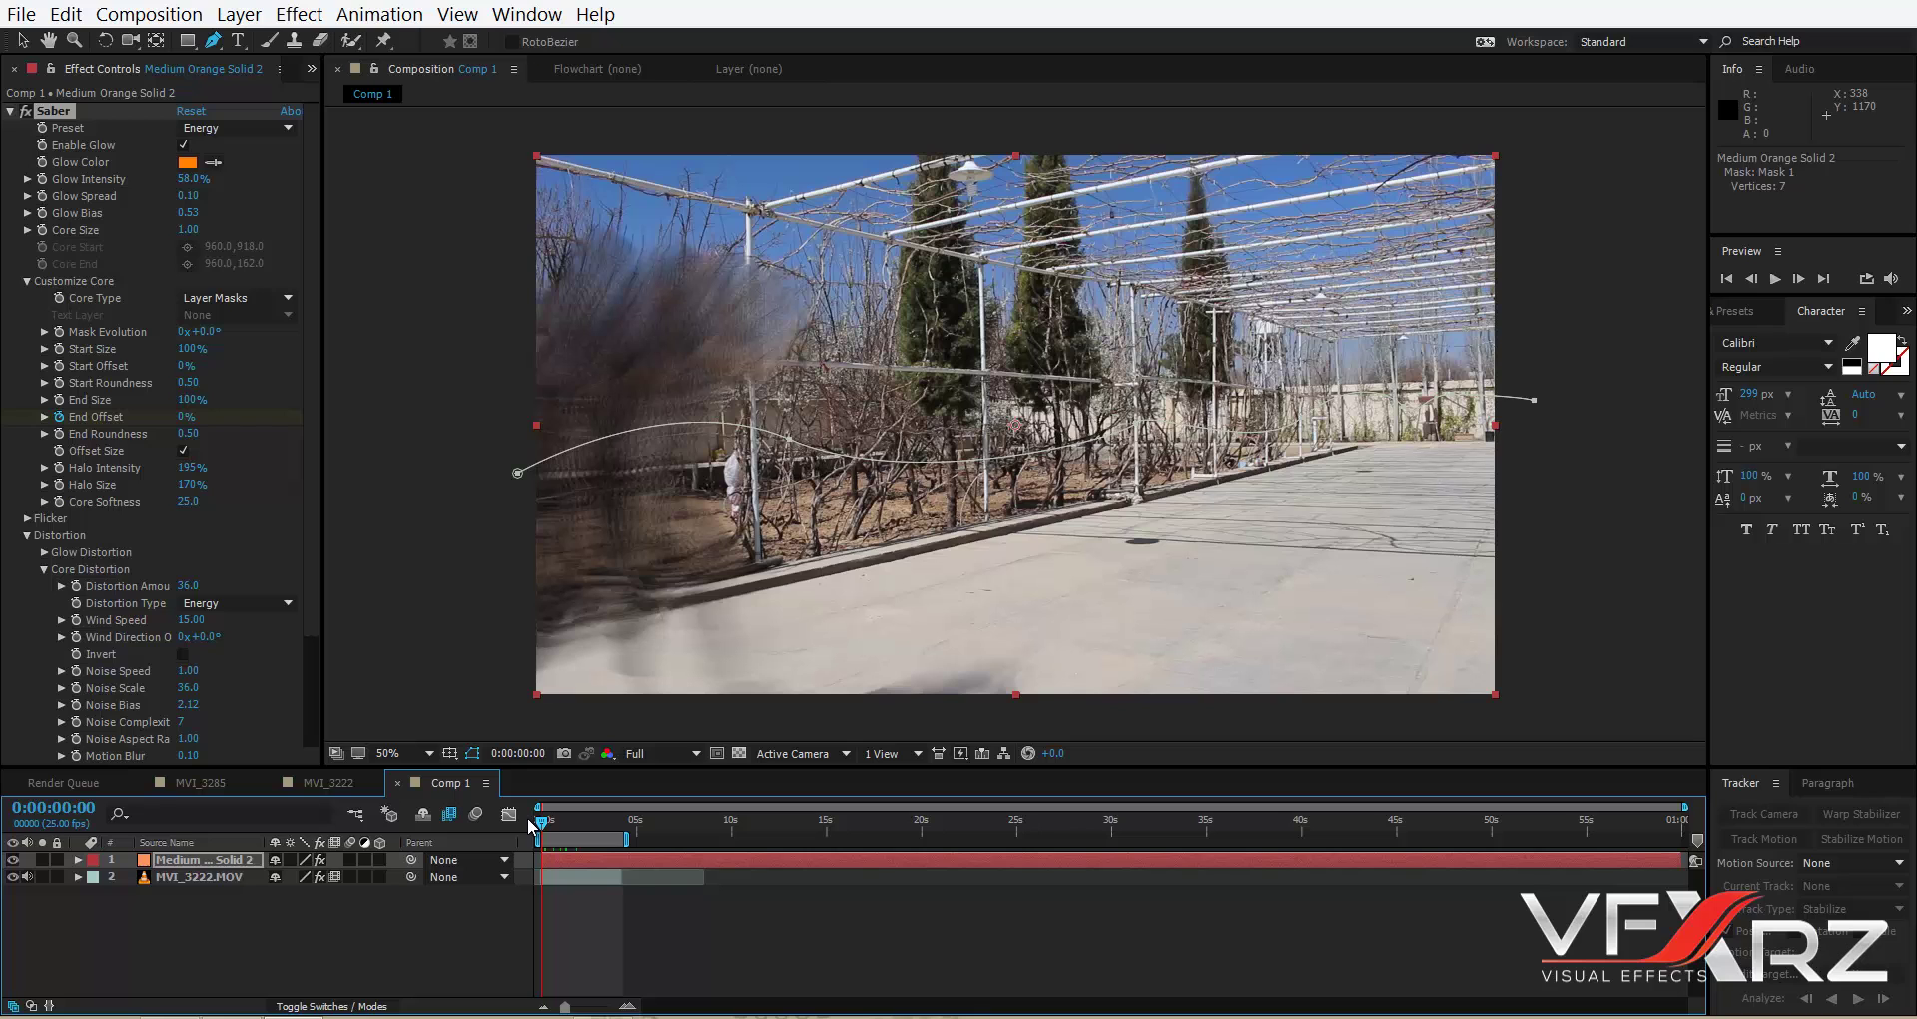
pyautogui.press('space')
pyautogui.press('space')
pyautogui.press('space')
pyautogui.click(540, 823)
pyautogui.press('space')
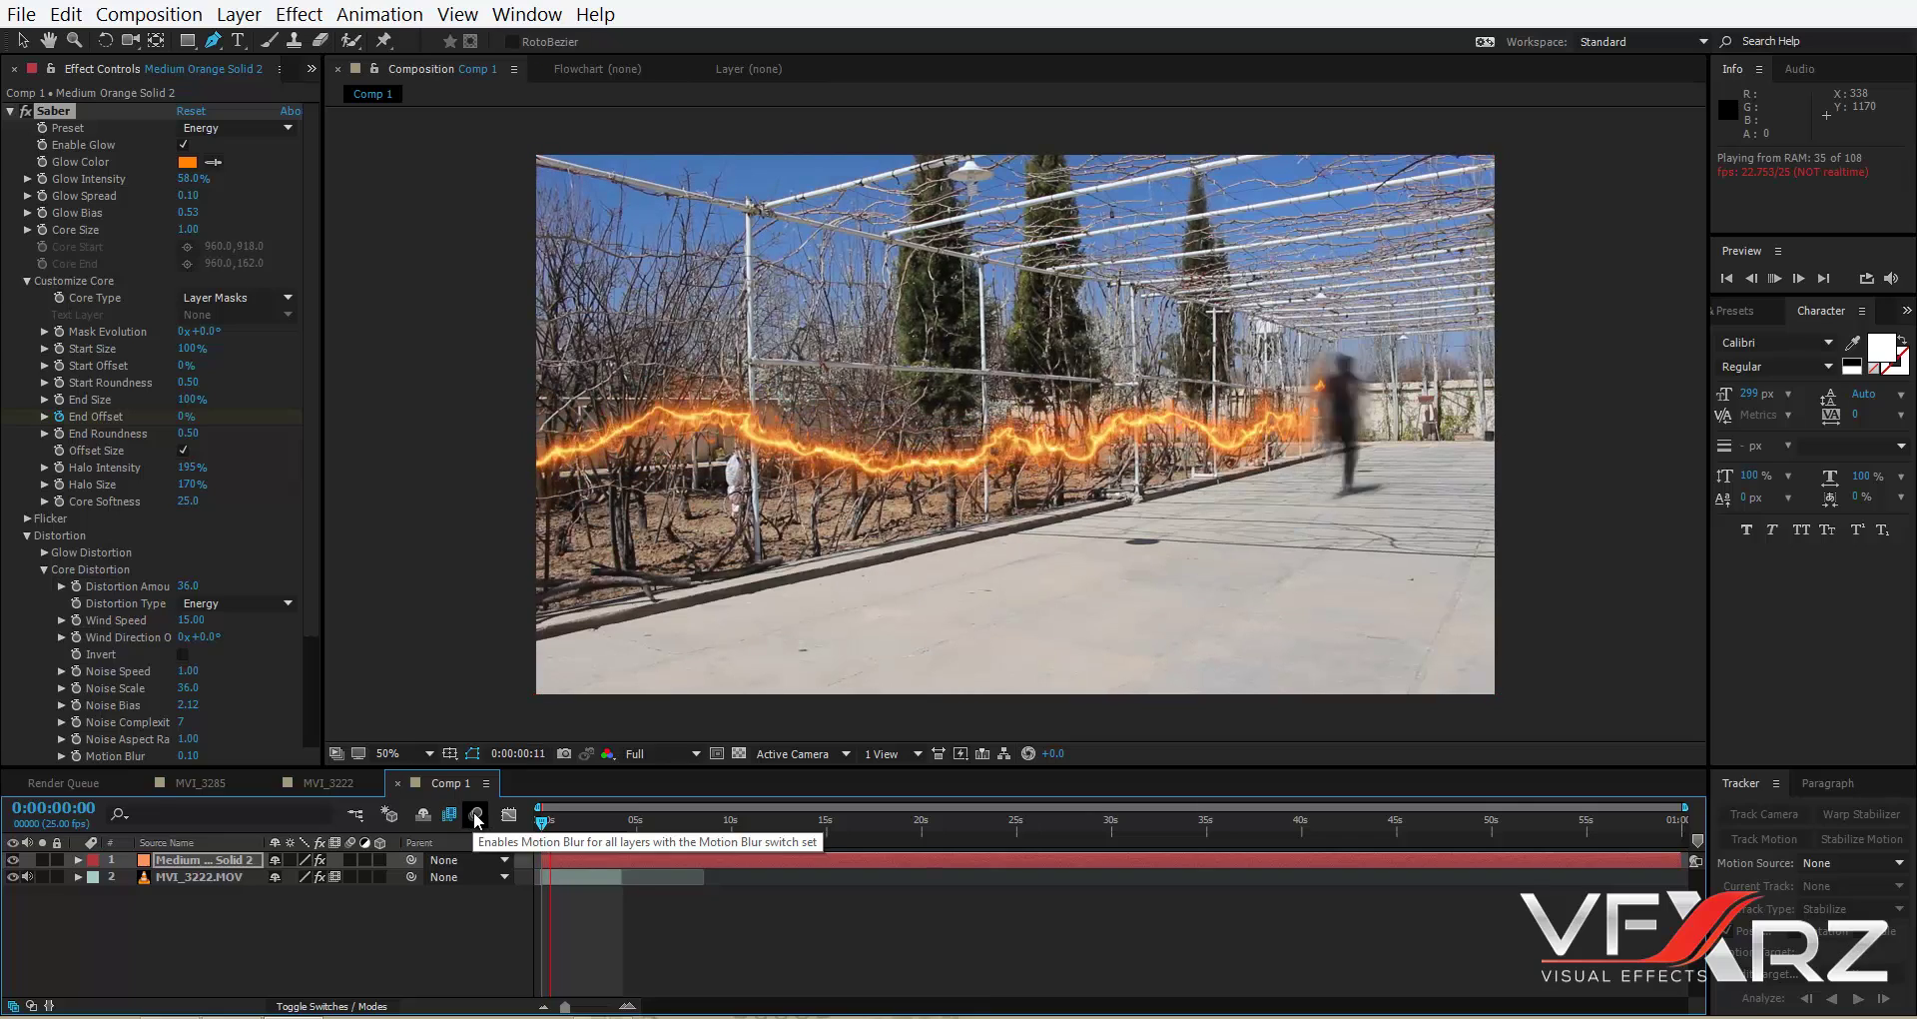
pyautogui.press('space')
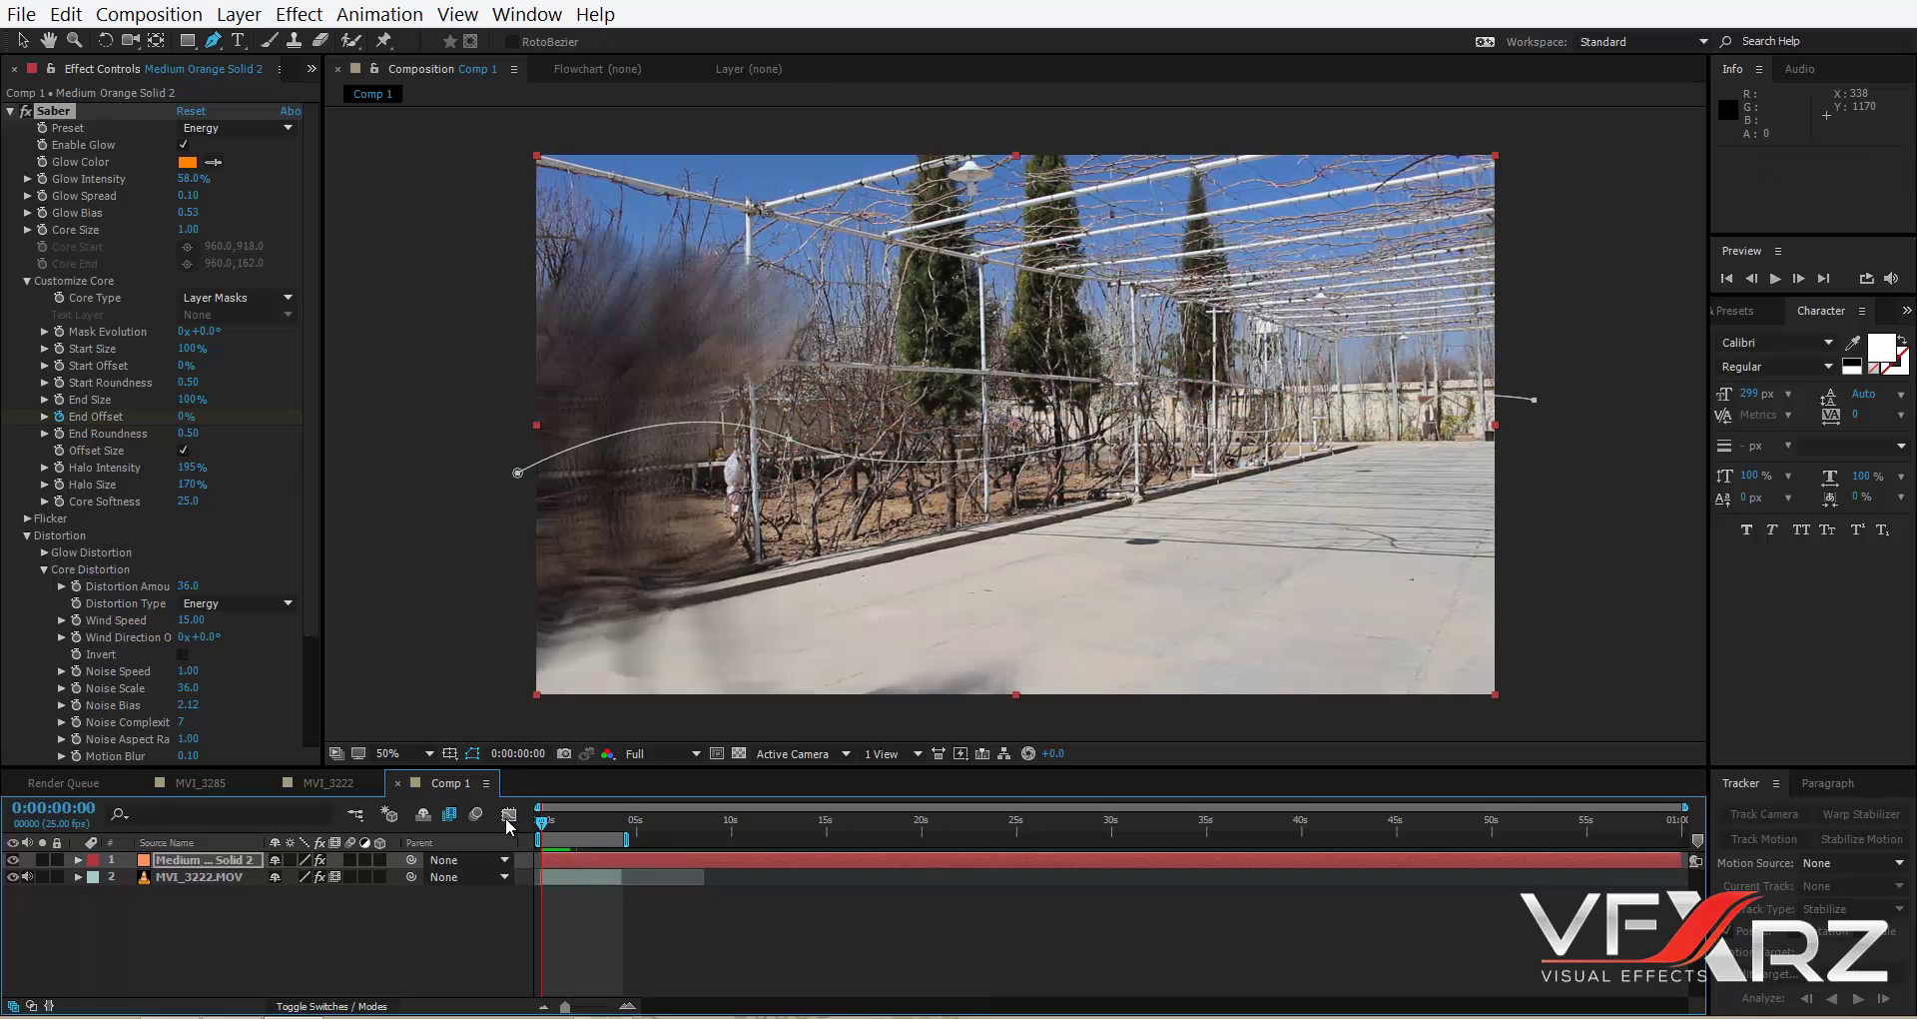
pyautogui.press('space')
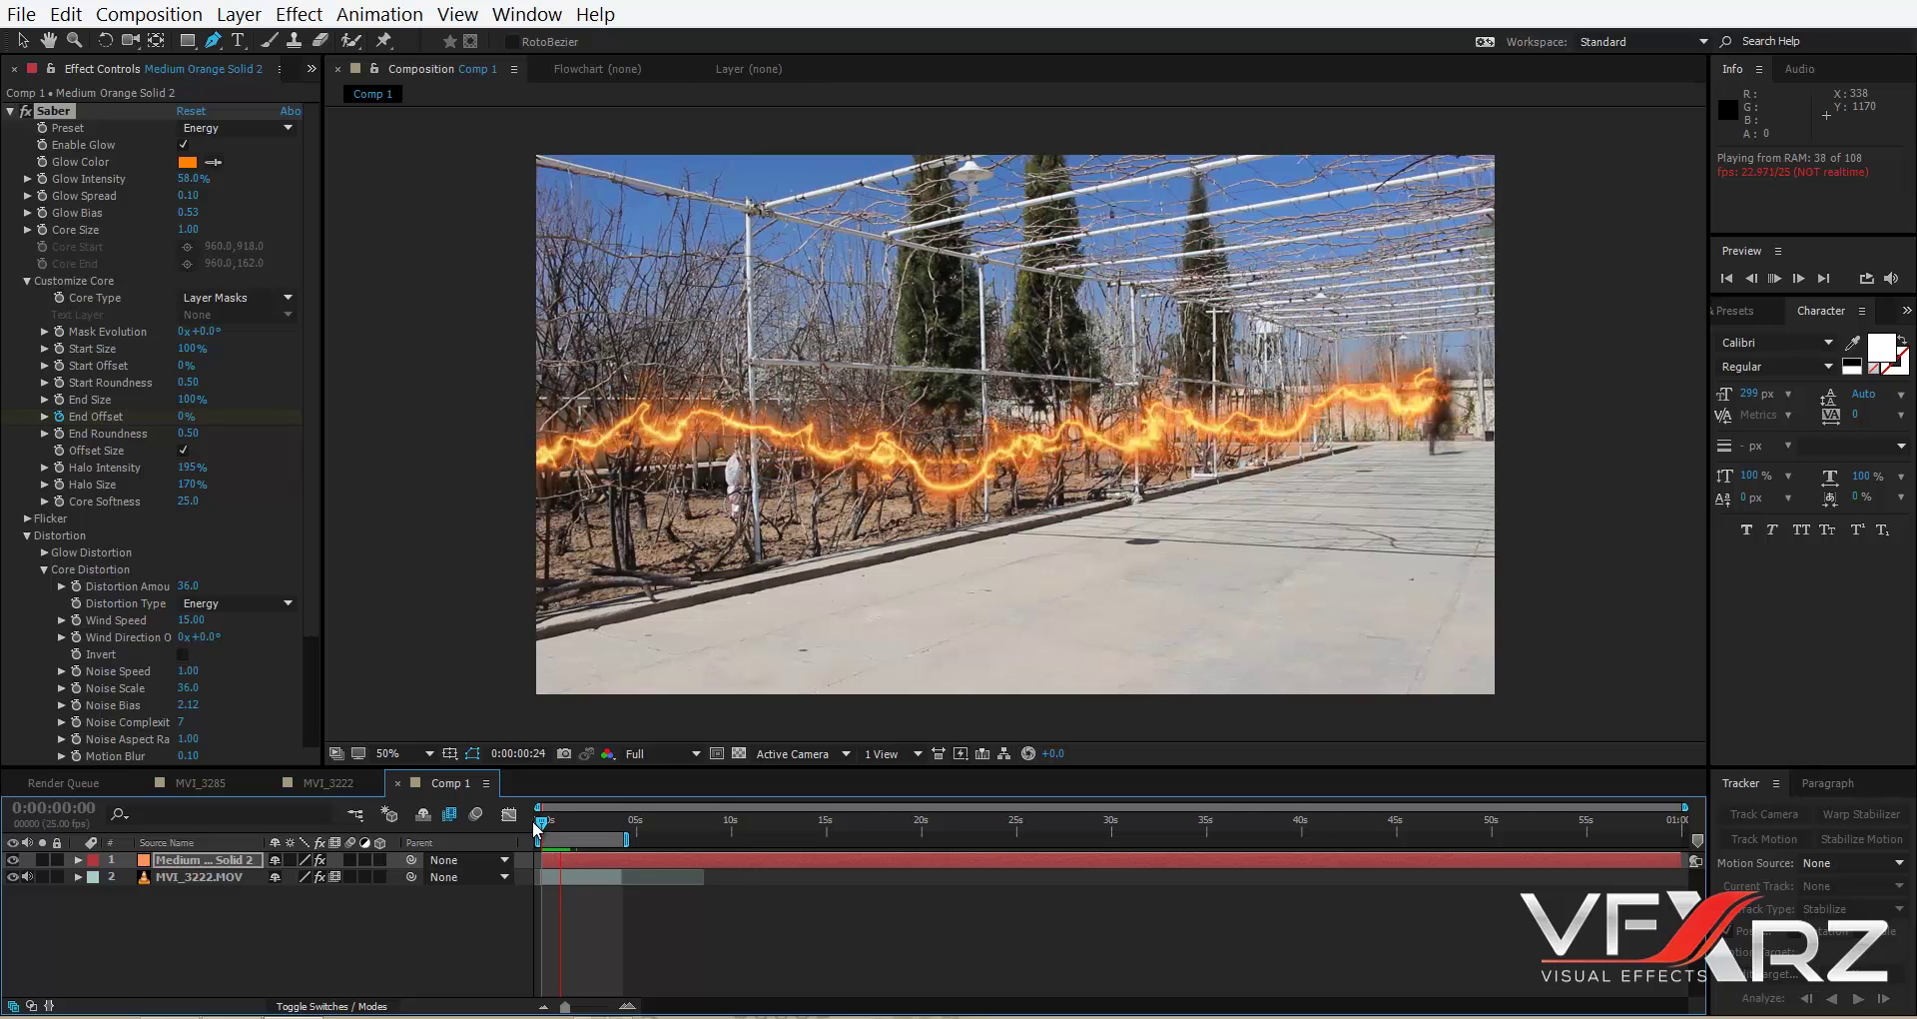
pyautogui.press('space')
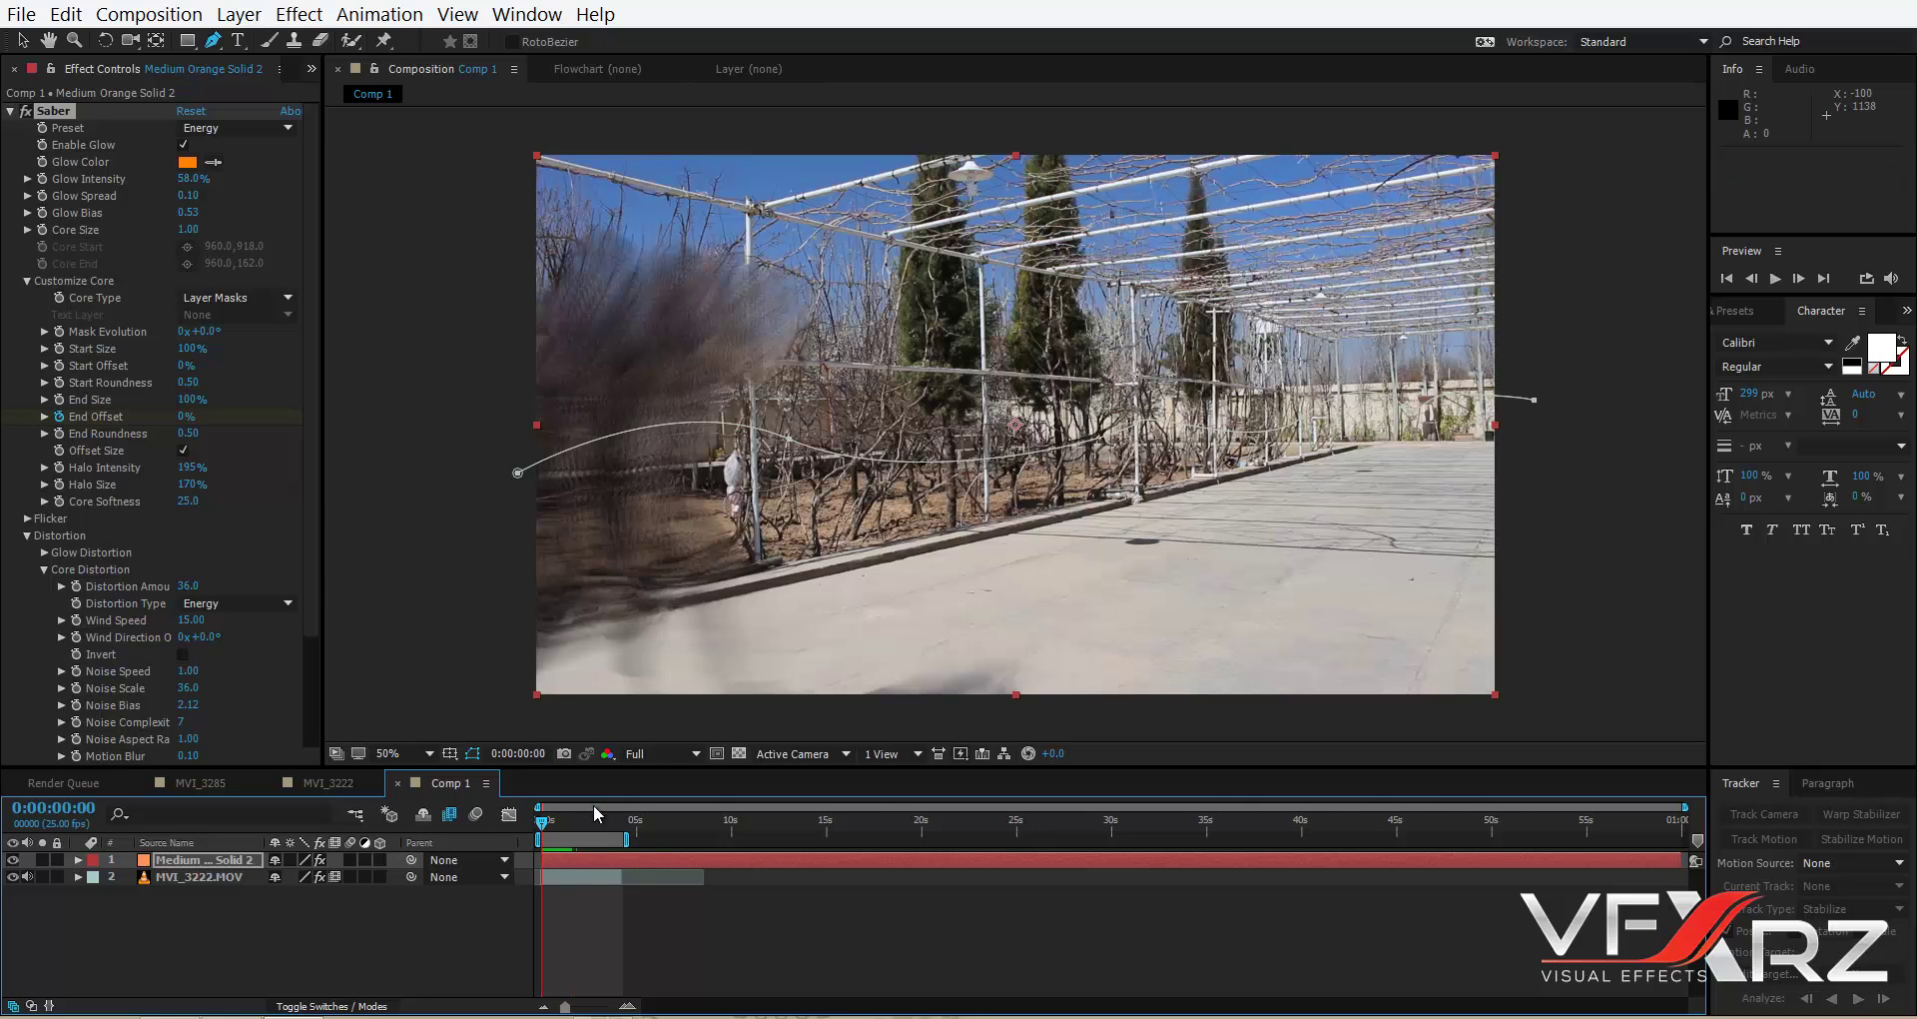
# At frame 0:00:00:08, set the End Offset to 71% and keyframe the Start Offset at 0%.
pyautogui.click(542, 825)
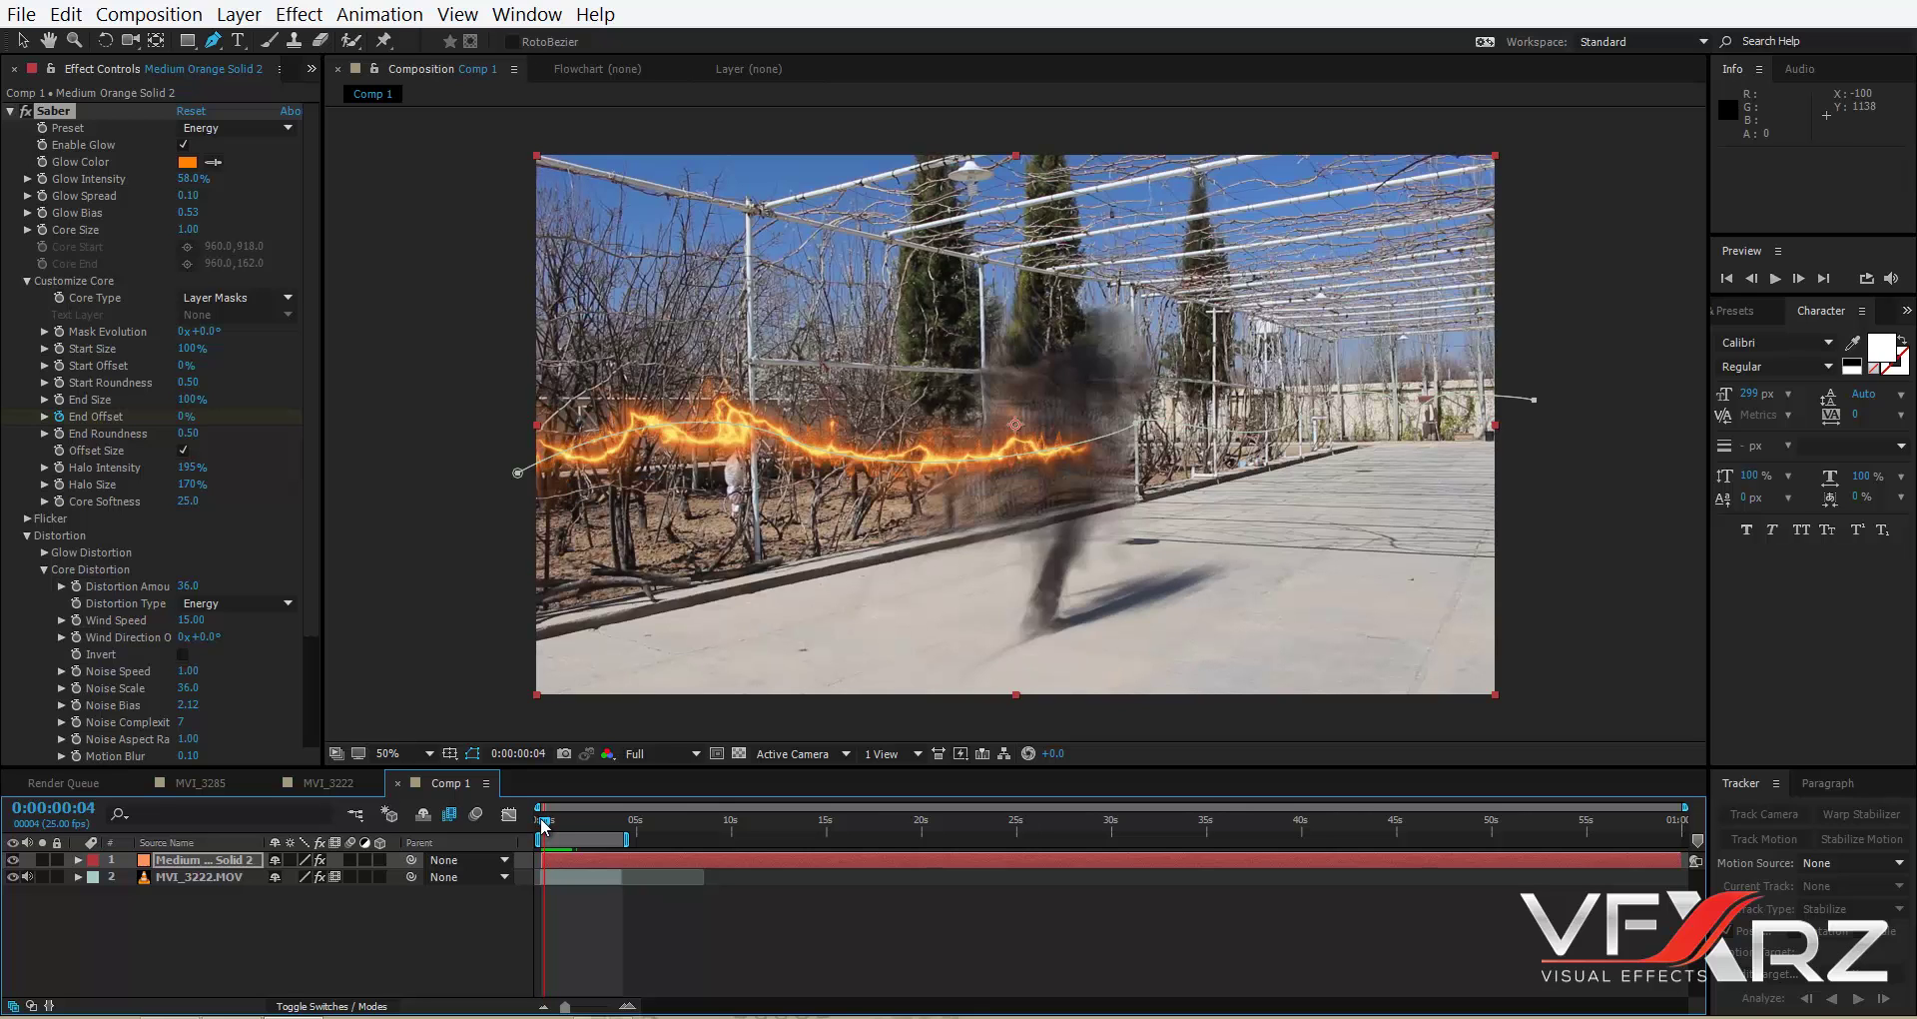
pyautogui.moveTo(544, 825); pyautogui.dragTo(547, 829)
pyautogui.moveTo(185, 415); pyautogui.dragTo(257, 415)
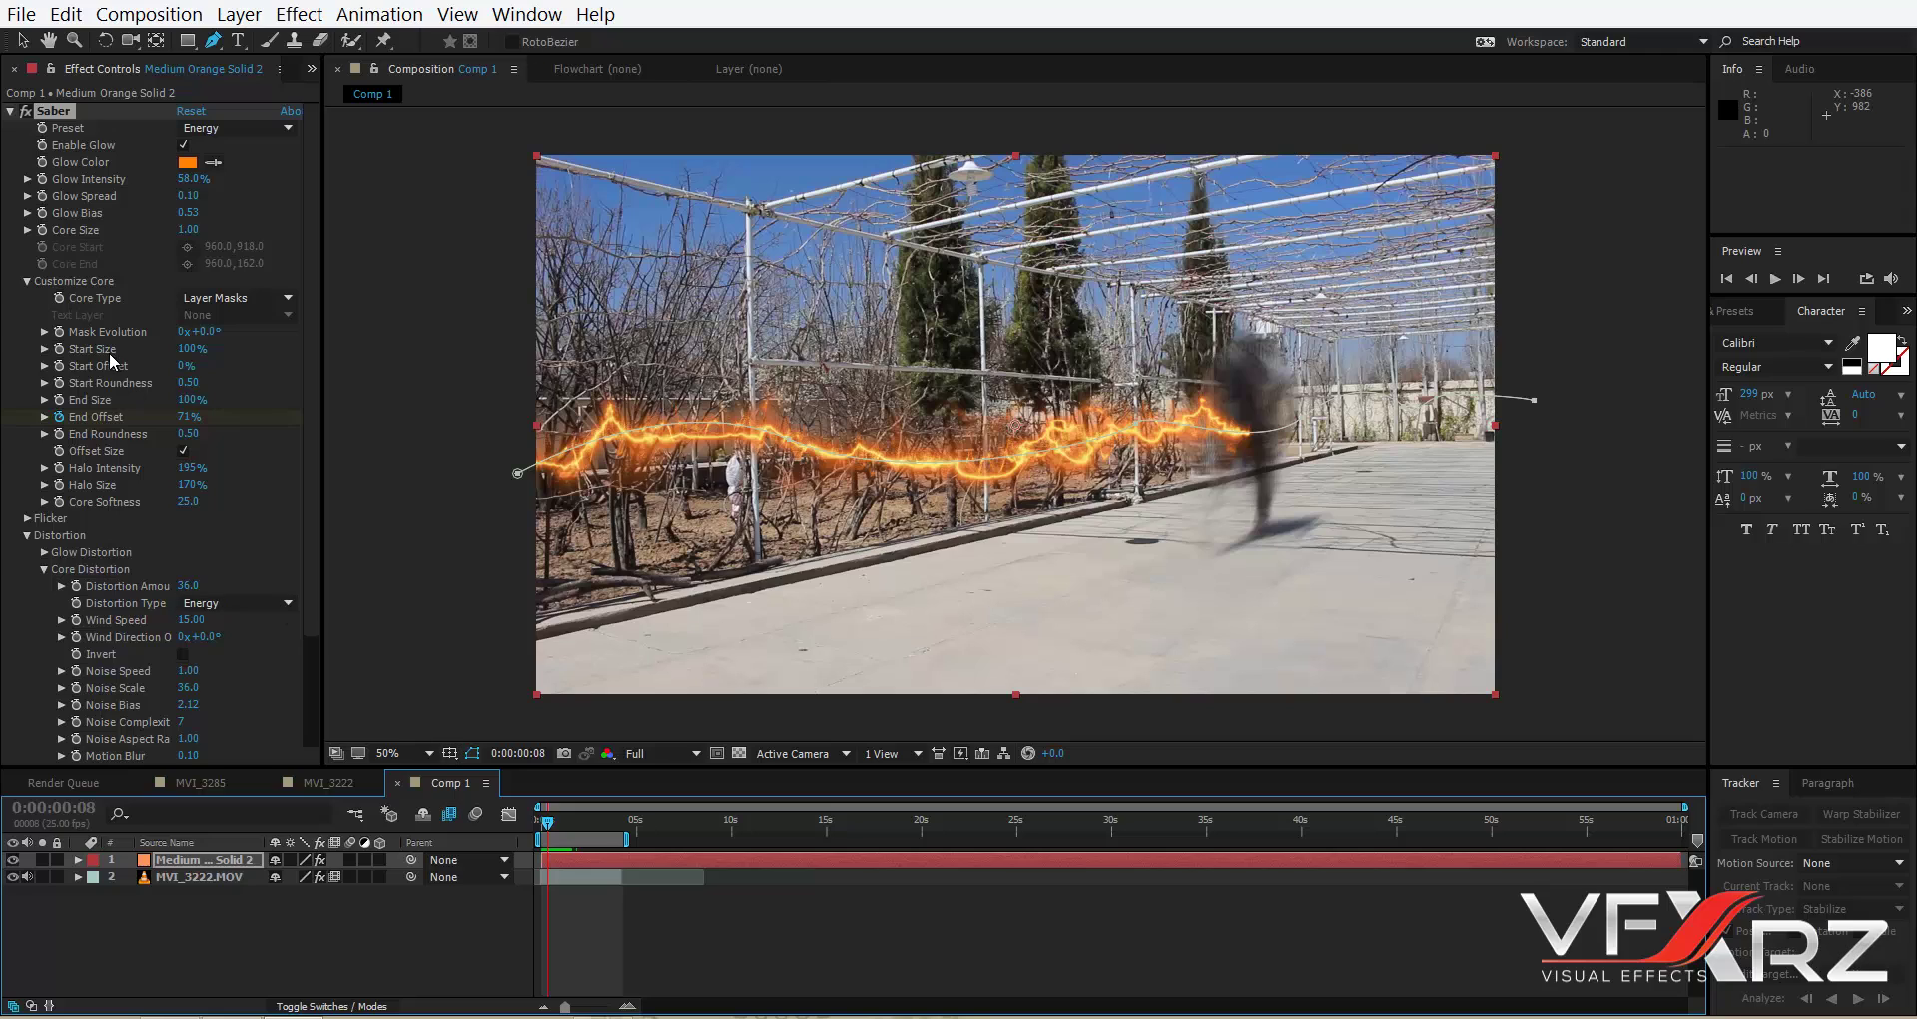
pyautogui.click(60, 368)
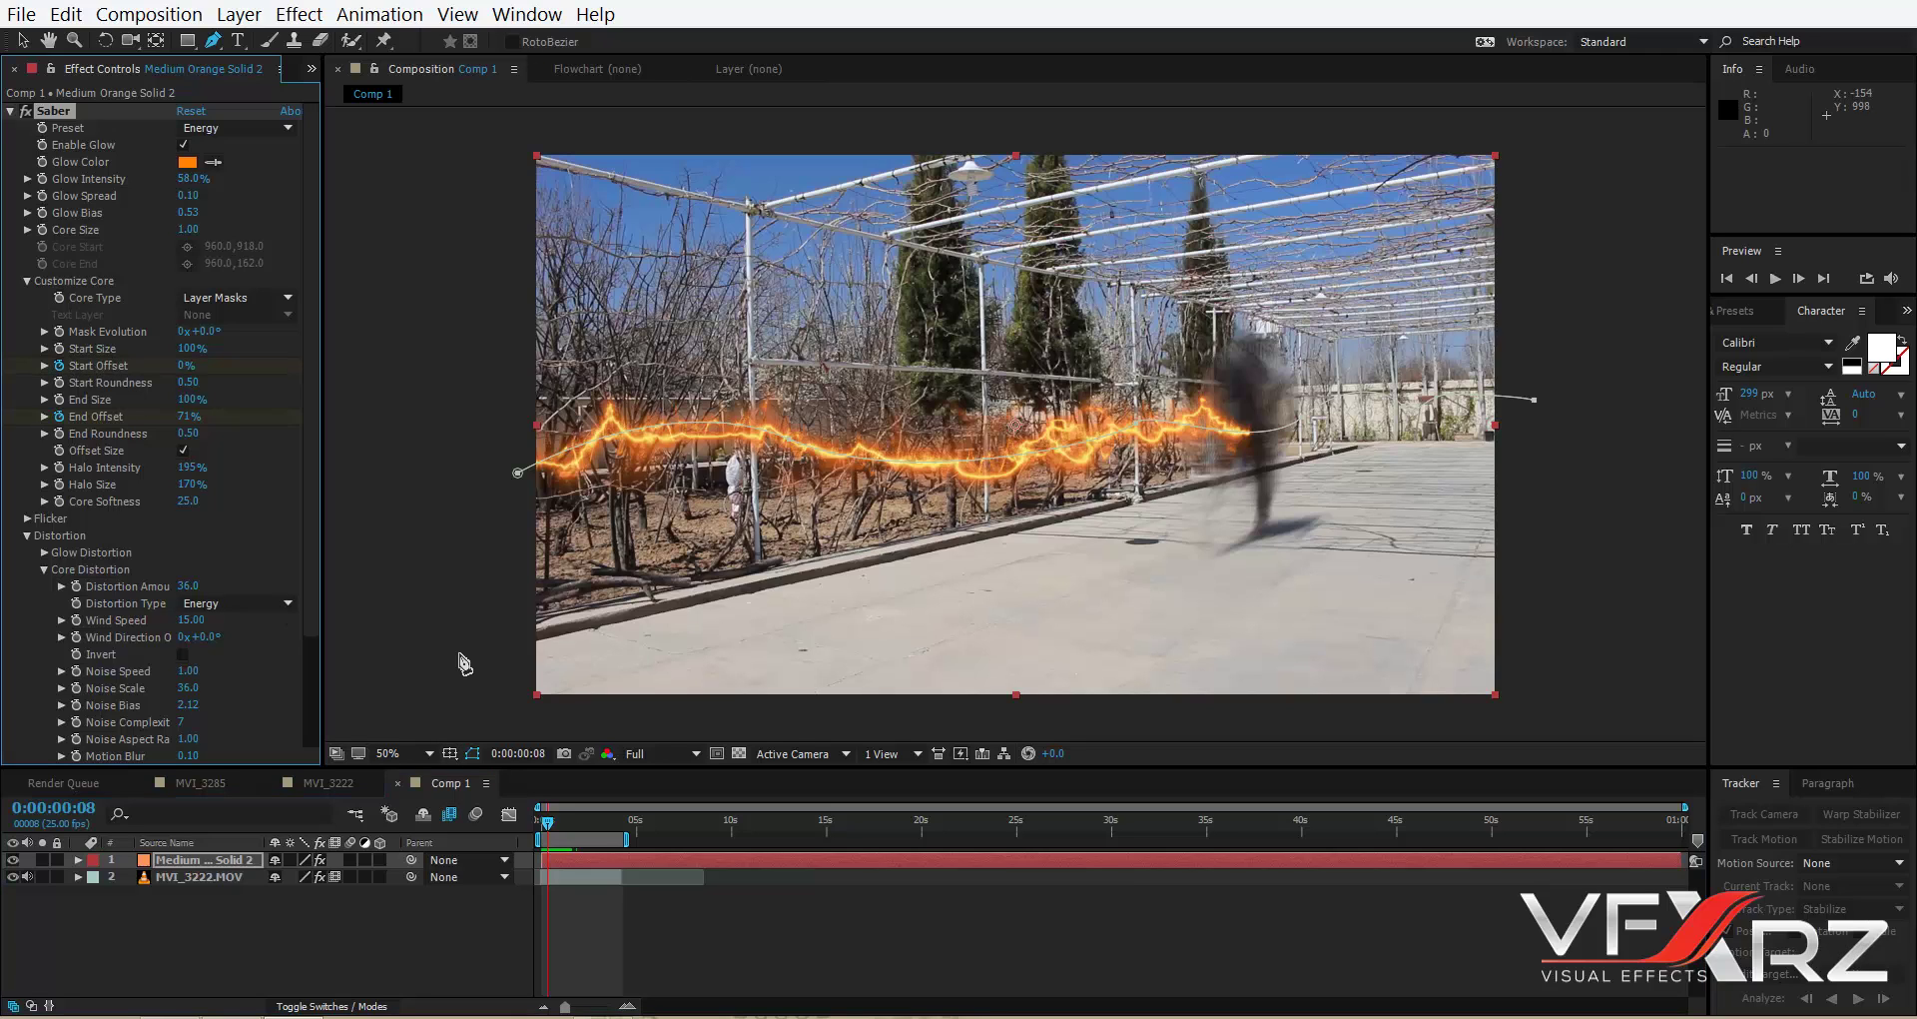
# At frame 0:00:00:09, set the Start Offset to 37% to shorten the tail of the energy trail.
pyautogui.click(552, 823)
pyautogui.press('pagedown')
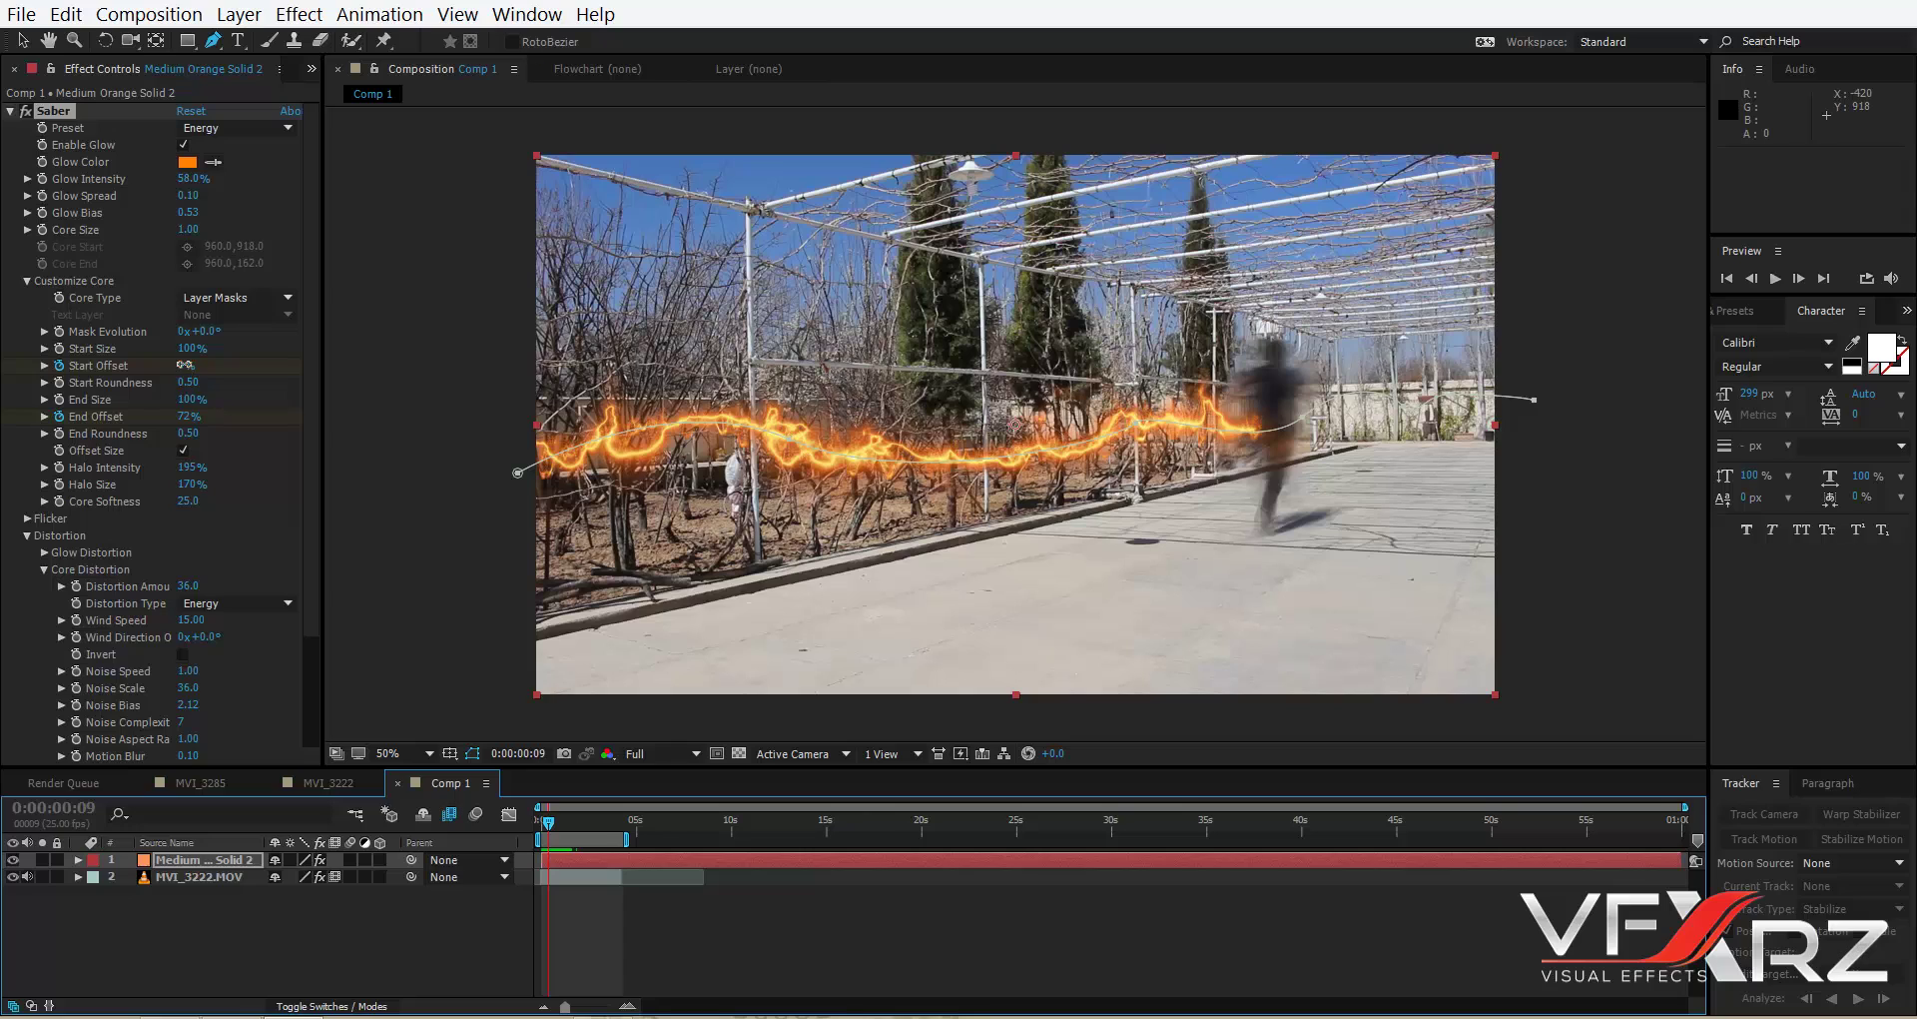
pyautogui.moveTo(186, 365); pyautogui.dragTo(220, 364)
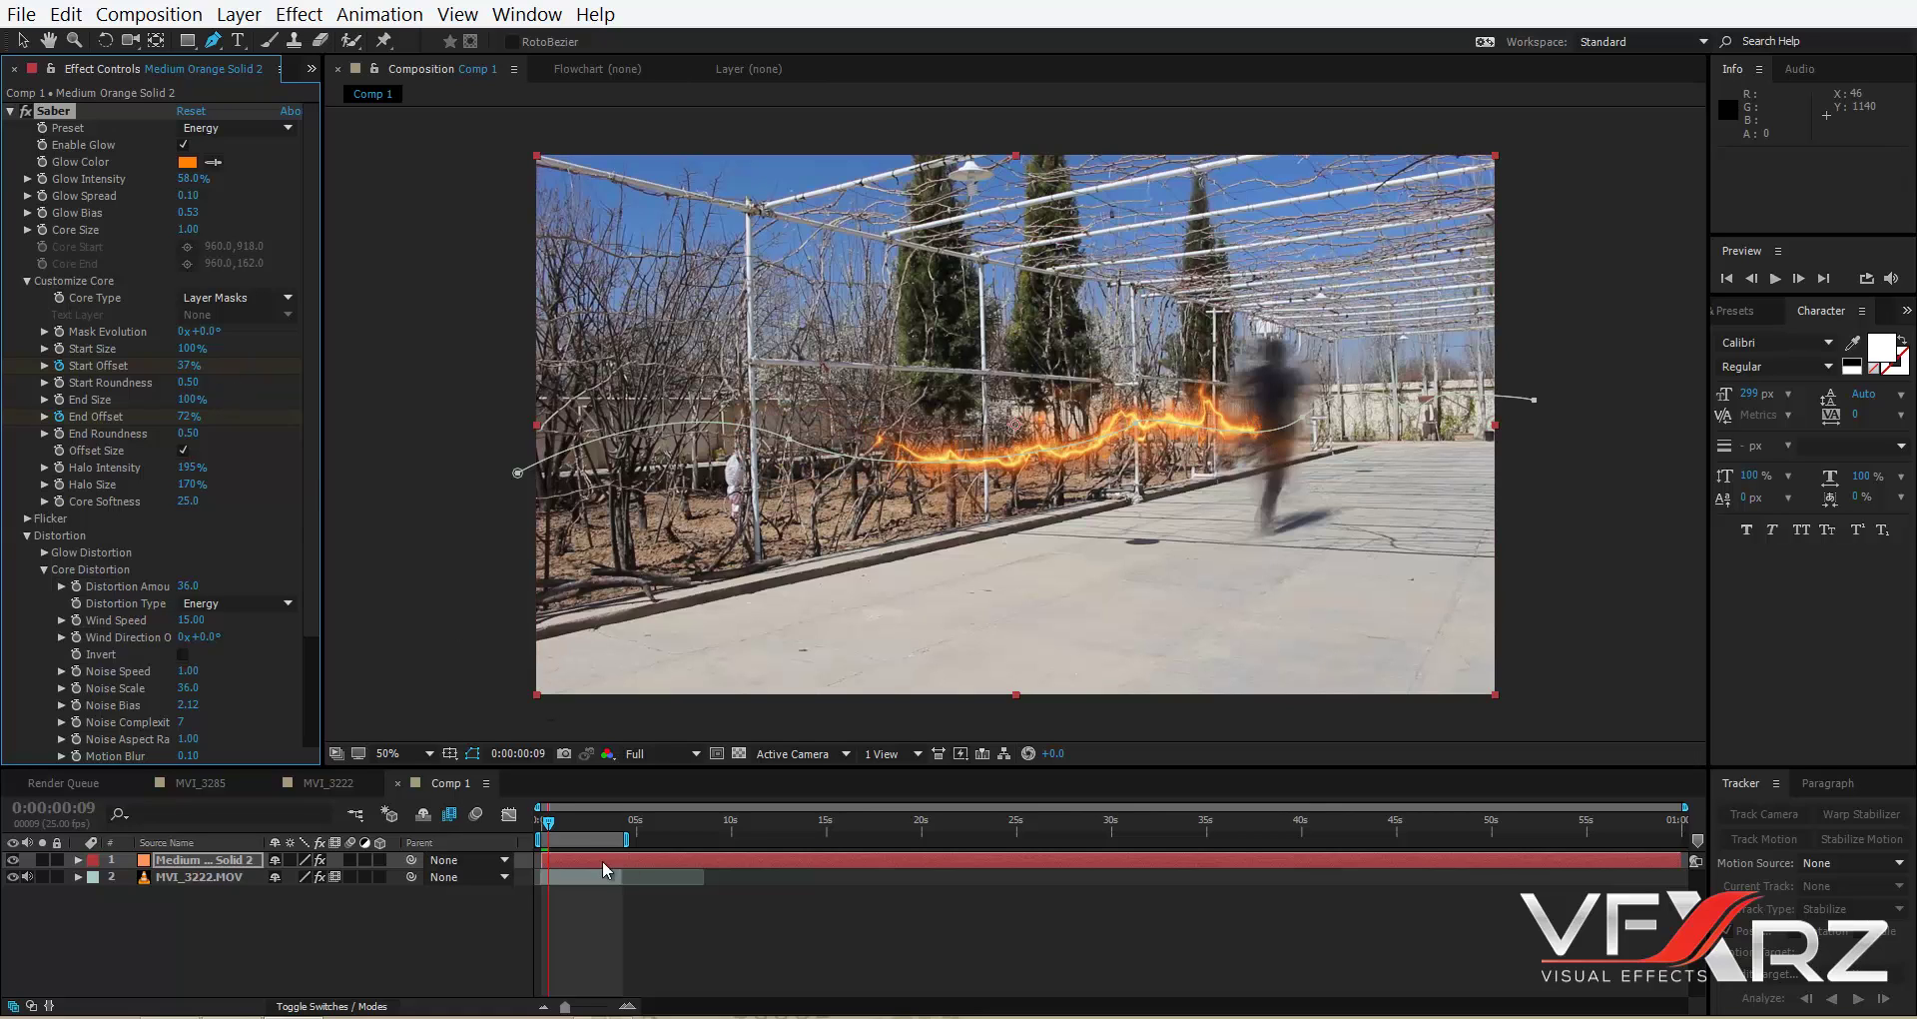
# At frame 0:00:00:20, set the End Offset to 86% and the Start Offset to 47%.
pyautogui.click(557, 819)
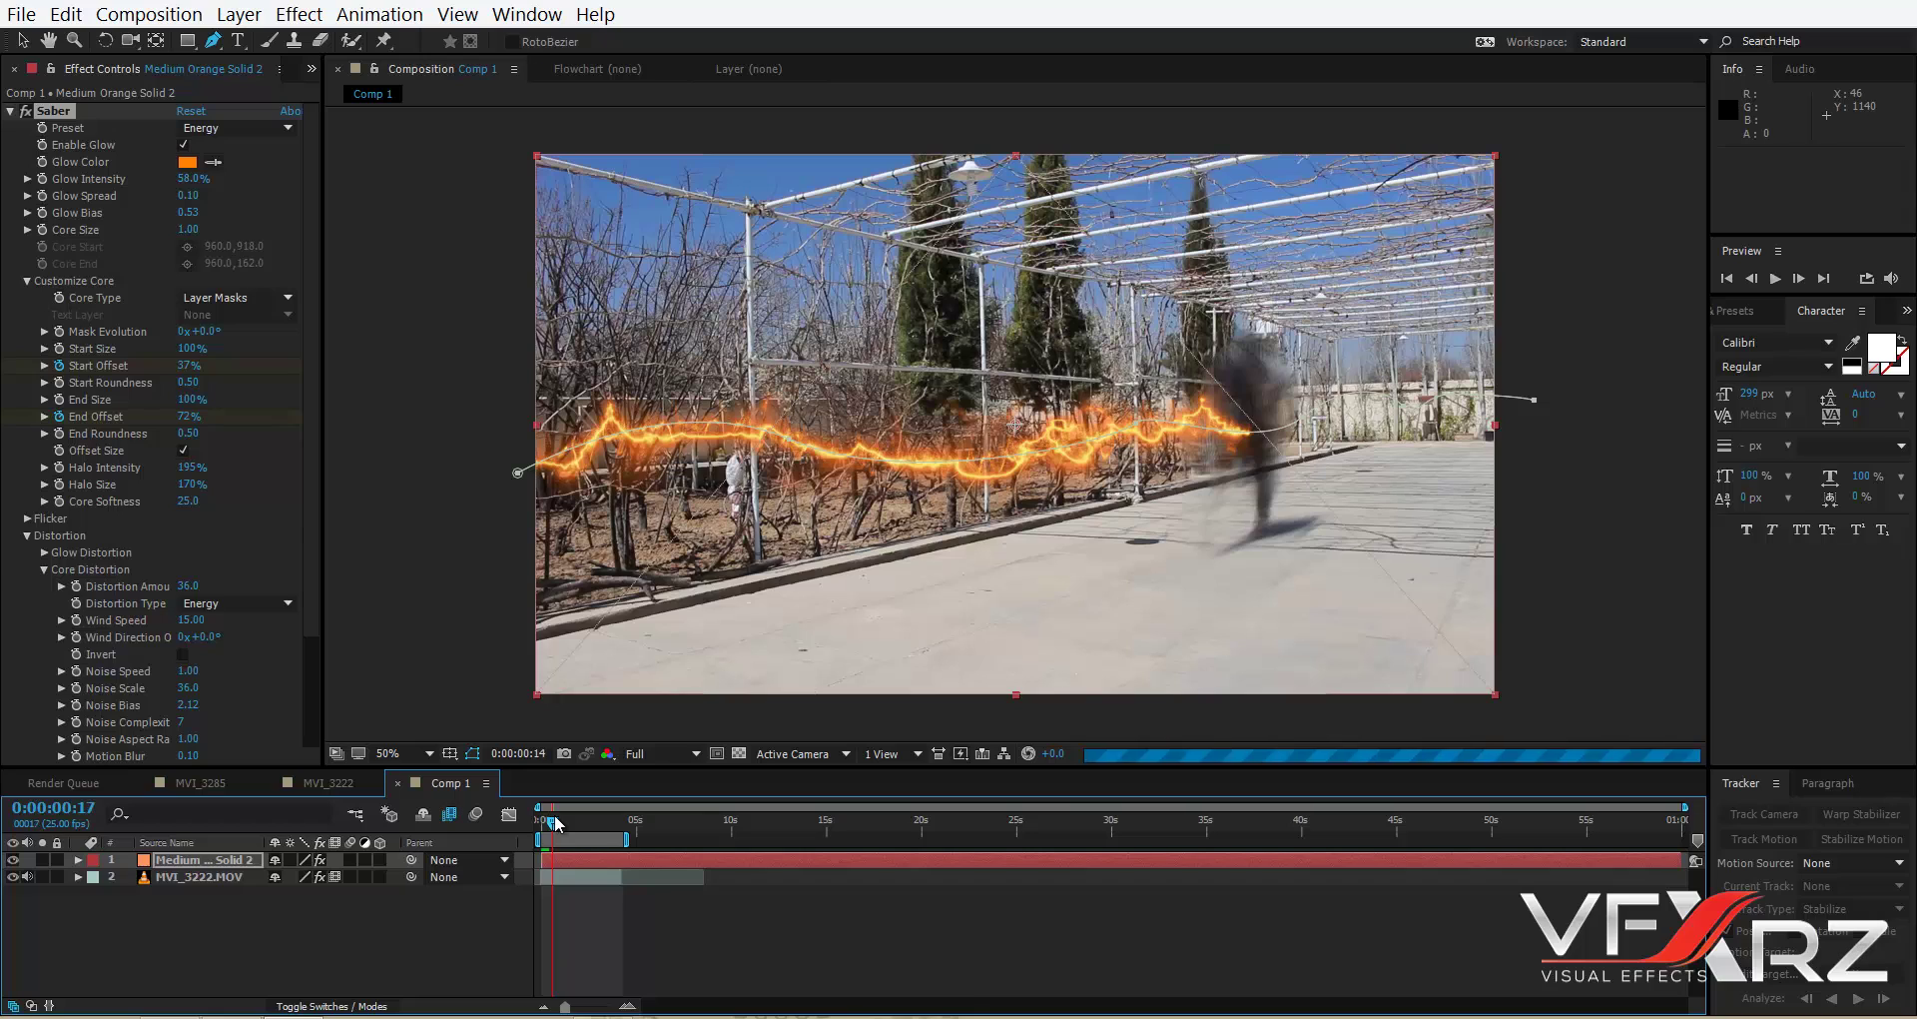
pyautogui.moveTo(558, 821); pyautogui.dragTo(560, 821)
pyautogui.moveTo(190, 415); pyautogui.dragTo(213, 451)
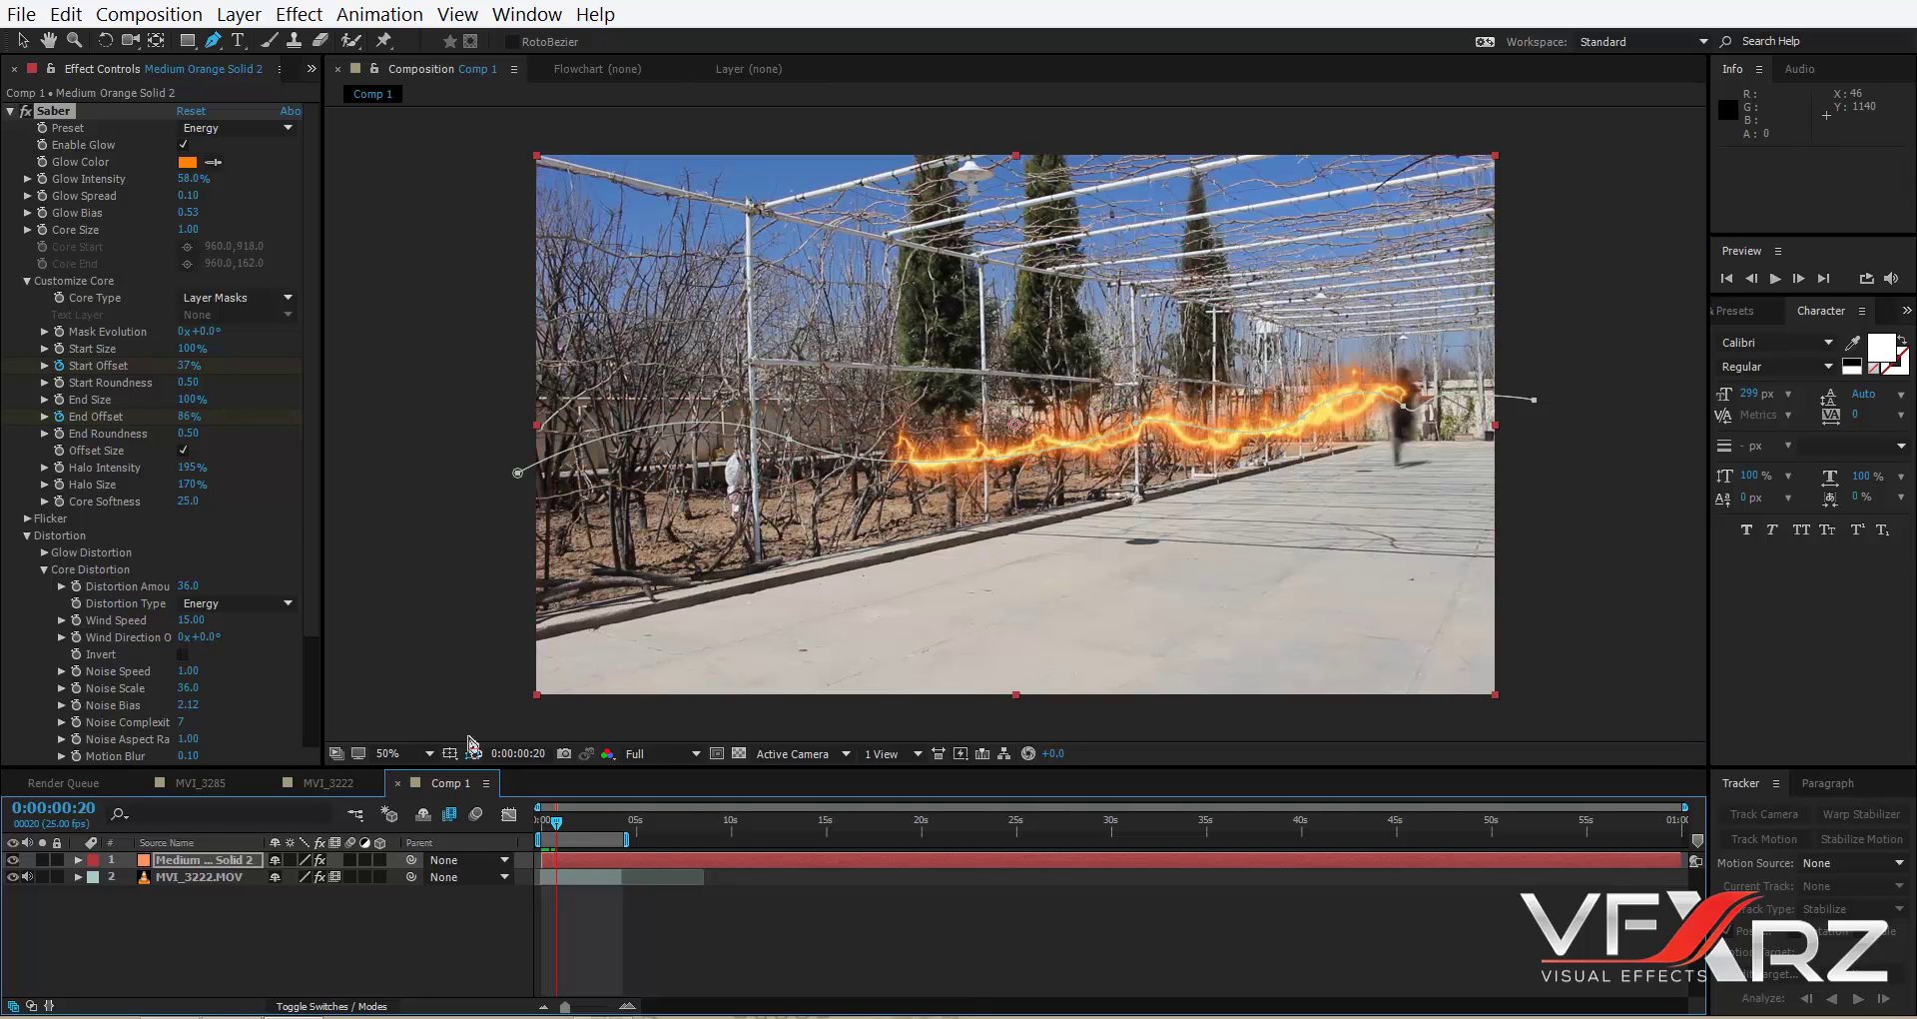
pyautogui.moveTo(190, 374)
pyautogui.mouseDown()
pyautogui.moveTo(242, 370)
pyautogui.moveTo(215, 382)
pyautogui.mouseUp()
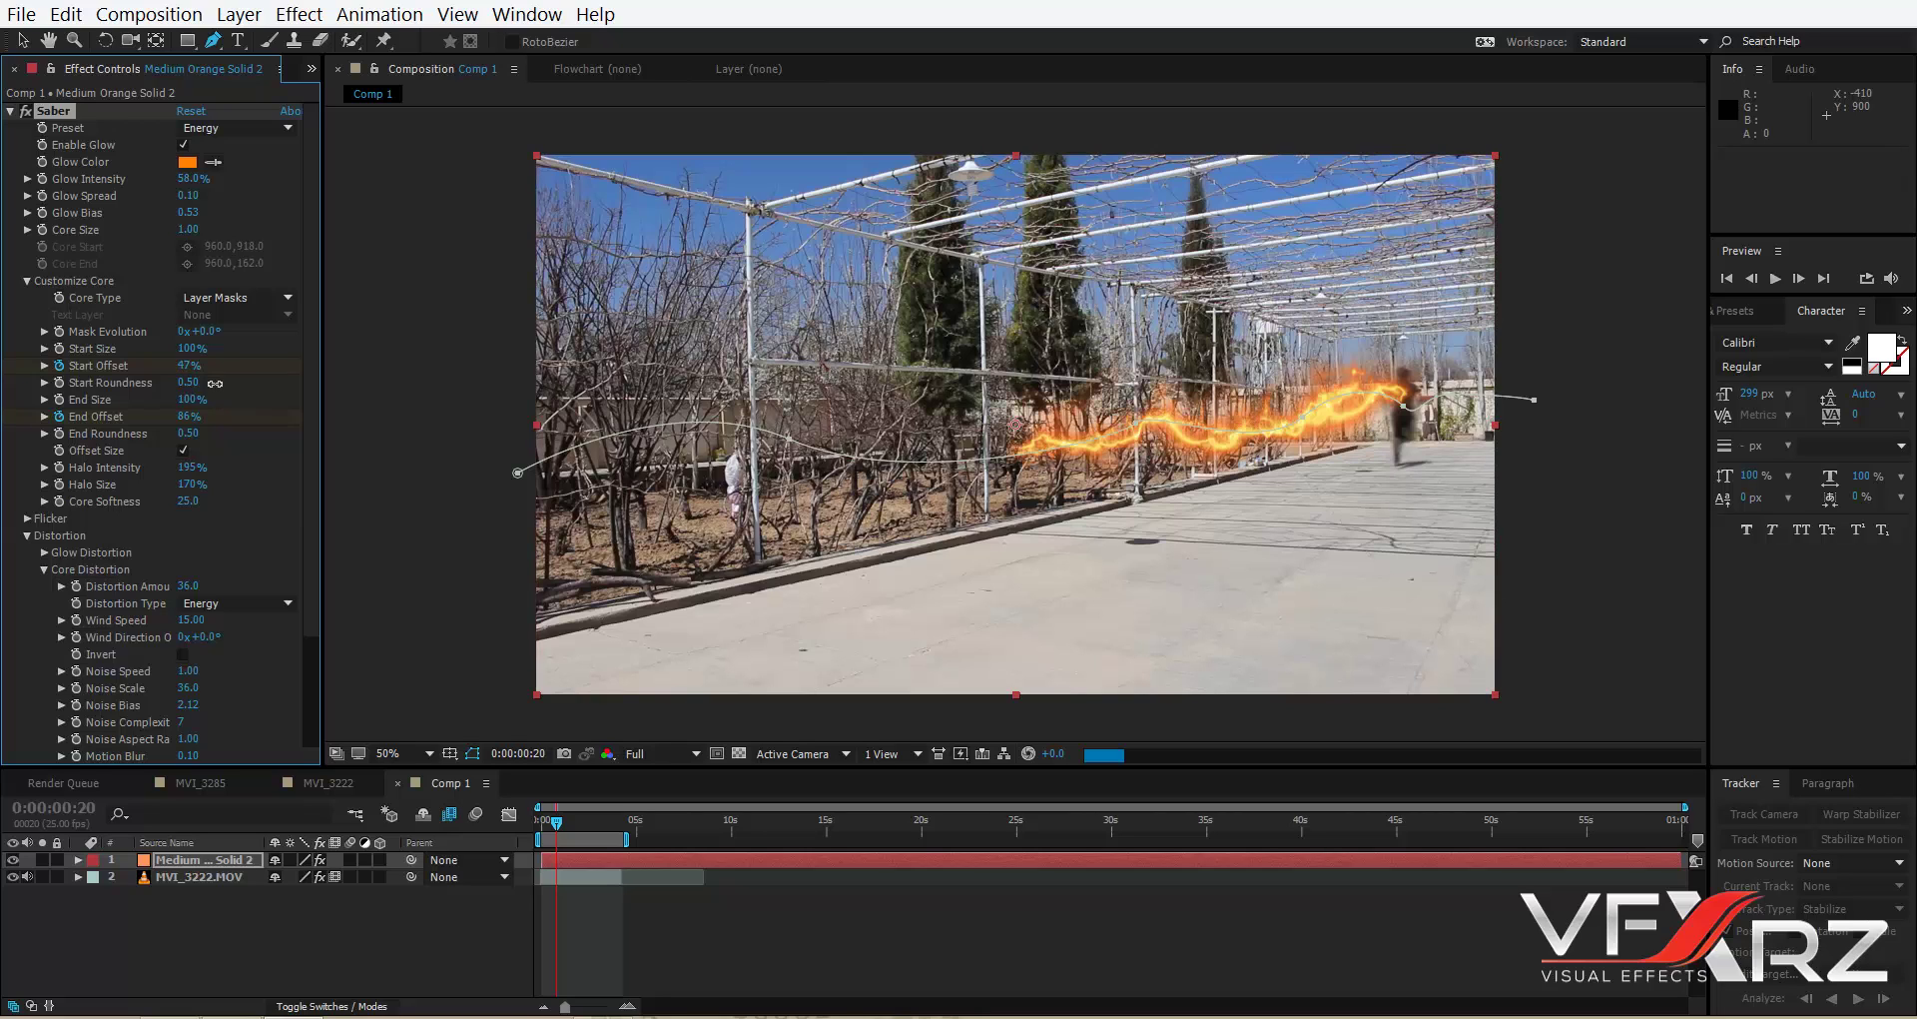
# At frame 0:00:01:07, set the Start Offset to 100% and return to the first frame.
pyautogui.moveTo(557, 822); pyautogui.dragTo(567, 823)
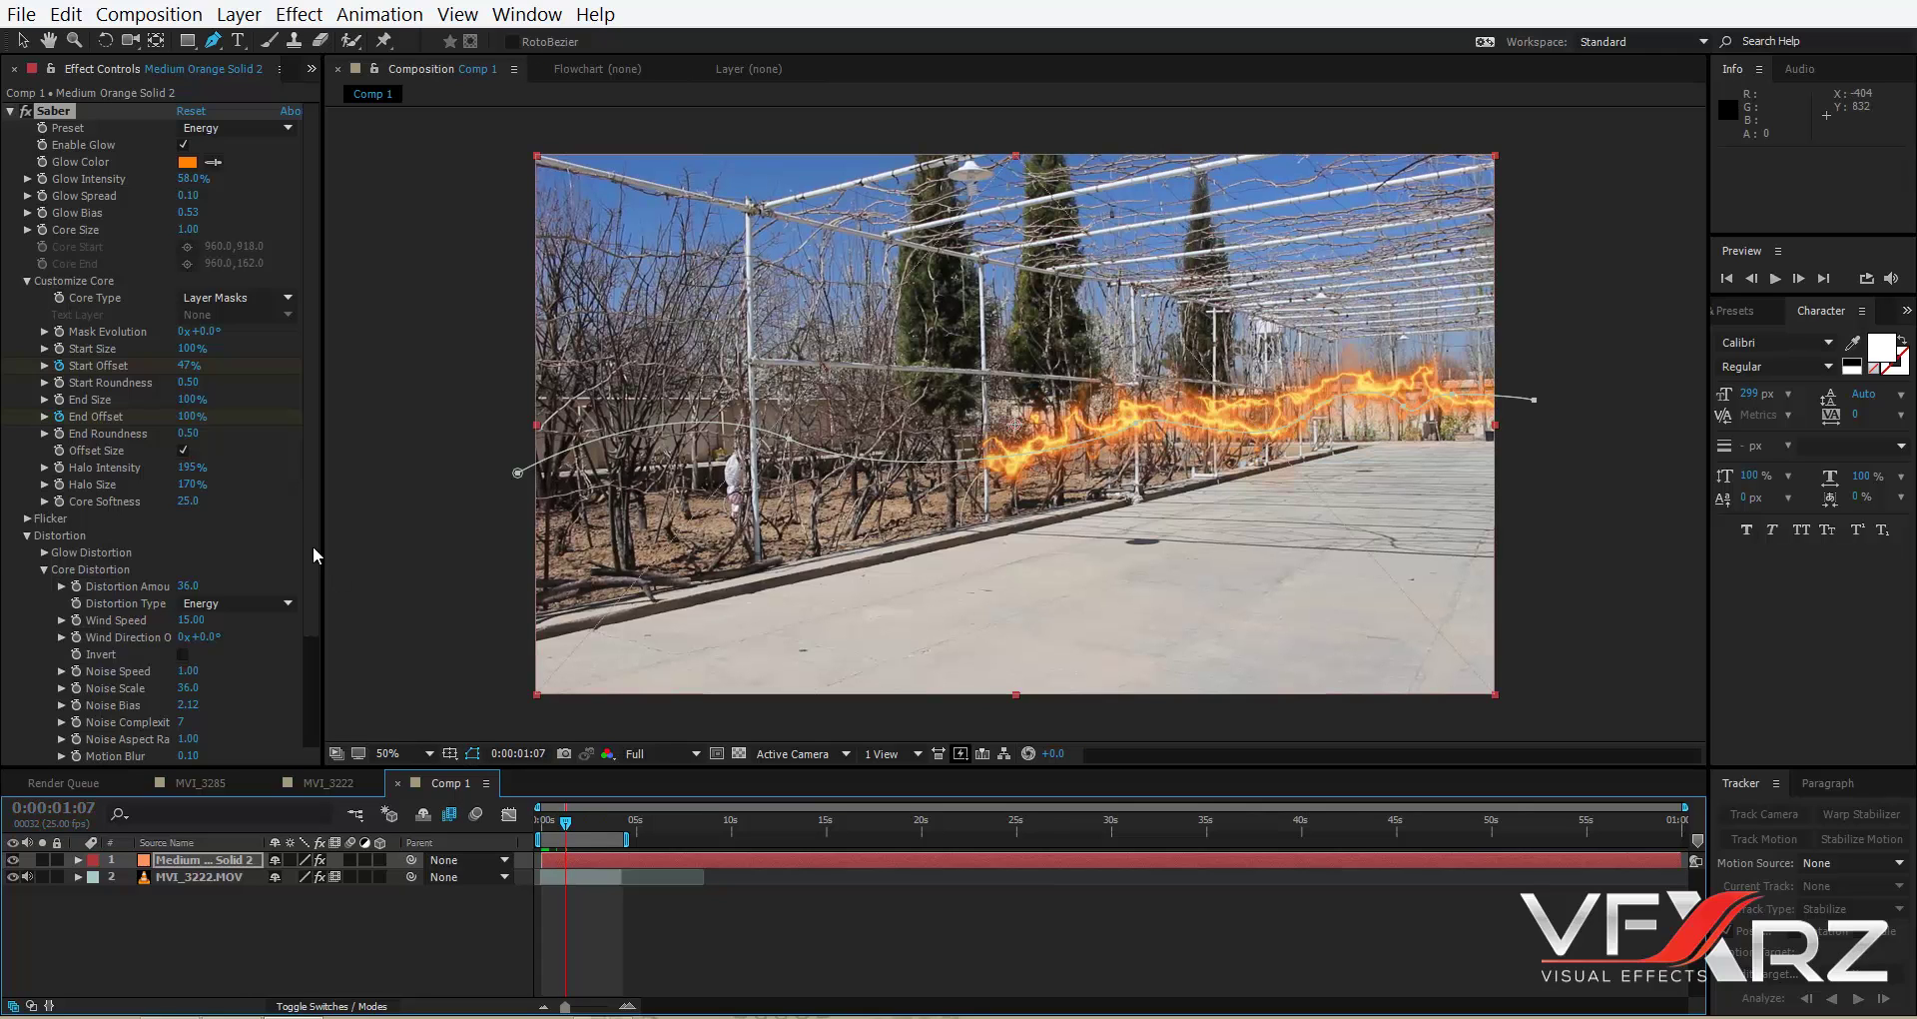
pyautogui.moveTo(189, 366); pyautogui.dragTo(660, 479)
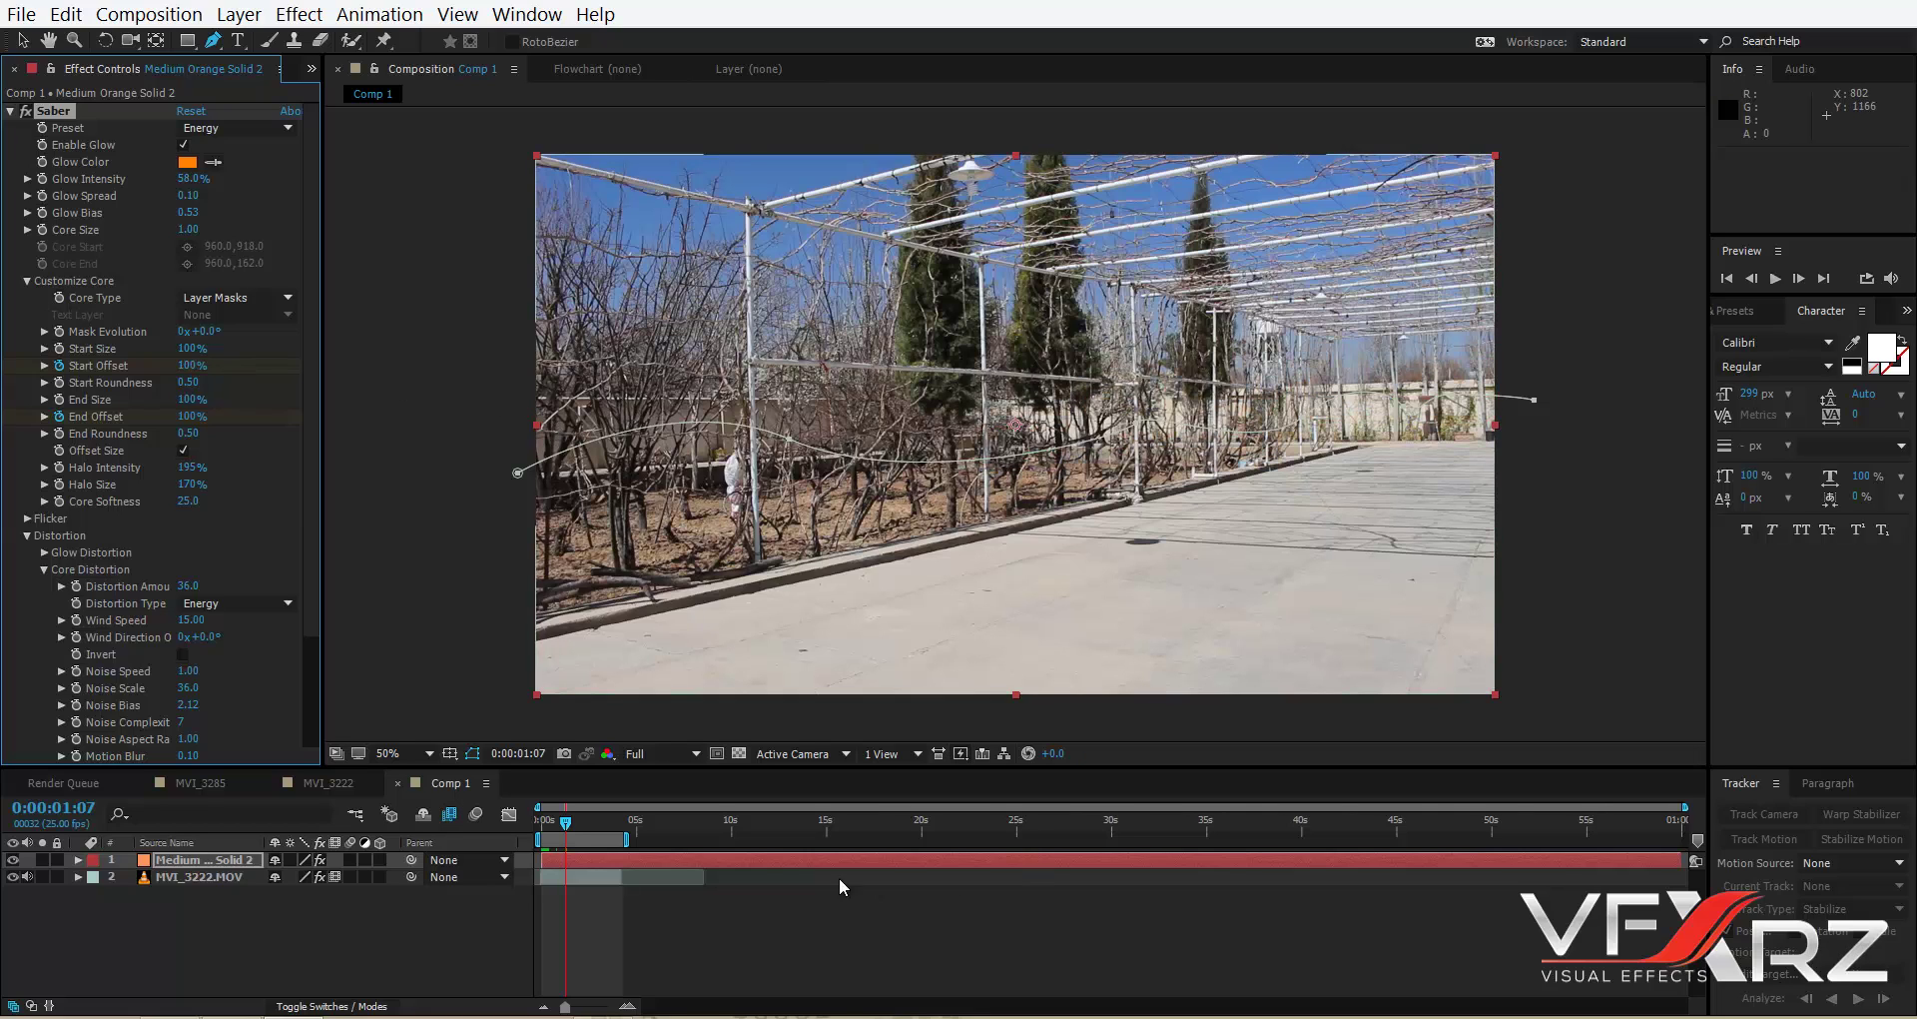
pyautogui.moveTo(556, 818); pyautogui.dragTo(464, 834)
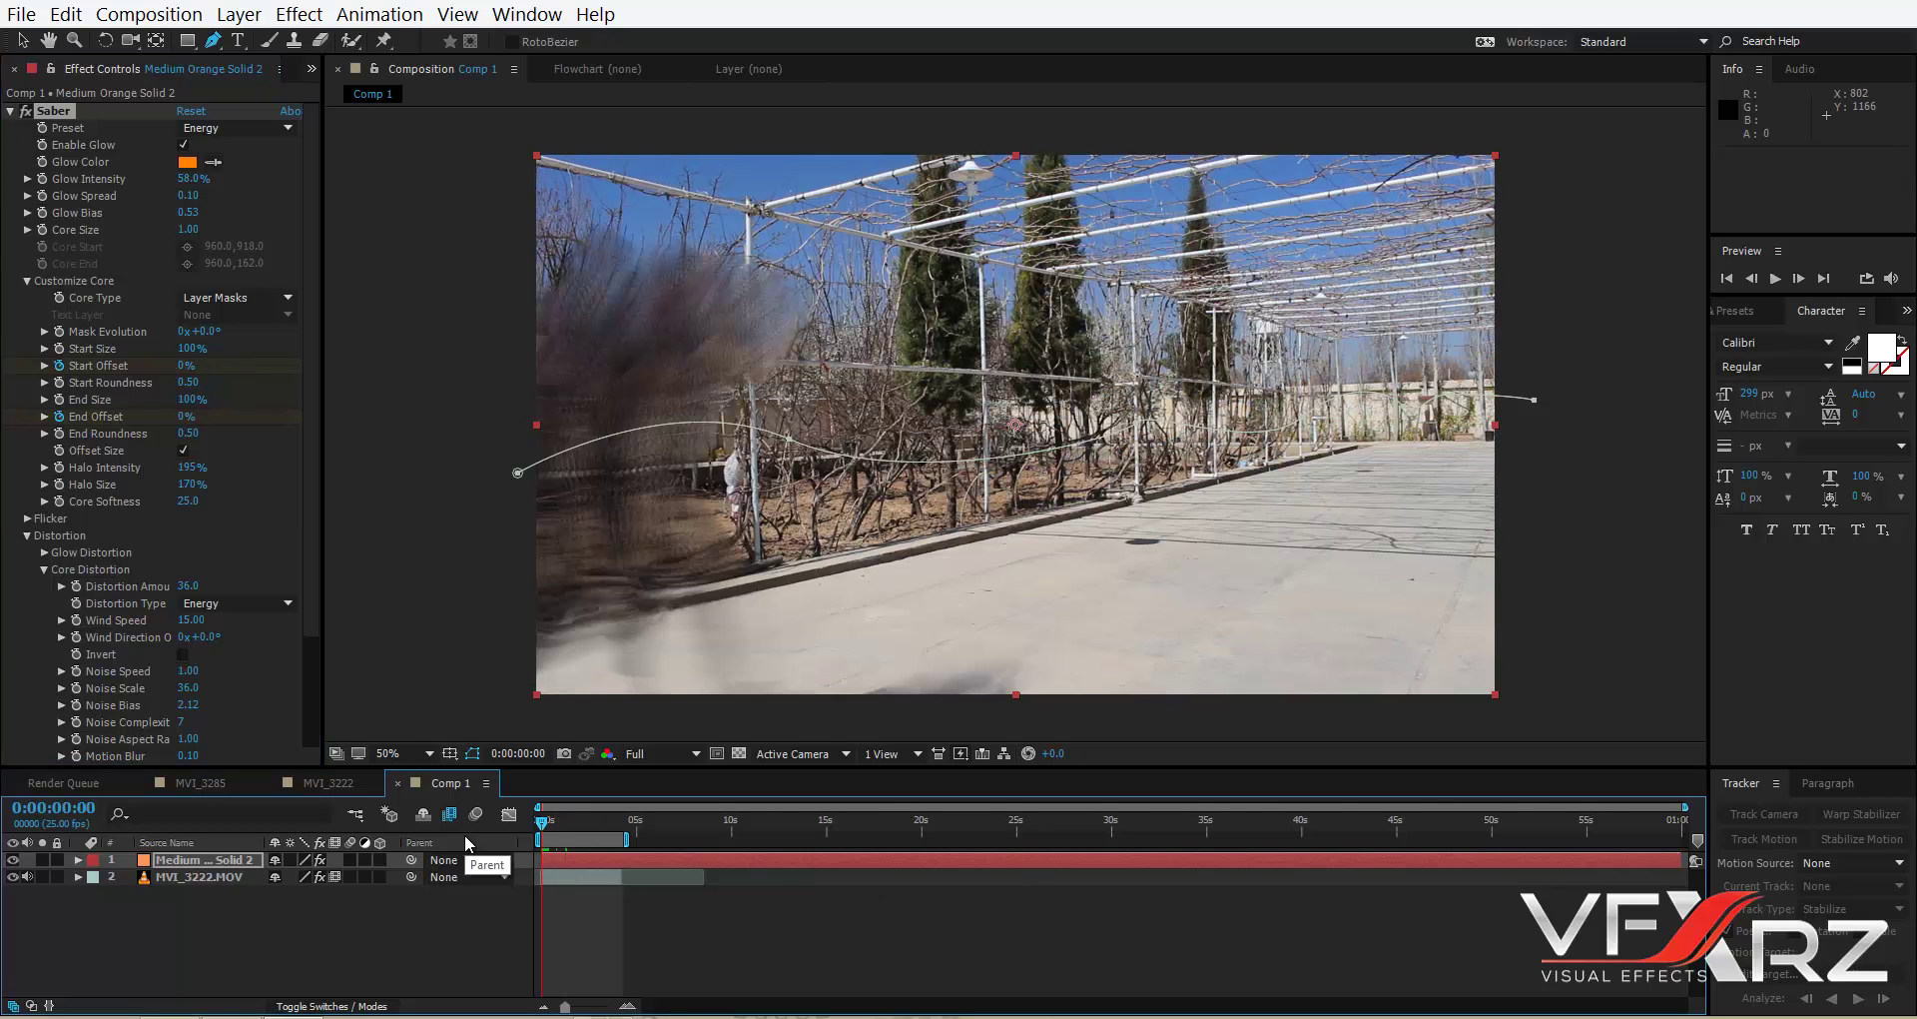
# Show the layer blending modes and set the Medium Orange Solid 2 layer to Add.
pyautogui.press('v')
pyautogui.click(617, 879)
pyautogui.press('F4')
# Play back the composition to review the shortened energy trail blended over the footage.
pyautogui.press('space')
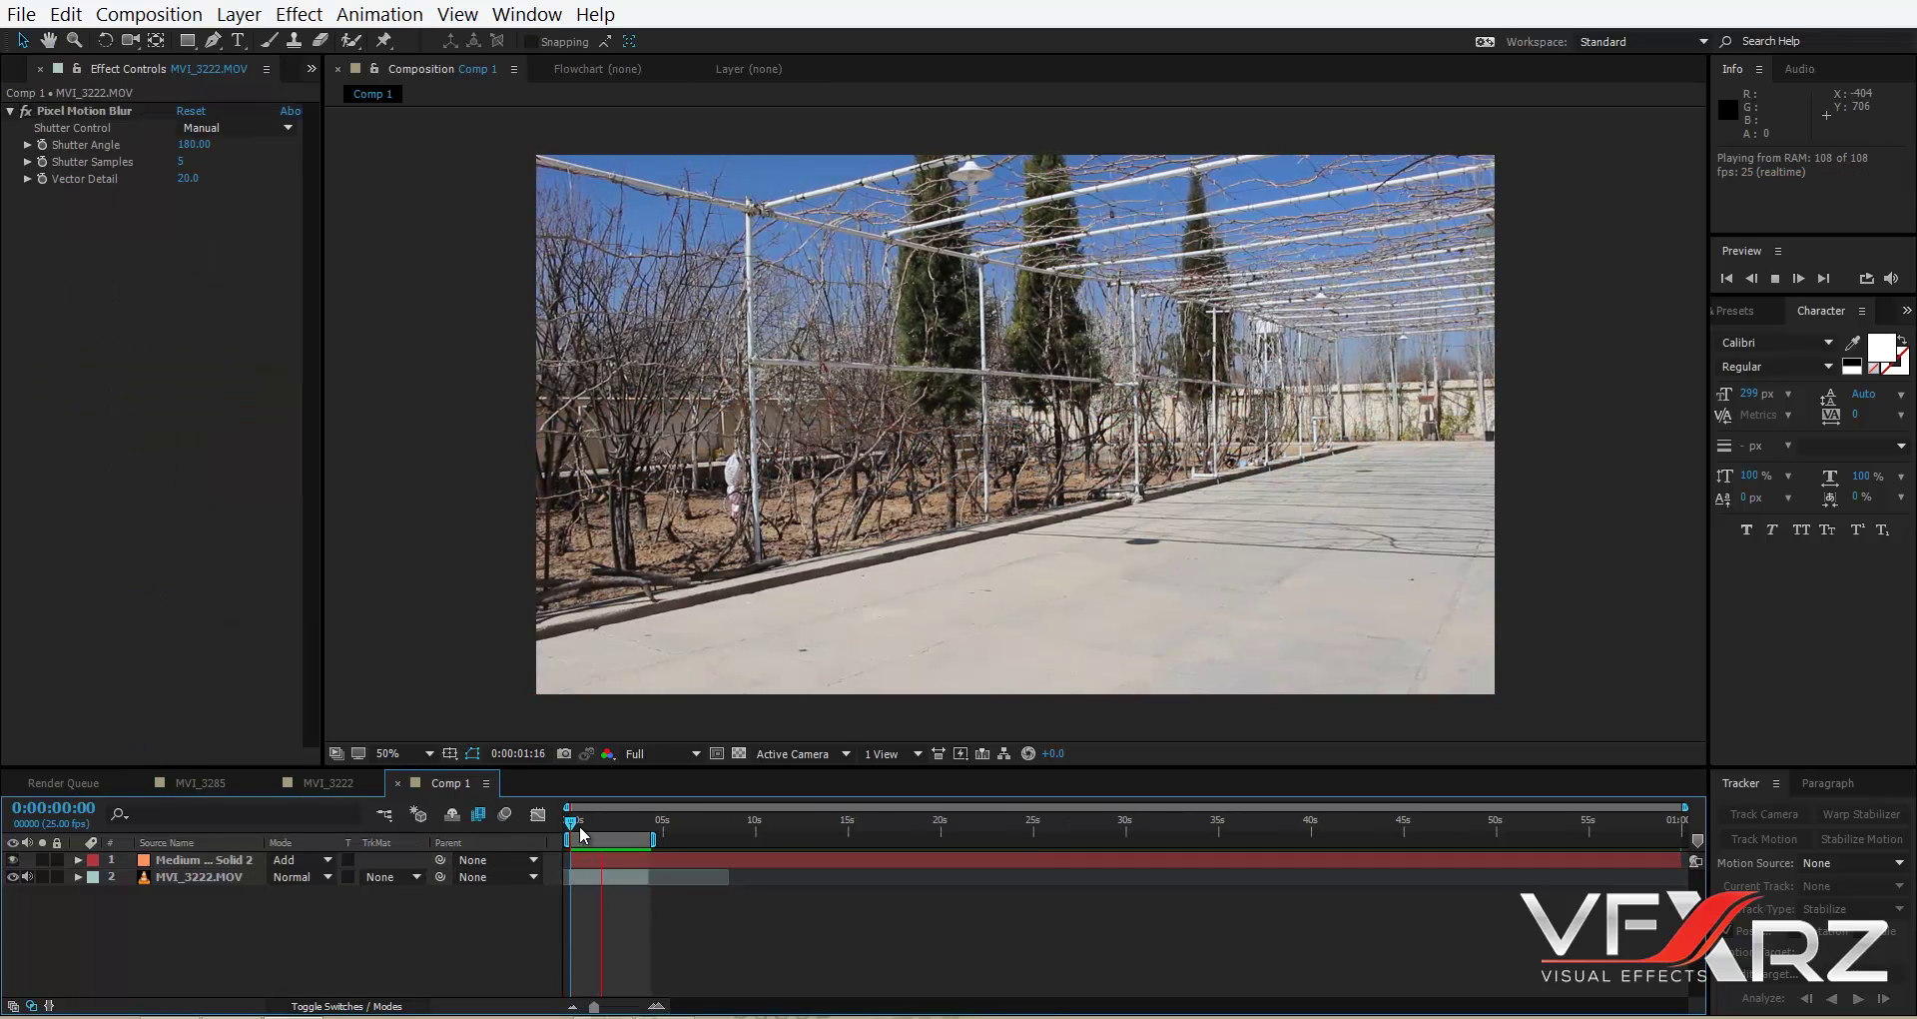
pyautogui.press('space')
pyautogui.press('space')
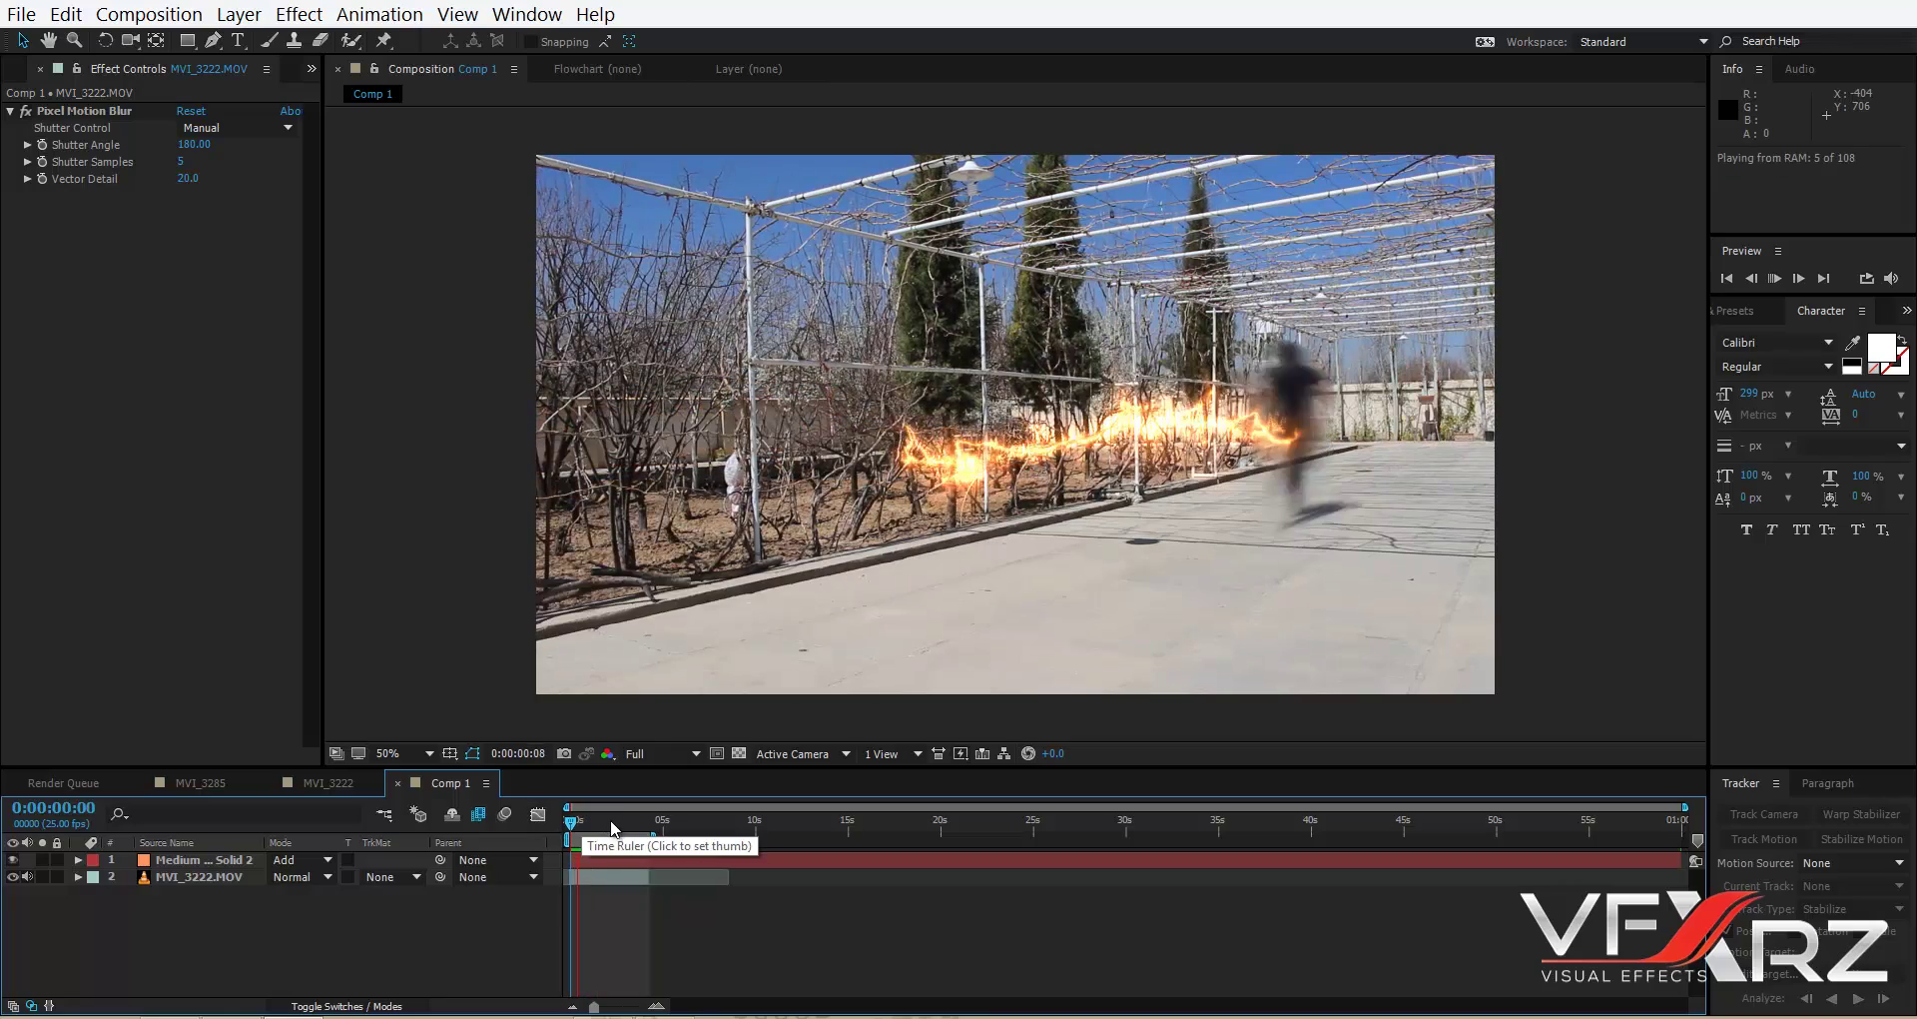
# At frame 0:00:00:16, duplicate the Medium Orange Solid 2 layer and shift the copy about 18 px right and 60 px down.
pyautogui.click(581, 827)
pyautogui.moveTo(581, 826); pyautogui.dragTo(585, 828)
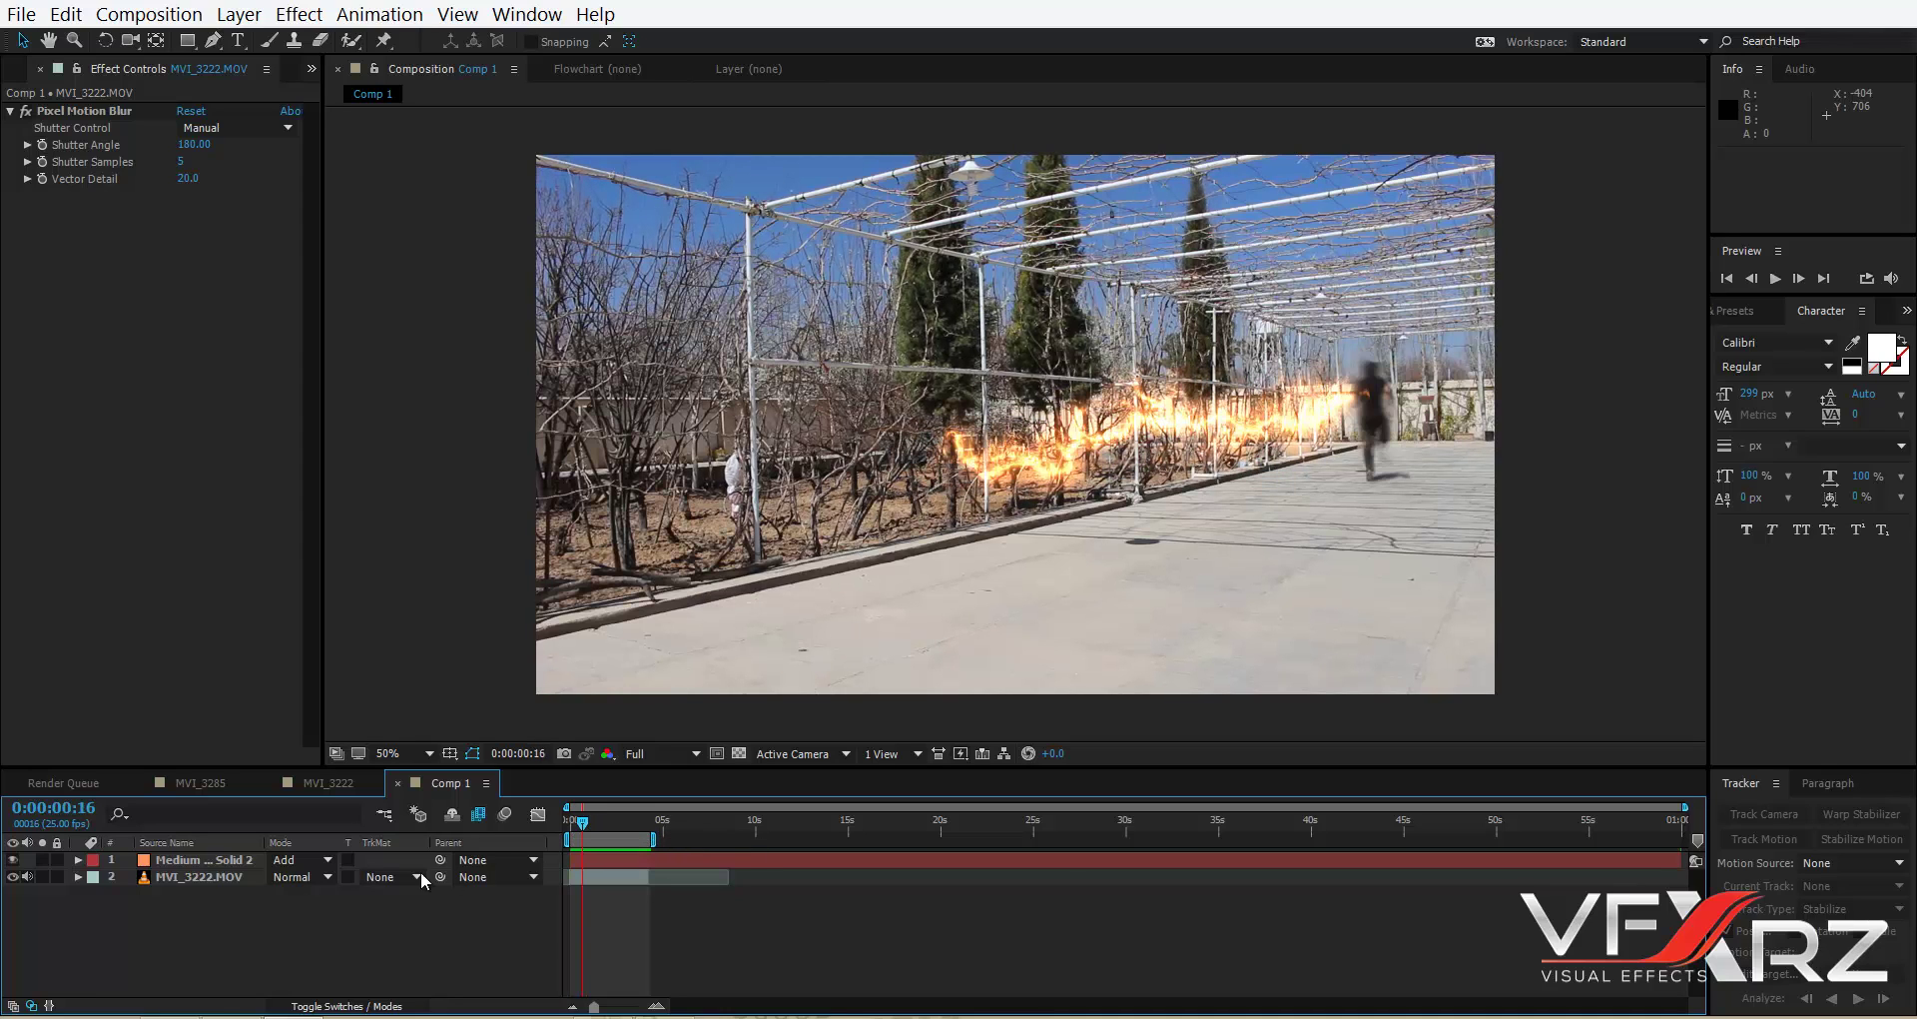
pyautogui.click(187, 861)
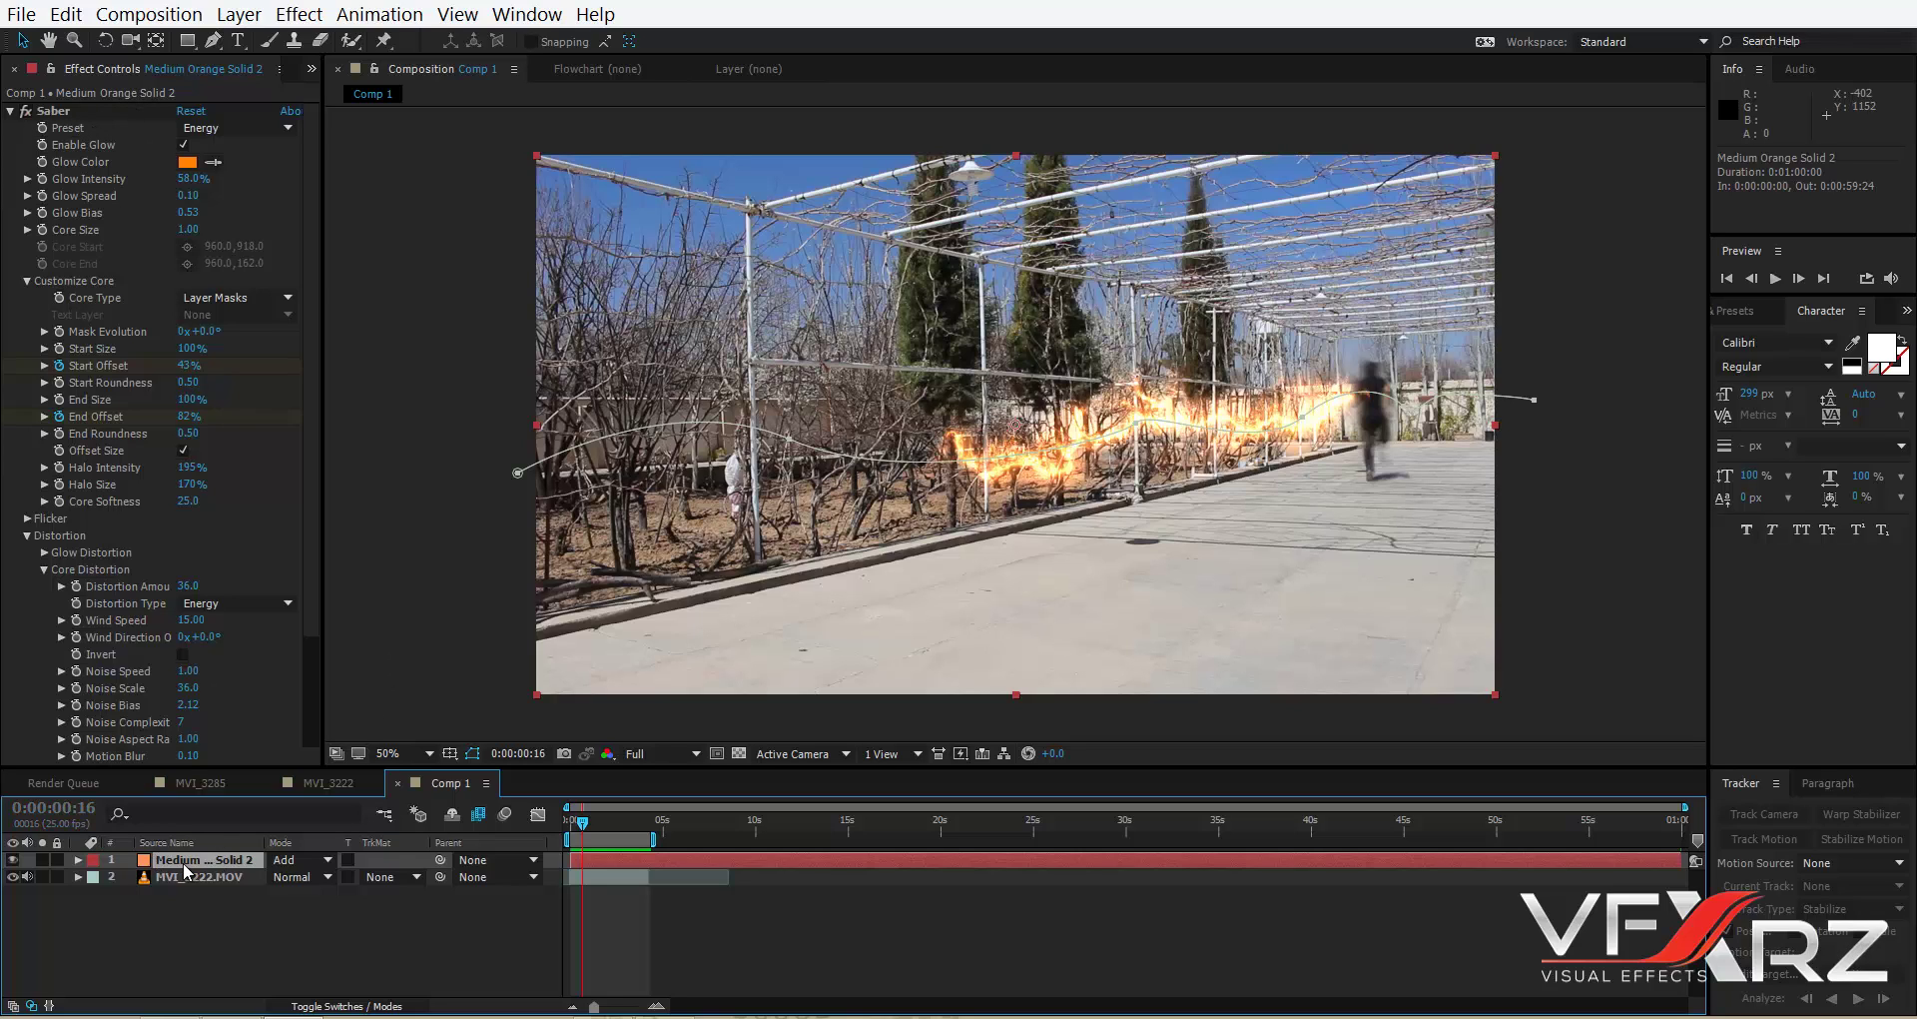
pyautogui.hotkey('ctrl', 'd')
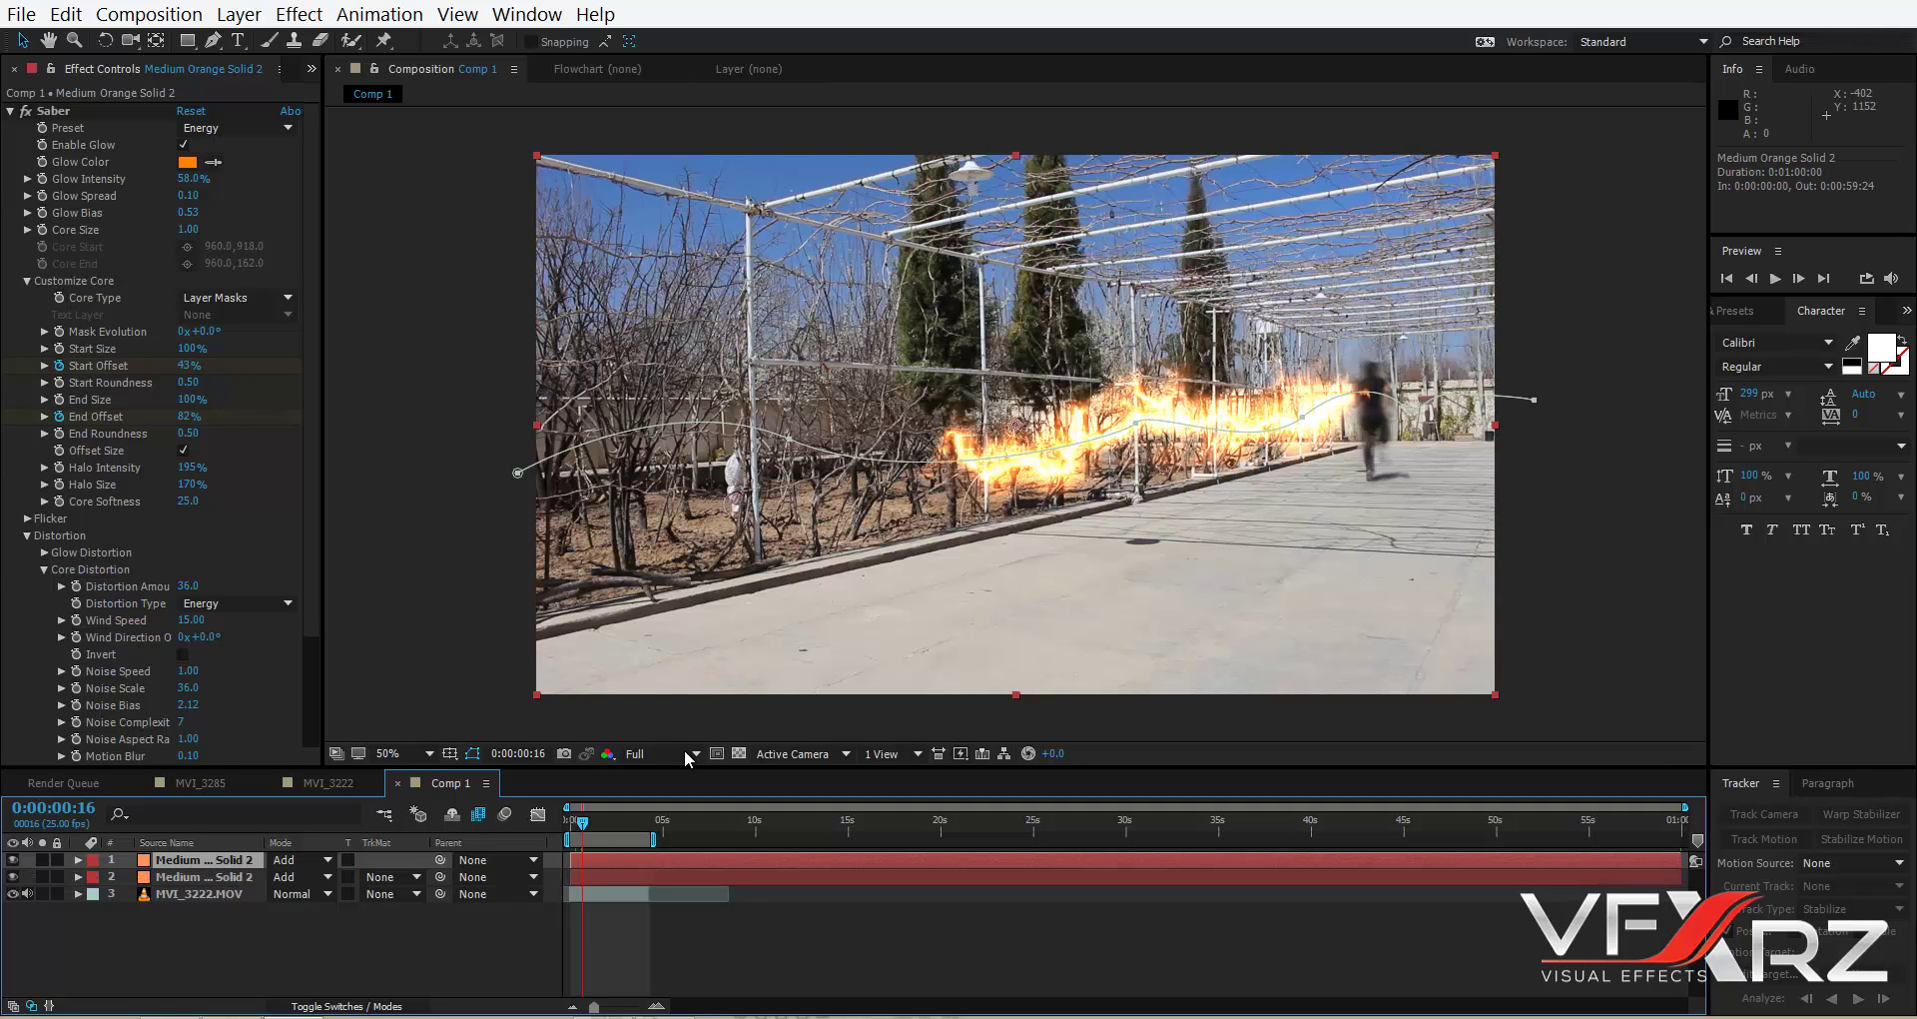
pyautogui.moveTo(1213, 427); pyautogui.dragTo(1220, 454)
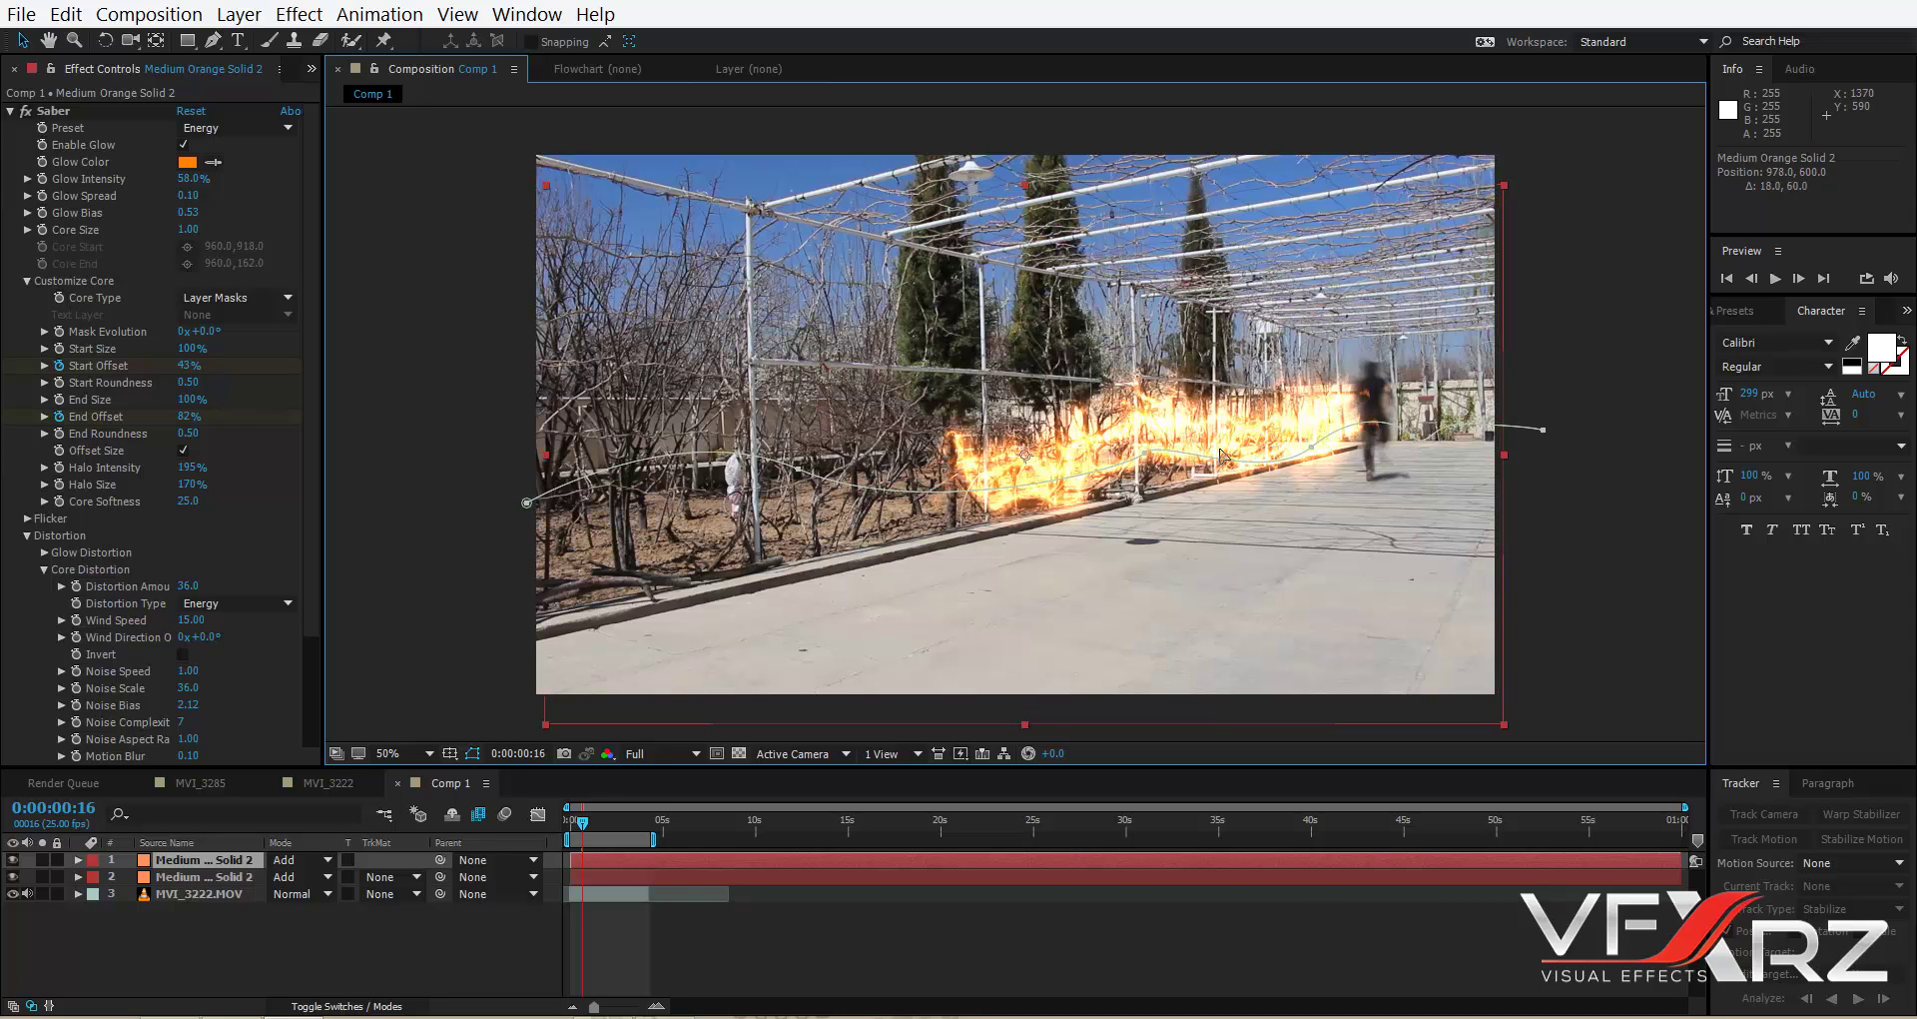
# Reshape the duplicate layer's mask path by moving its vertices so its trail waves differently from the original and ends at the runner.
pyautogui.click(1145, 457)
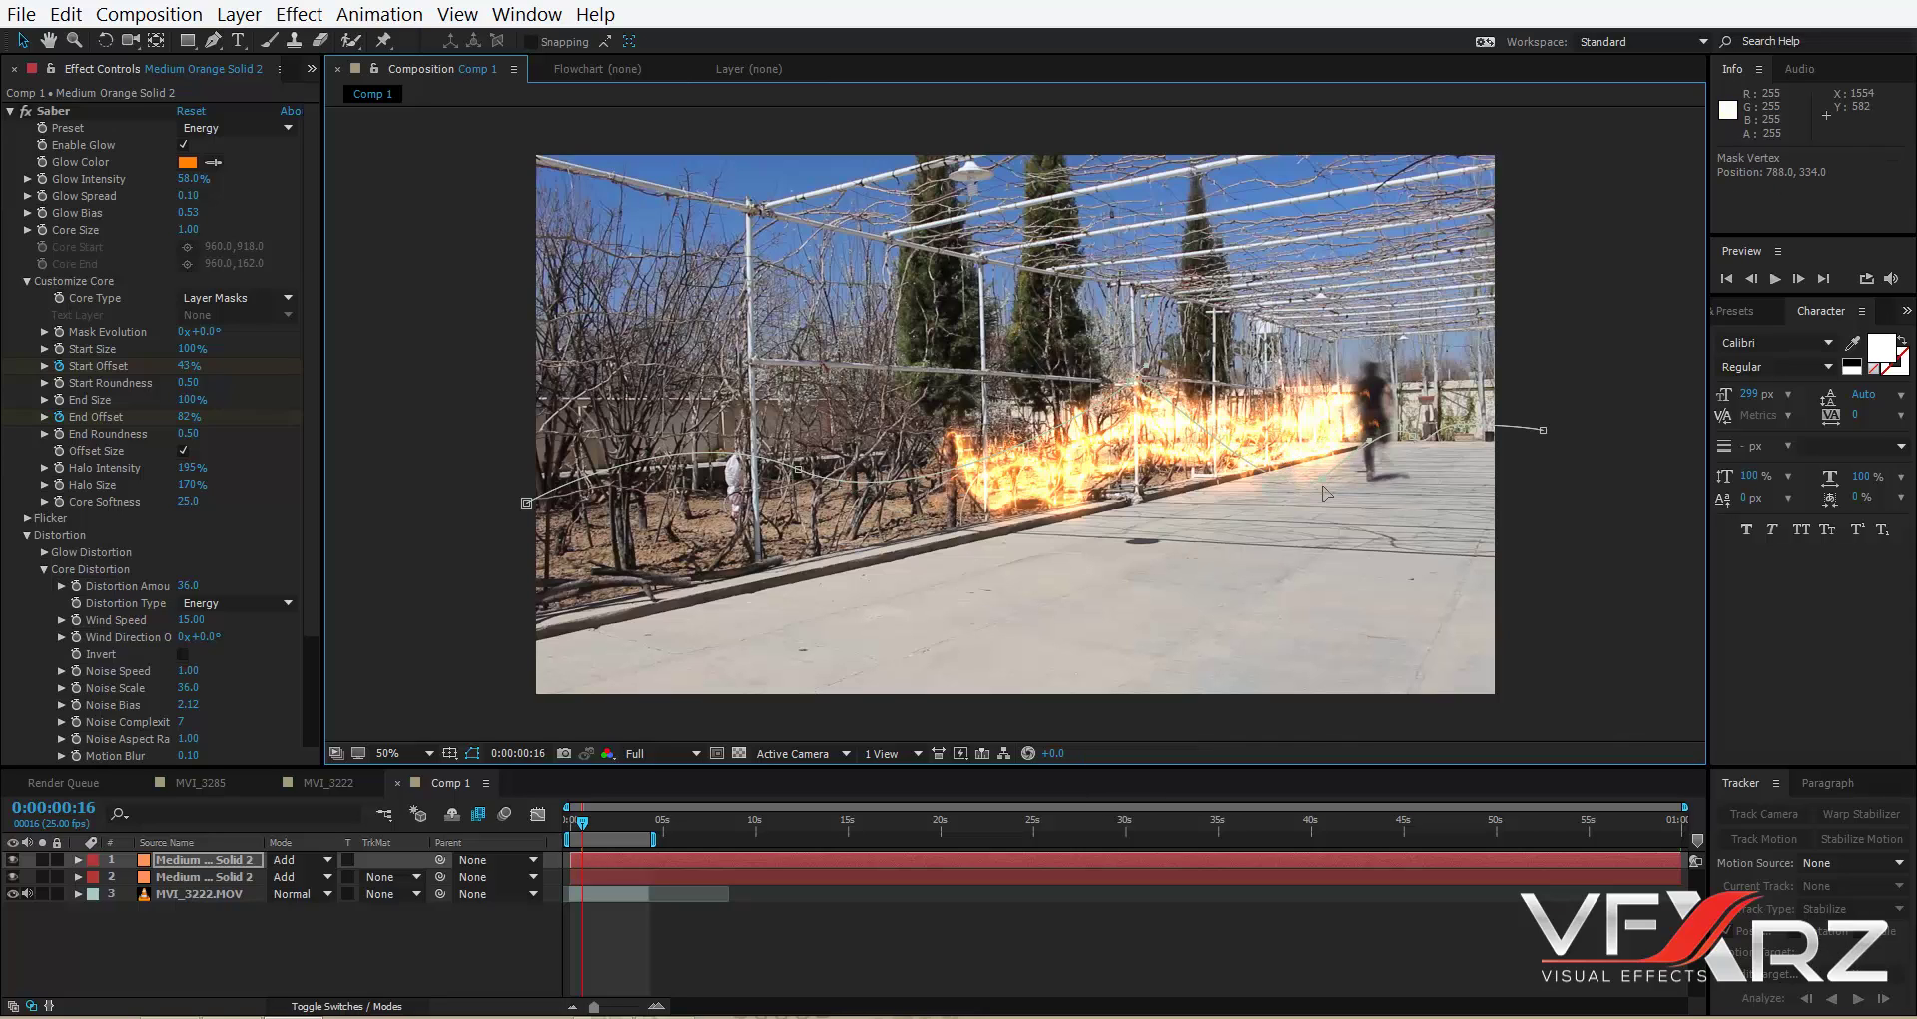
pyautogui.moveTo(1419, 443); pyautogui.dragTo(1413, 445)
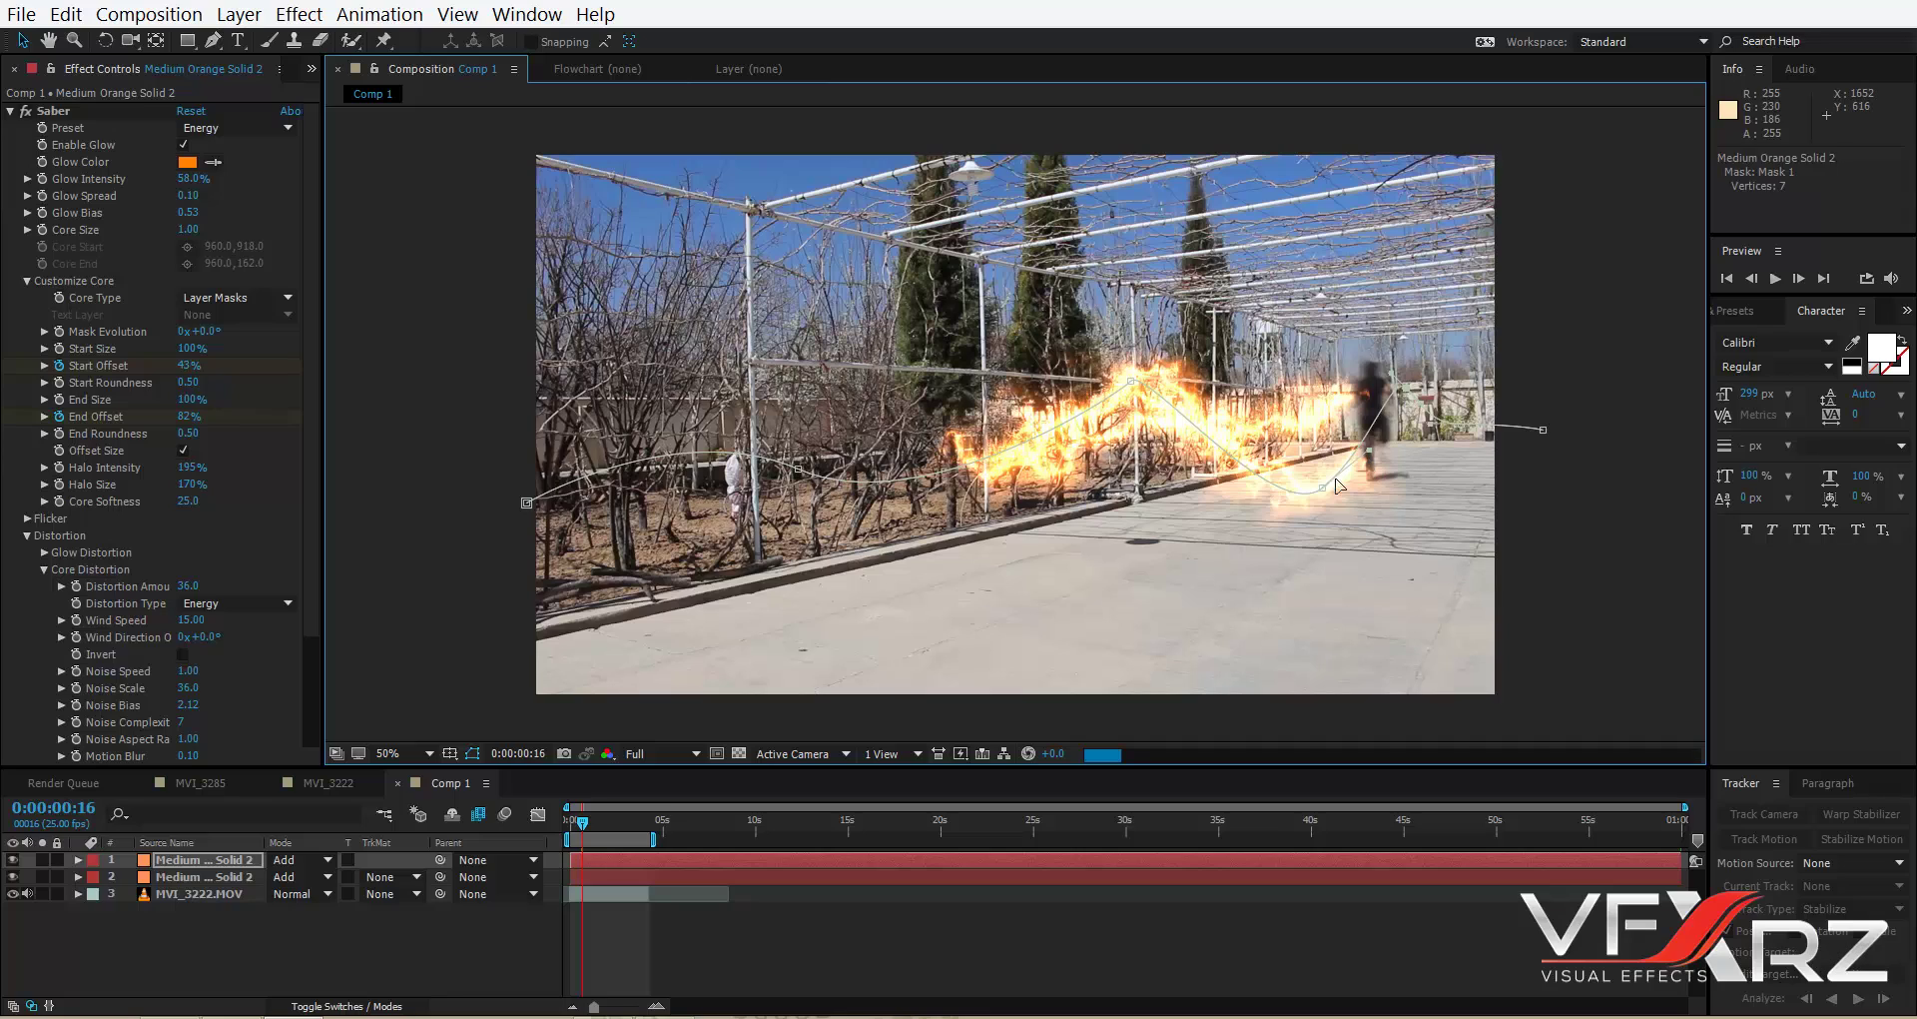
pyautogui.moveTo(1361, 473); pyautogui.dragTo(1331, 446)
pyautogui.moveTo(1542, 430); pyautogui.dragTo(1544, 395)
pyautogui.moveTo(764, 480); pyautogui.dragTo(789, 498)
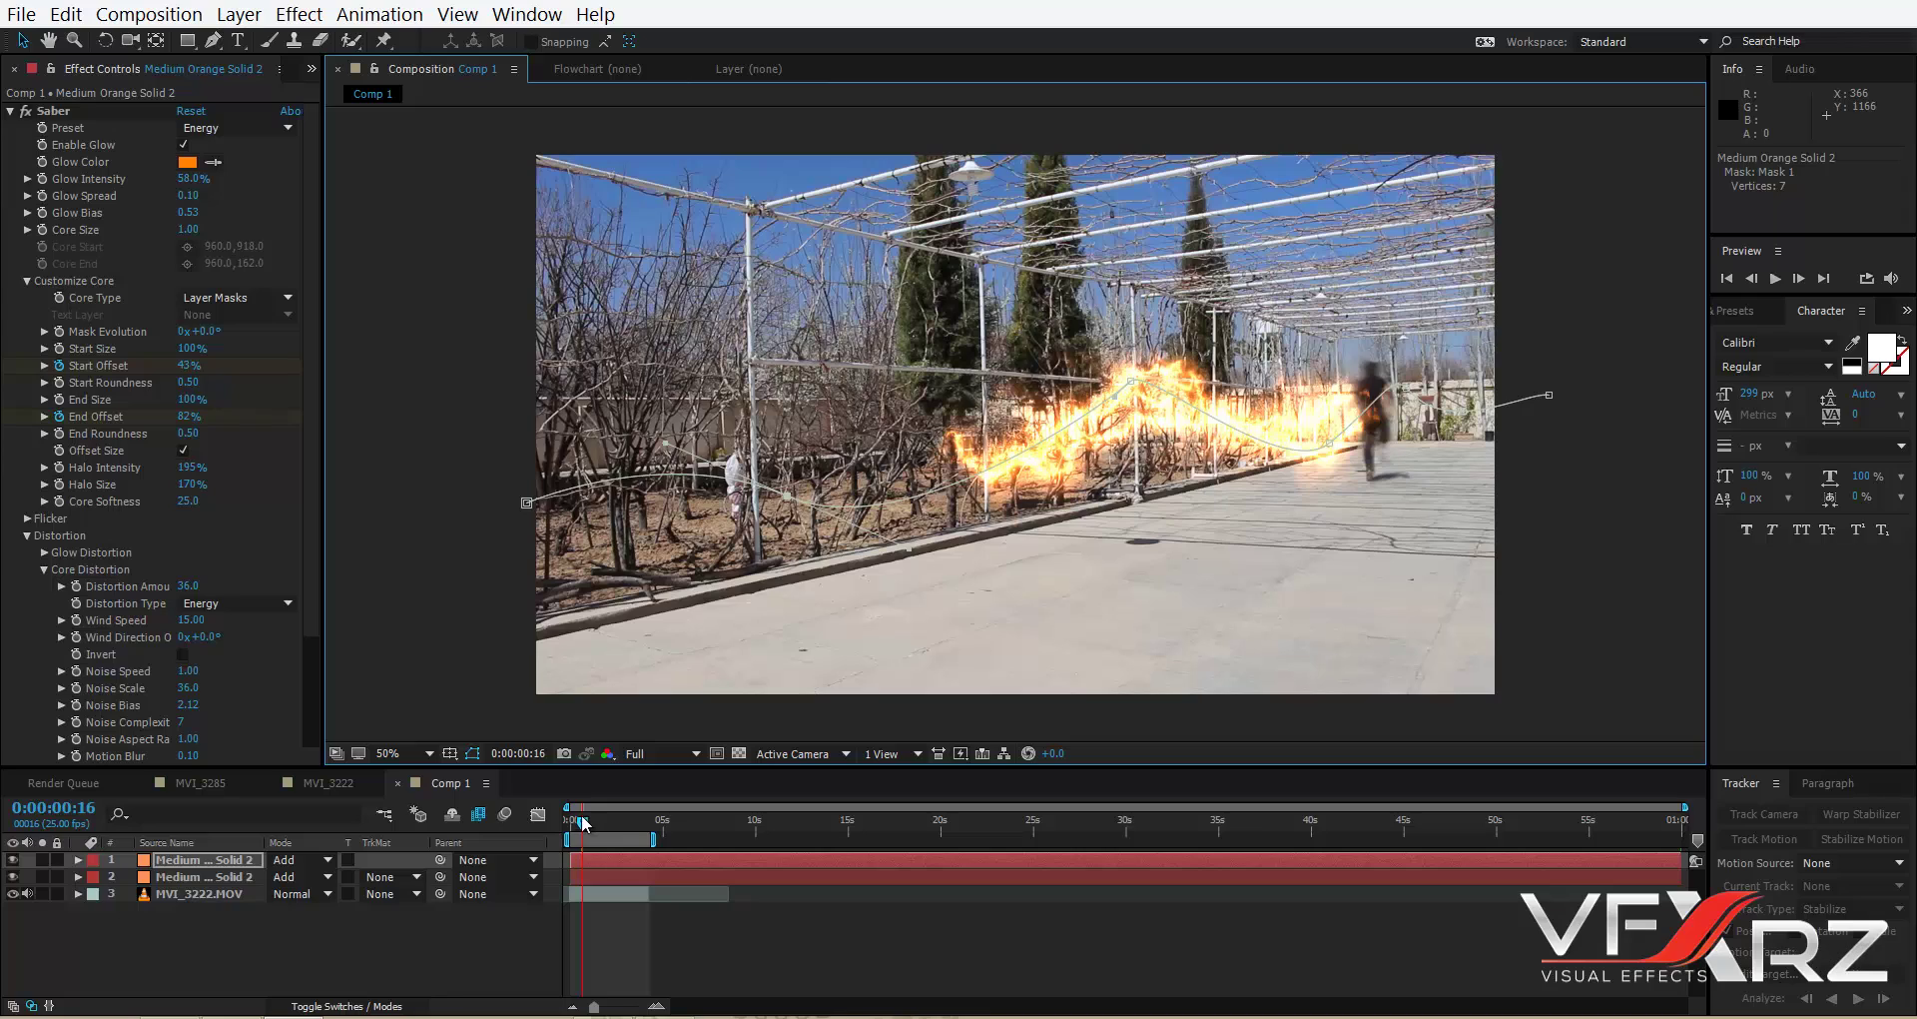
# Duplicate the top Medium Orange Solid 2 layer and give the copy a differently waved mask path, shifted 40 px down.
pyautogui.click(181, 873)
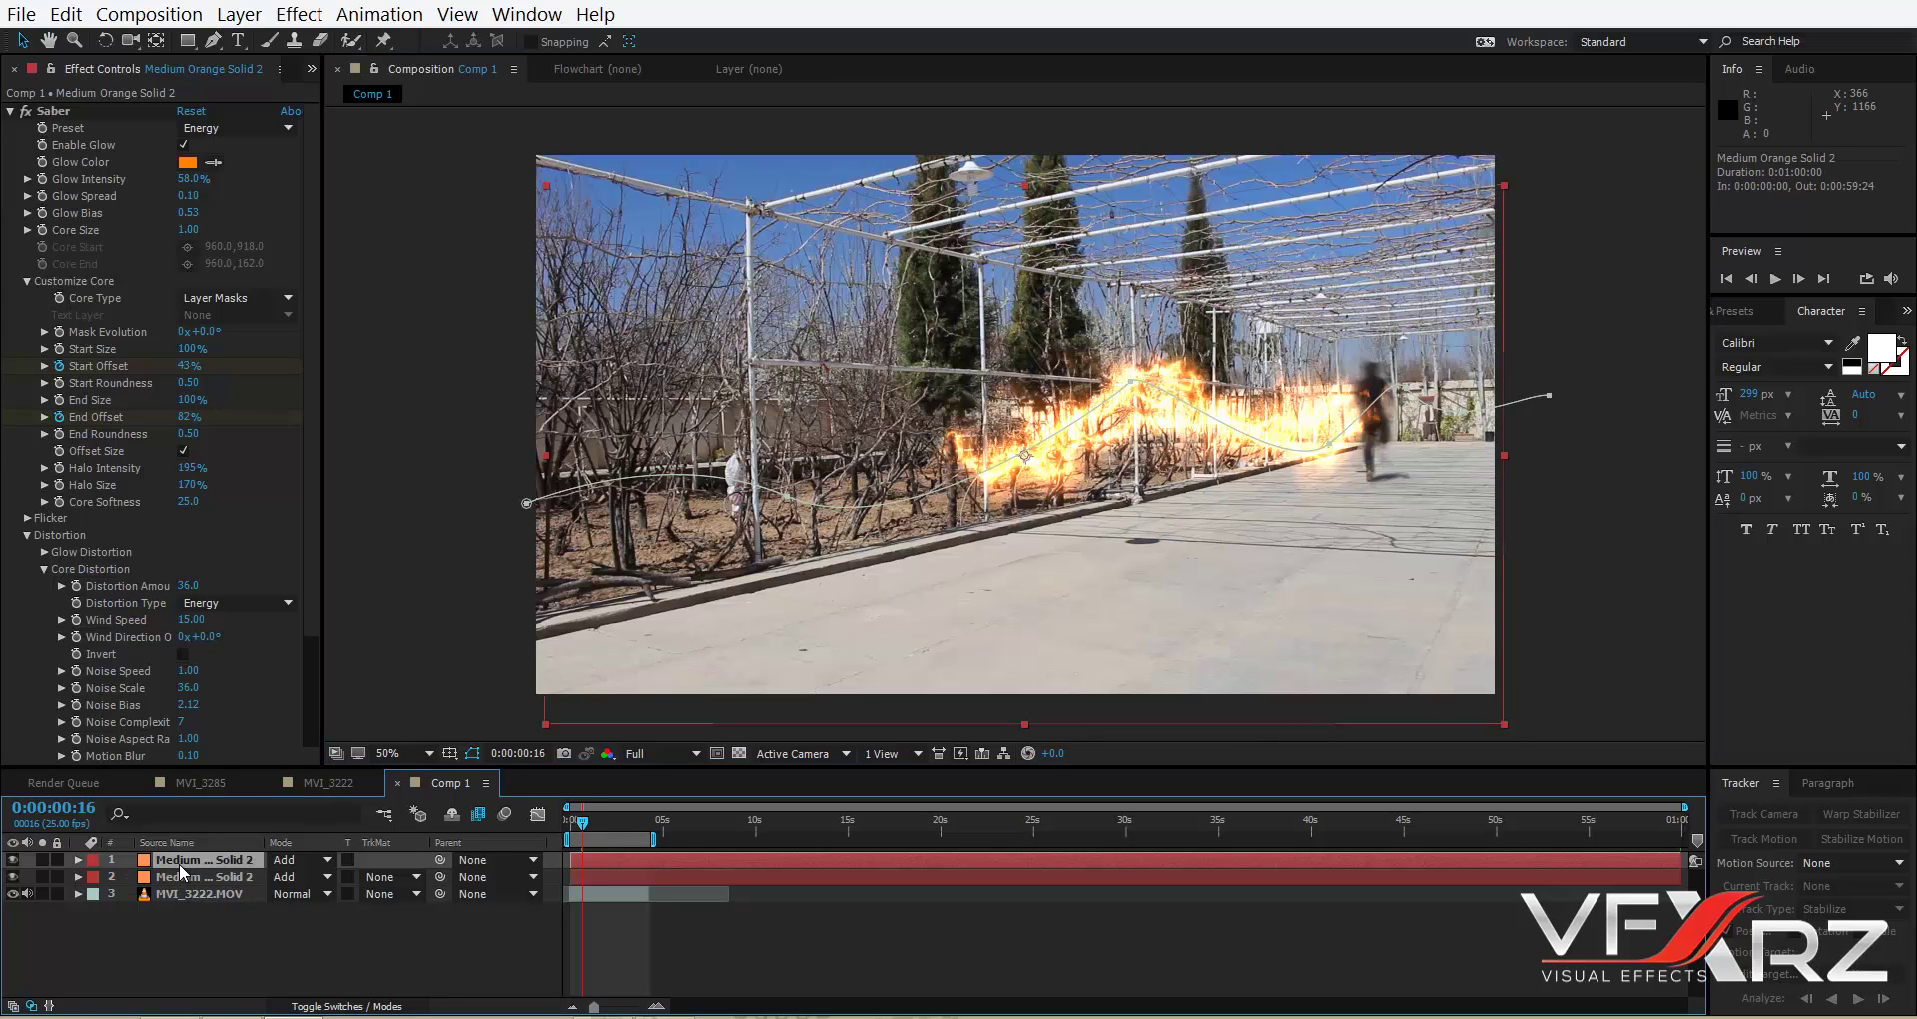
pyautogui.hotkey('ctrl', 'd')
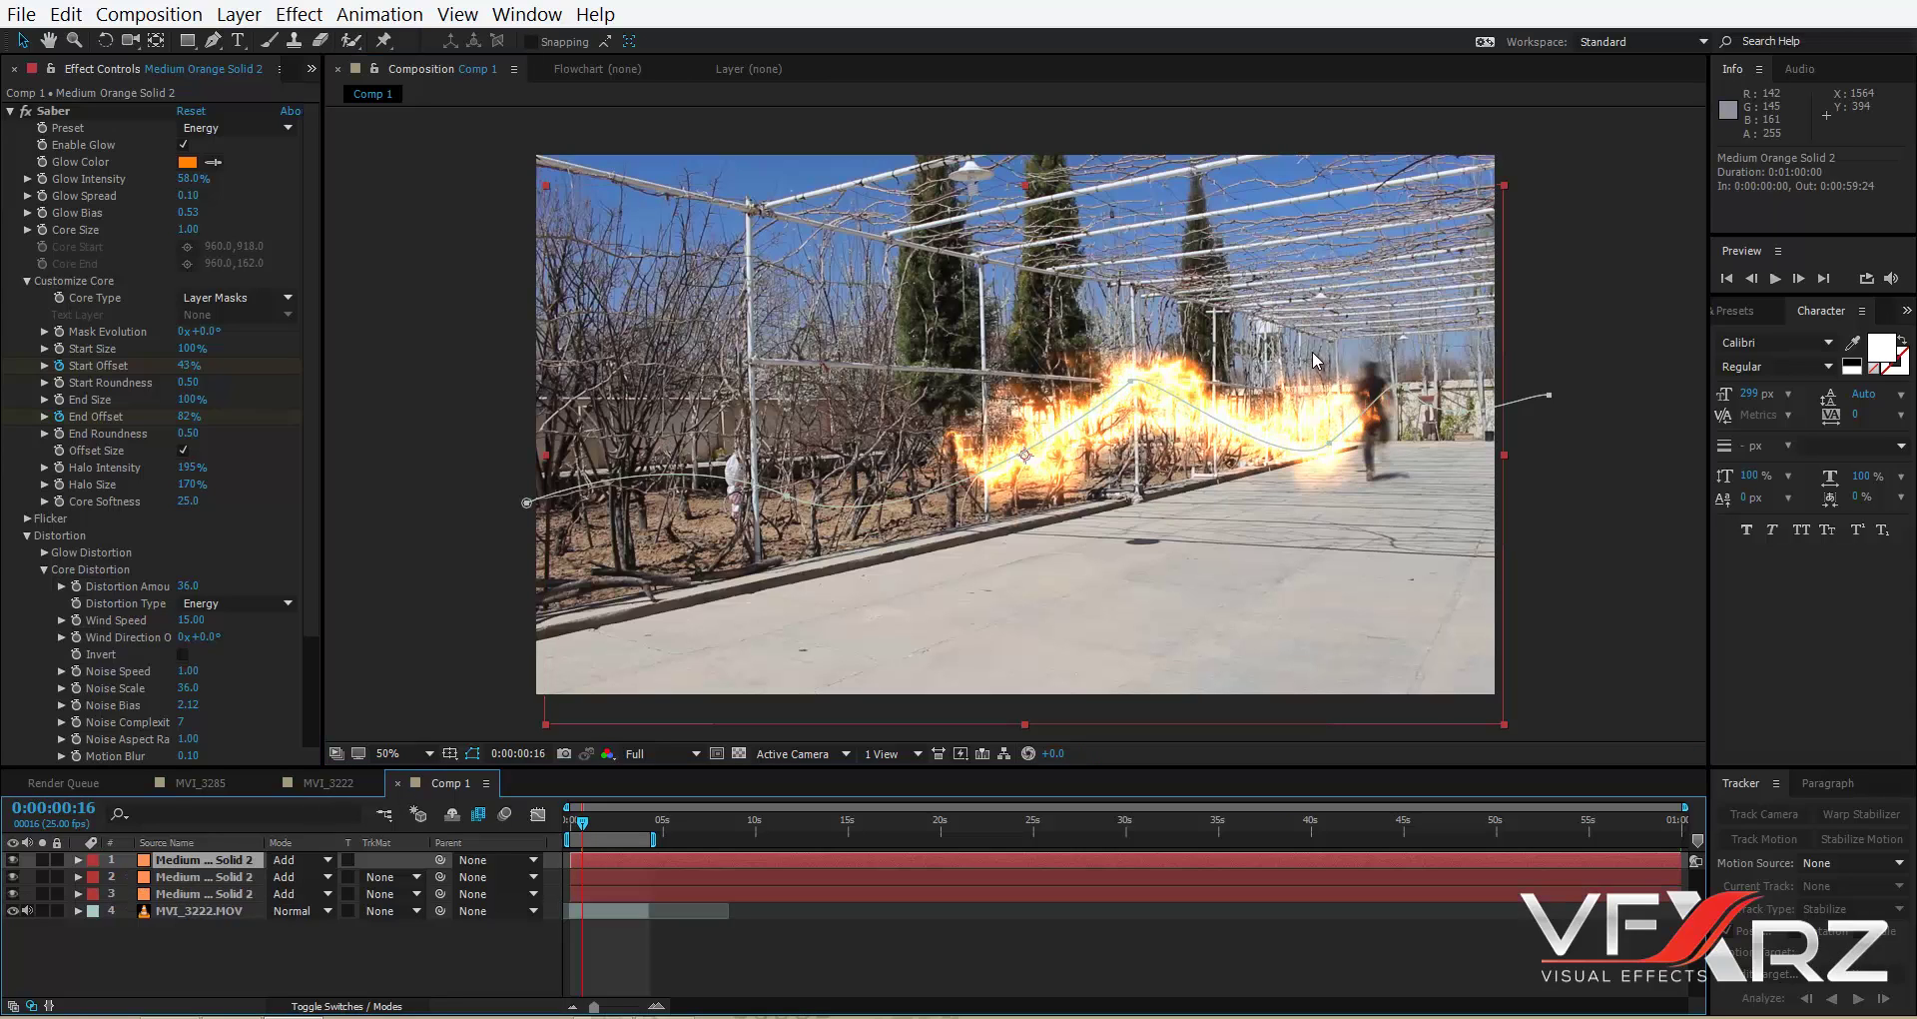
pyautogui.moveTo(1135, 392); pyautogui.dragTo(1294, 454)
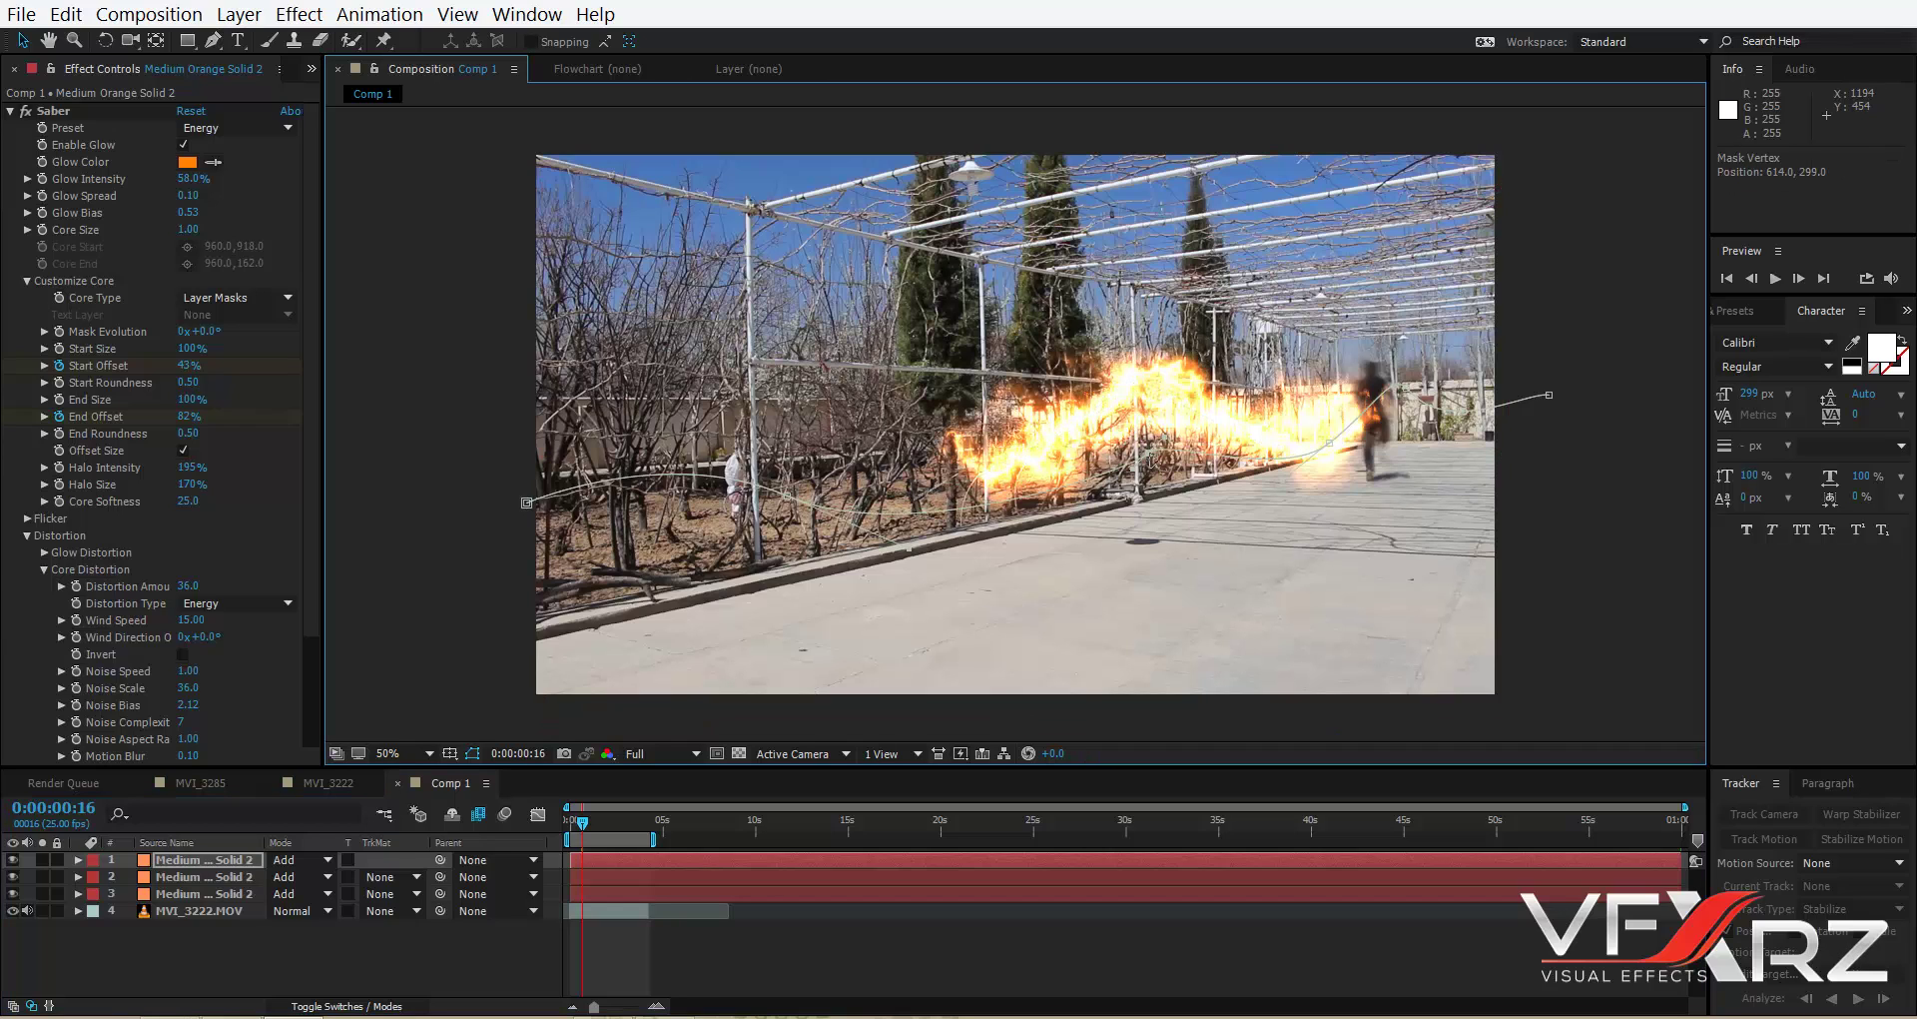
pyautogui.moveTo(1391, 387)
pyautogui.mouseDown()
pyautogui.moveTo(1373, 430)
pyautogui.moveTo(1397, 381)
pyautogui.moveTo(1393, 402)
pyautogui.mouseUp()
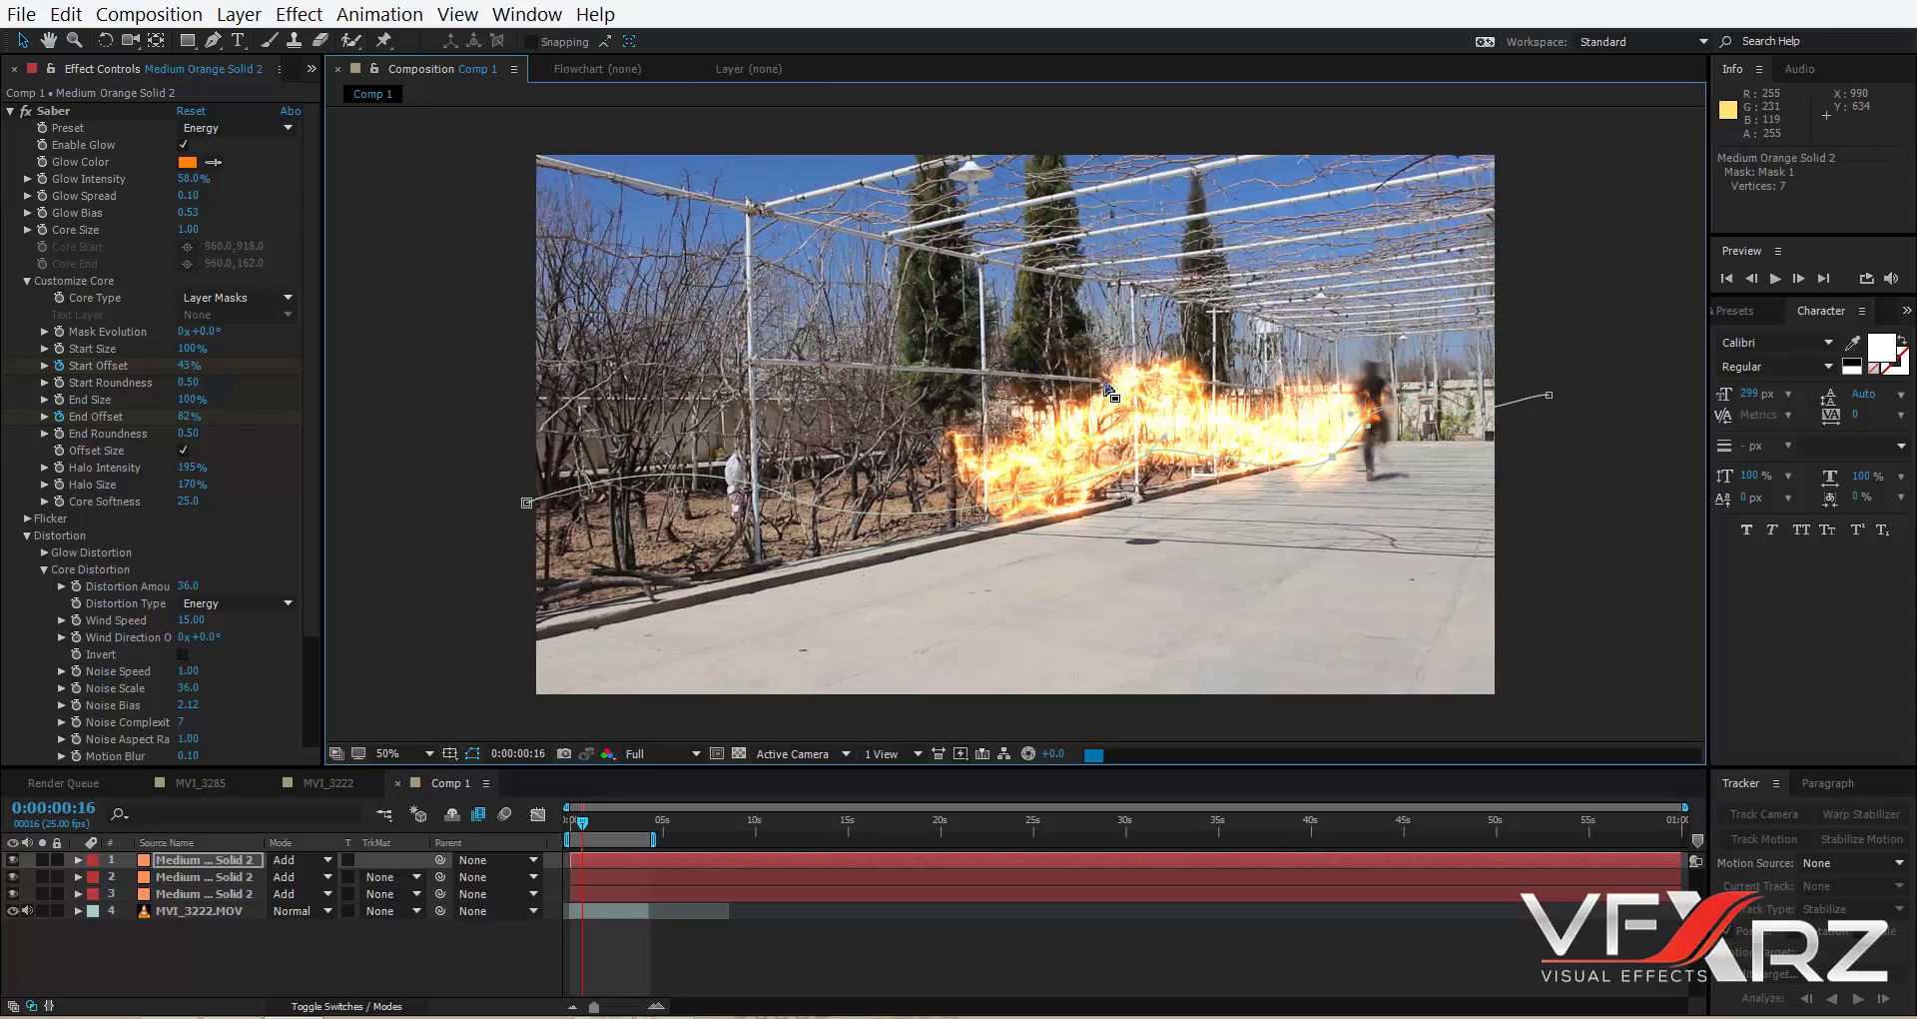
pyautogui.click(1113, 354)
pyautogui.moveTo(1114, 291); pyautogui.dragTo(1113, 312)
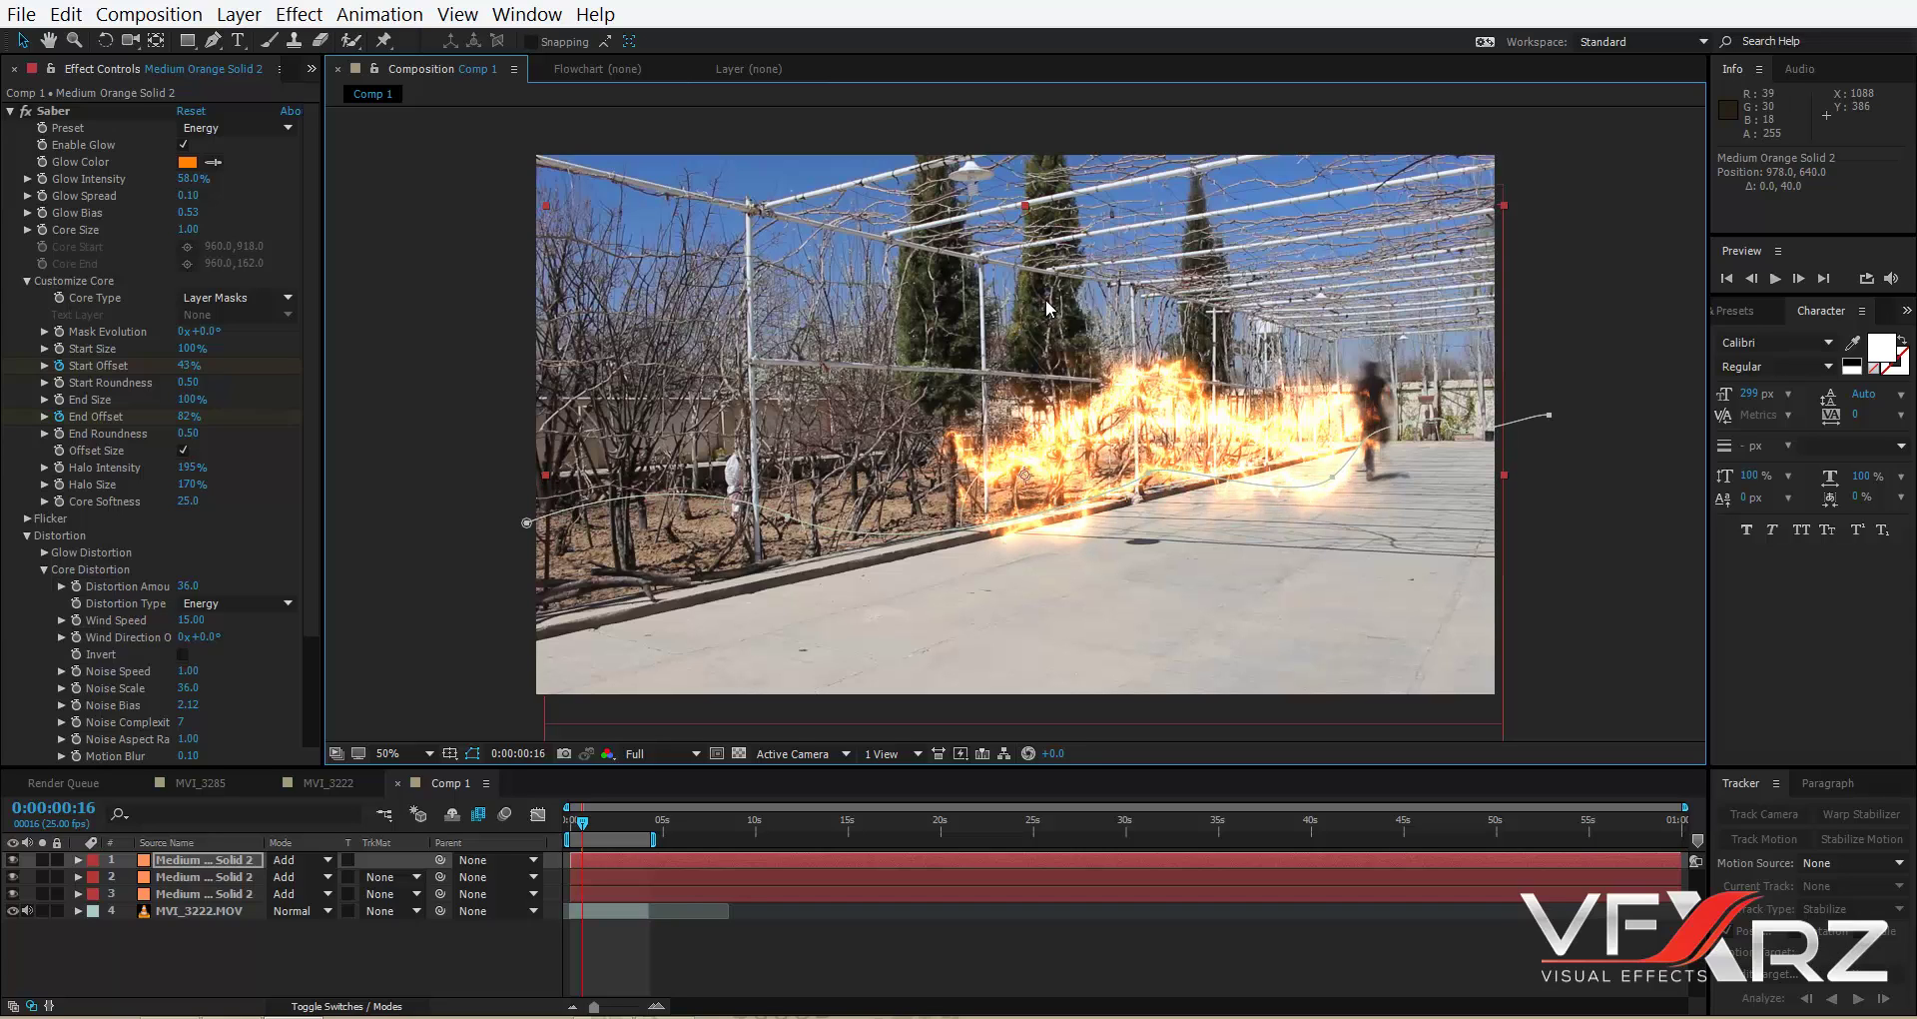
# Set the blending mode of the first and third Medium Orange Solid 2 layers to Overlay and preview the result.
pyautogui.click(335, 842)
pyautogui.click(286, 861)
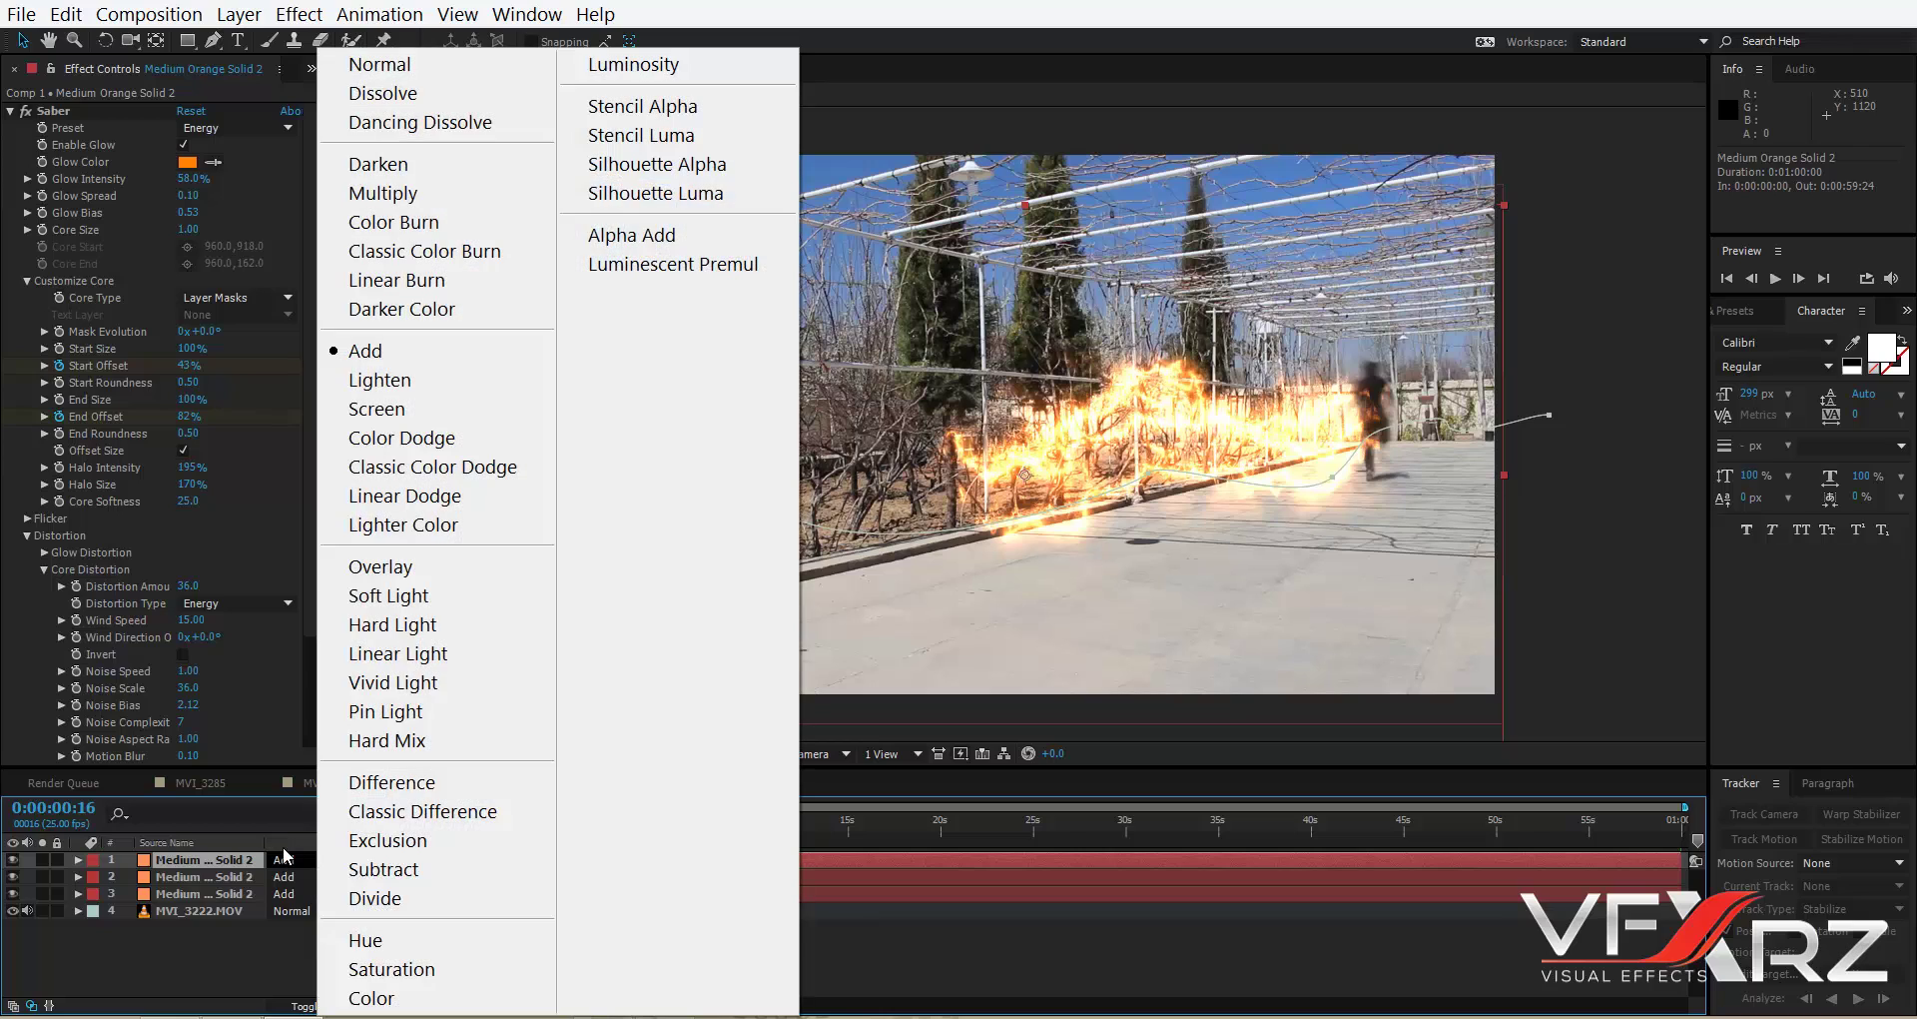
pyautogui.click(473, 575)
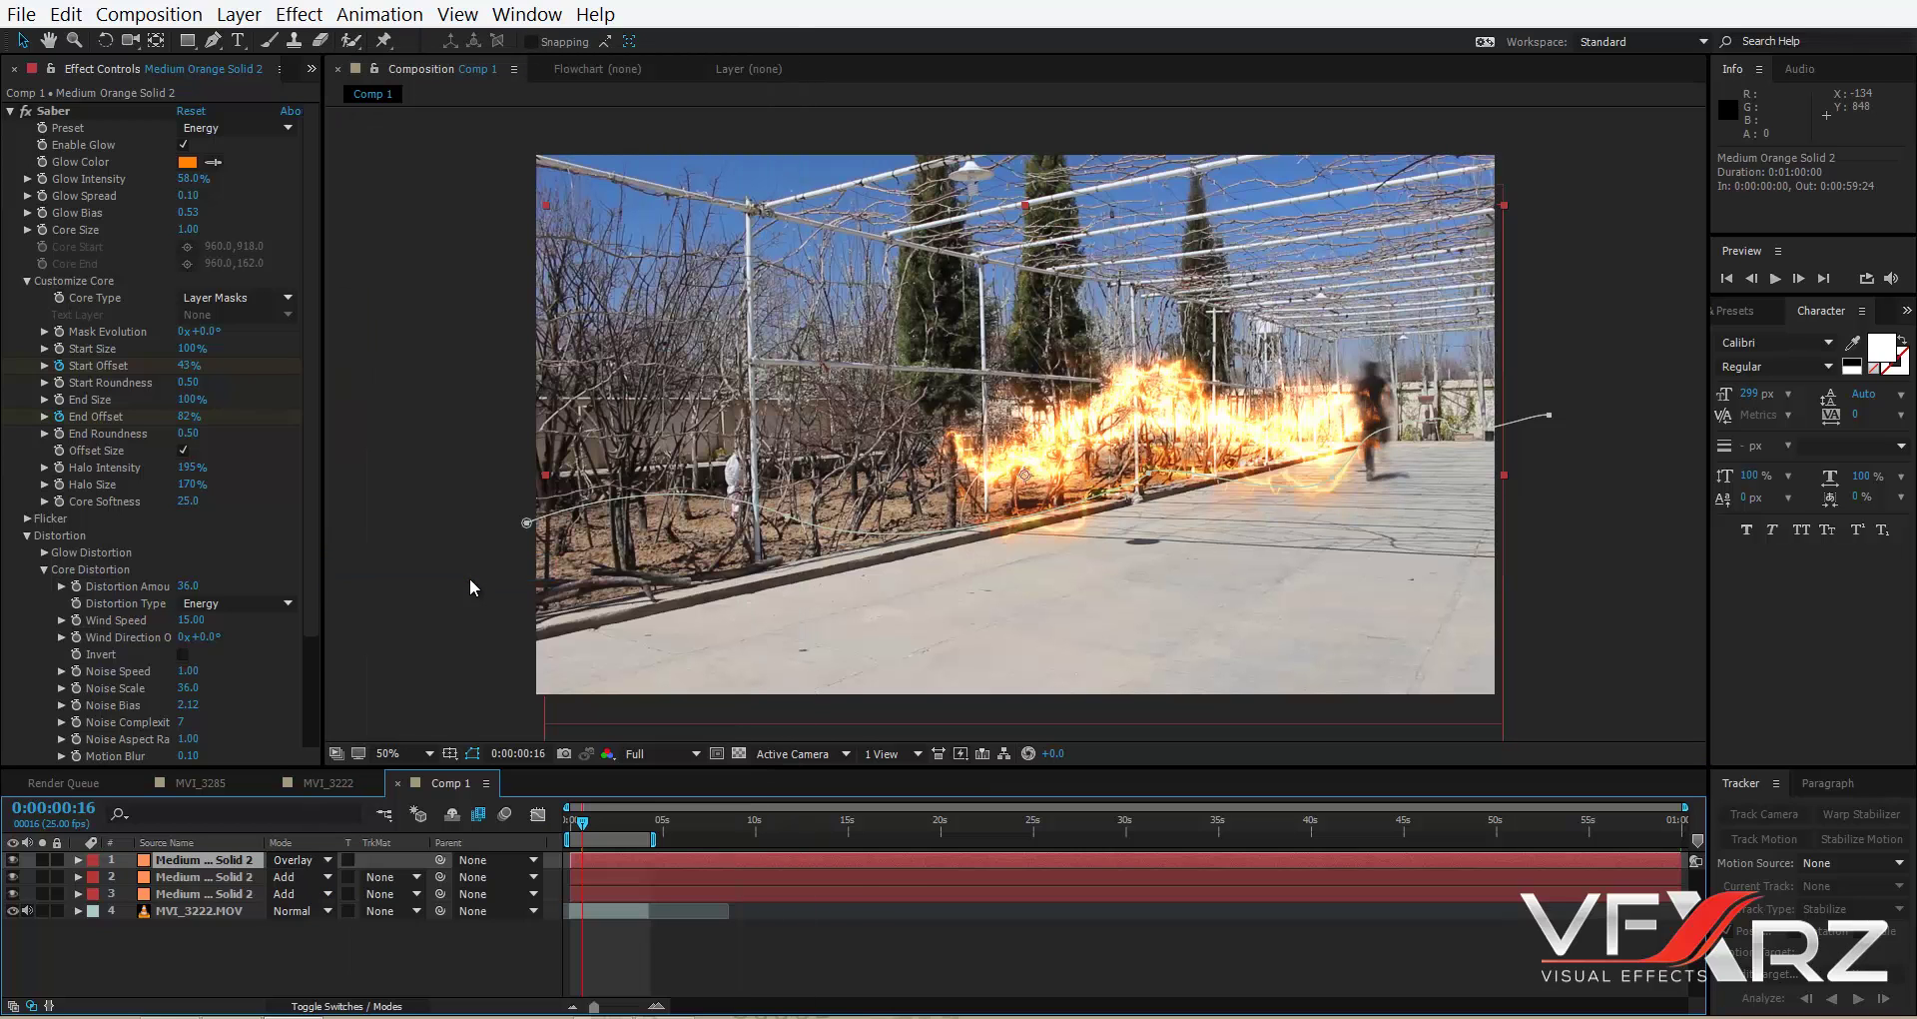
pyautogui.click(291, 893)
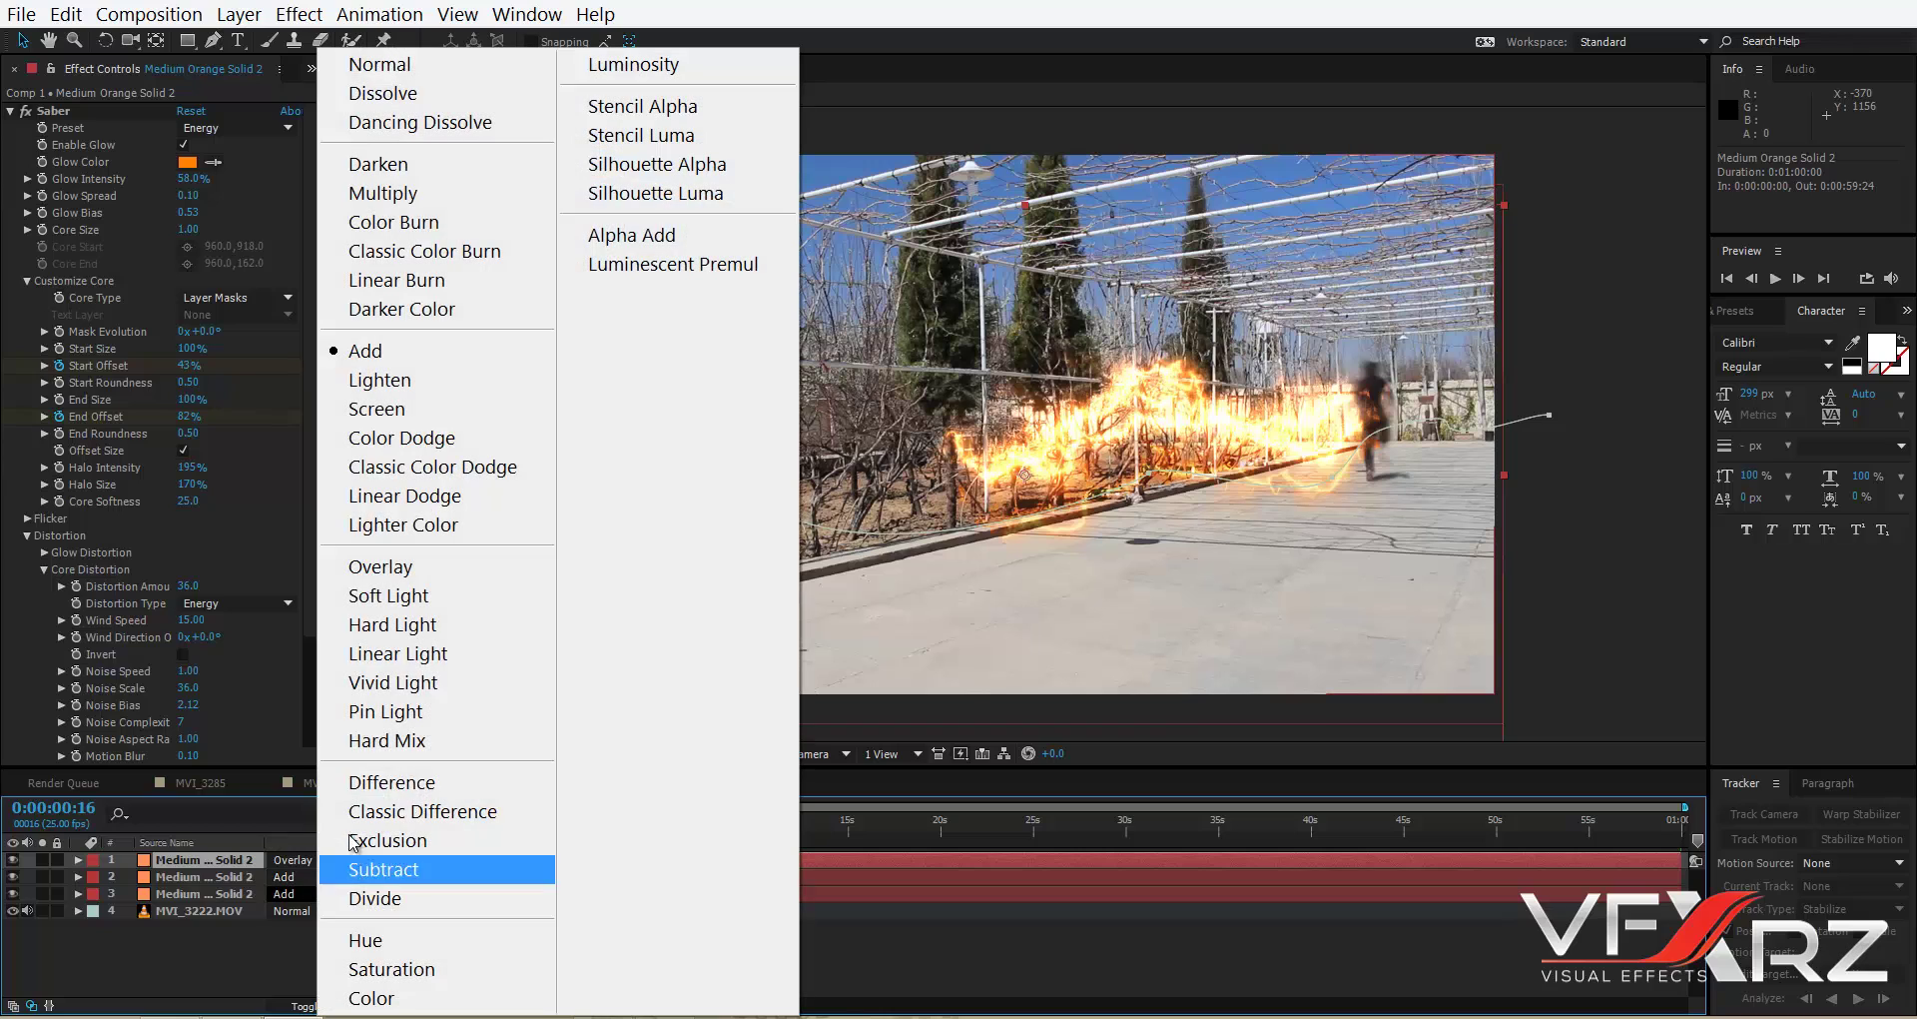
pyautogui.click(380, 567)
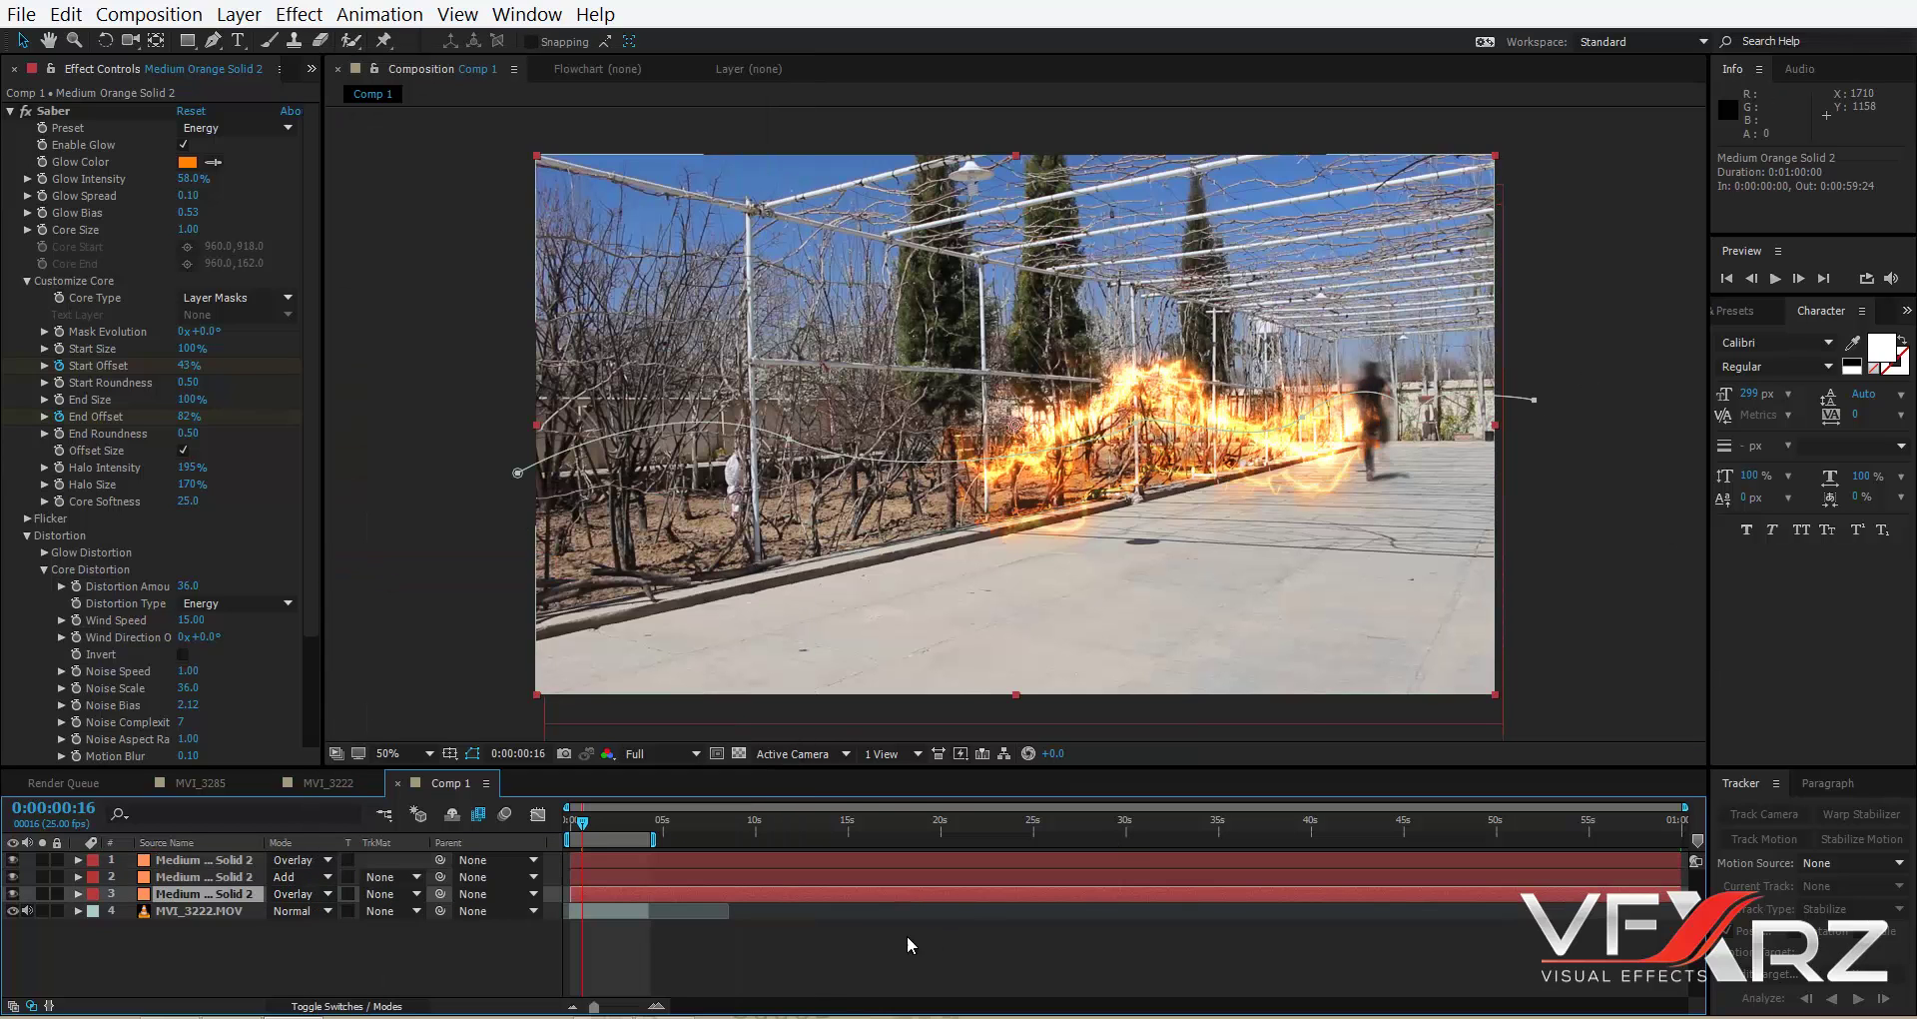
pyautogui.press('space')
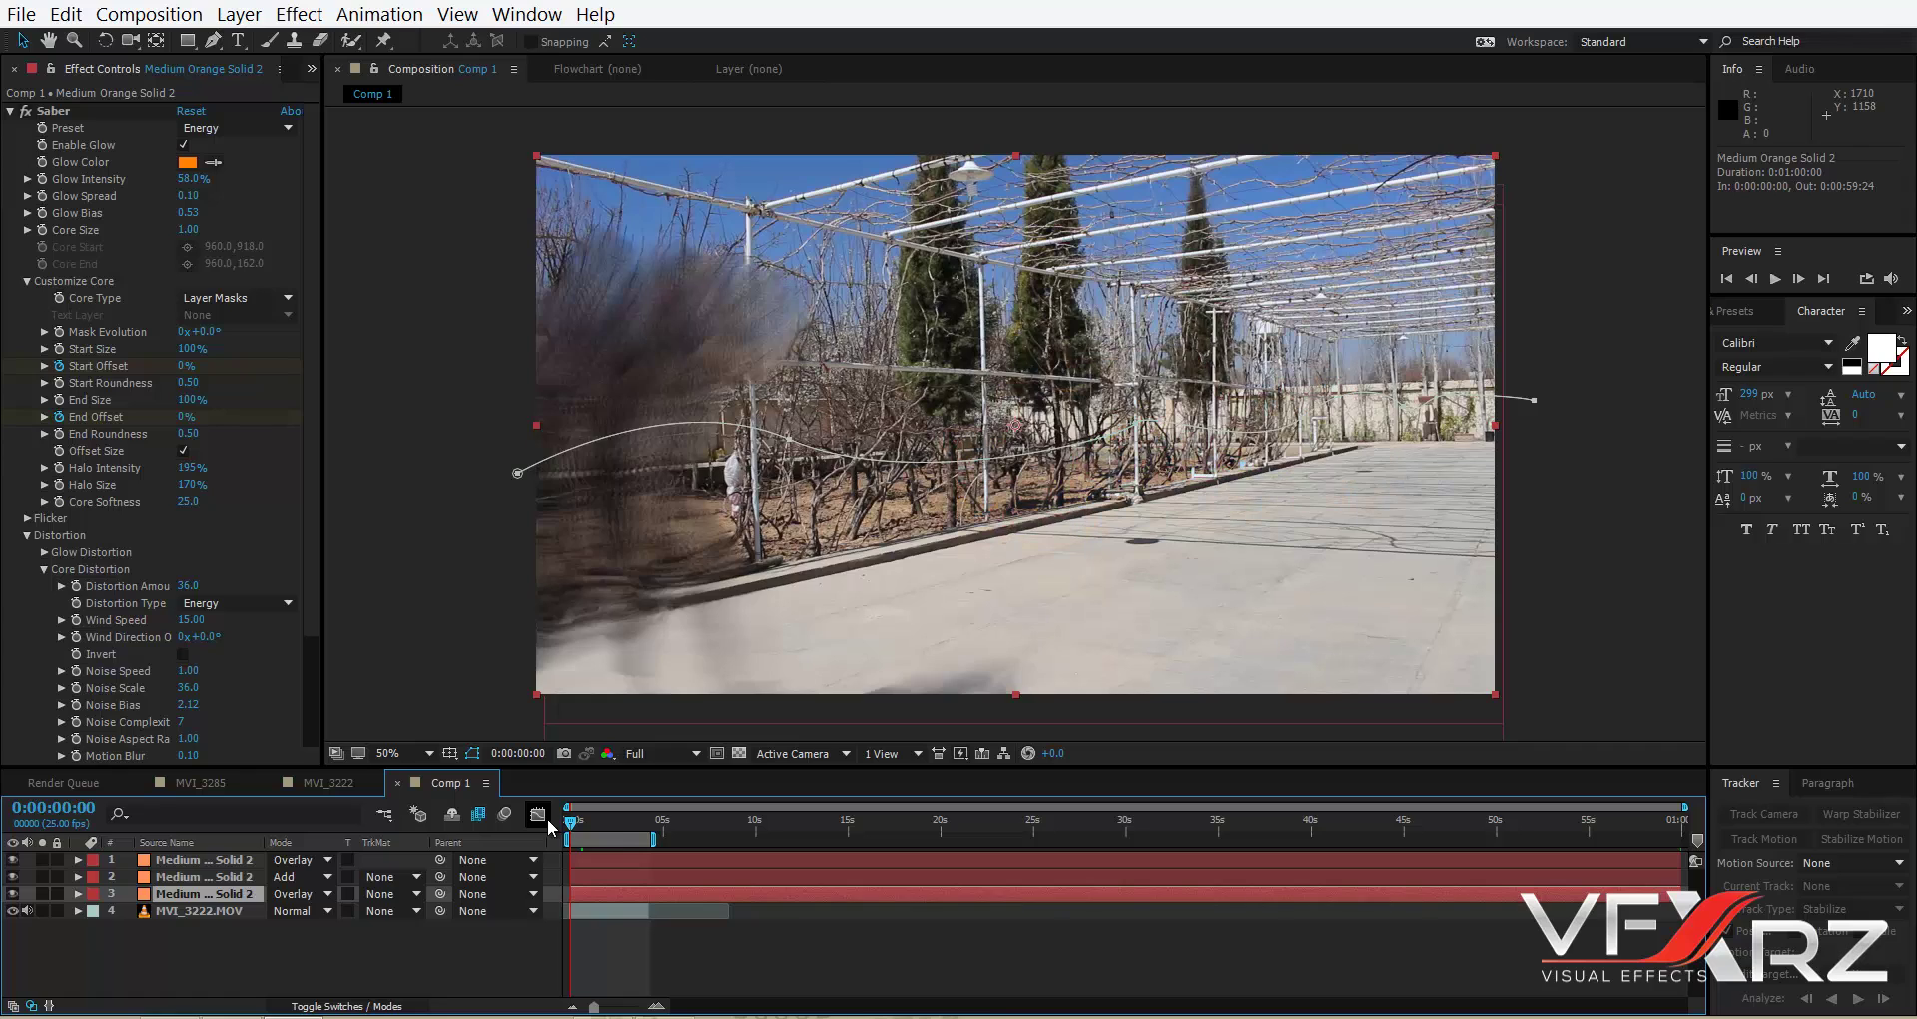
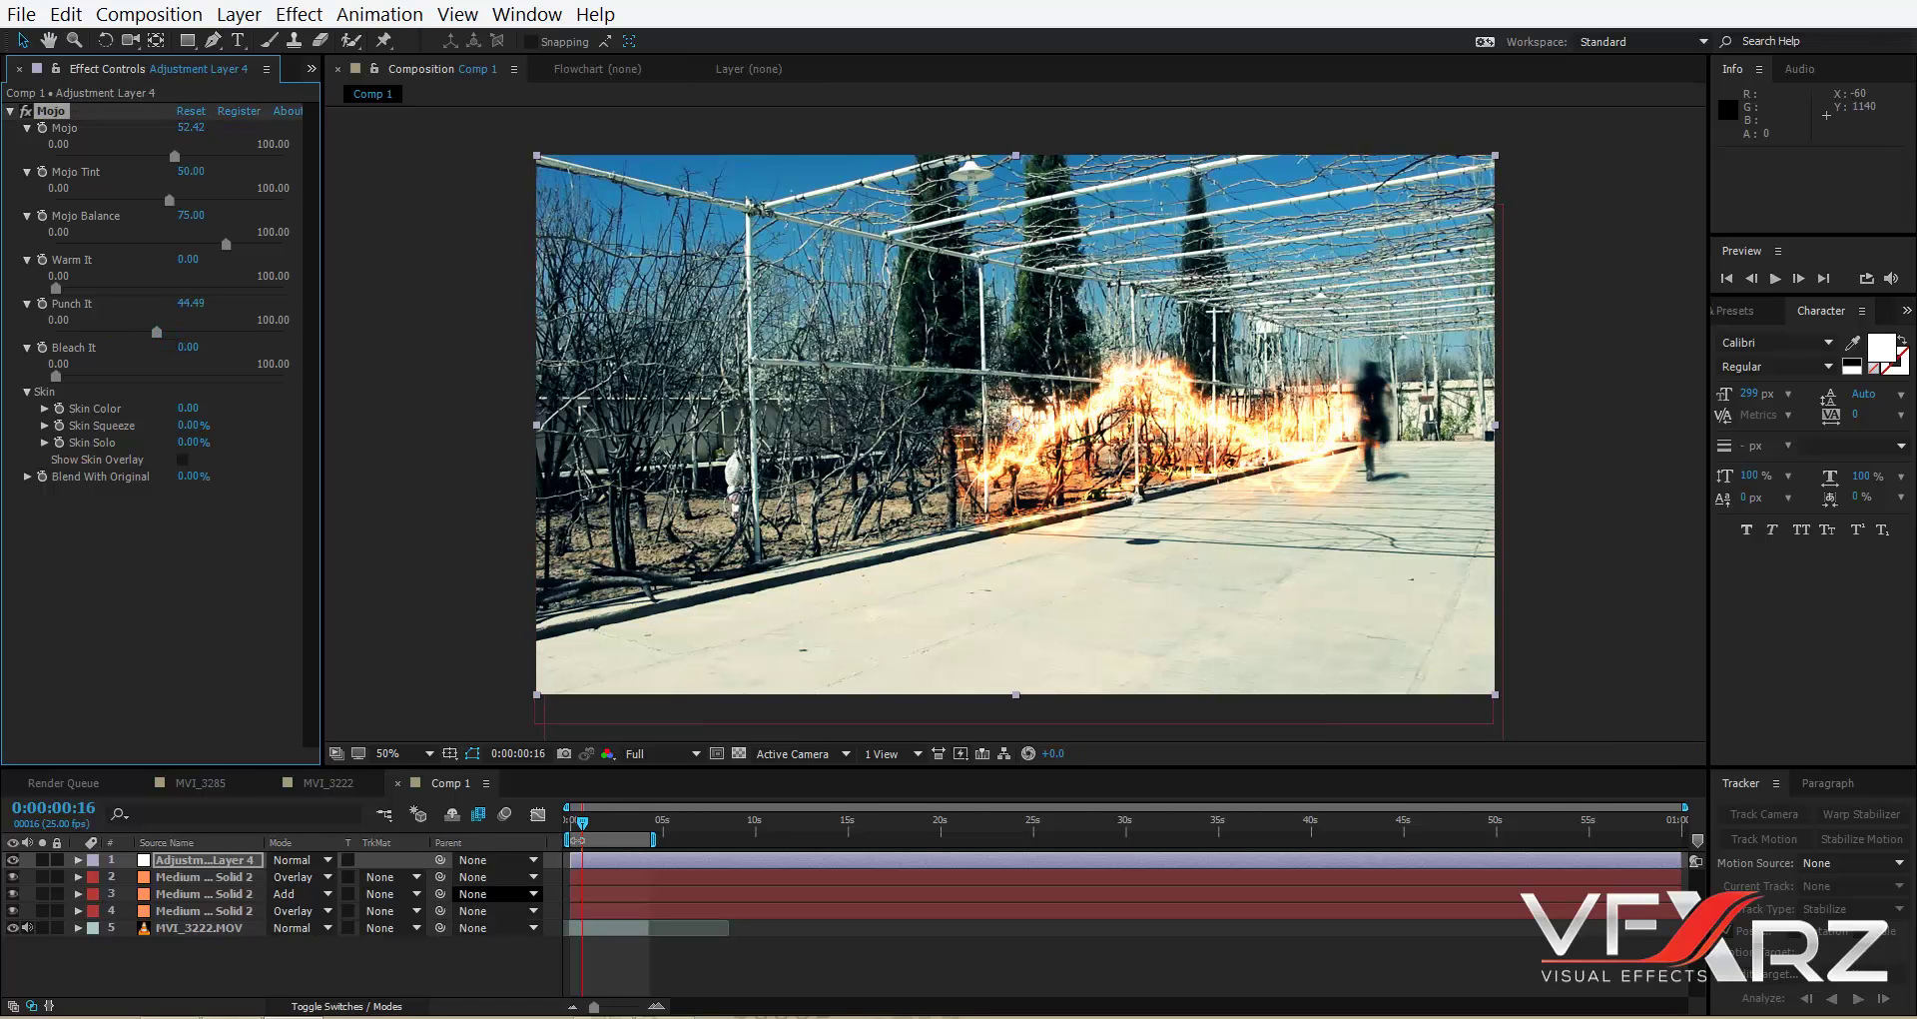
# Play back Comp 1 from the start to review the color-graded footage with the layered energy trails.
pyautogui.click(555, 834)
pyautogui.press('space')
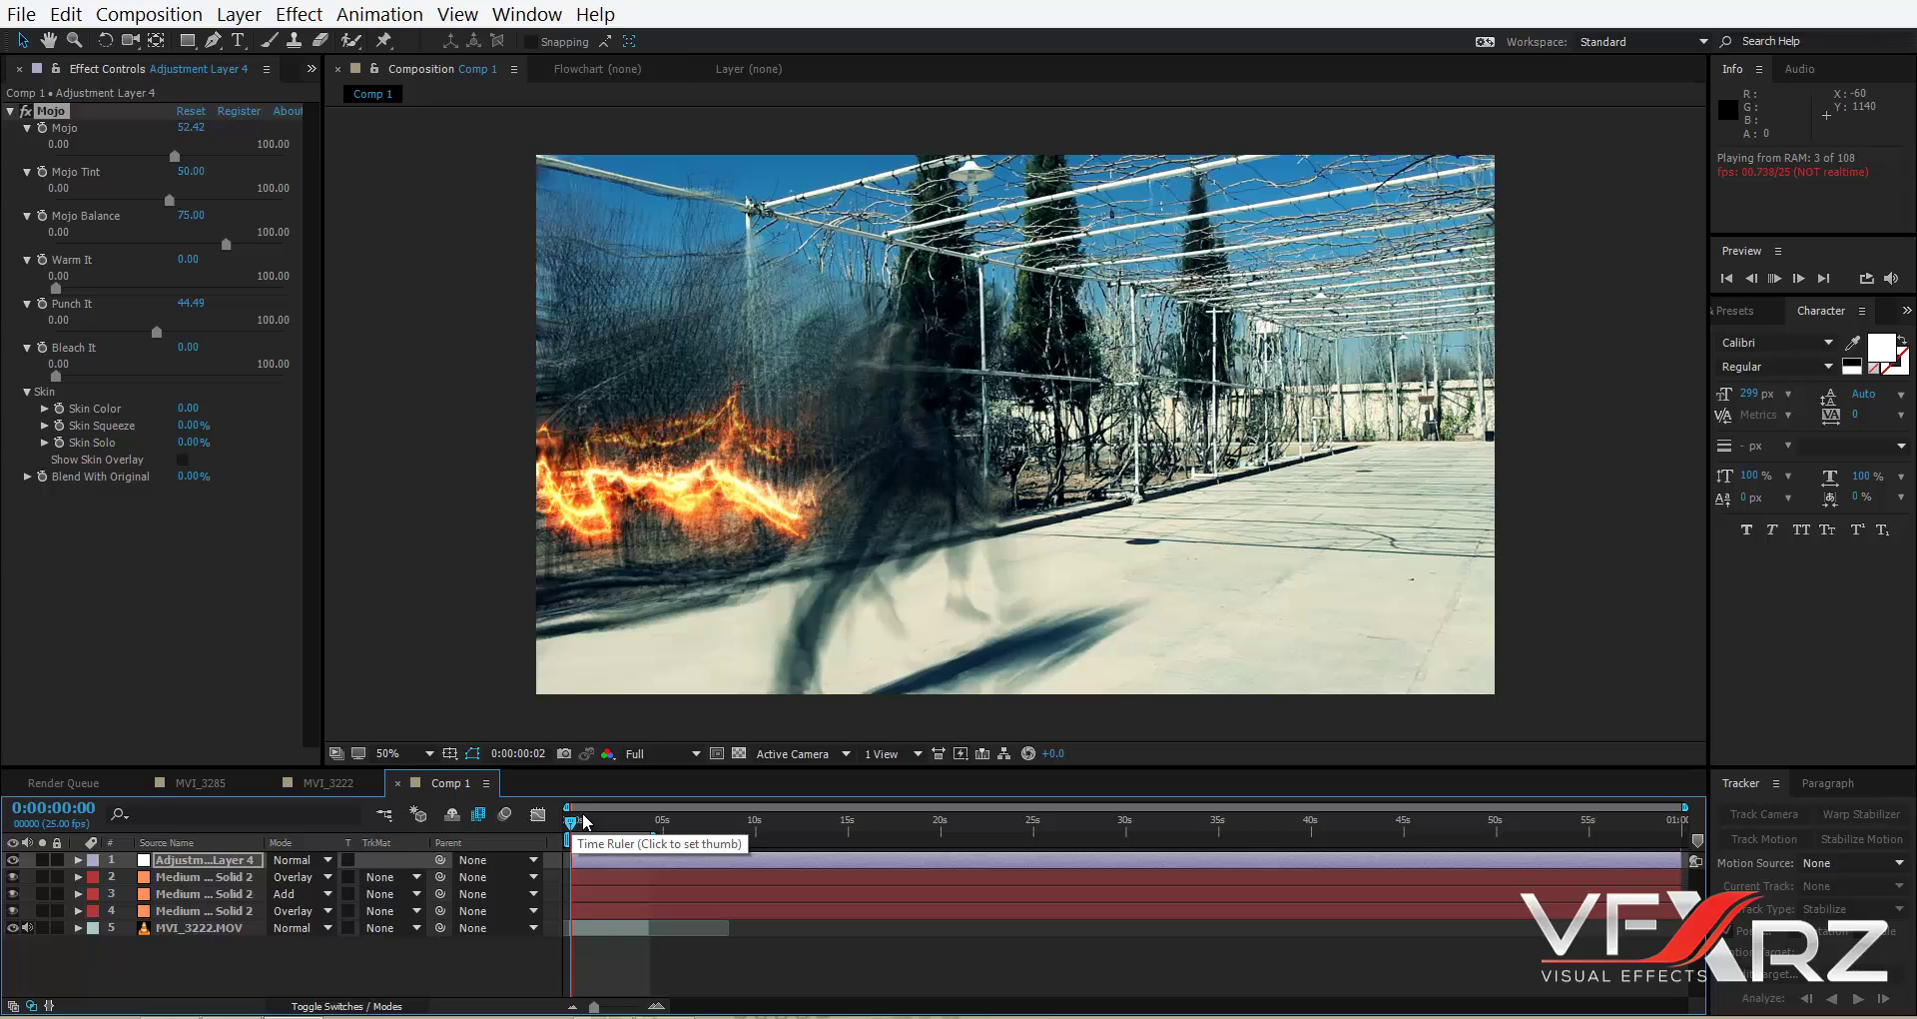
pyautogui.press('space')
pyautogui.press('space')
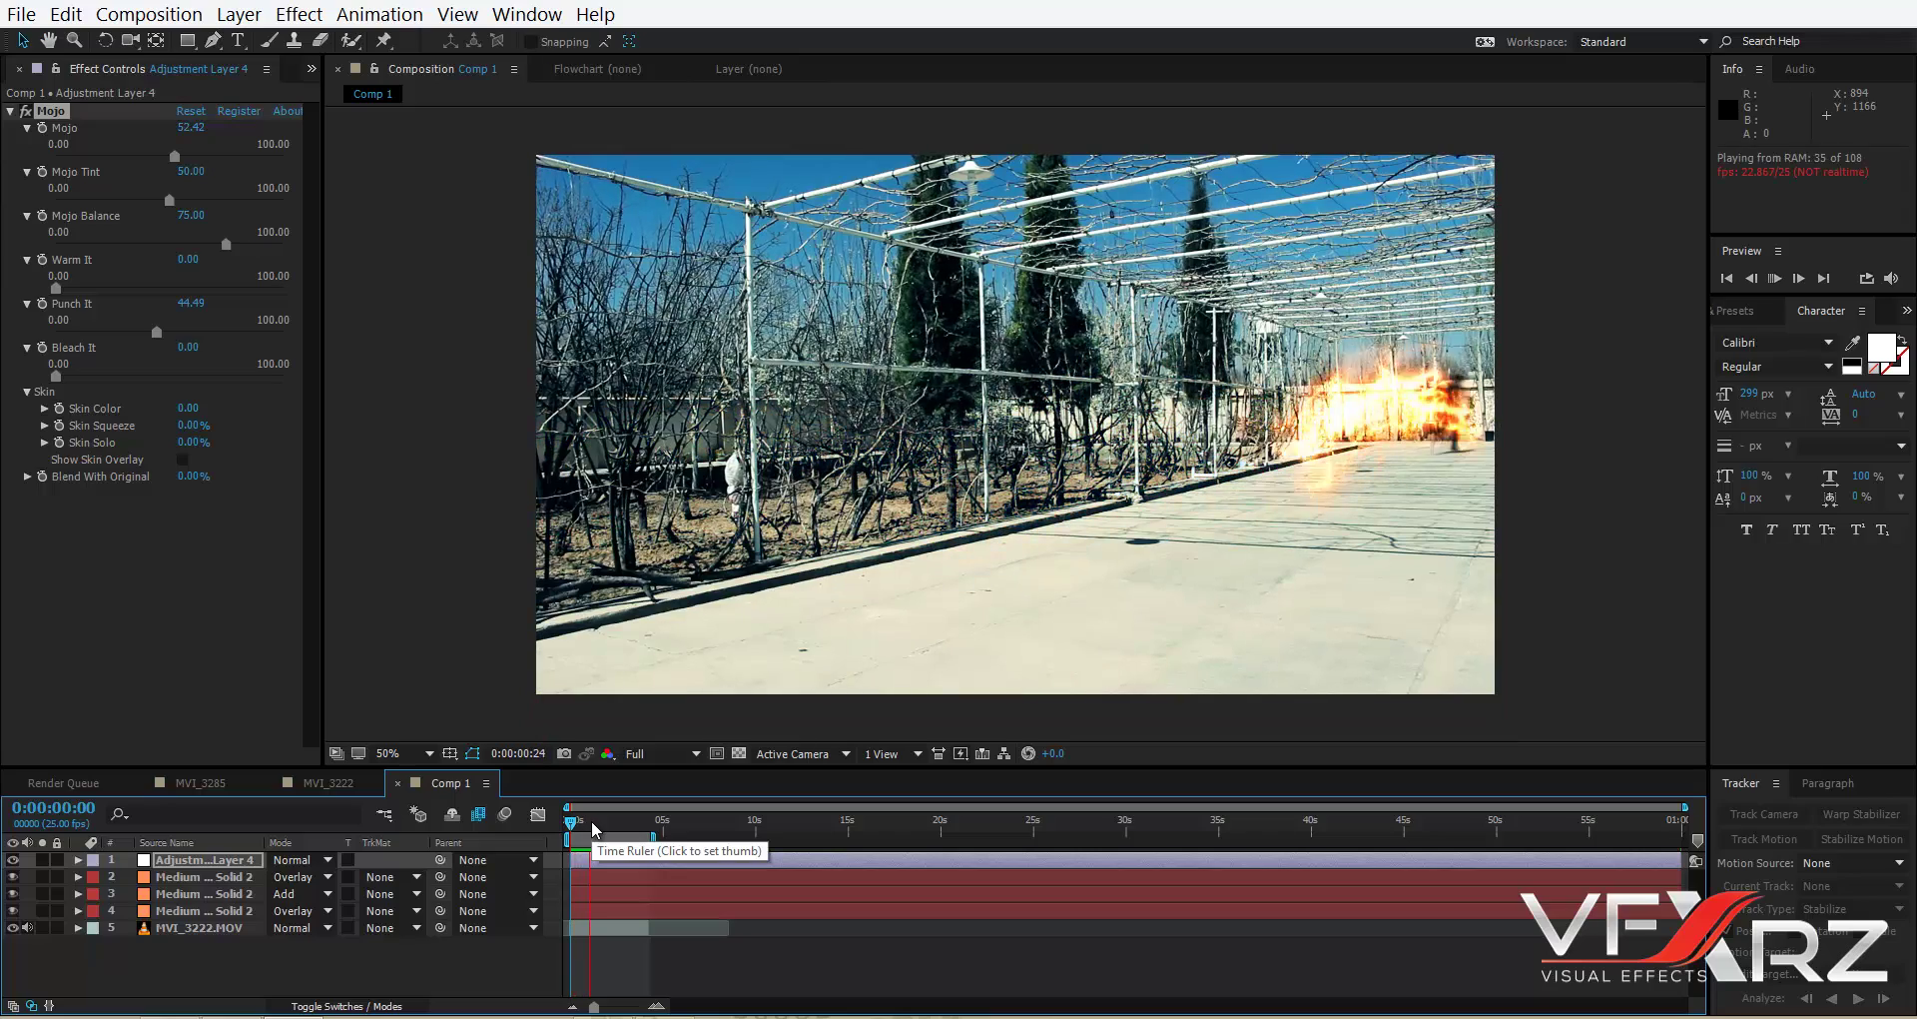
# Scrub through Comp 1 from the first run to about 0:00:04:02 to examine the runner's return pass.
pyautogui.click(575, 823)
pyautogui.moveTo(574, 823); pyautogui.dragTo(584, 823)
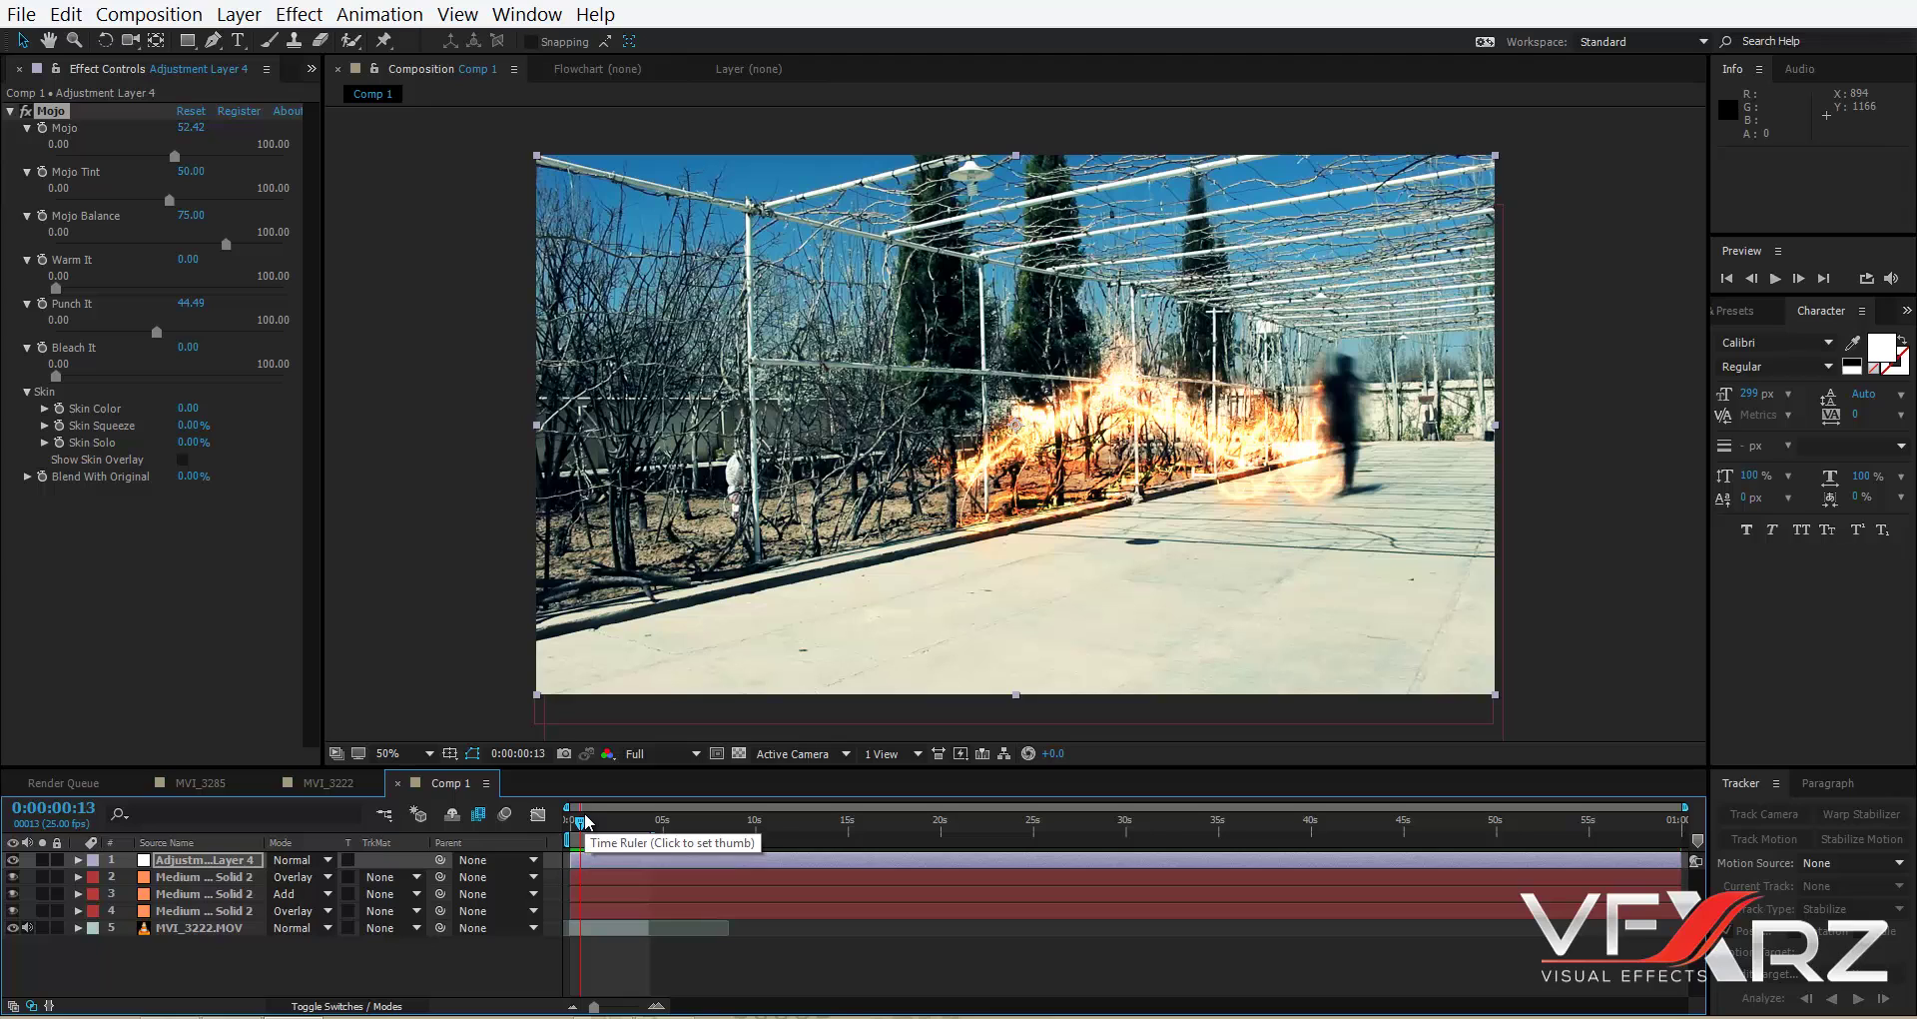
pyautogui.moveTo(576, 835); pyautogui.dragTo(633, 829)
pyautogui.click(629, 822)
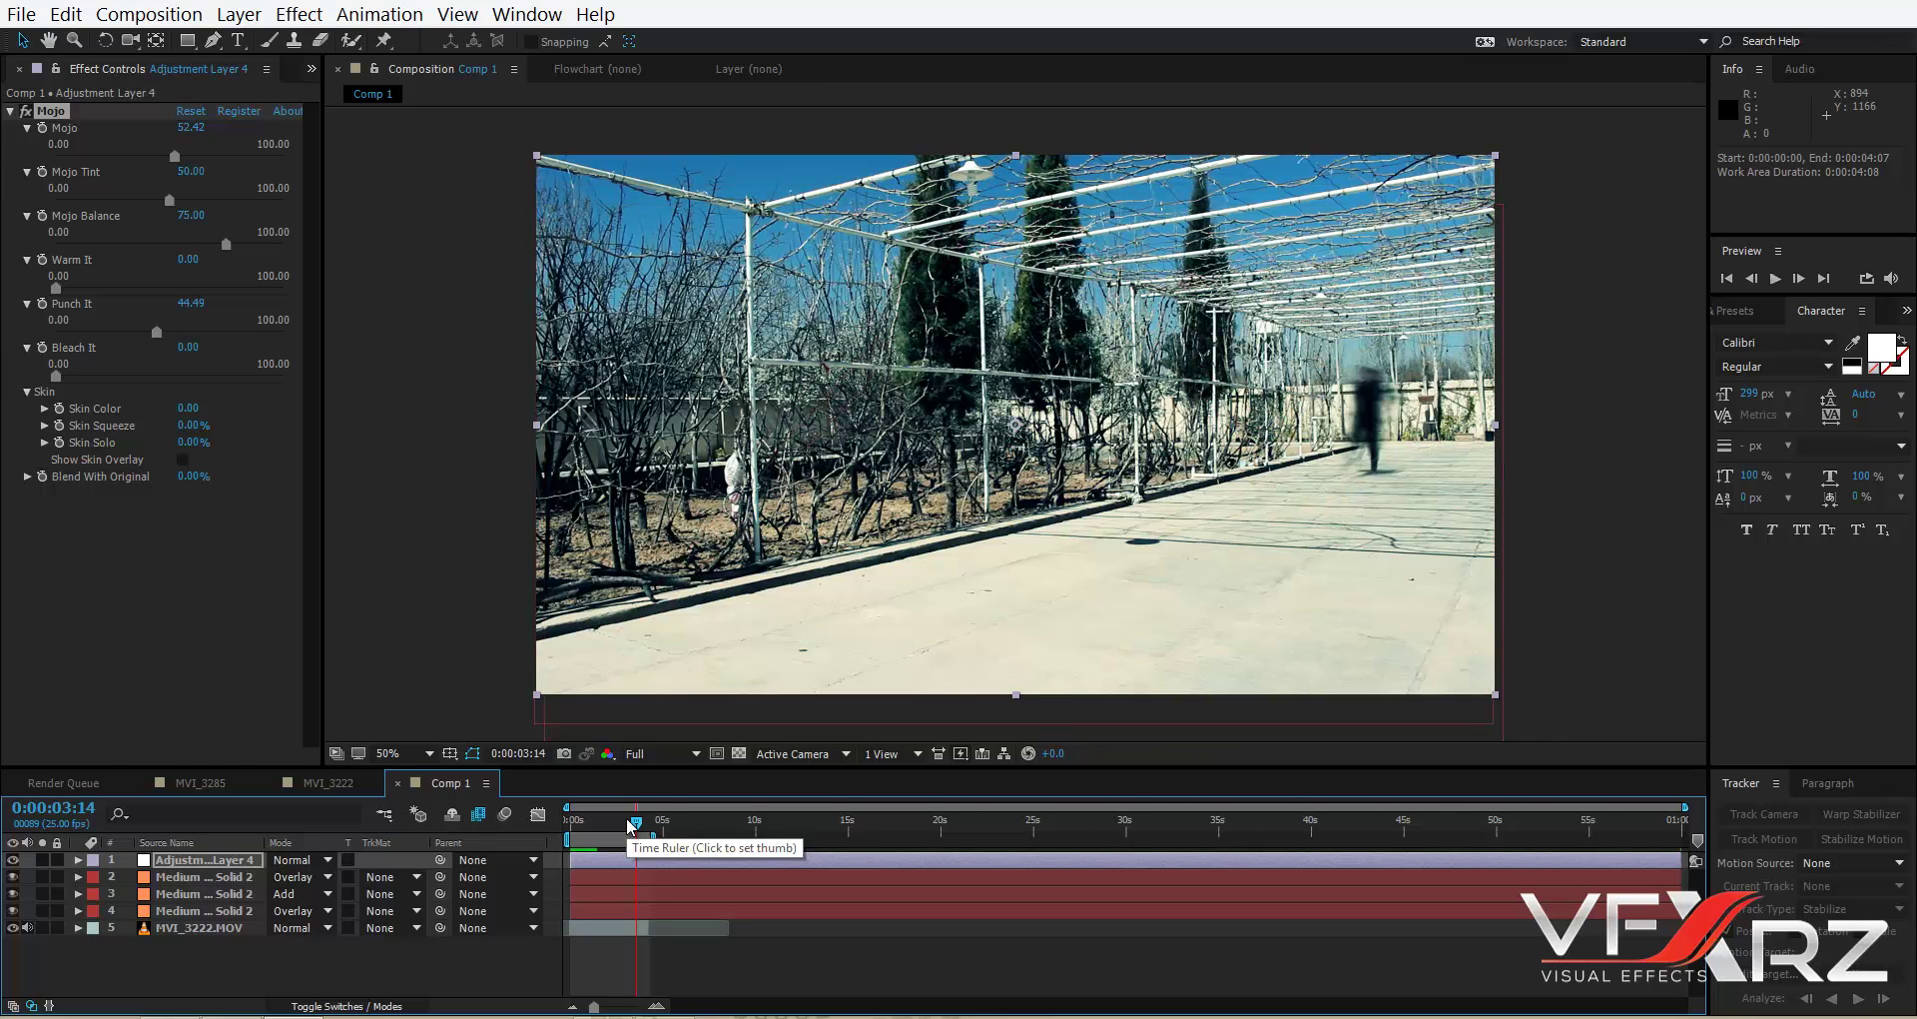
pyautogui.moveTo(639, 827); pyautogui.dragTo(648, 829)
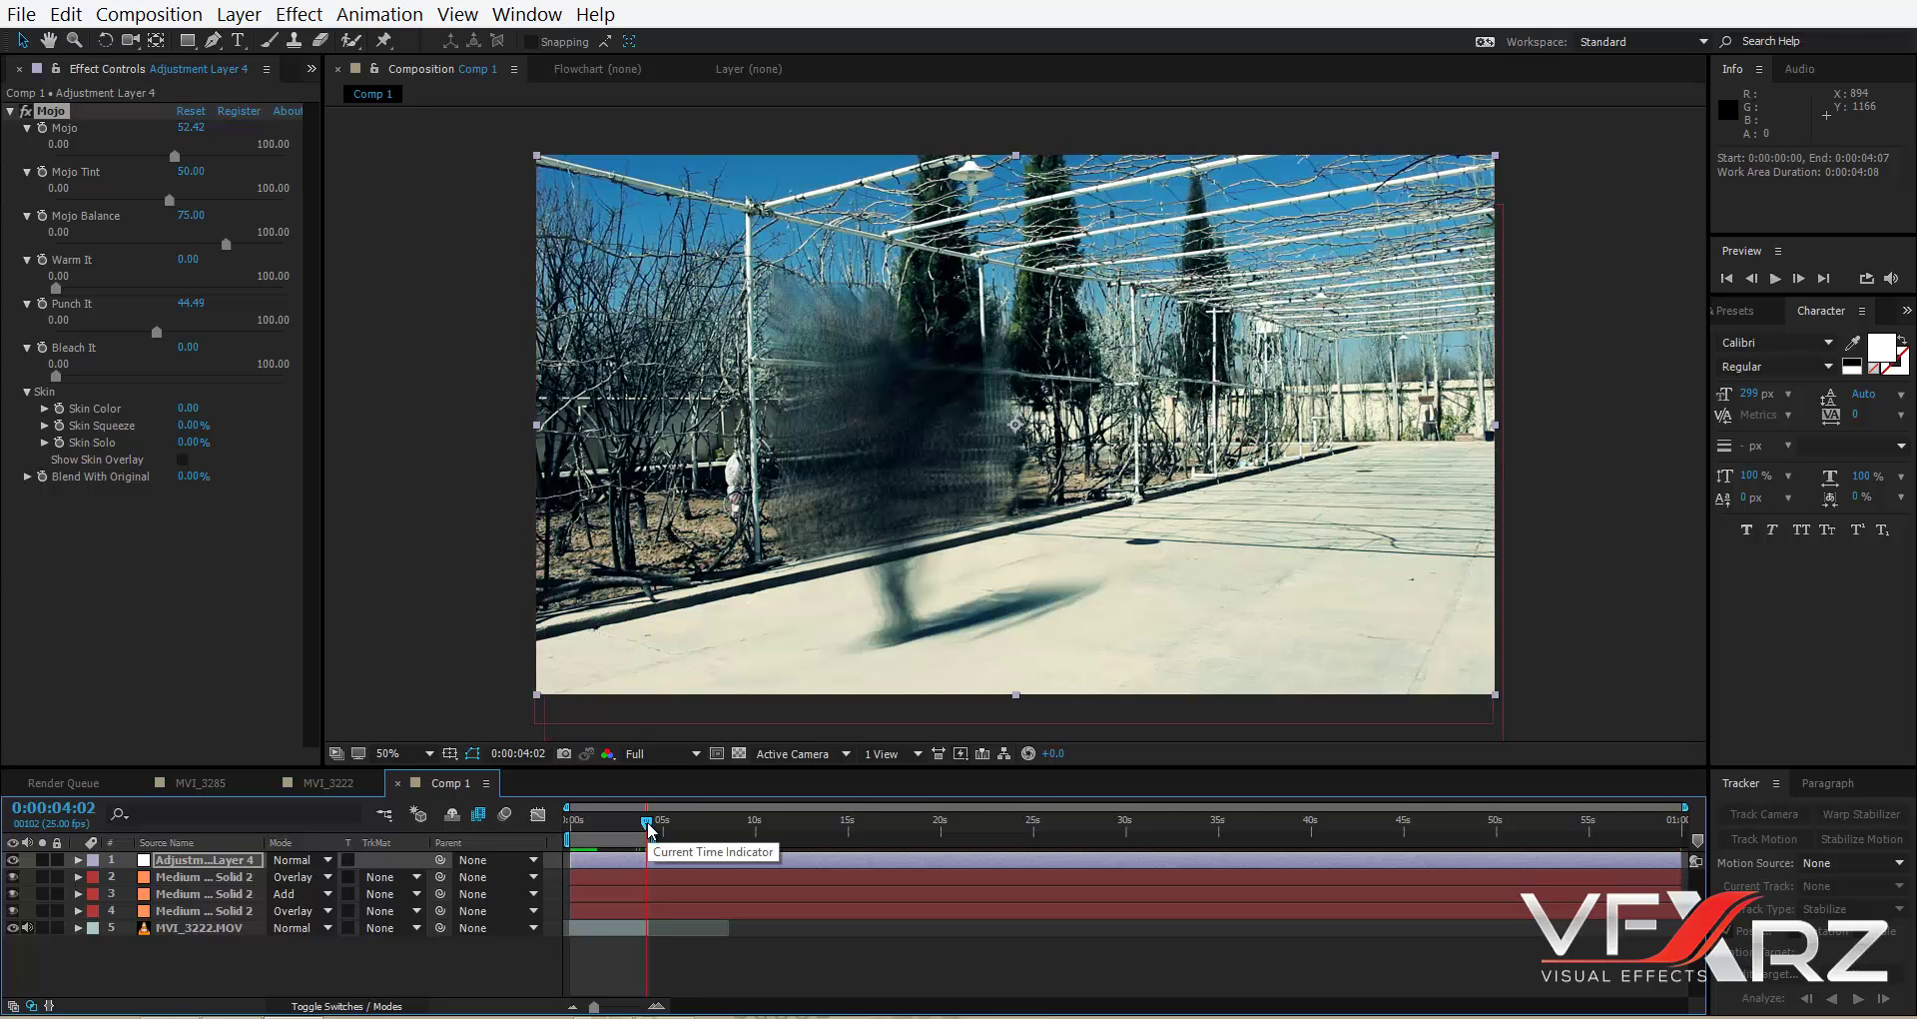
pyautogui.moveTo(646, 826); pyautogui.dragTo(639, 827)
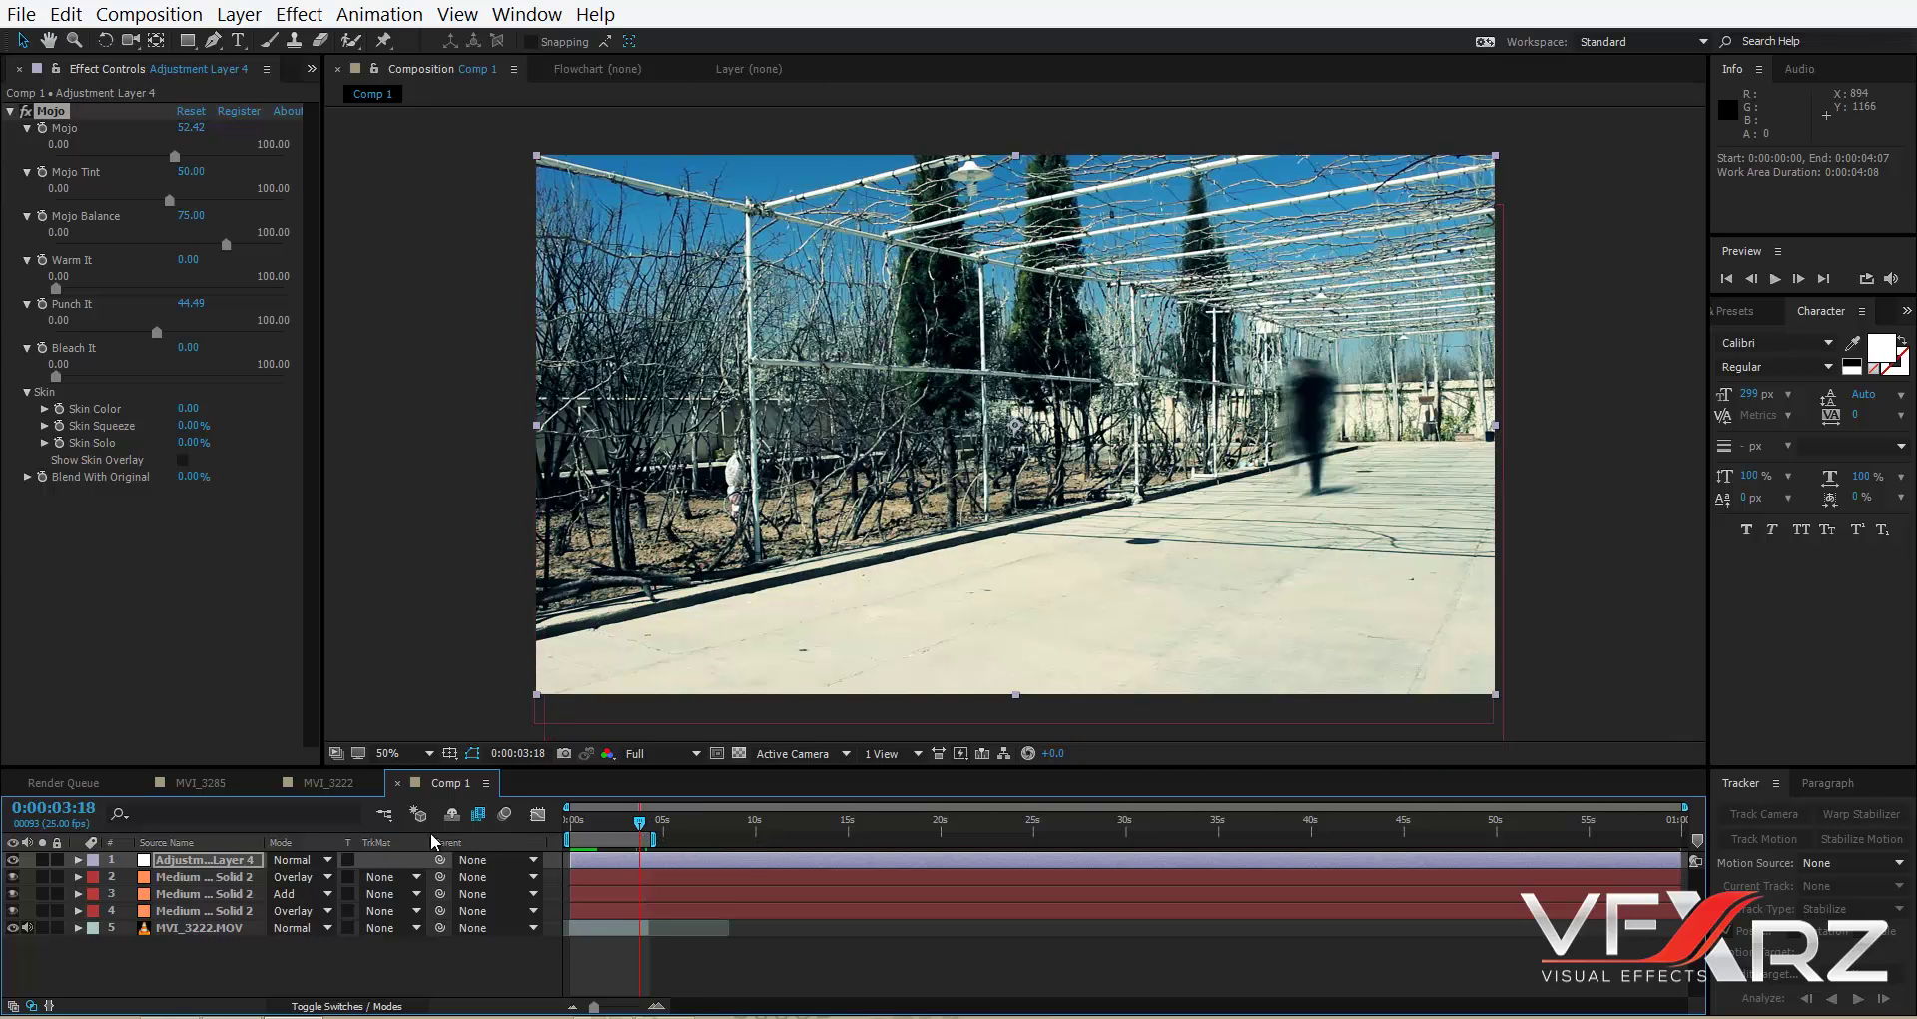
# Open the MVI_3222 composition and review its return run from 0:00:03:00 to 0:00:03:23, checking how the trails follow the runner.
pyautogui.click(332, 790)
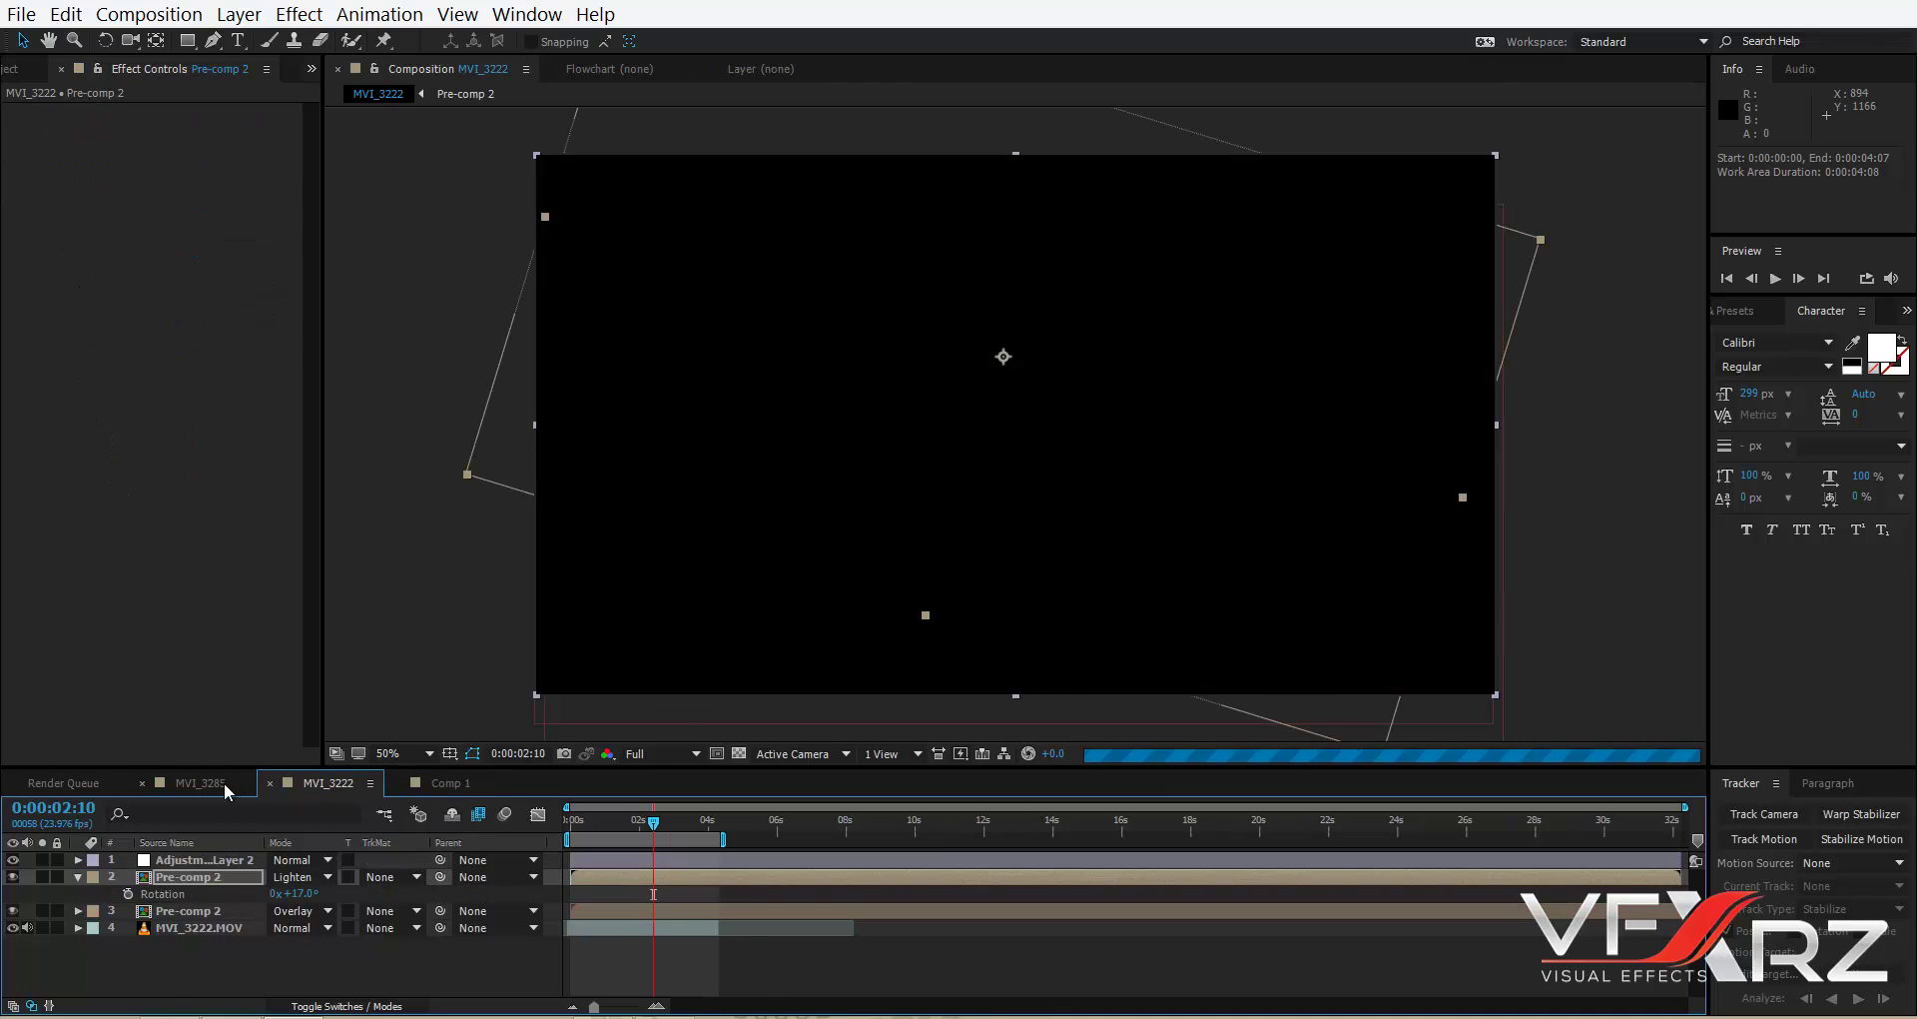
pyautogui.click(644, 829)
pyautogui.moveTo(644, 829); pyautogui.dragTo(672, 837)
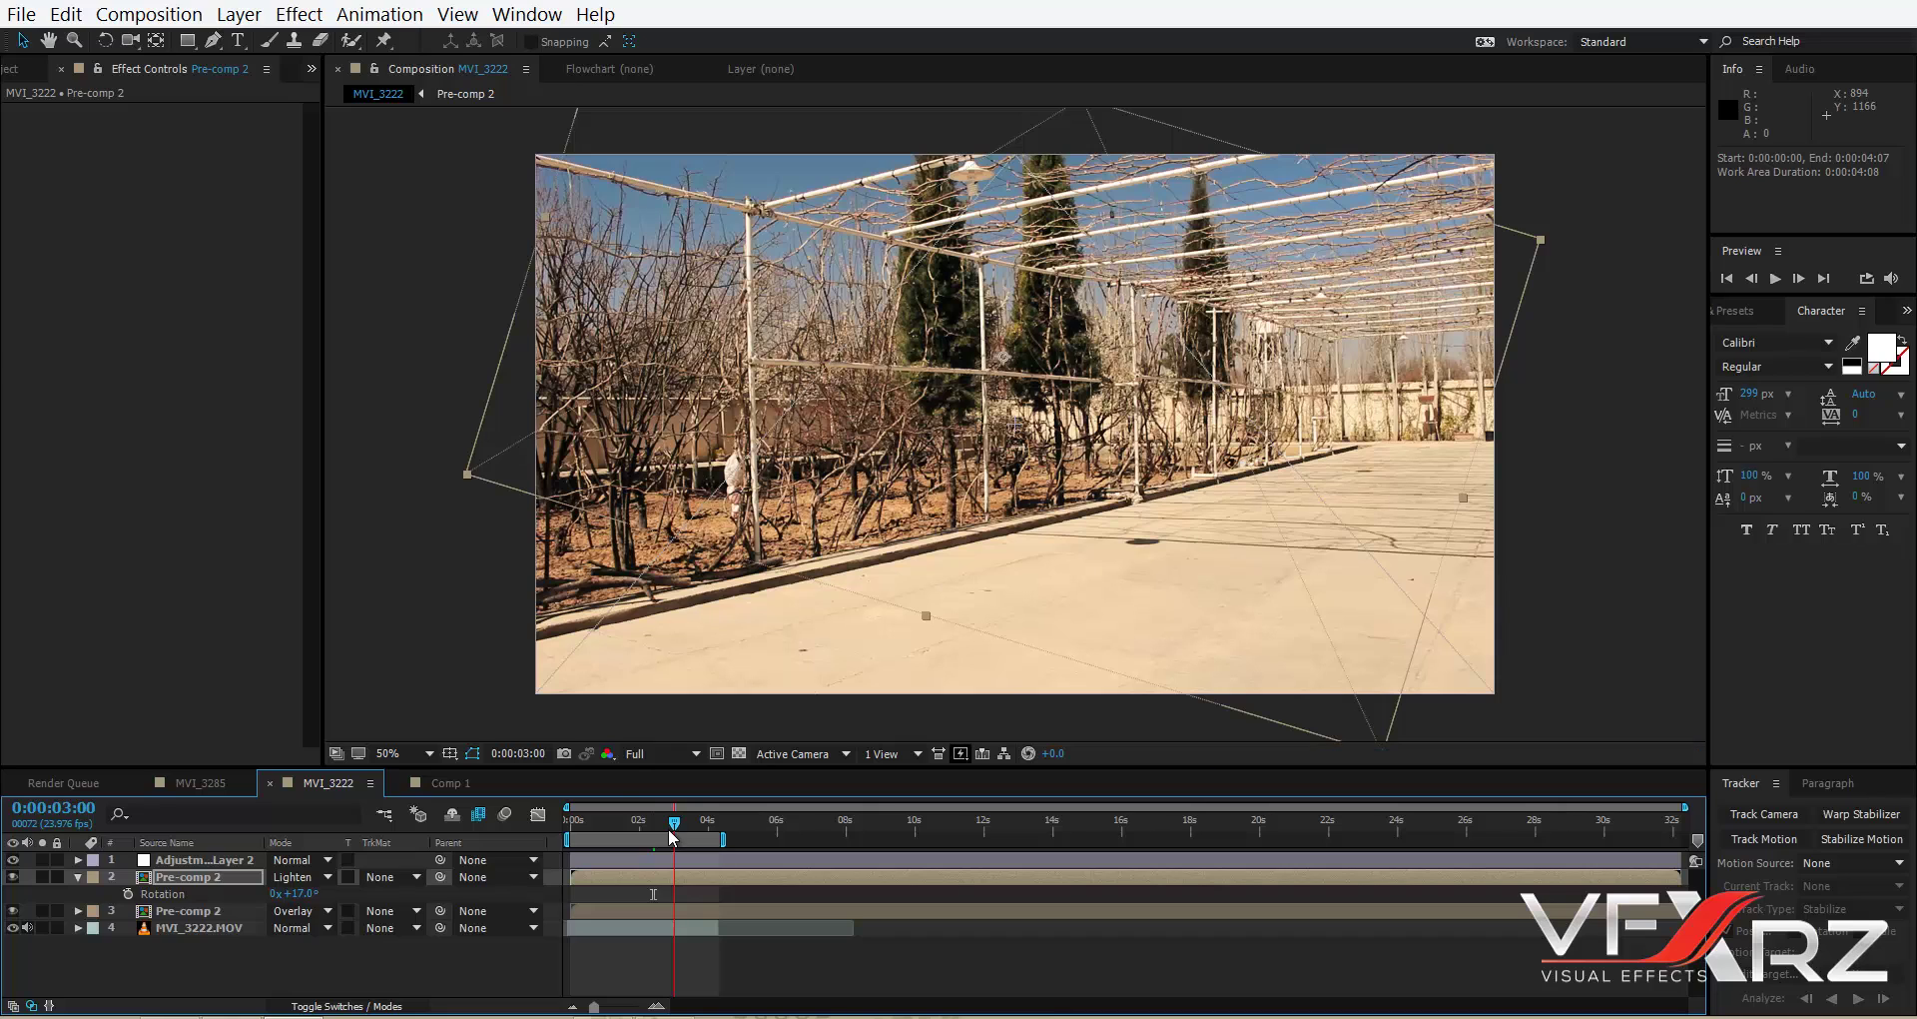
pyautogui.press('space')
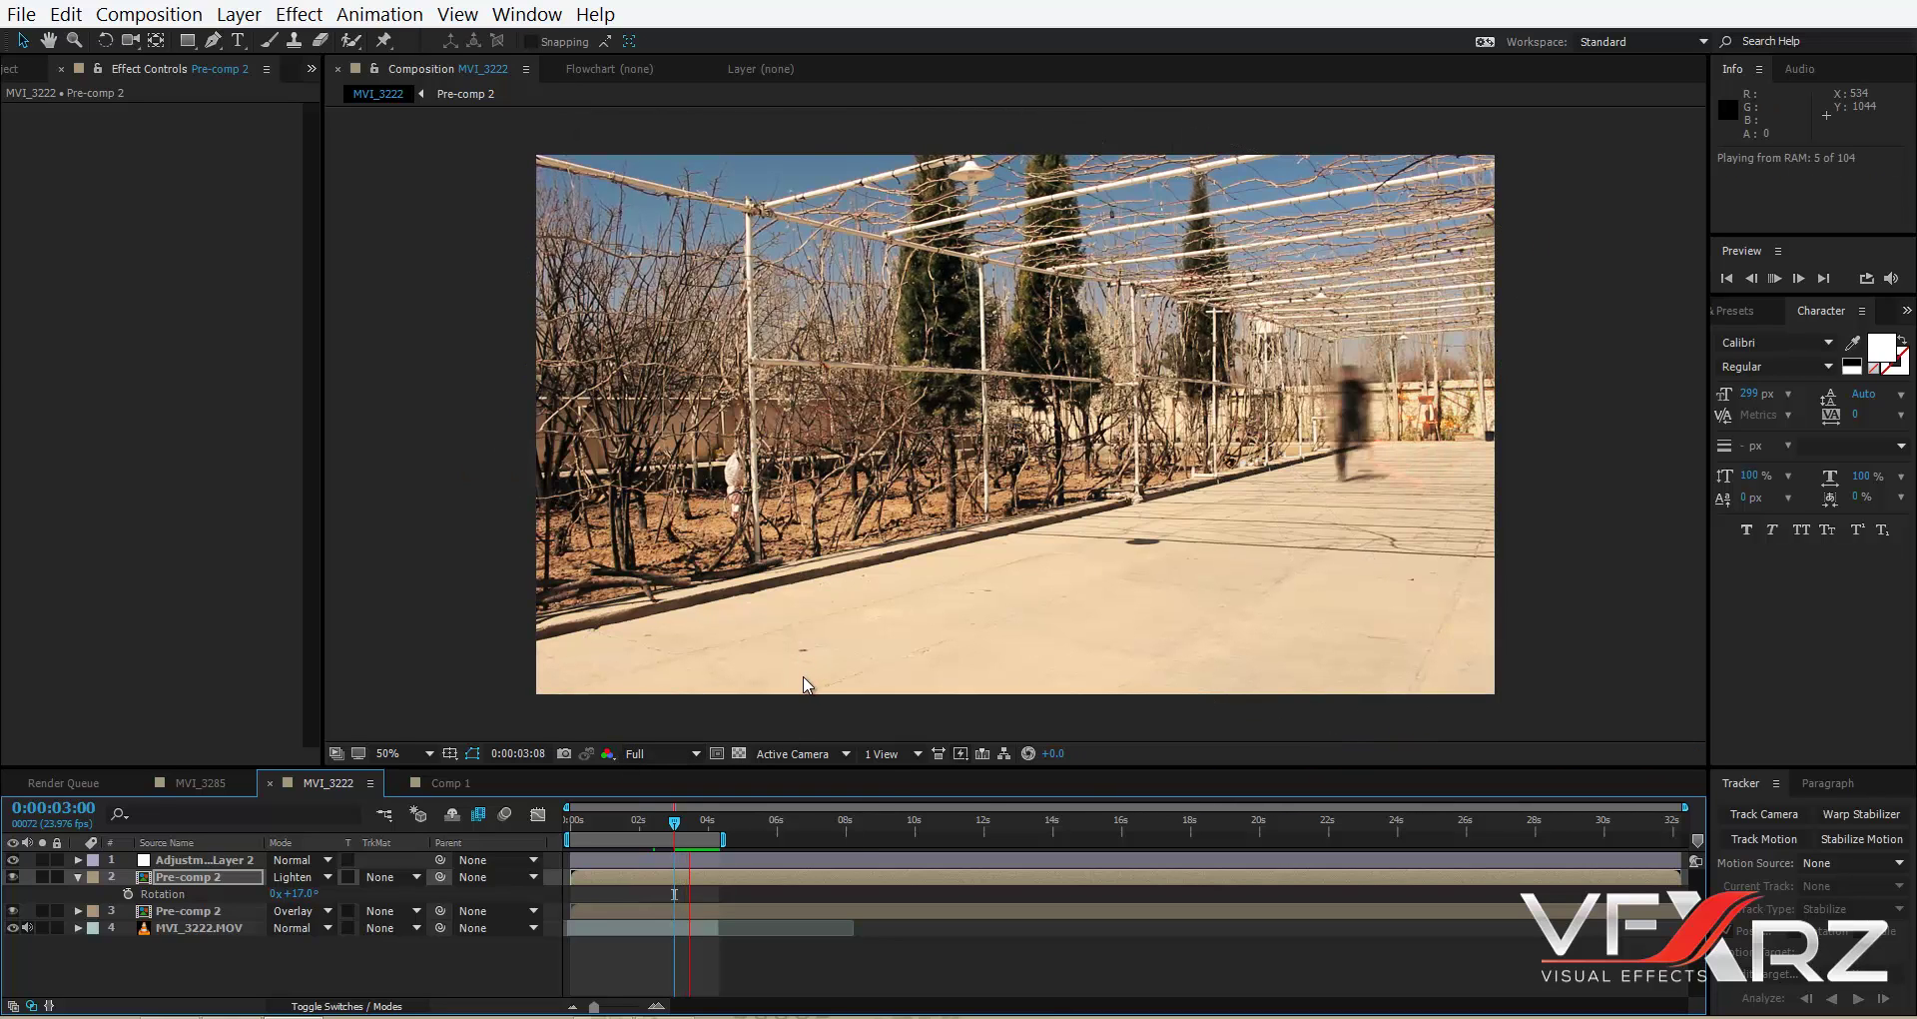
pyautogui.click(683, 825)
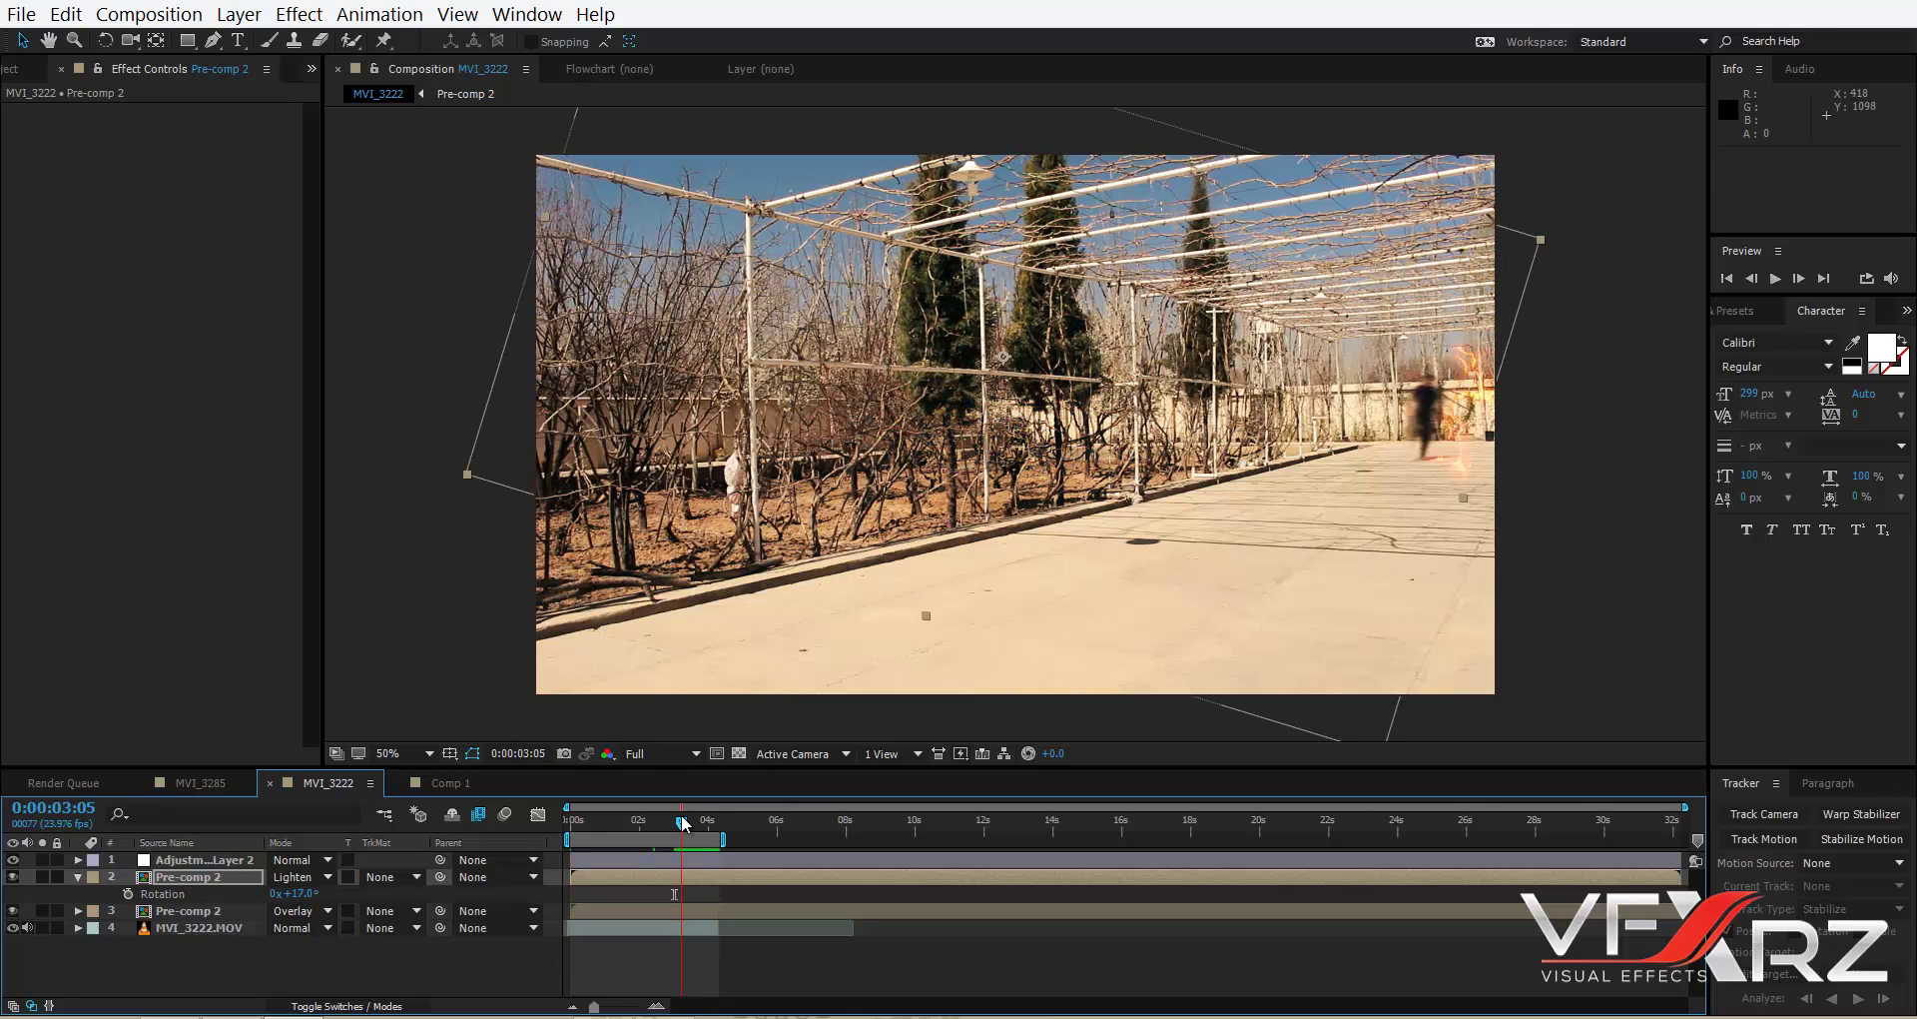
pyautogui.moveTo(683, 825); pyautogui.dragTo(709, 826)
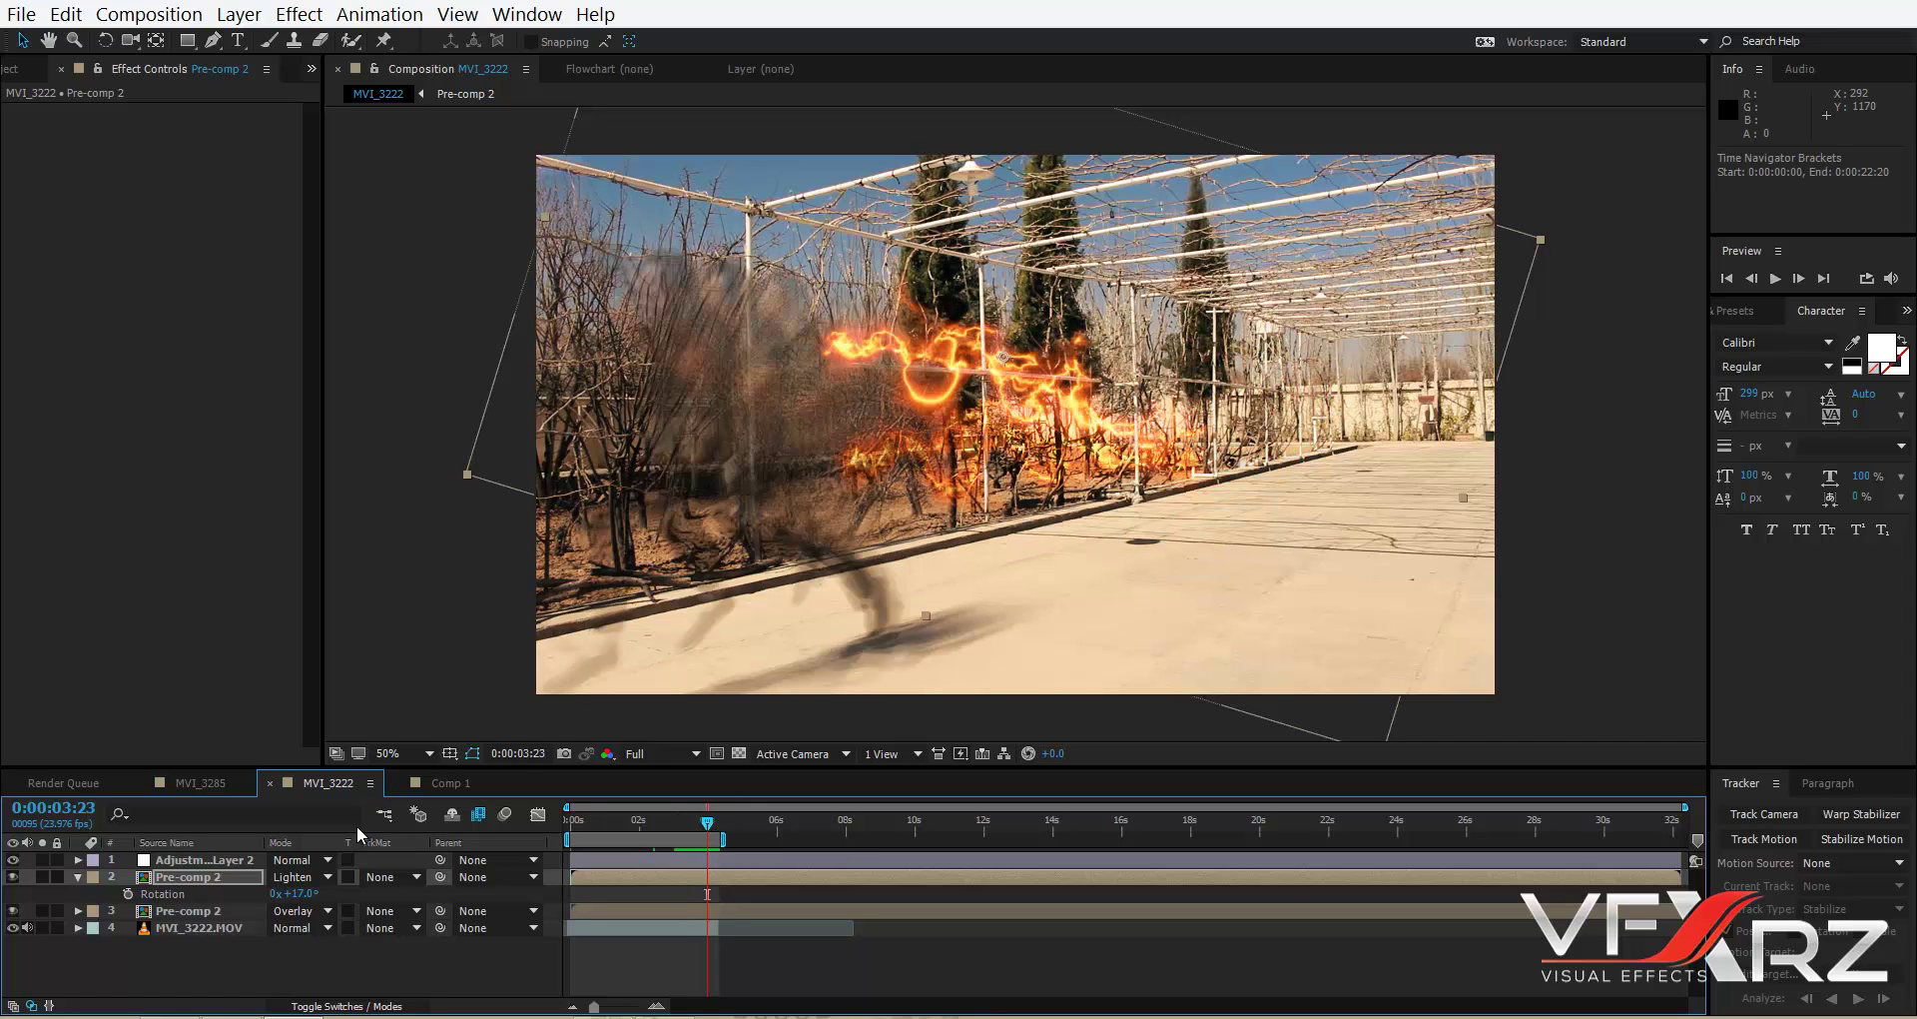
# Play back the MVI_3285 composition to examine its energy trail effect, and return to the MVI_3222 composition.
pyautogui.click(202, 783)
pyautogui.press('space')
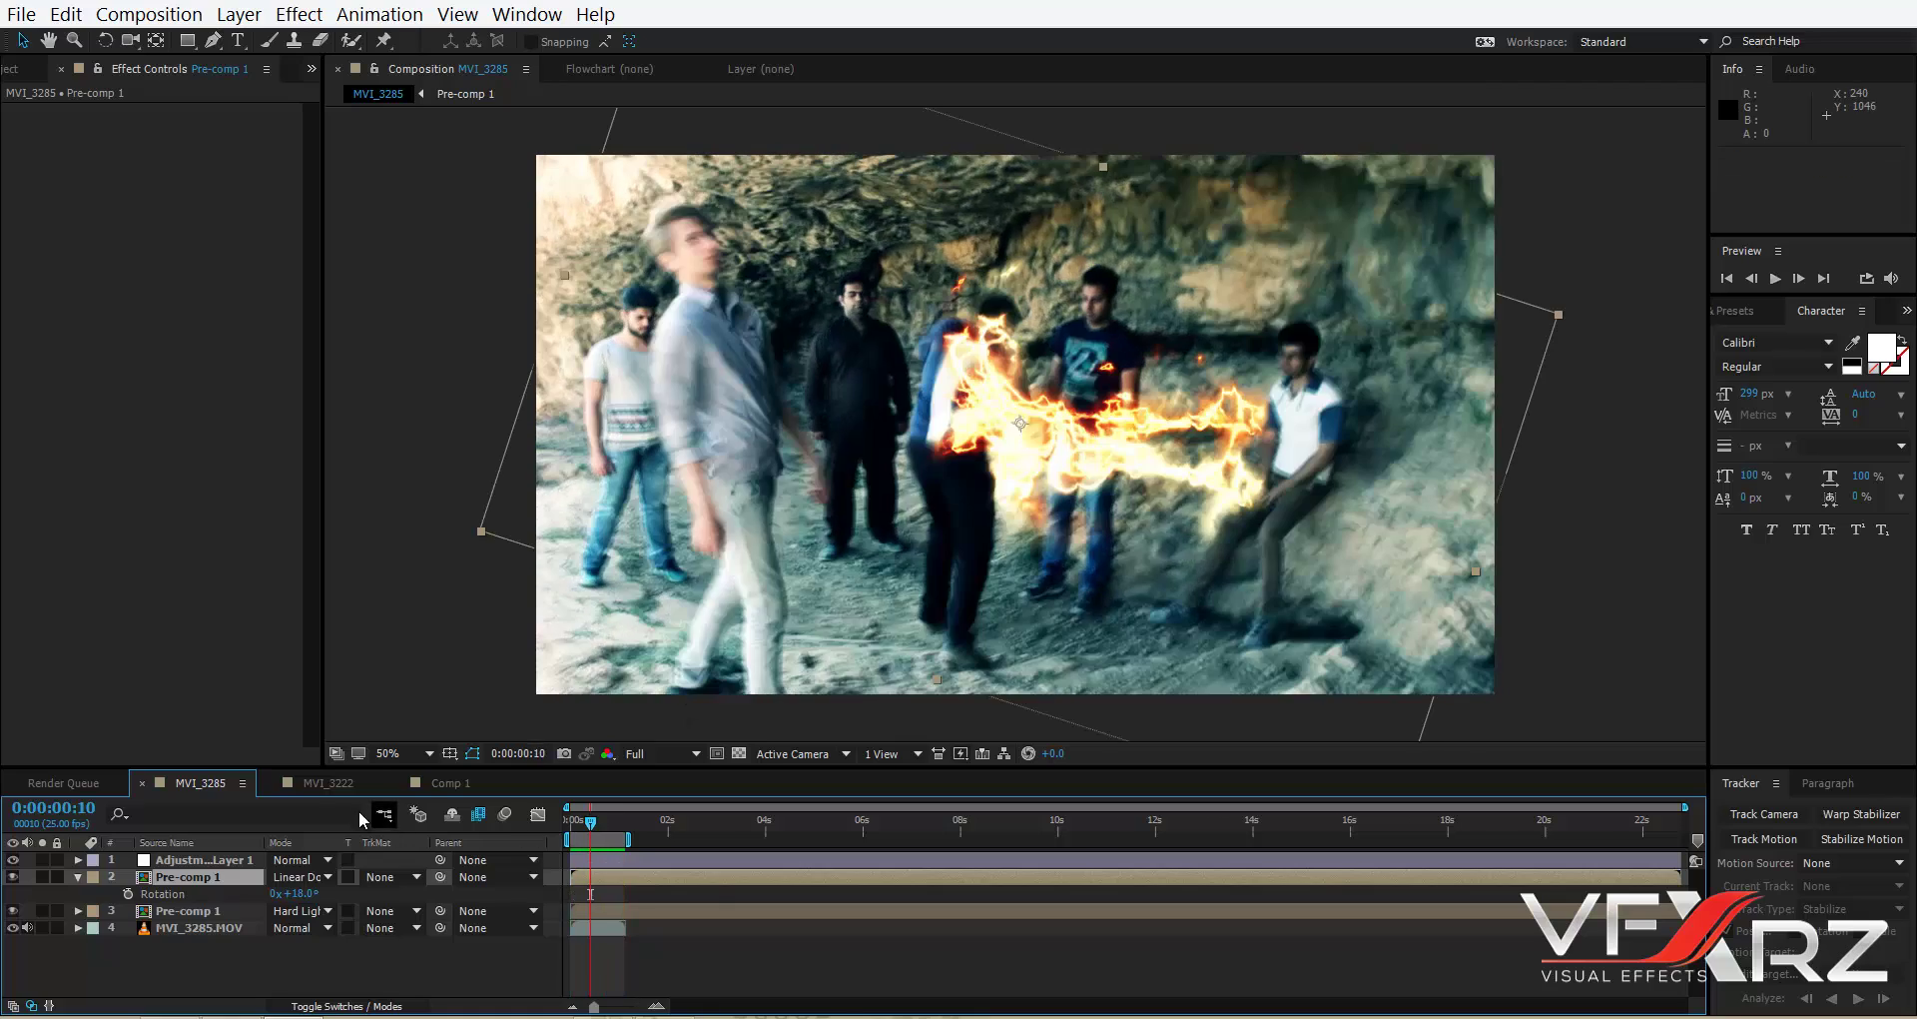
pyautogui.click(330, 784)
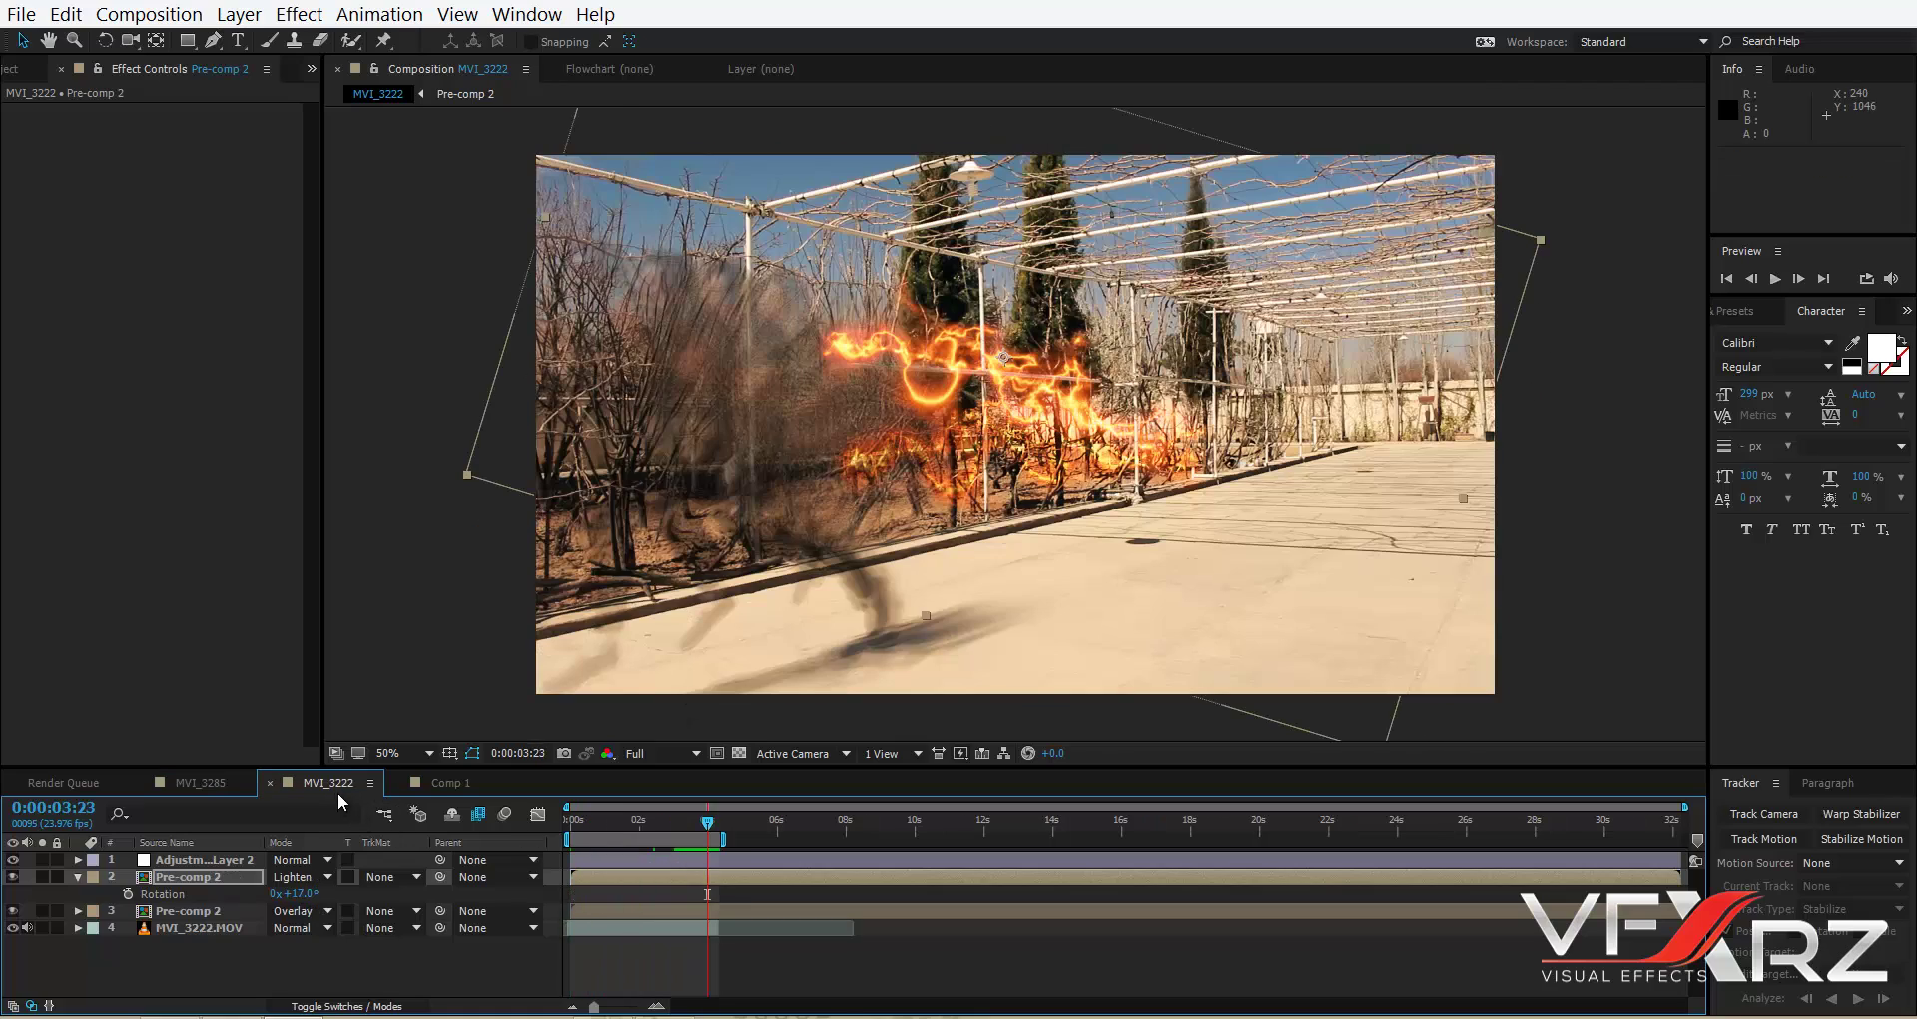